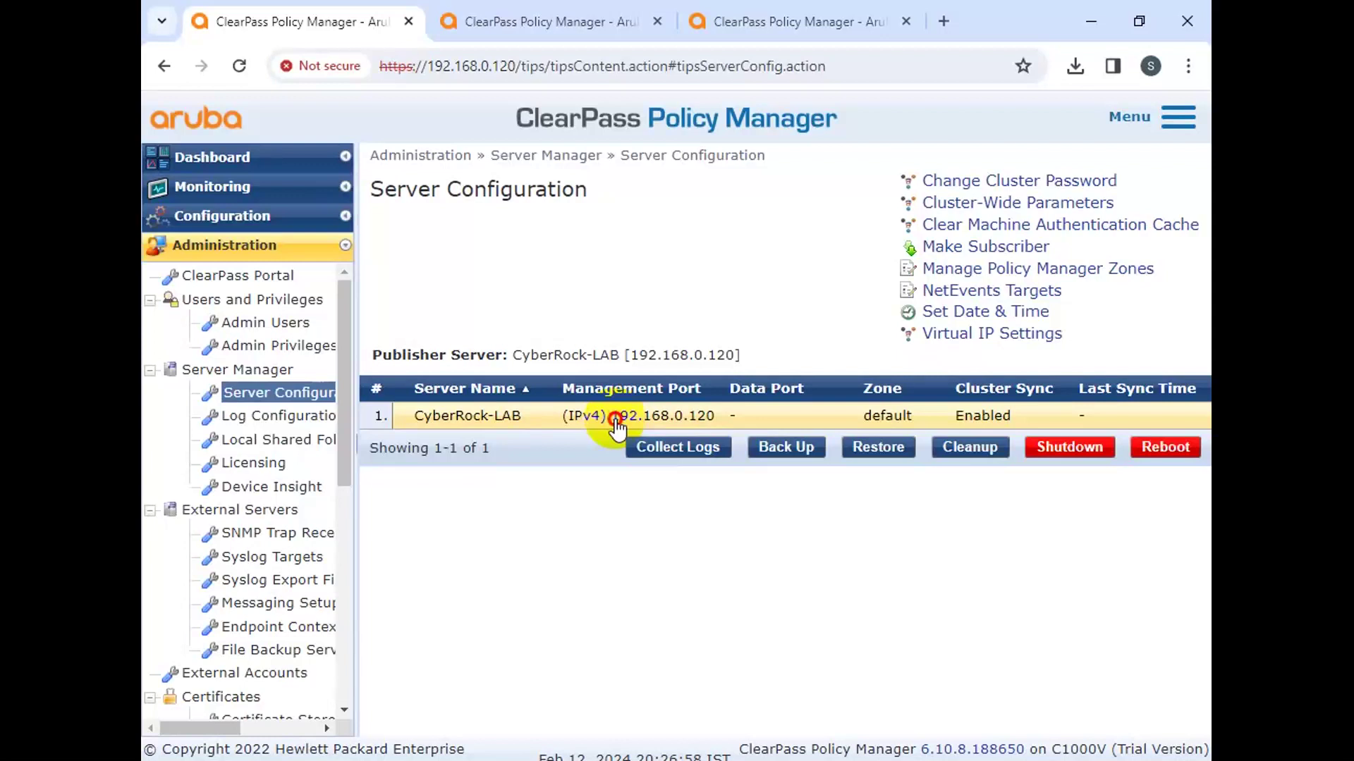
Step: Enable Insight on the CyberRock-LAB server, designate it as the Insight primary server, and save the server details
left_click(615, 418)
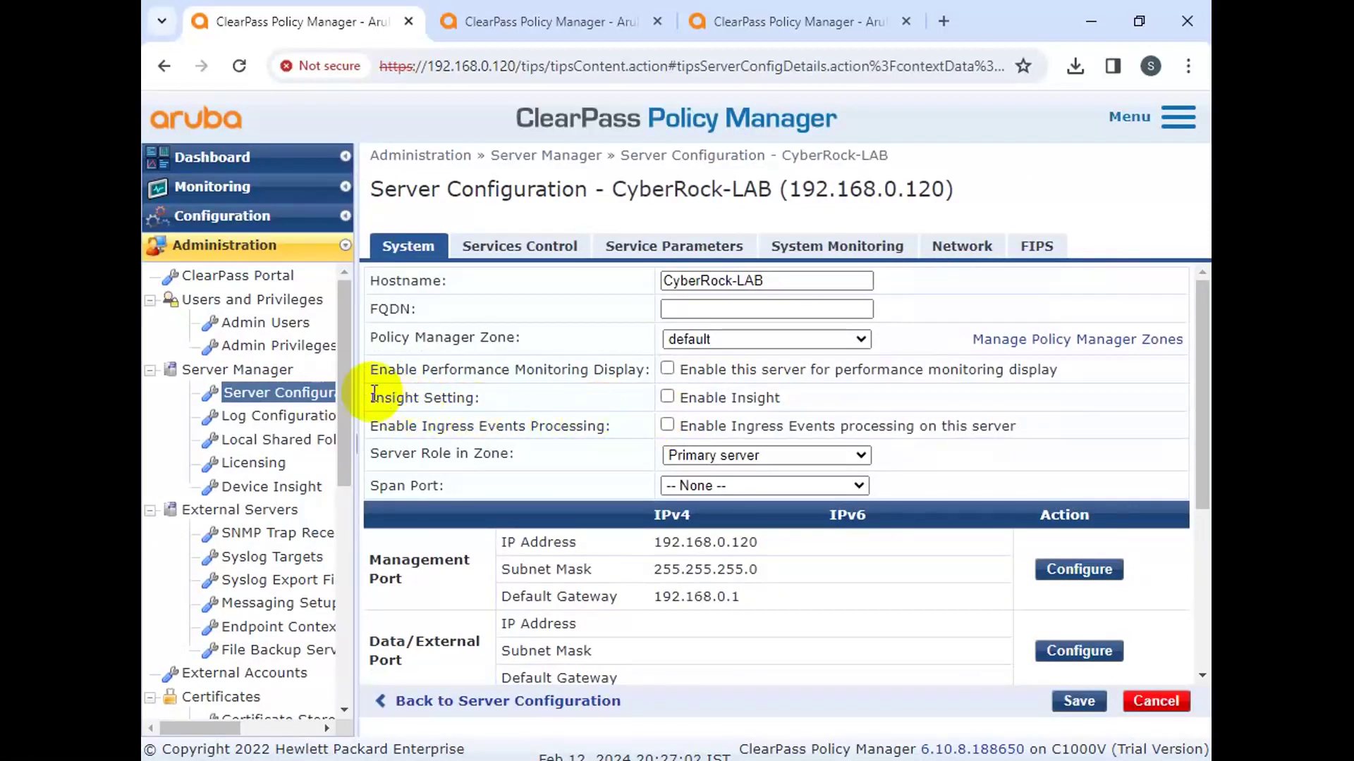
left_click_drag(357, 366, 1054, 368)
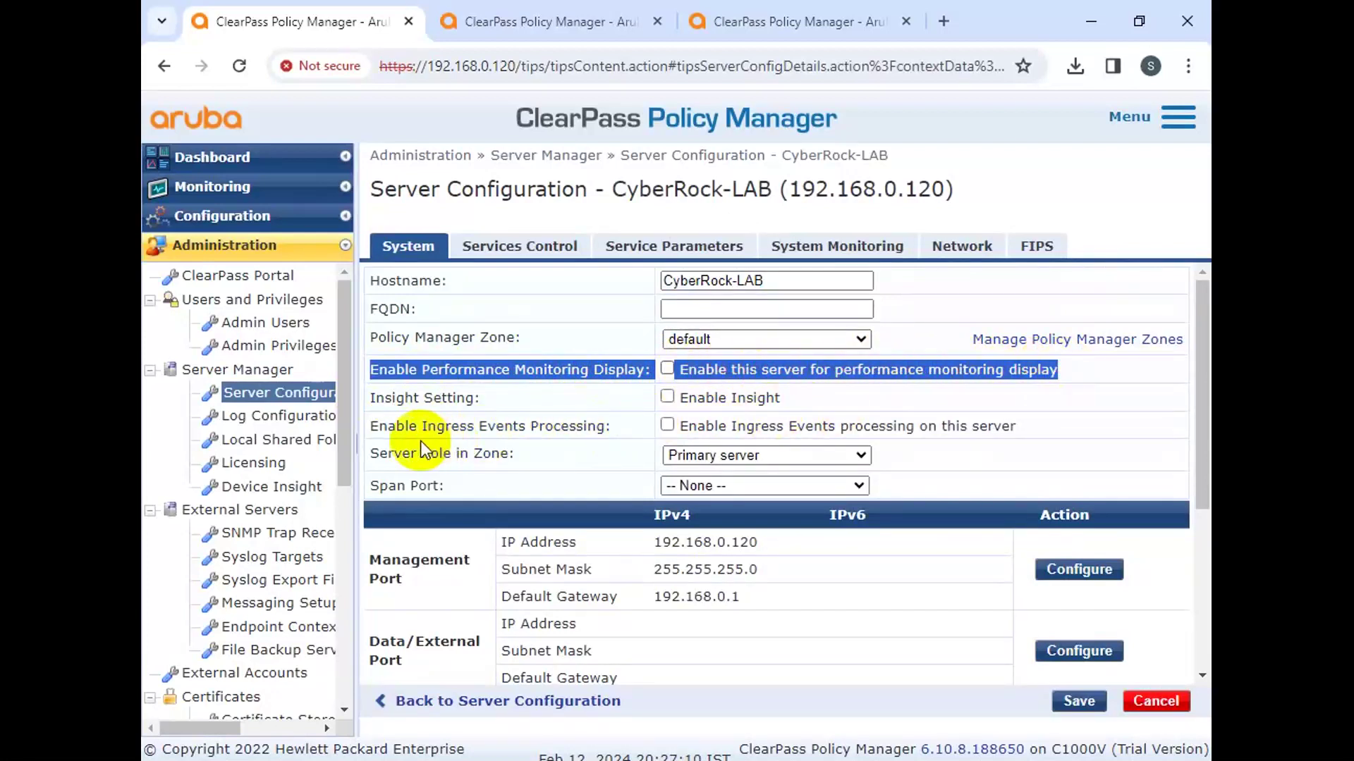
left_click_drag(376, 397, 586, 399)
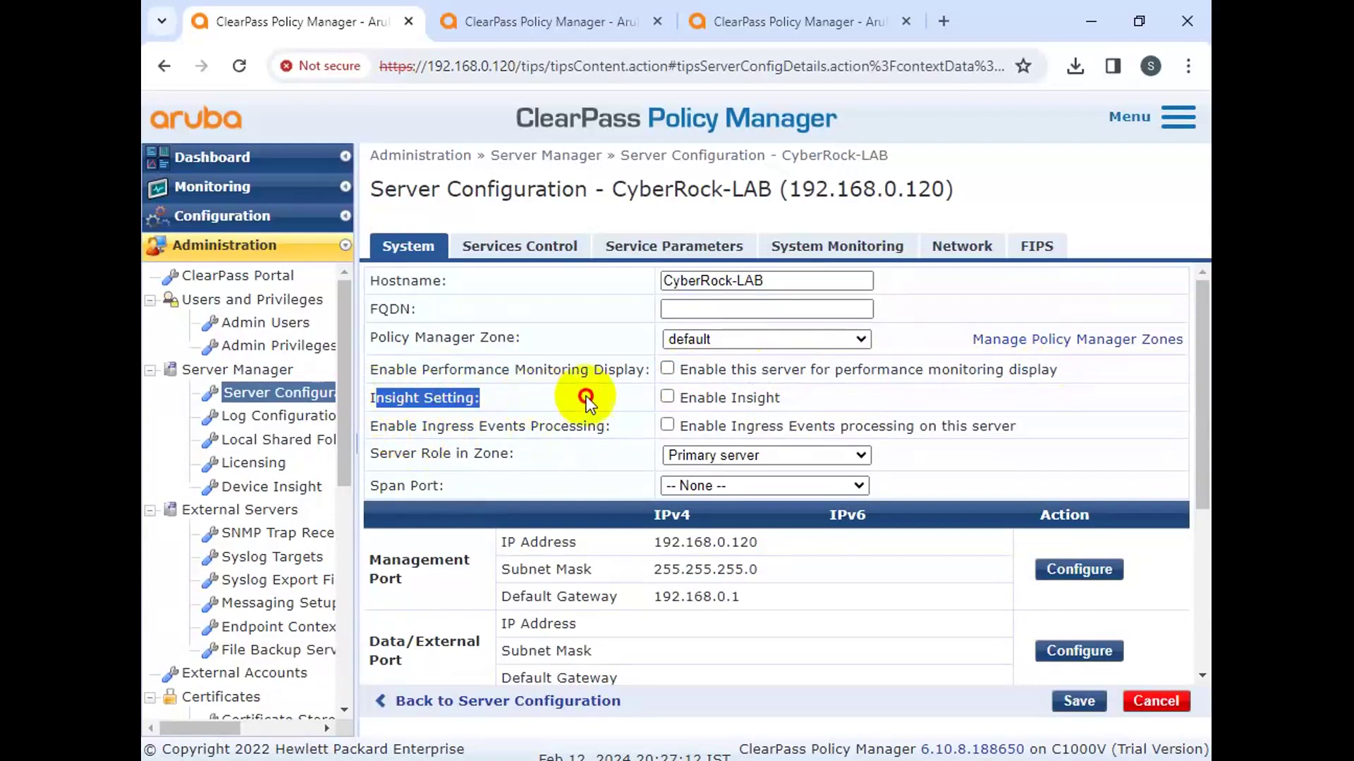
left_click(667, 399)
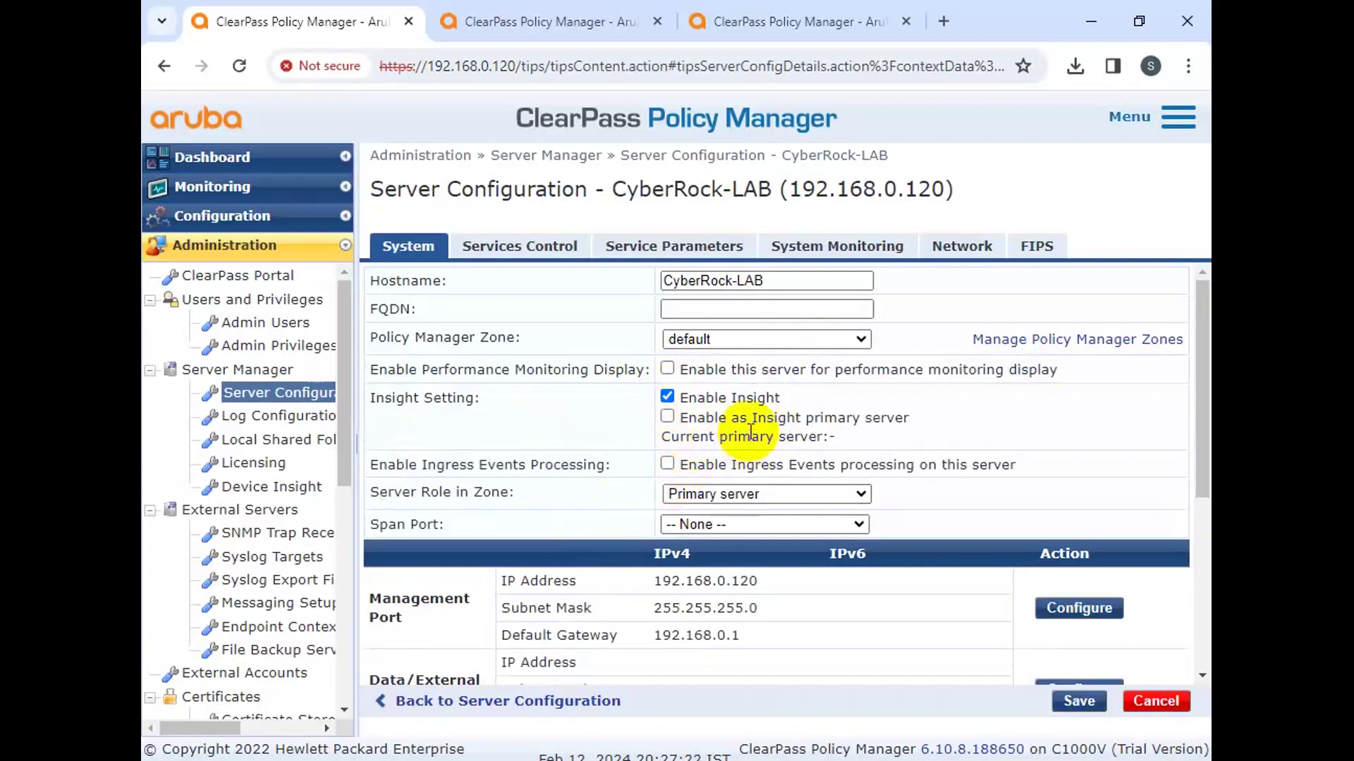
left_click(669, 419)
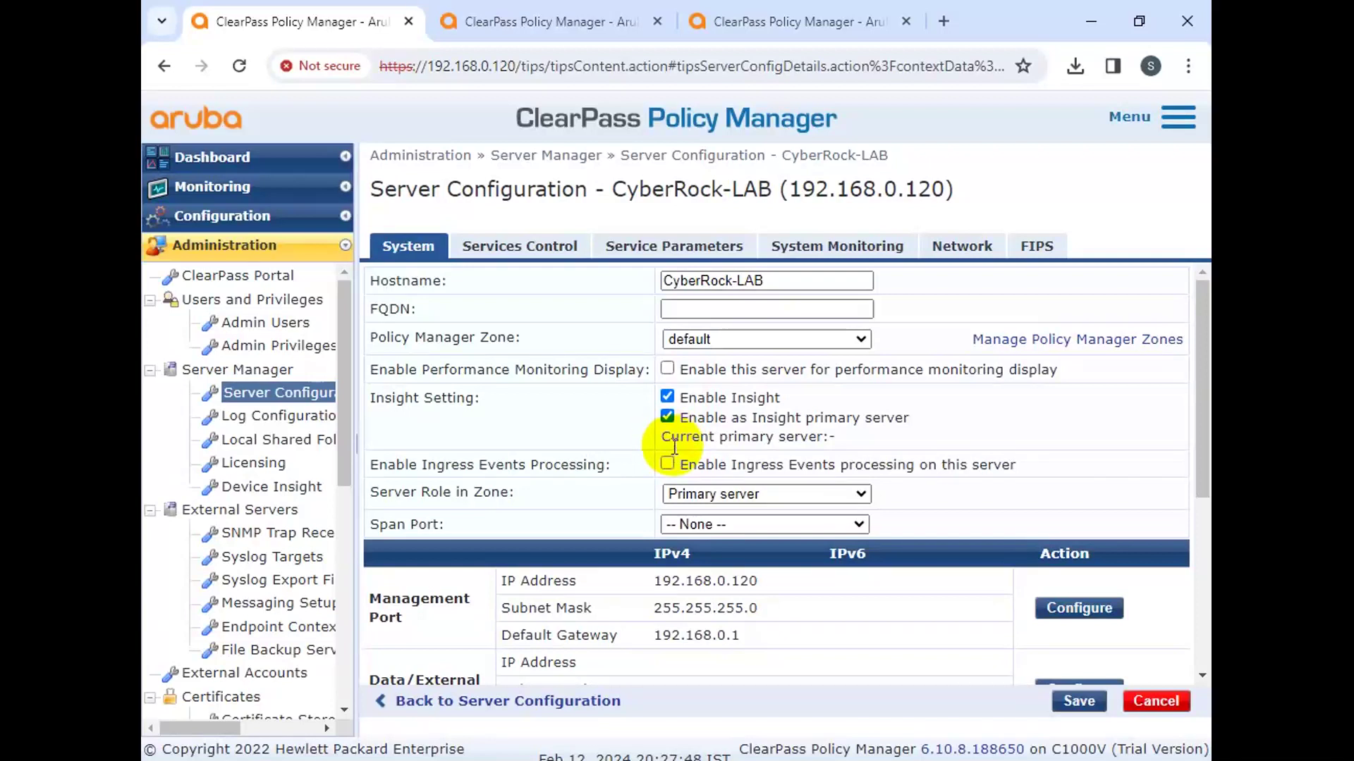
left_click(1077, 700)
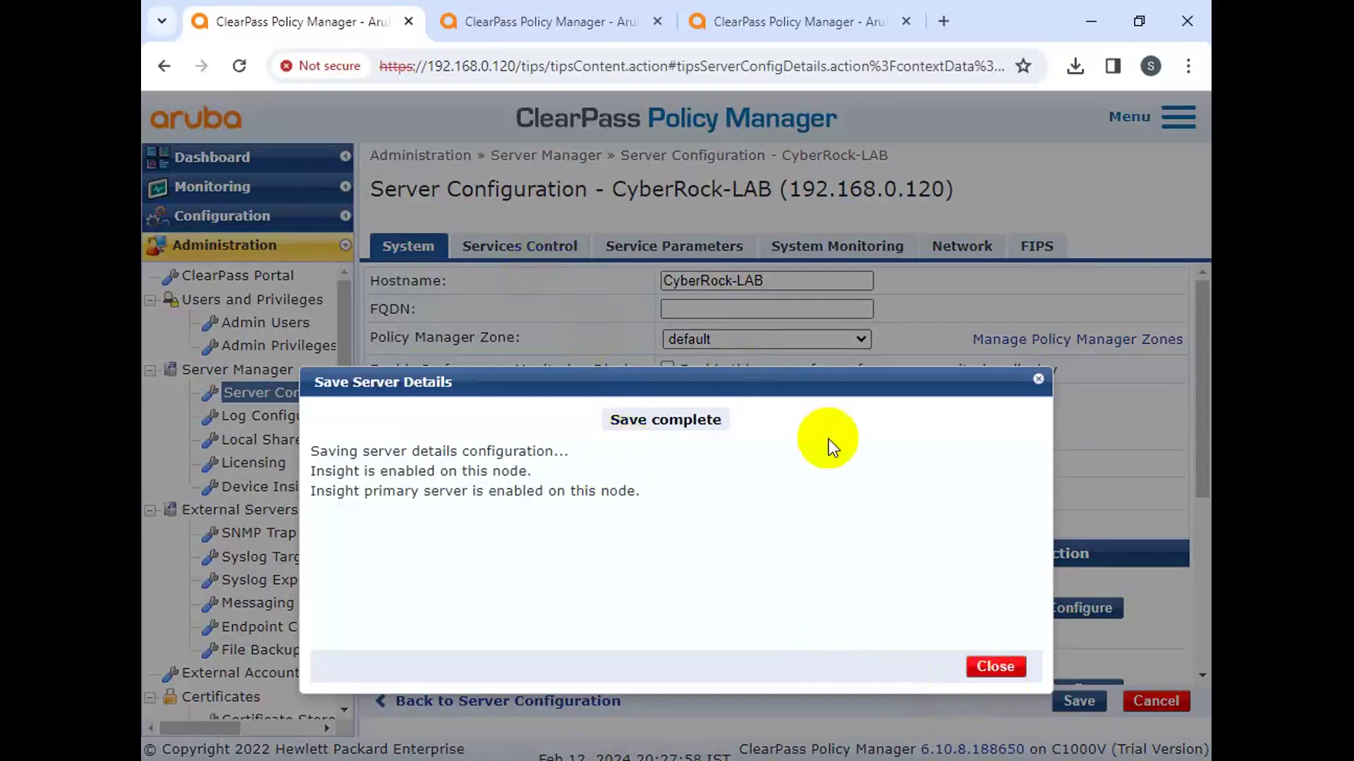
left_click(995, 666)
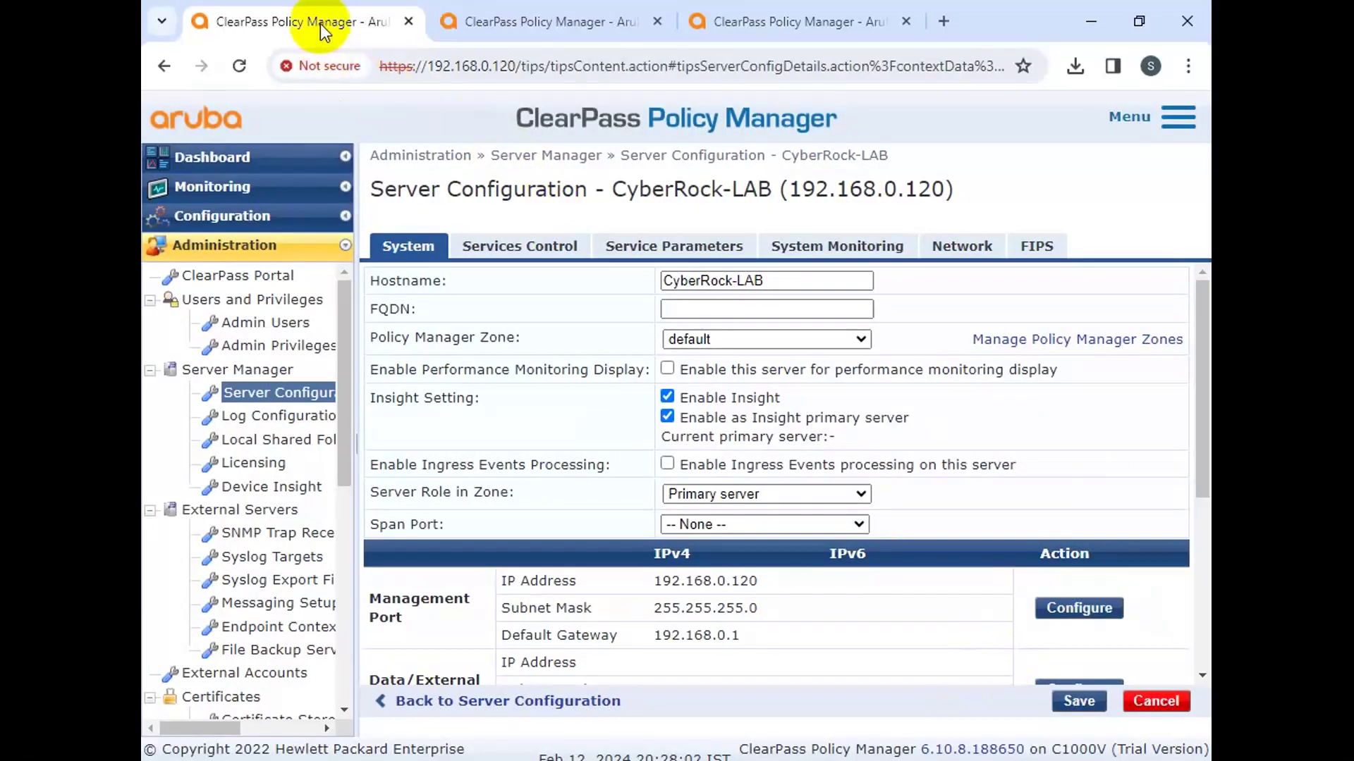
Step: Close a spare Policy Manager page and open the Insight dashboard in a new browser tab
left_click(655, 21)
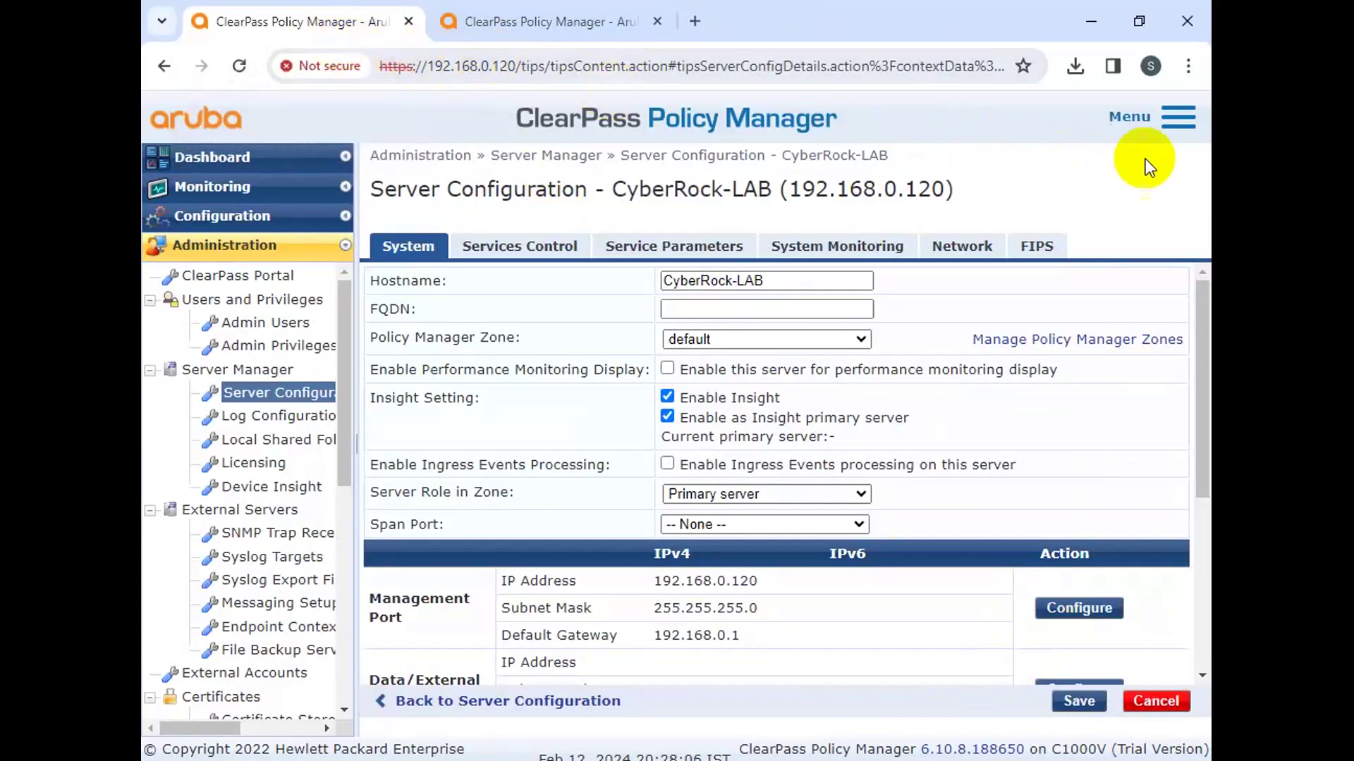
left_click(1179, 118)
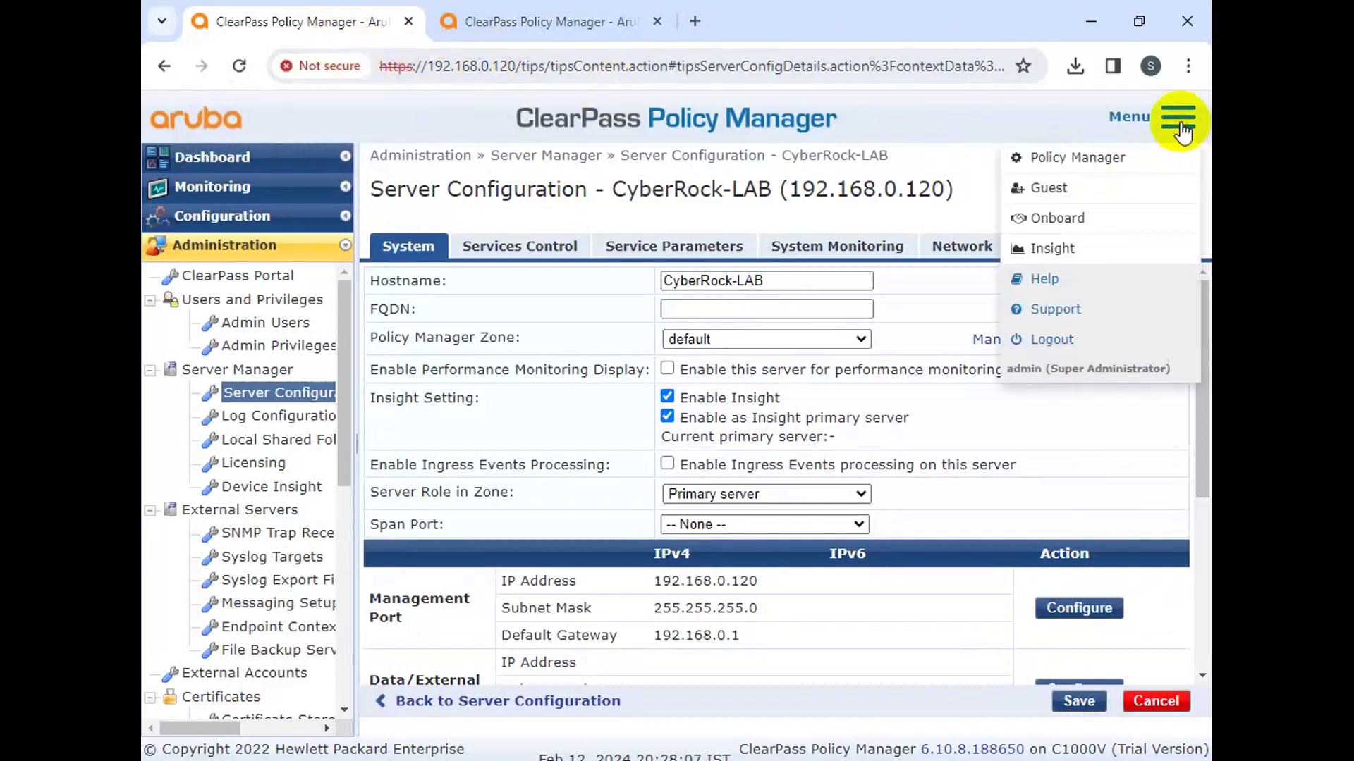
right_click(1054, 251)
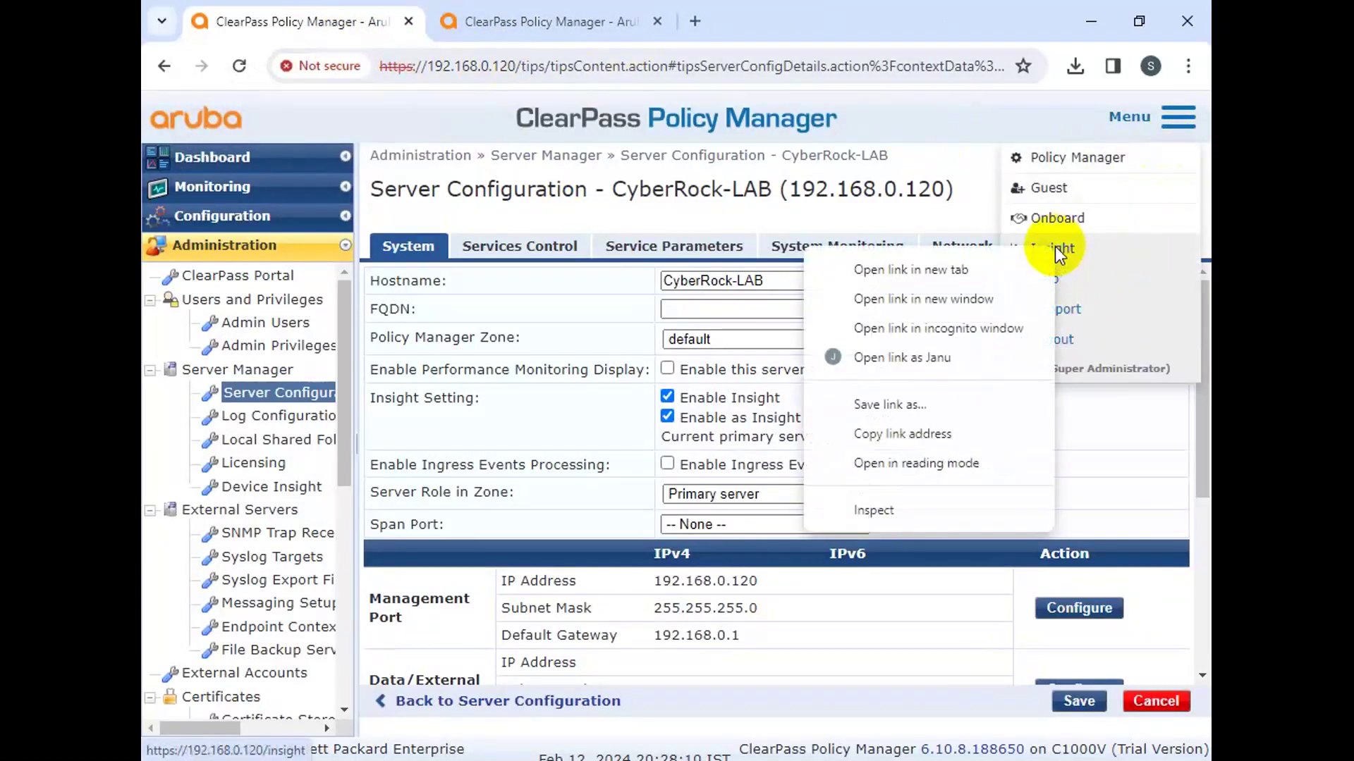
left_click(975, 268)
left_click(549, 15)
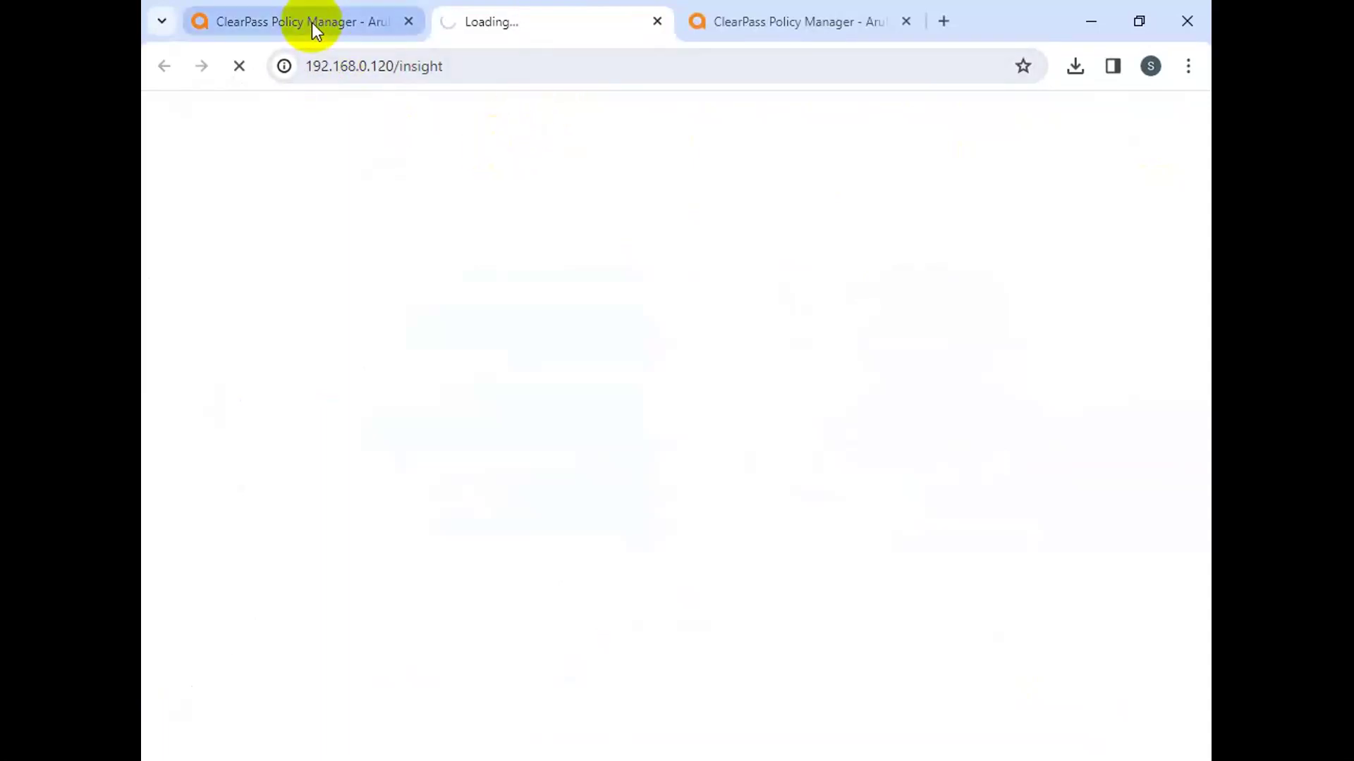
scroll(494, 423, "down", 3)
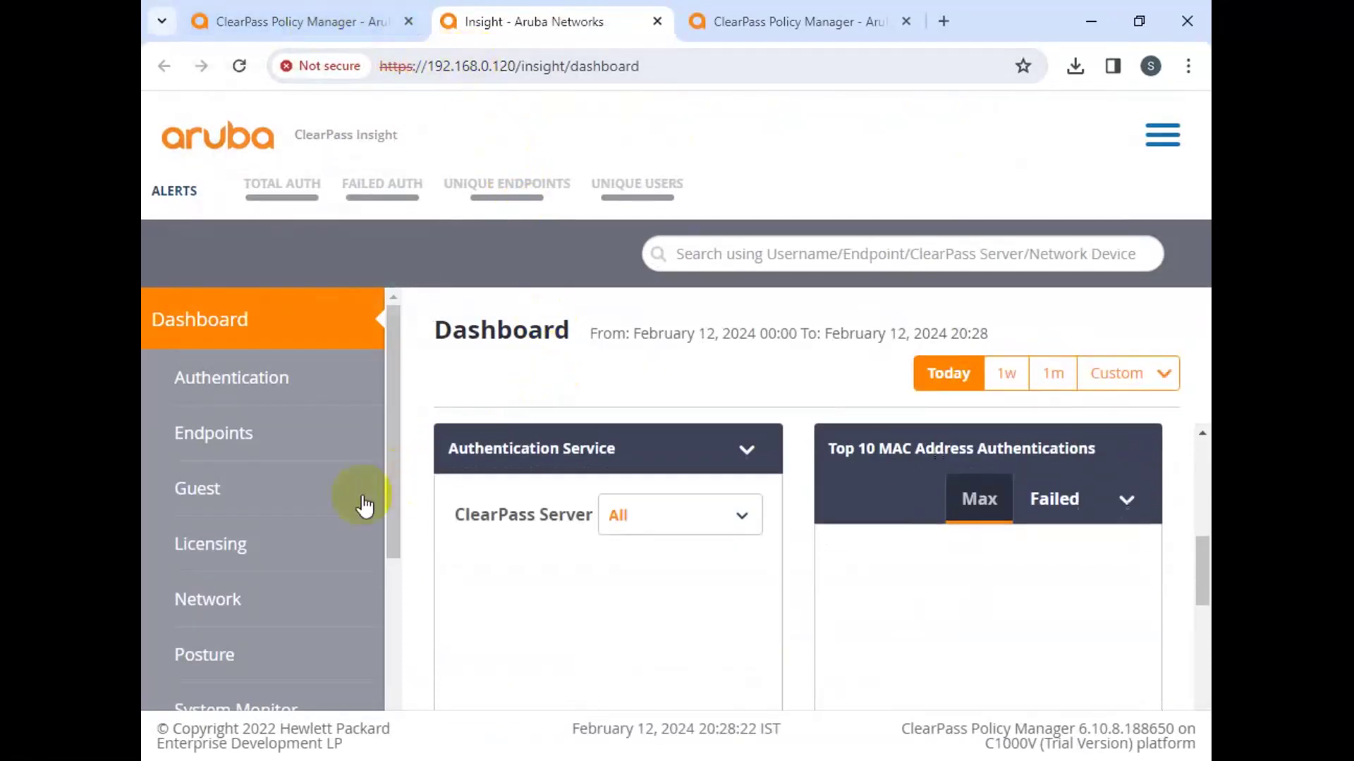
scroll(287, 565, "down", 3)
scroll(276, 572, "up", 3)
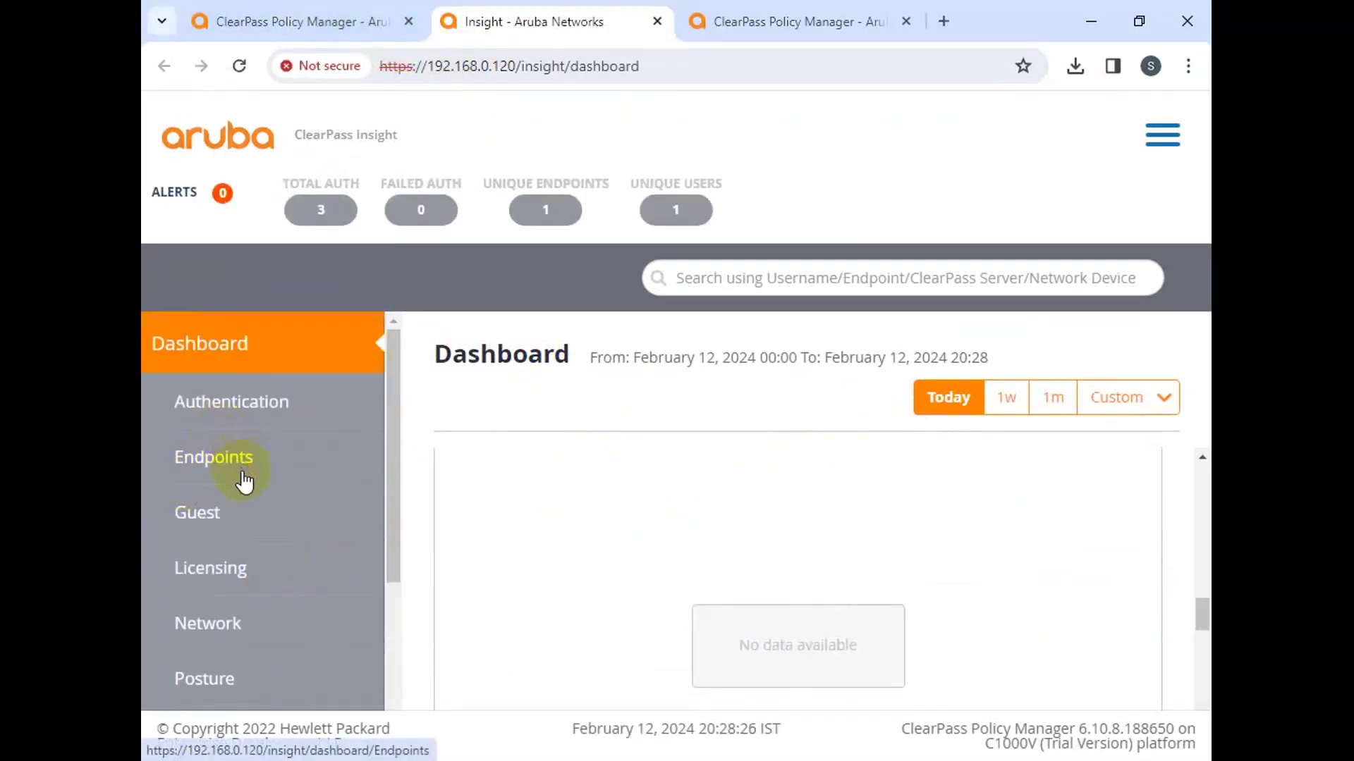
Step: Return to Policy Manager and save the CyberRock-LAB server details again
left_click(256, 20)
left_click(1079, 700)
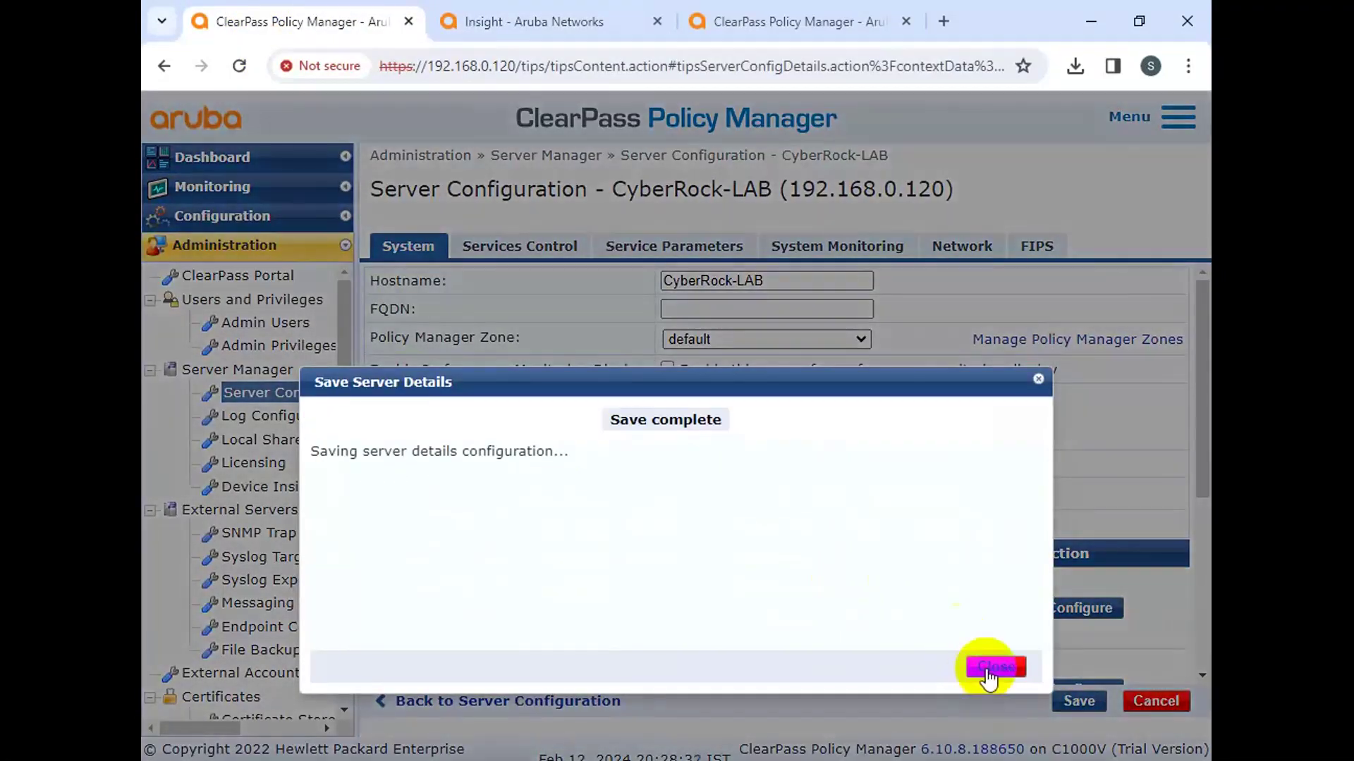
left_click(991, 666)
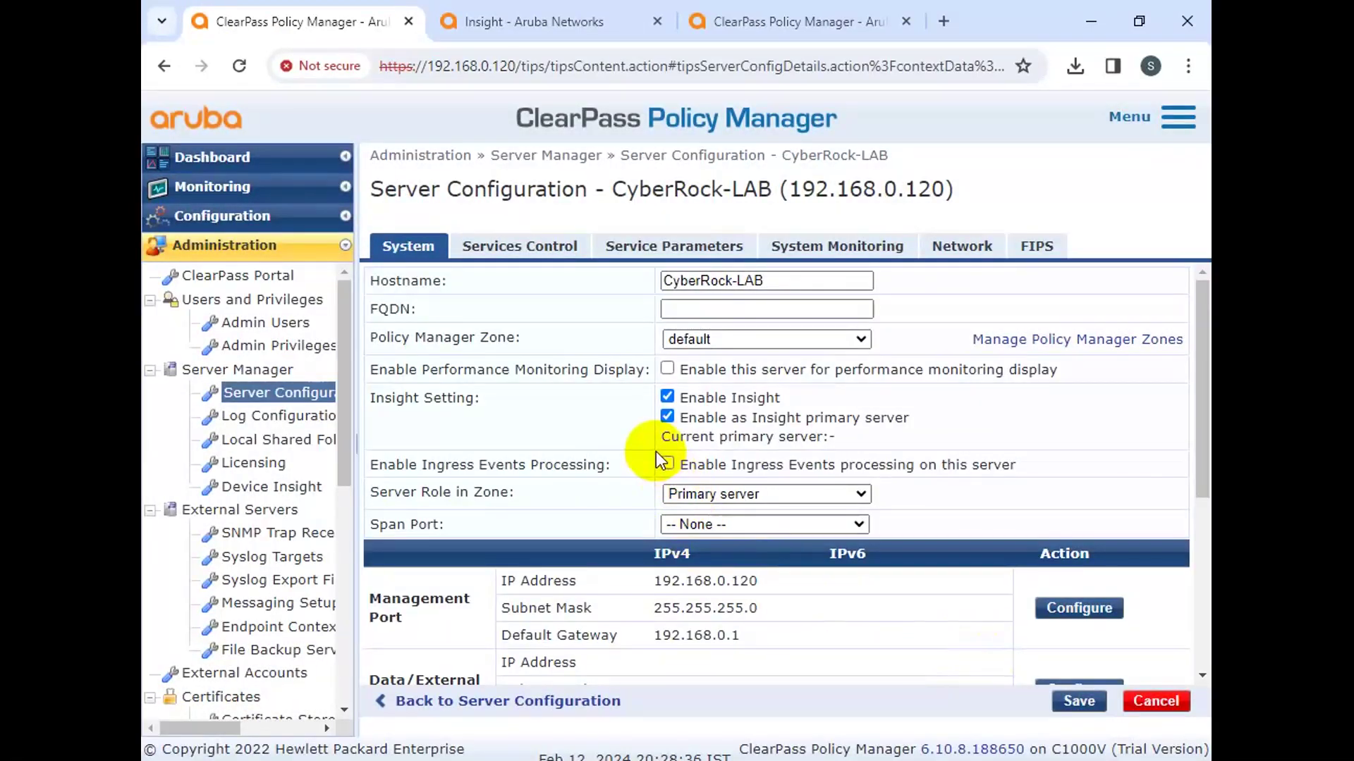
Step: Switch back to the Insight dashboard and open the Reports section
left_click(508, 14)
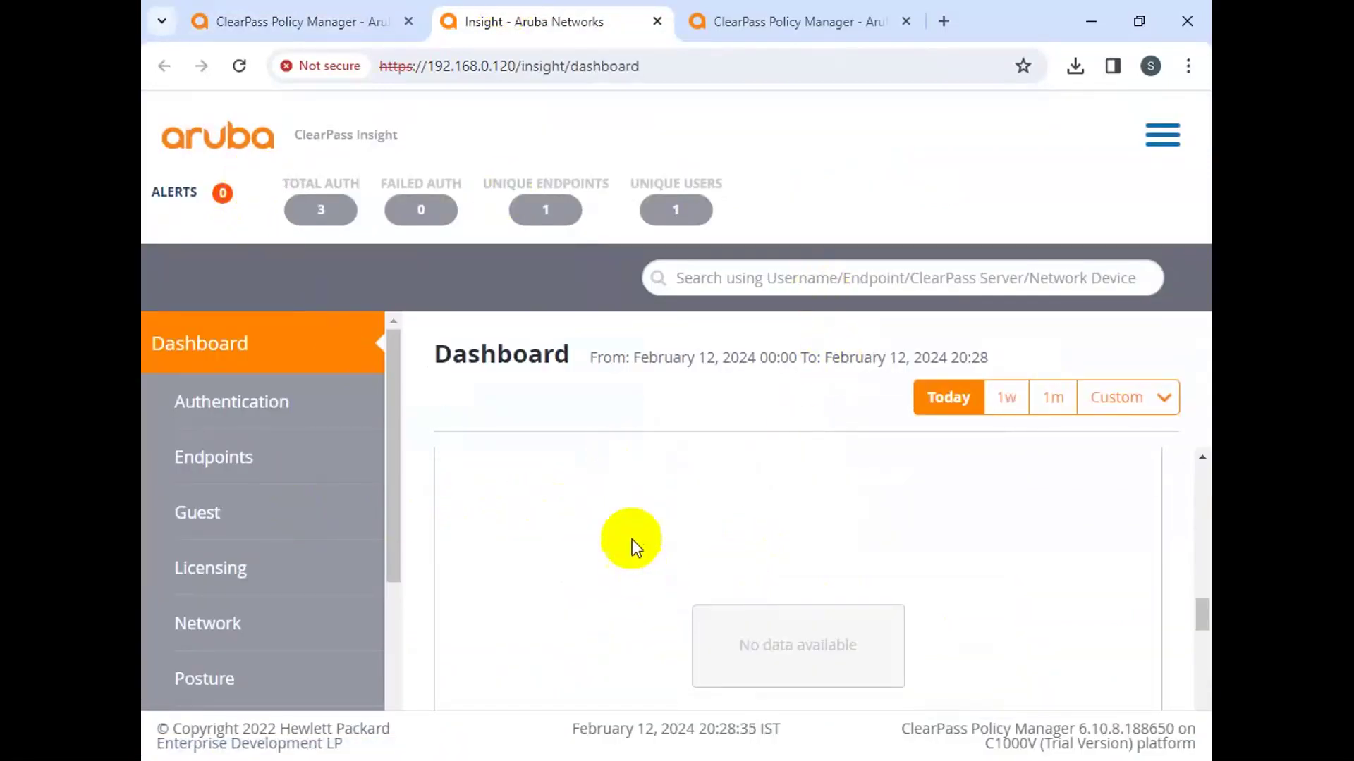
scroll(561, 543, "down", 1)
scroll(561, 543, "down", 2)
scroll(326, 499, "down", 3)
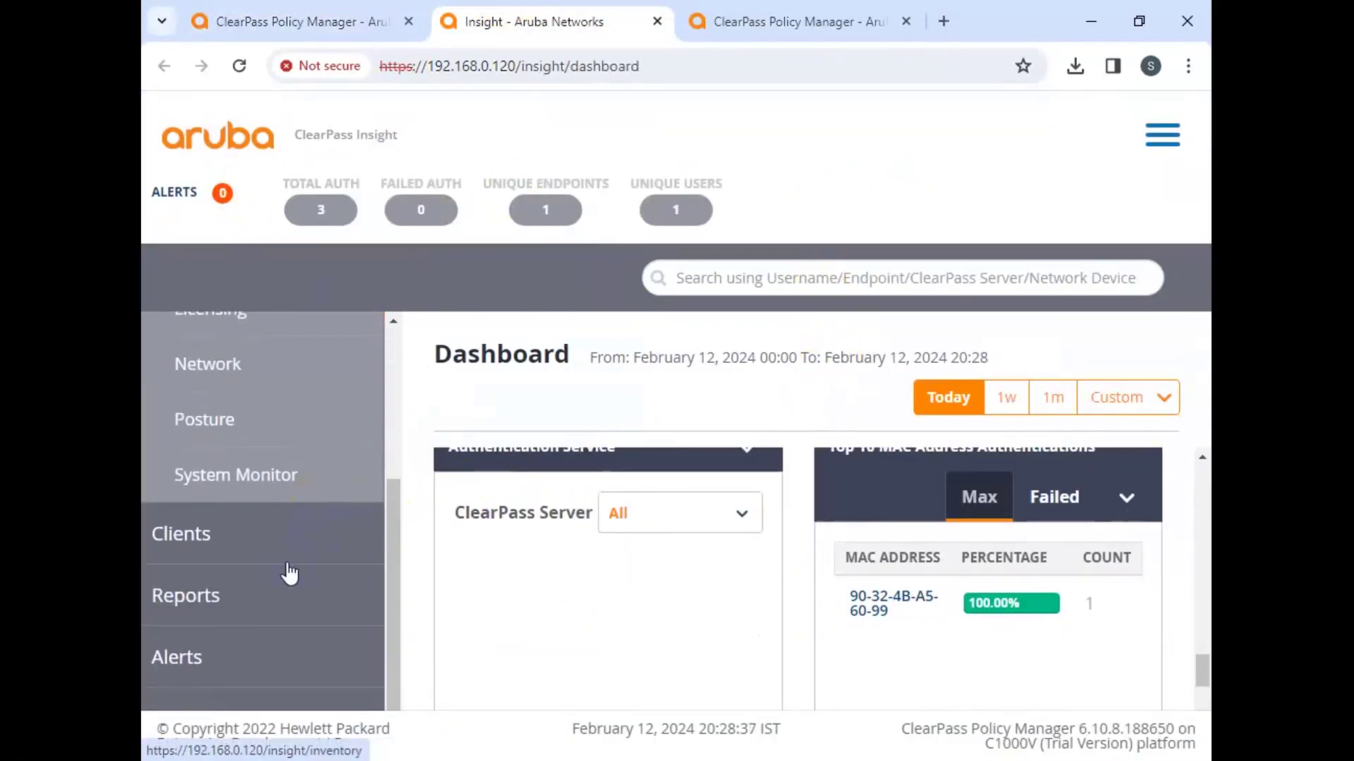
left_click(211, 611)
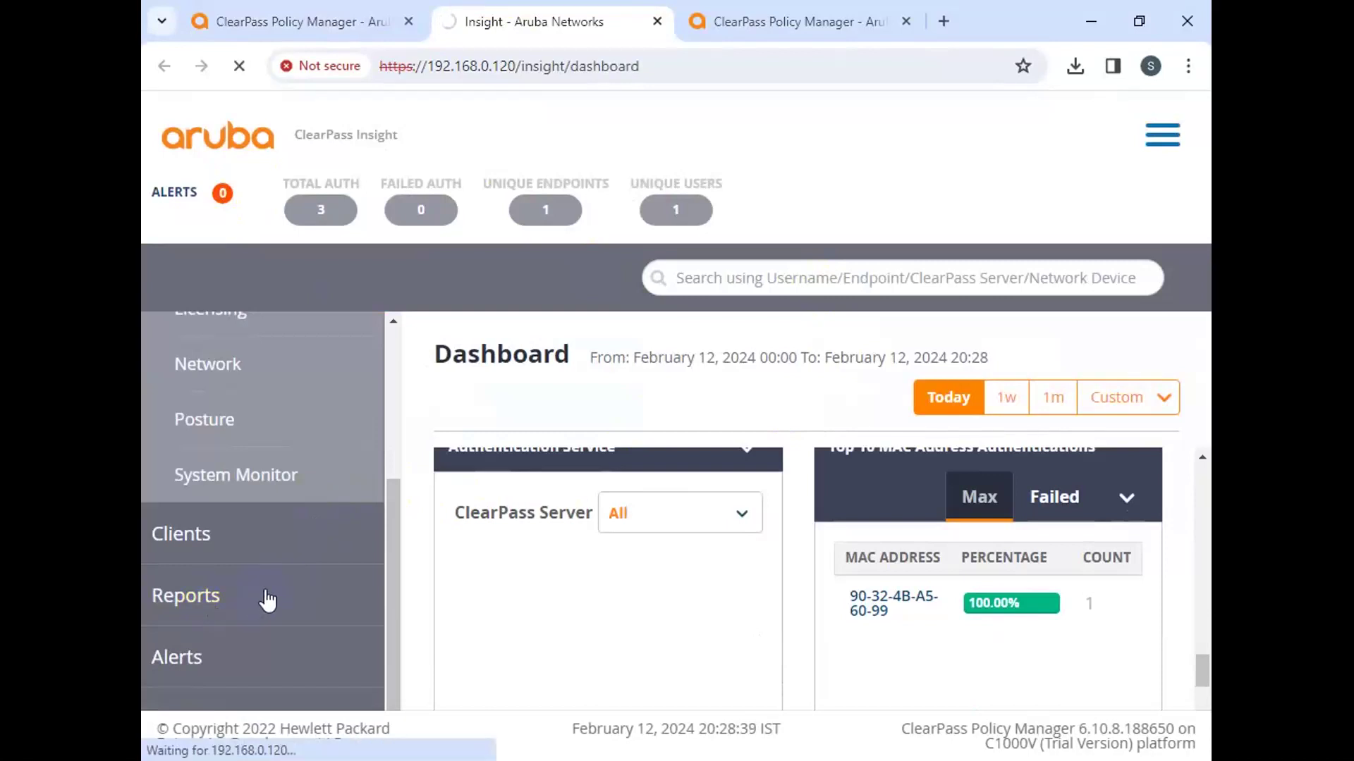
left_click(184, 523)
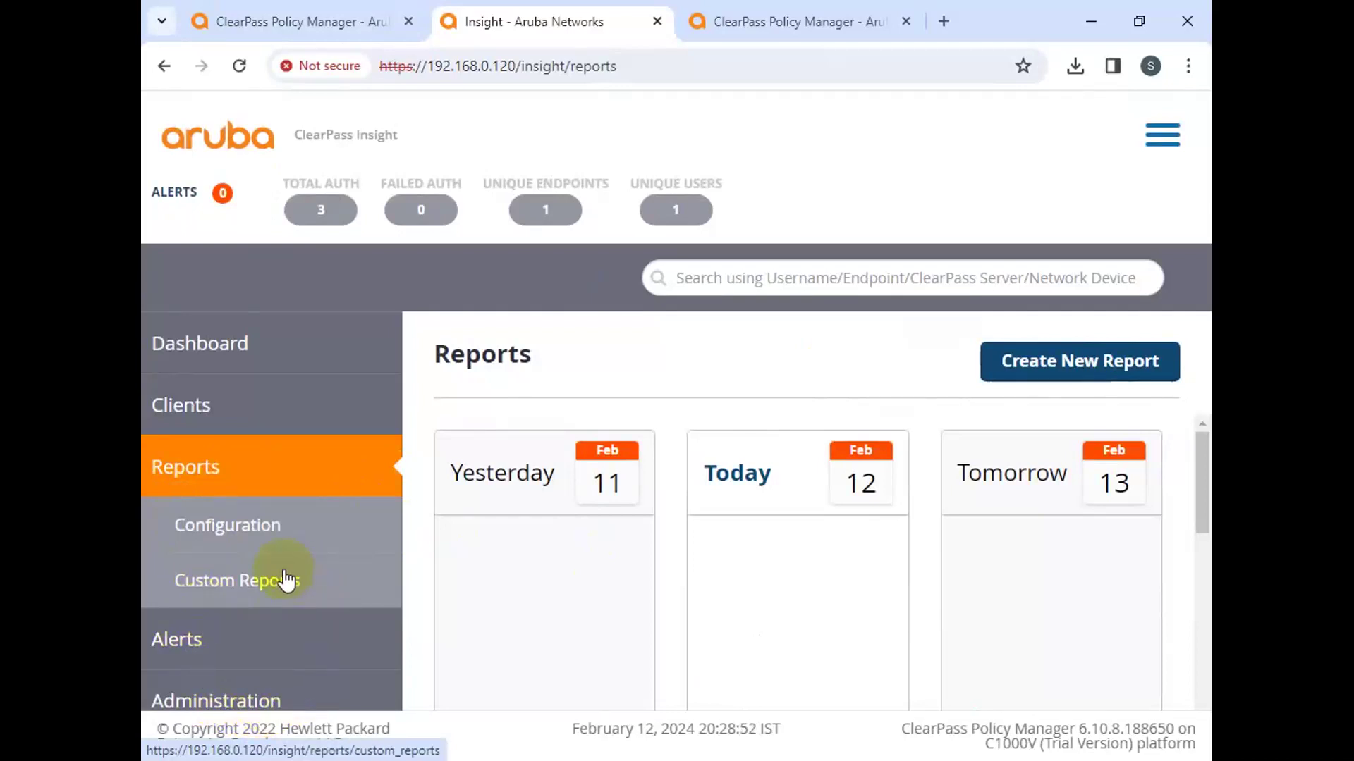
Step: Open Insight's Administration settings and examine the file transfer options, database retention, report retention and CSV report limit
left_click(255, 704)
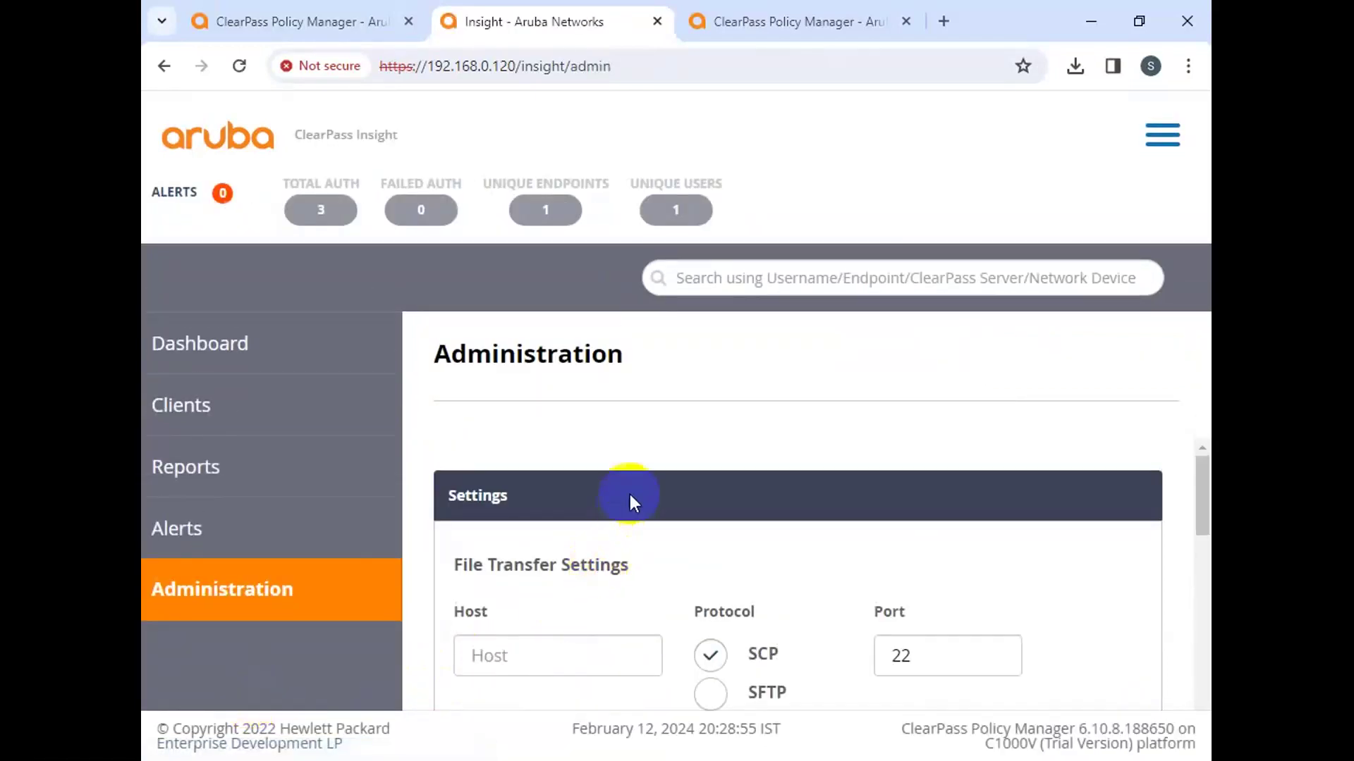
scroll(629, 494, "down", 3)
scroll(757, 557, "up", 2)
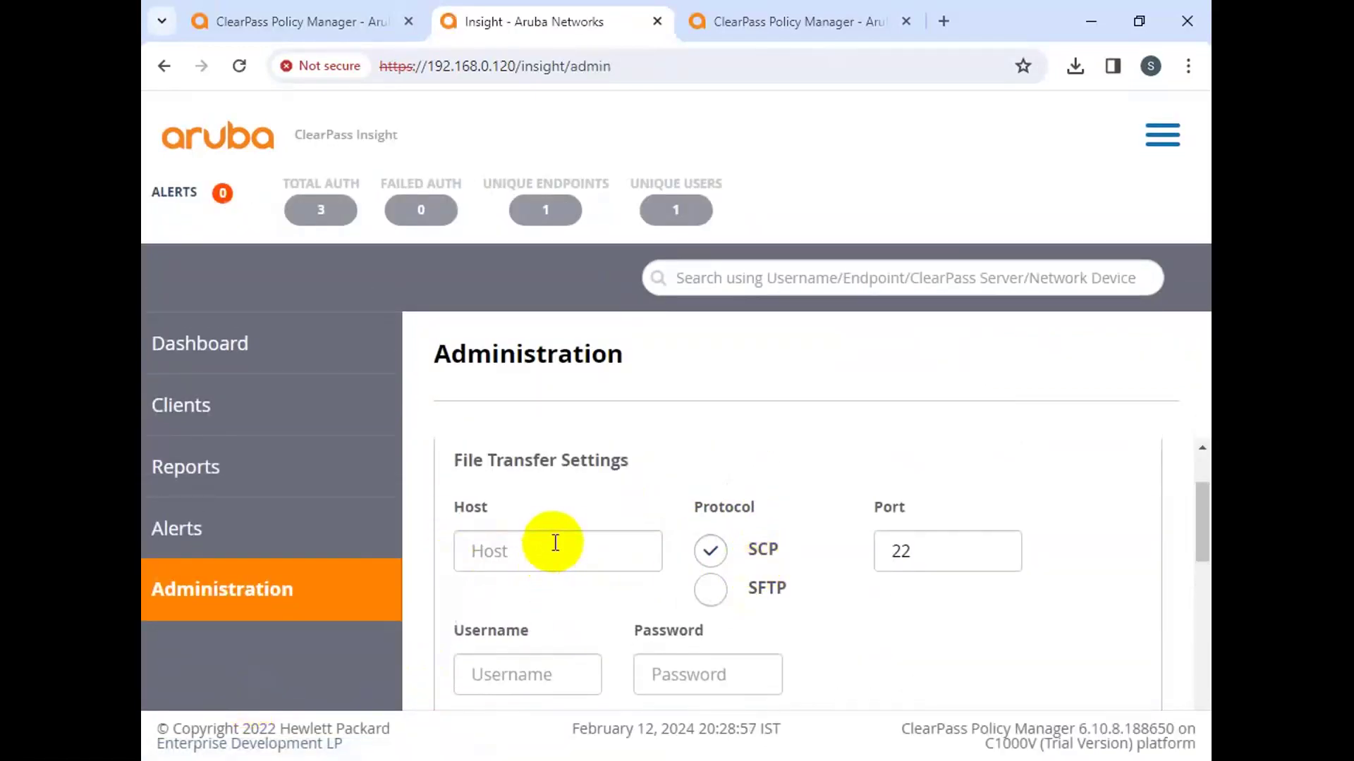
scroll(799, 564, "down", 2)
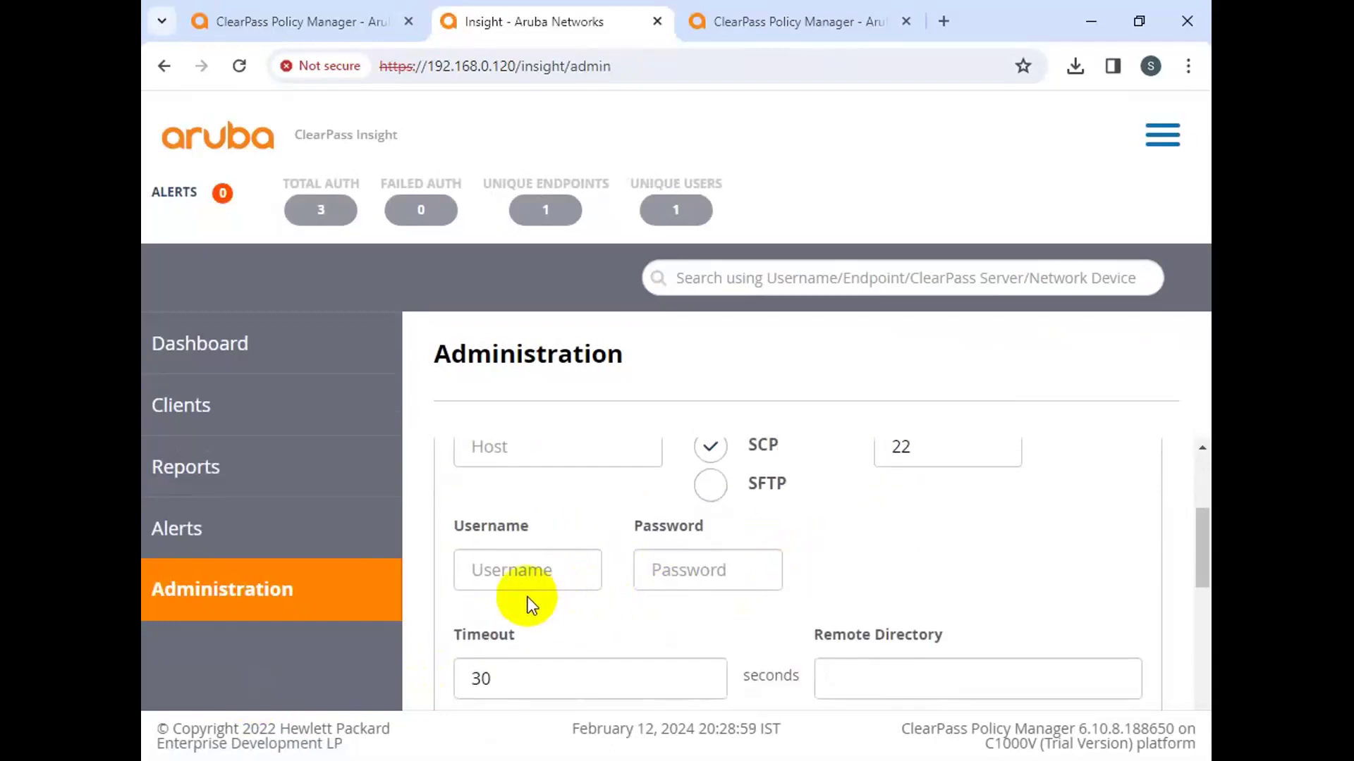
scroll(554, 585, "down", 2)
scroll(546, 585, "down", 2)
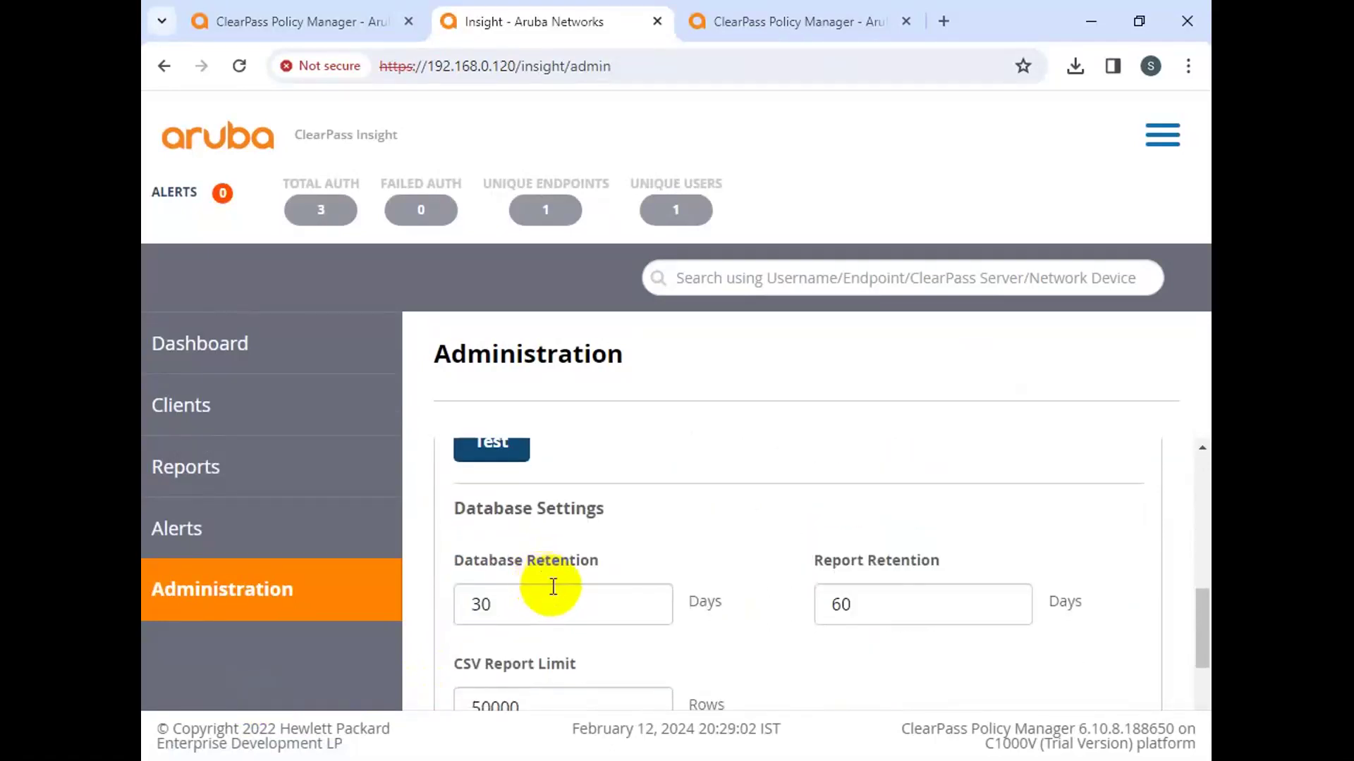
scroll(669, 603, "down", 1)
triple_click(937, 457)
scroll(827, 499, "up", 1)
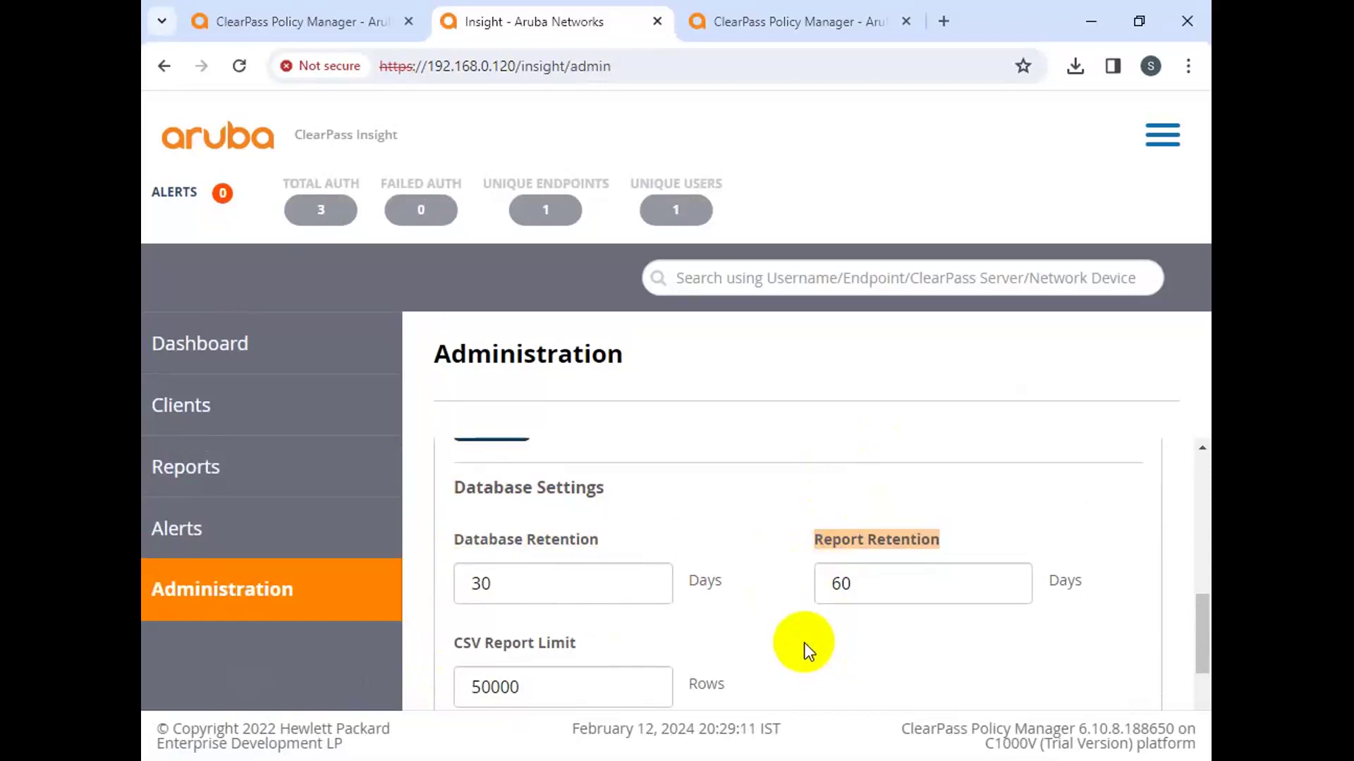
left_click_drag(876, 583, 831, 583)
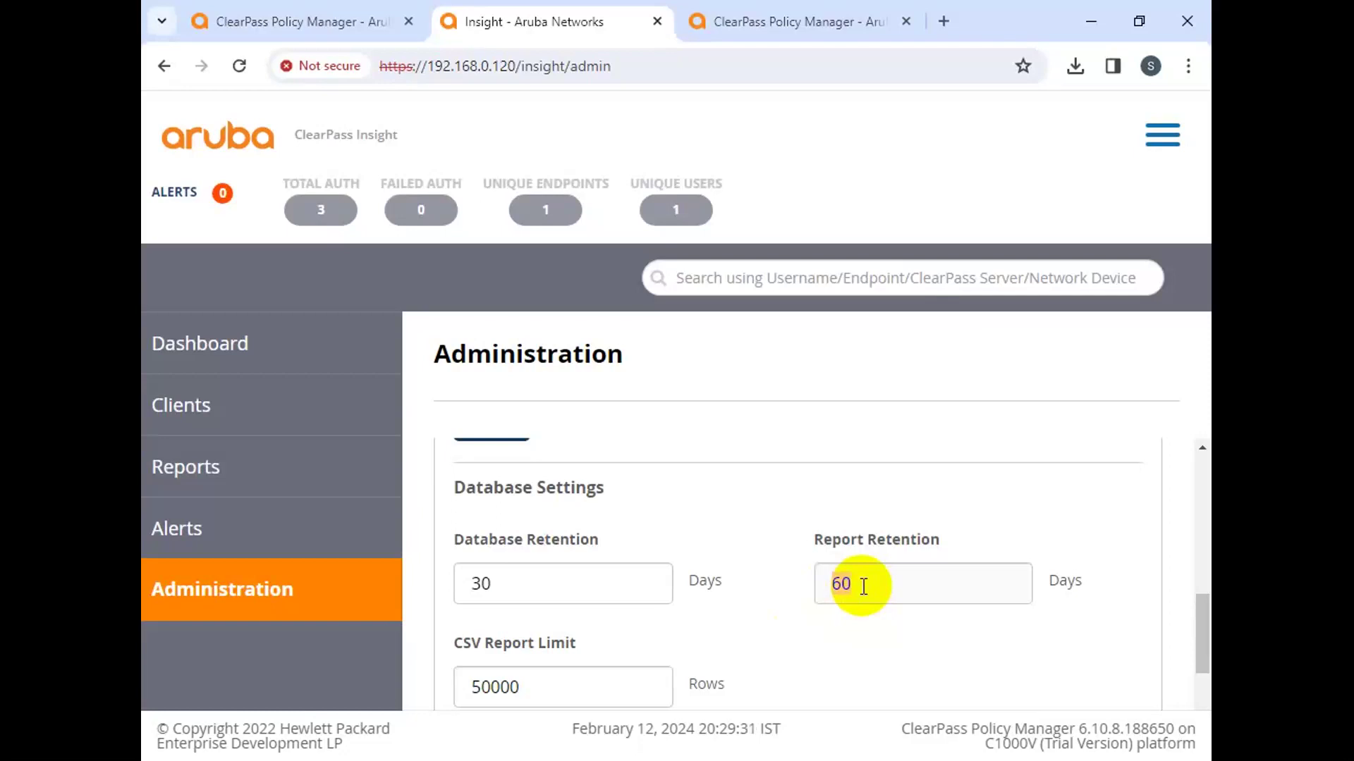
scroll(863, 587, "down", 1)
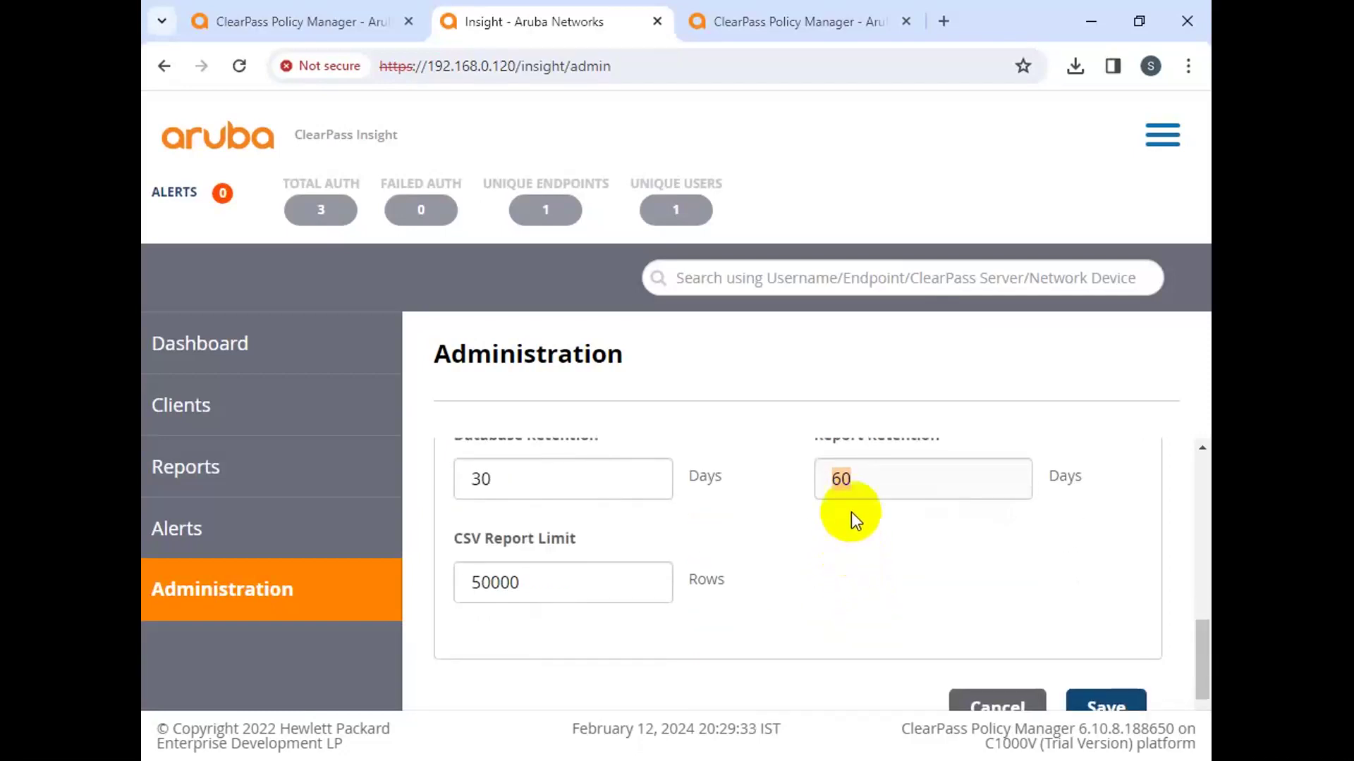
scroll(854, 501, "up", 2)
scroll(874, 591, "down", 1)
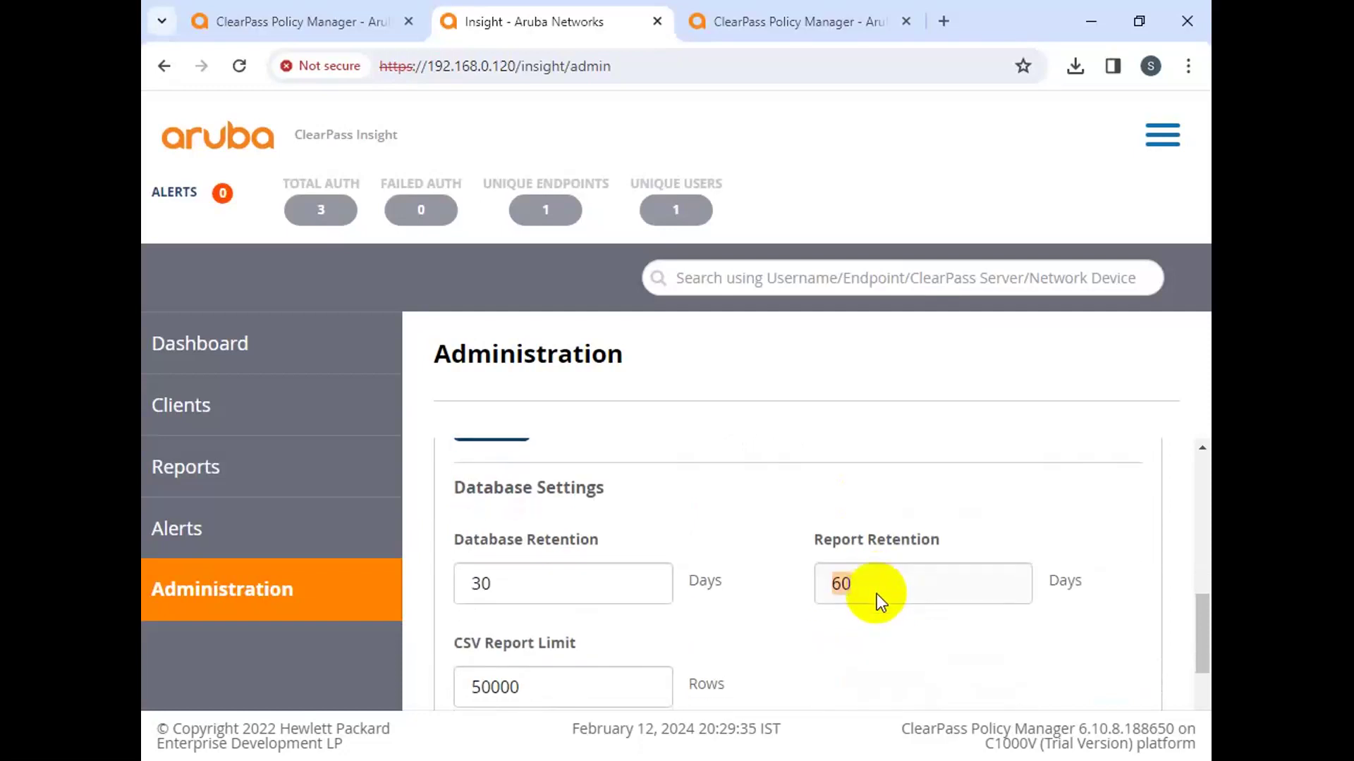
Step: Set the report retention to 30 days in Insight's database settings and save the change
left_click(876, 580)
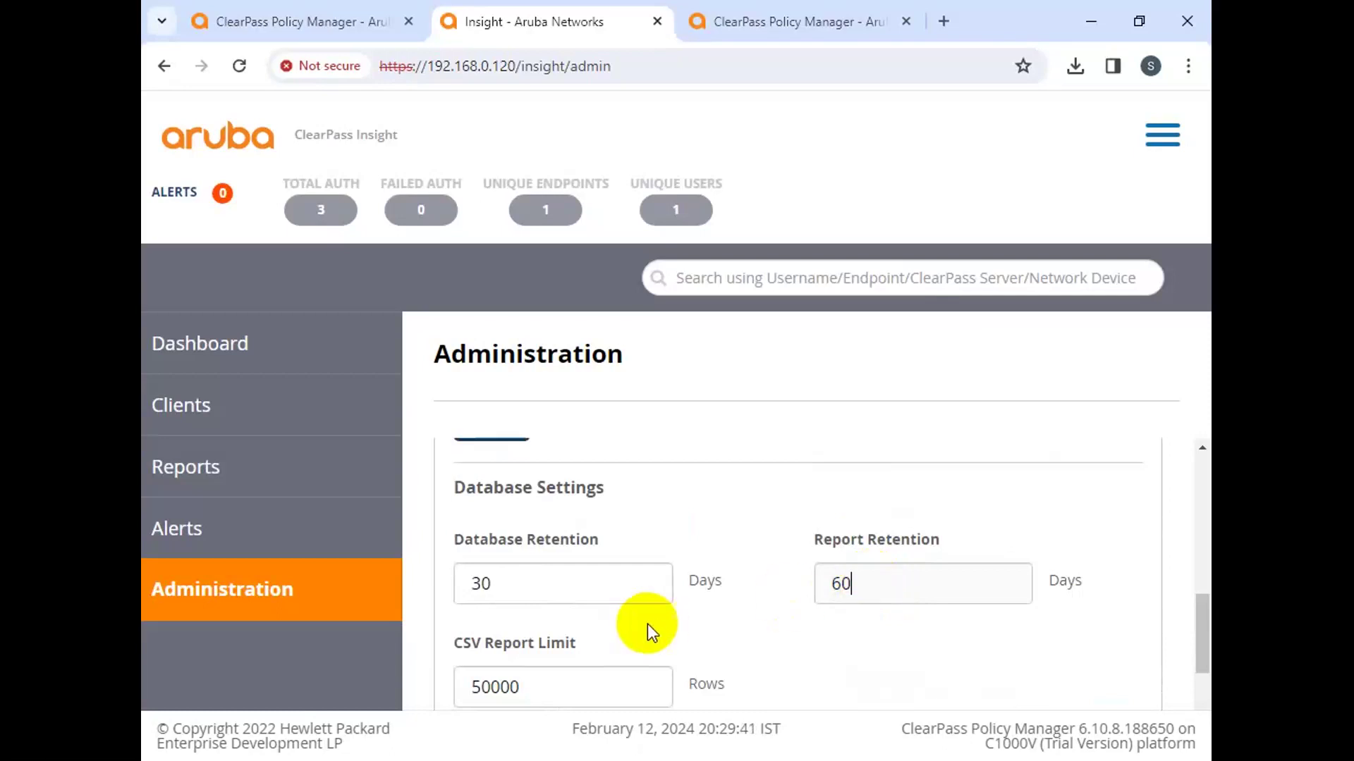
left_click_drag(553, 595, 445, 596)
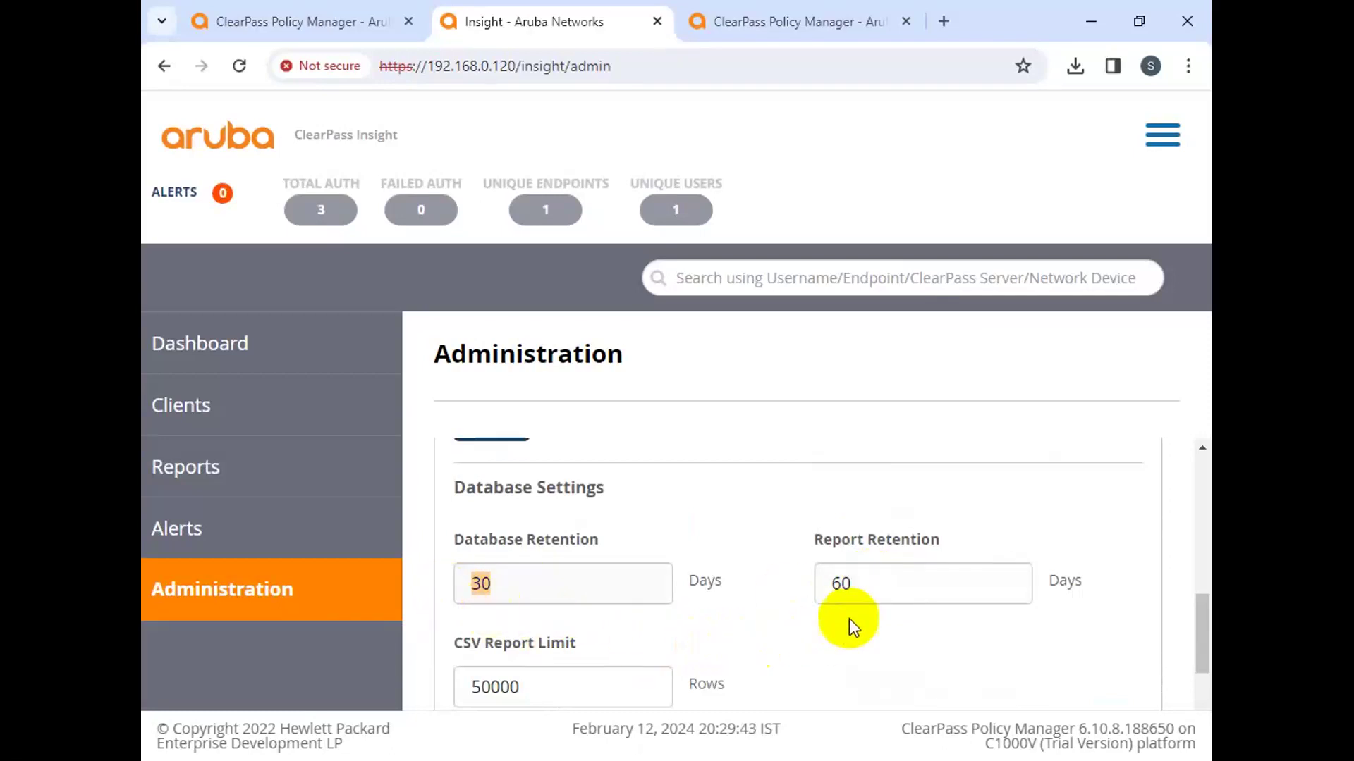
key("Tab")
key("BackSpace")
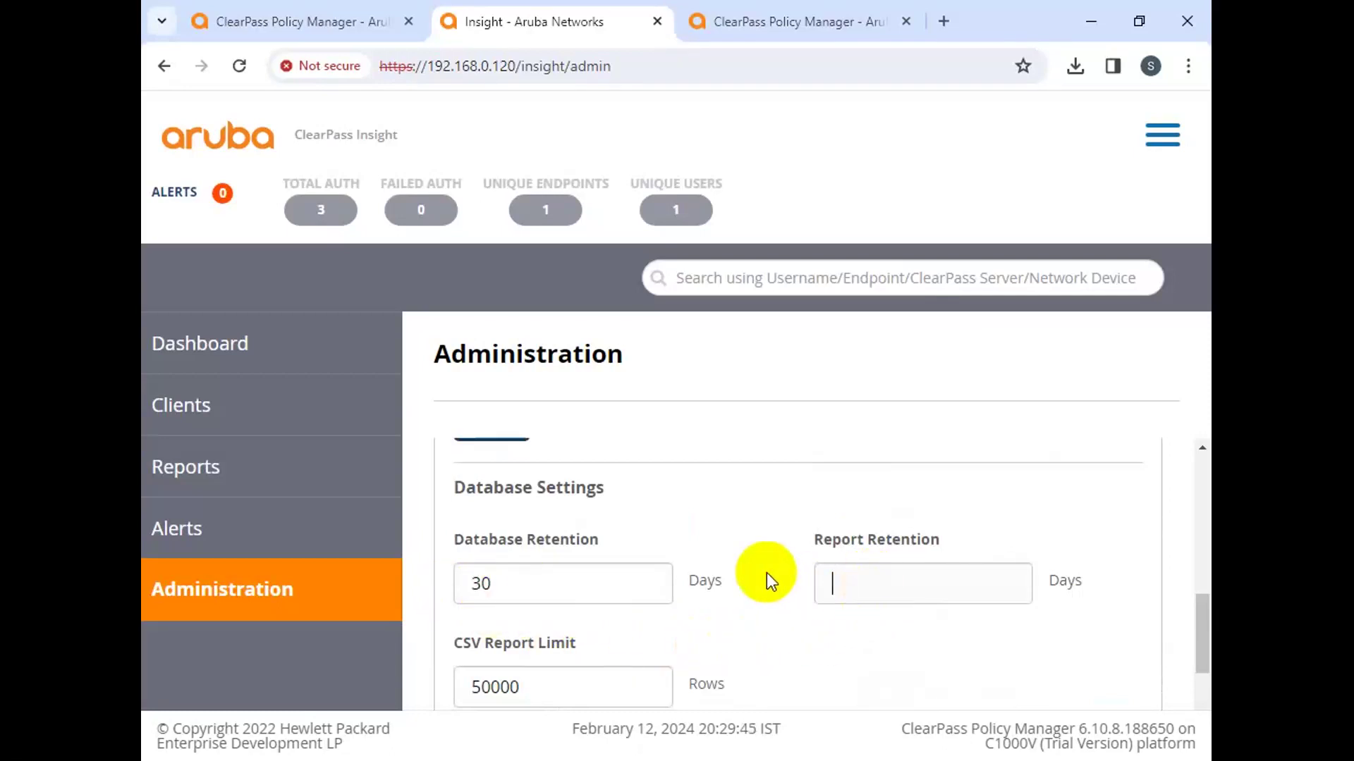
type("30")
scroll(801, 578, "down", 1)
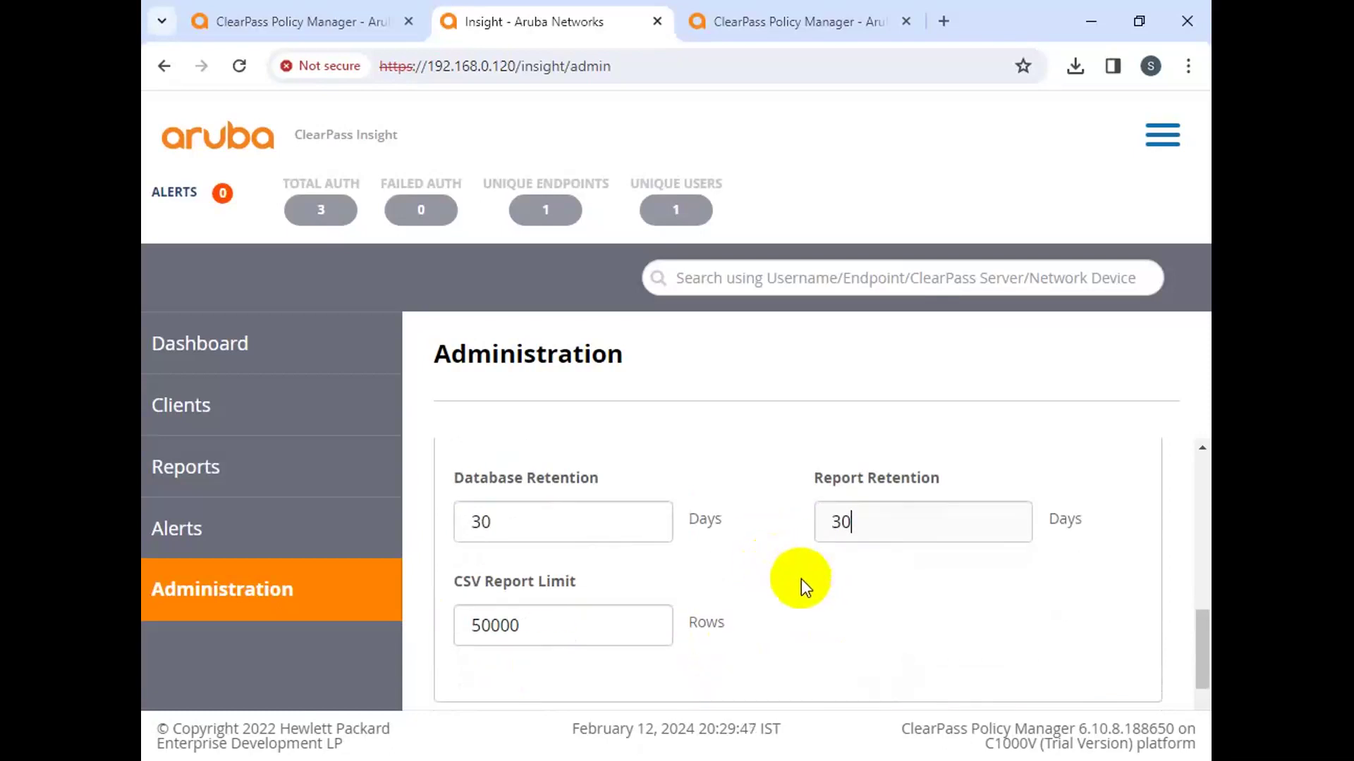
scroll(801, 578, "down", 1)
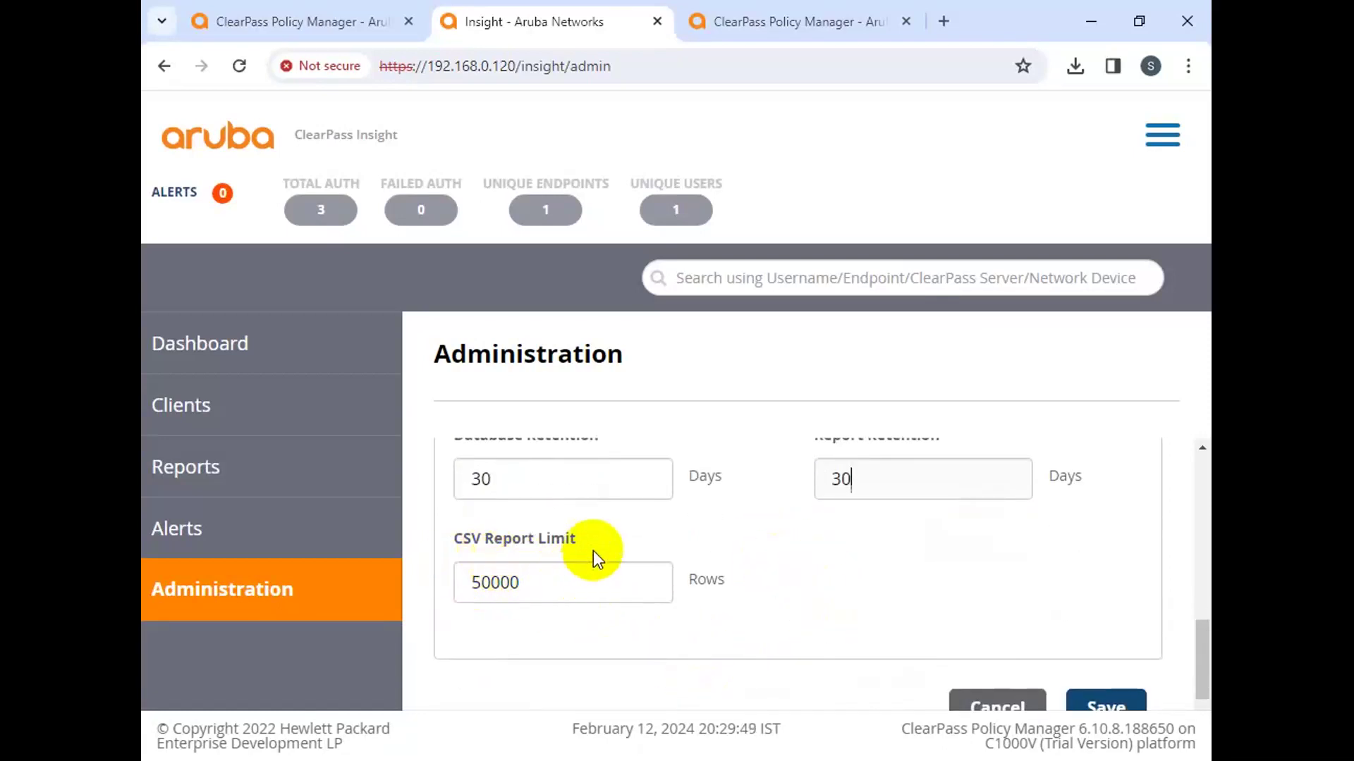
left_click_drag(595, 559, 468, 538)
scroll(846, 656, "down", 2)
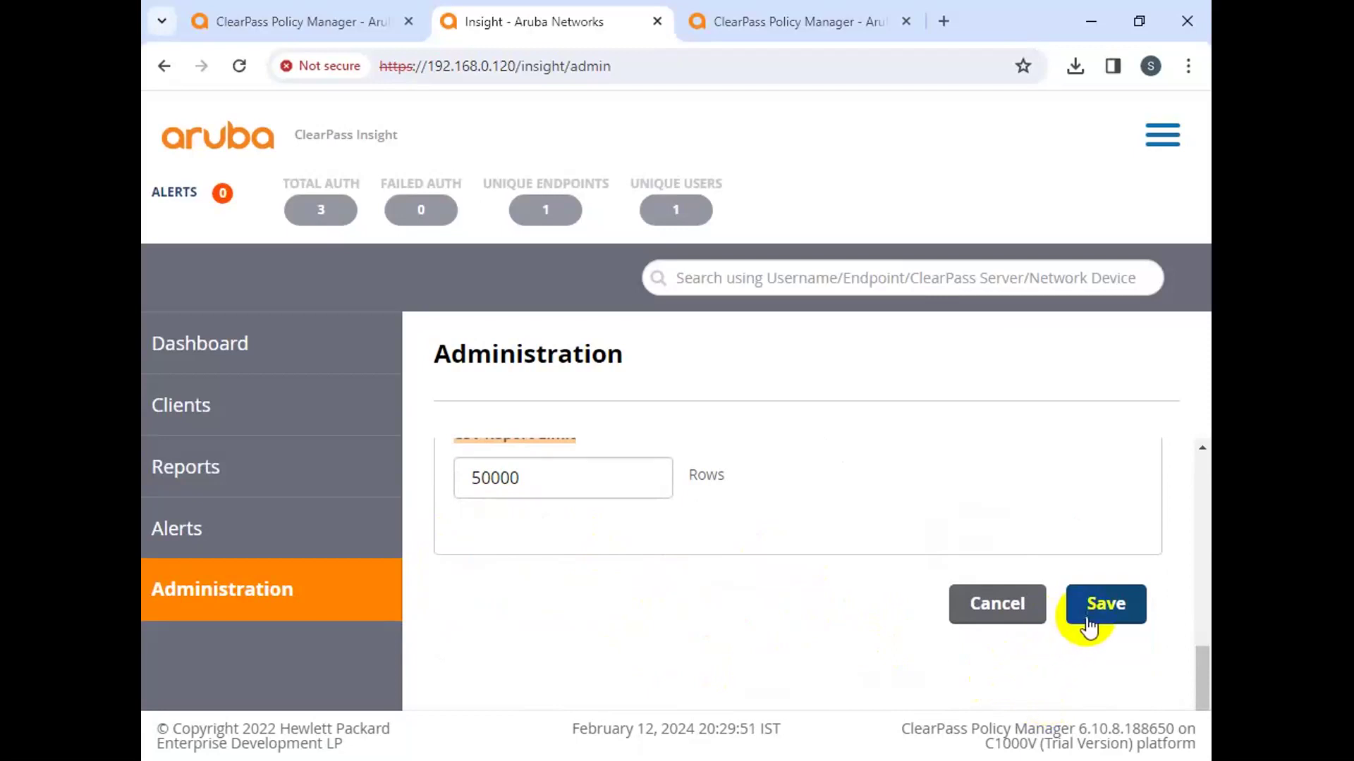
left_click(1087, 621)
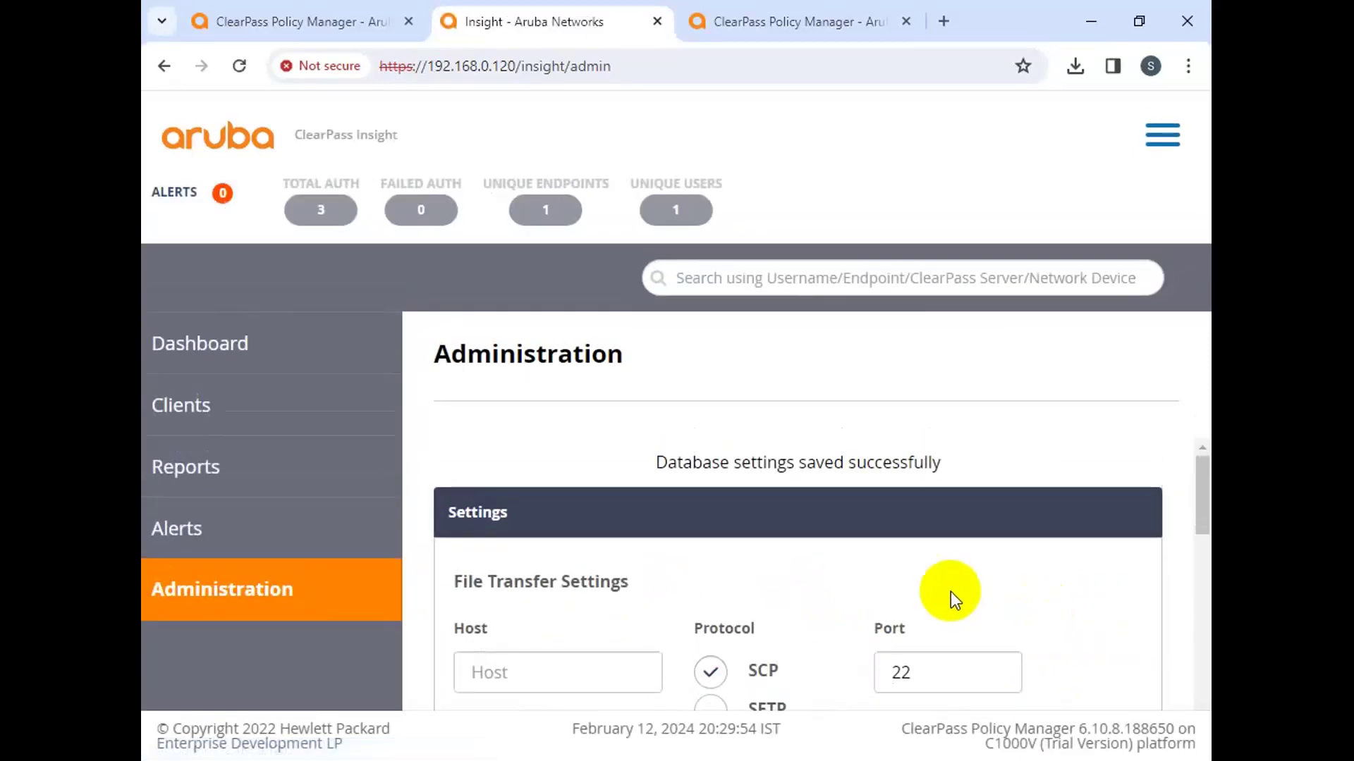
scroll(950, 591, "down", 5)
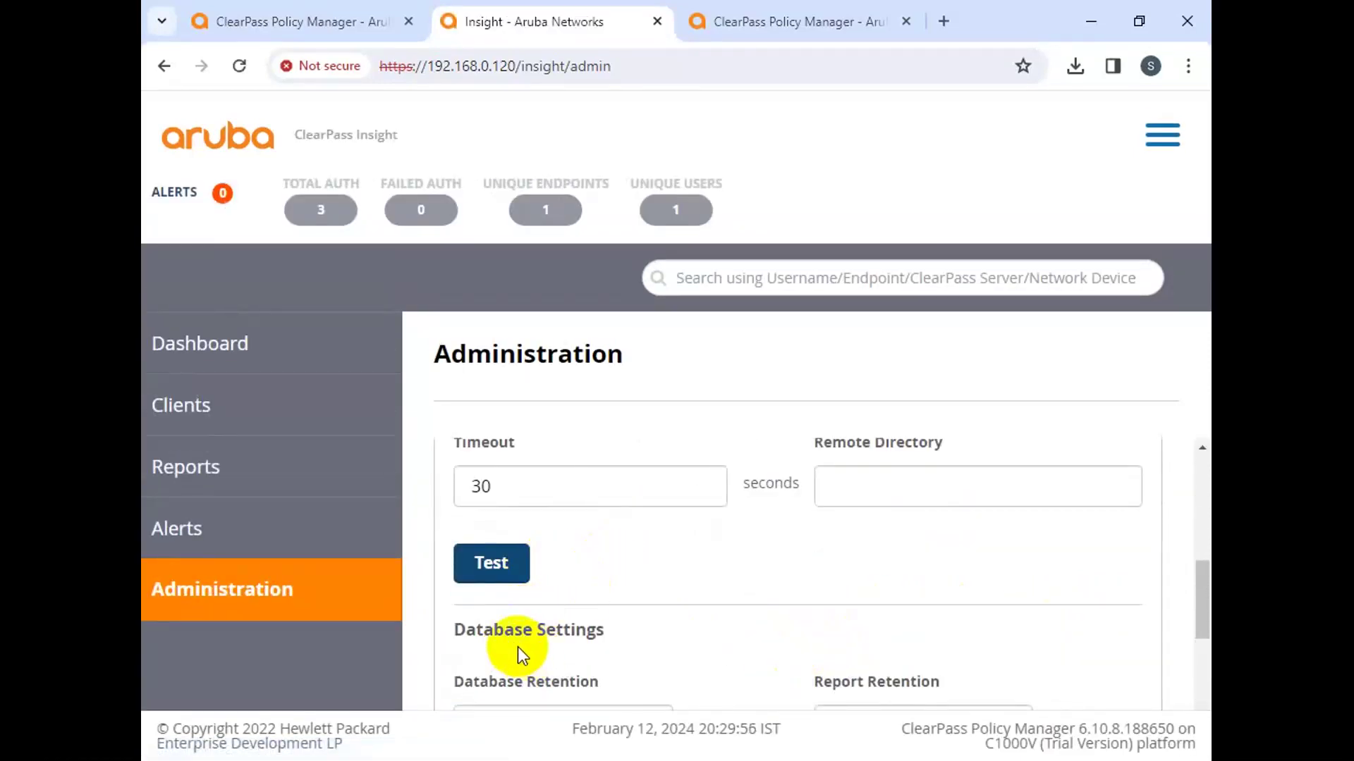
Step: Review the database retention, report retention and CSV report limit in Insight's database settings
scroll(549, 585, "down", 3)
scroll(550, 589, "up", 3)
scroll(558, 596, "down", 4)
scroll(632, 605, "up", 3)
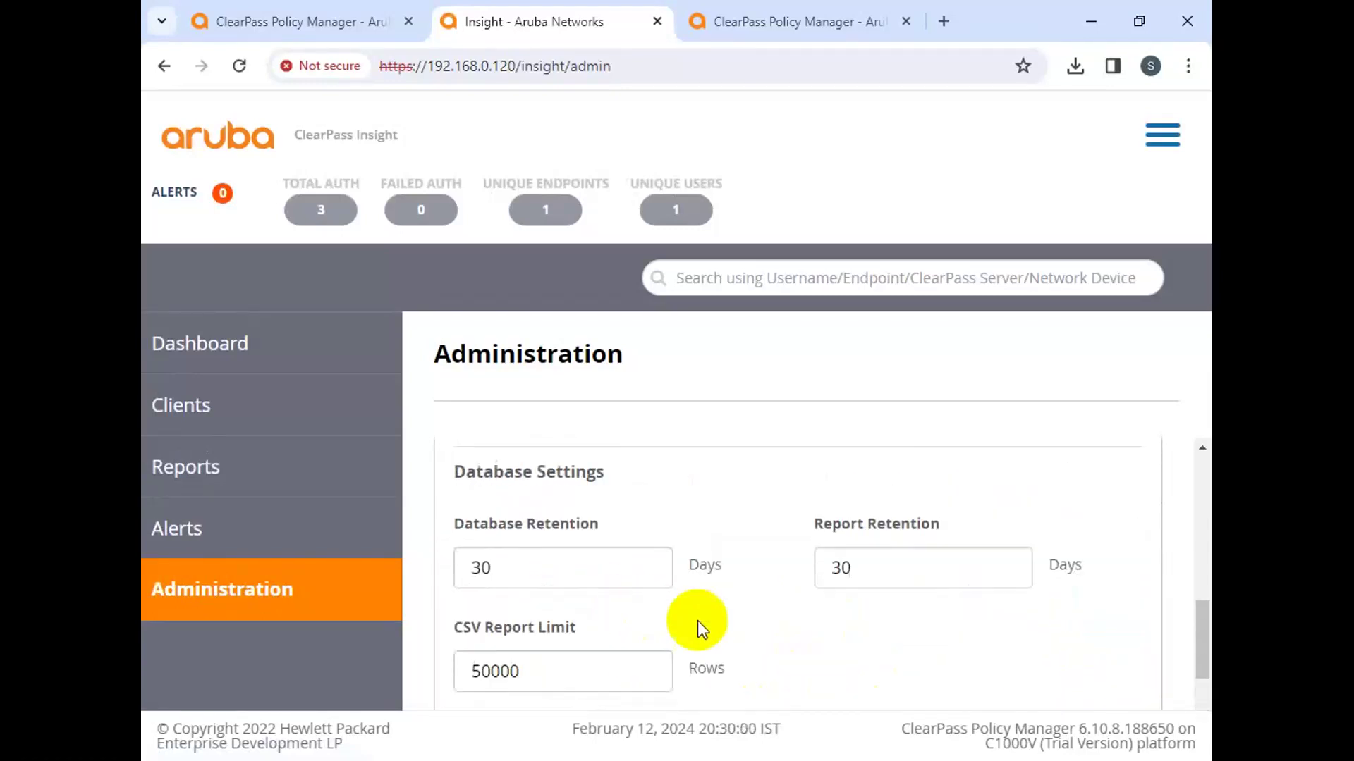
triple_click(853, 523)
left_click_drag(853, 524, 806, 526)
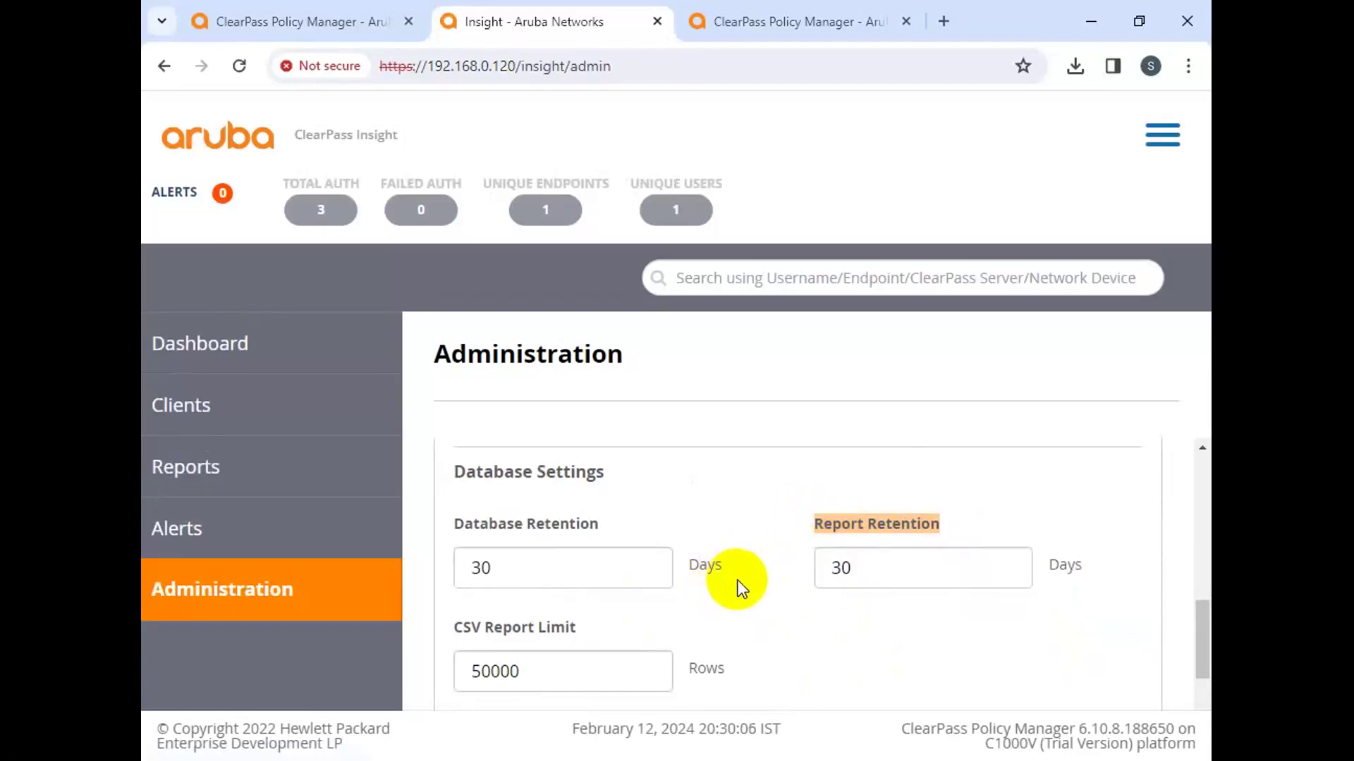
Step: Open Insight's Reports section and start creating a new report, ready to enter its name
left_click(198, 483)
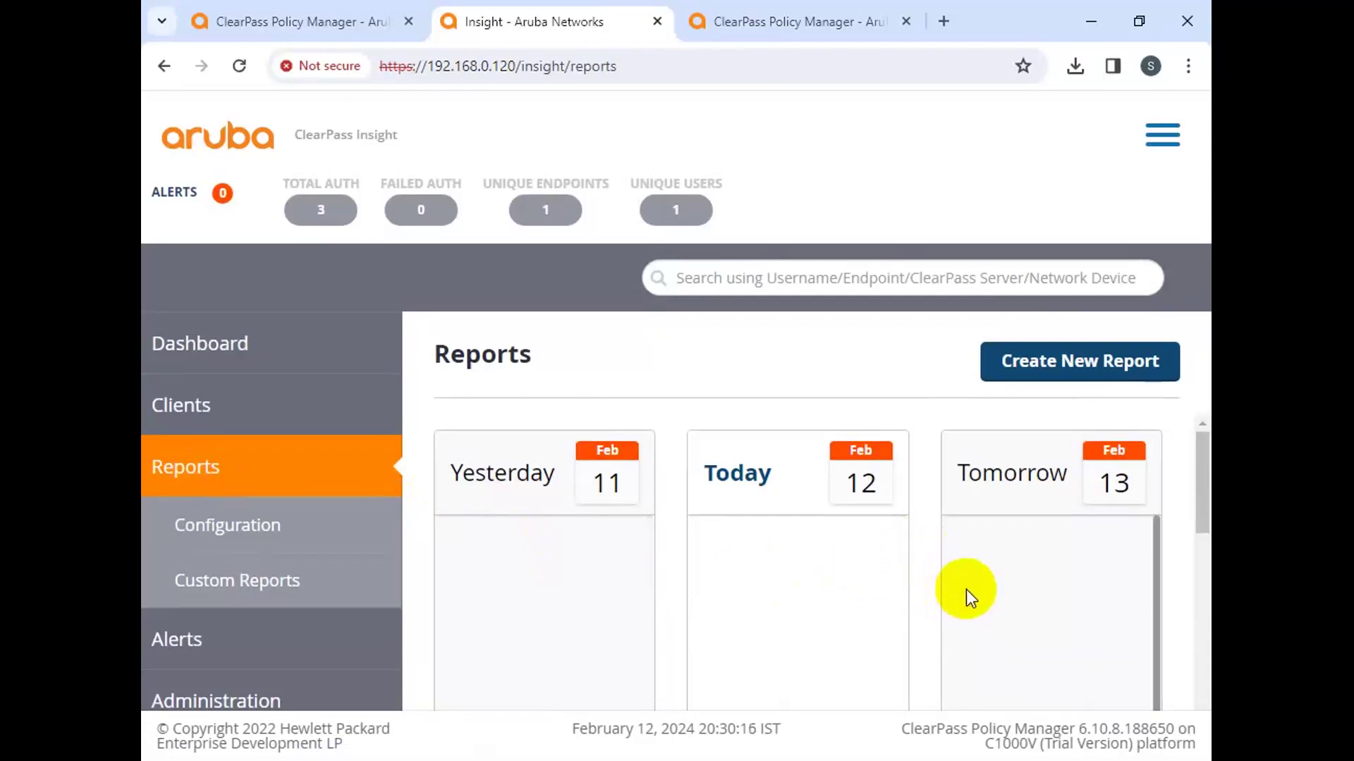
left_click(1039, 379)
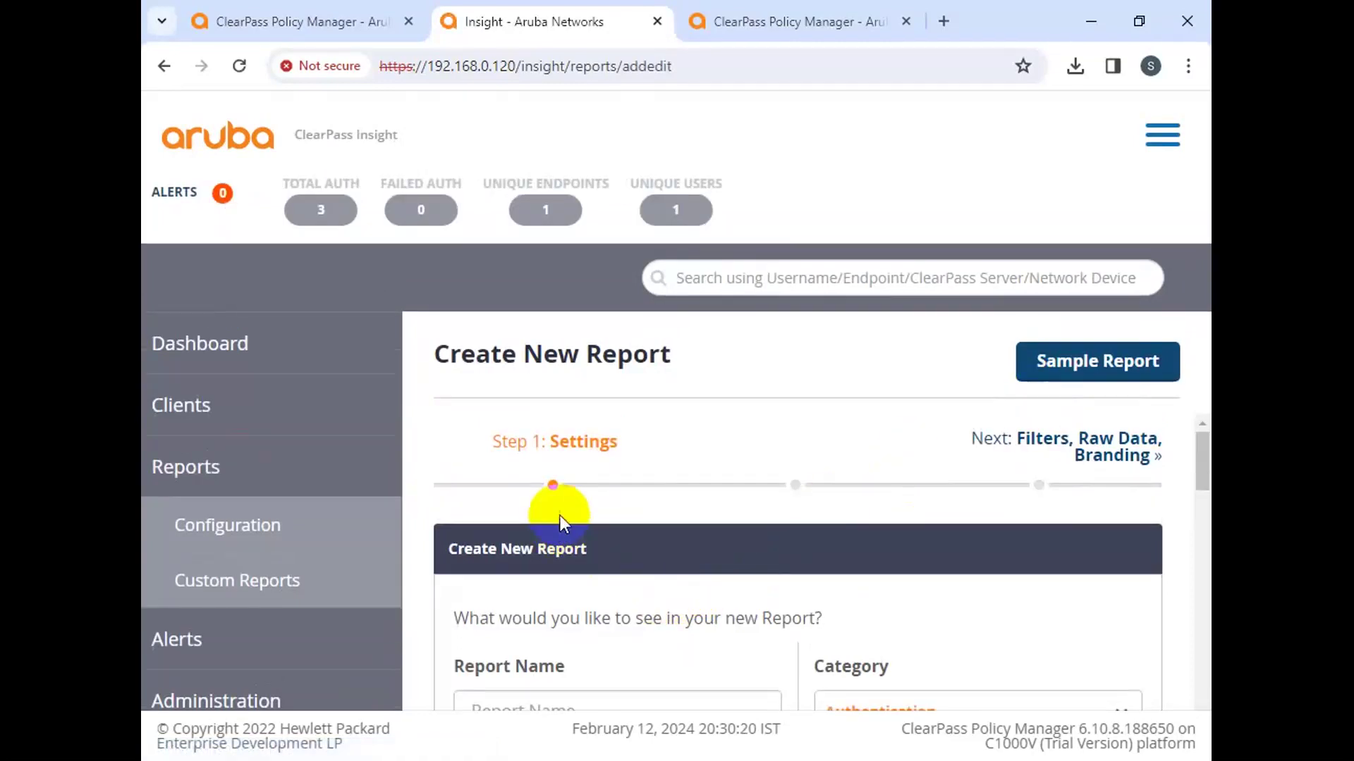
scroll(564, 501, "down", 3)
left_click(533, 496)
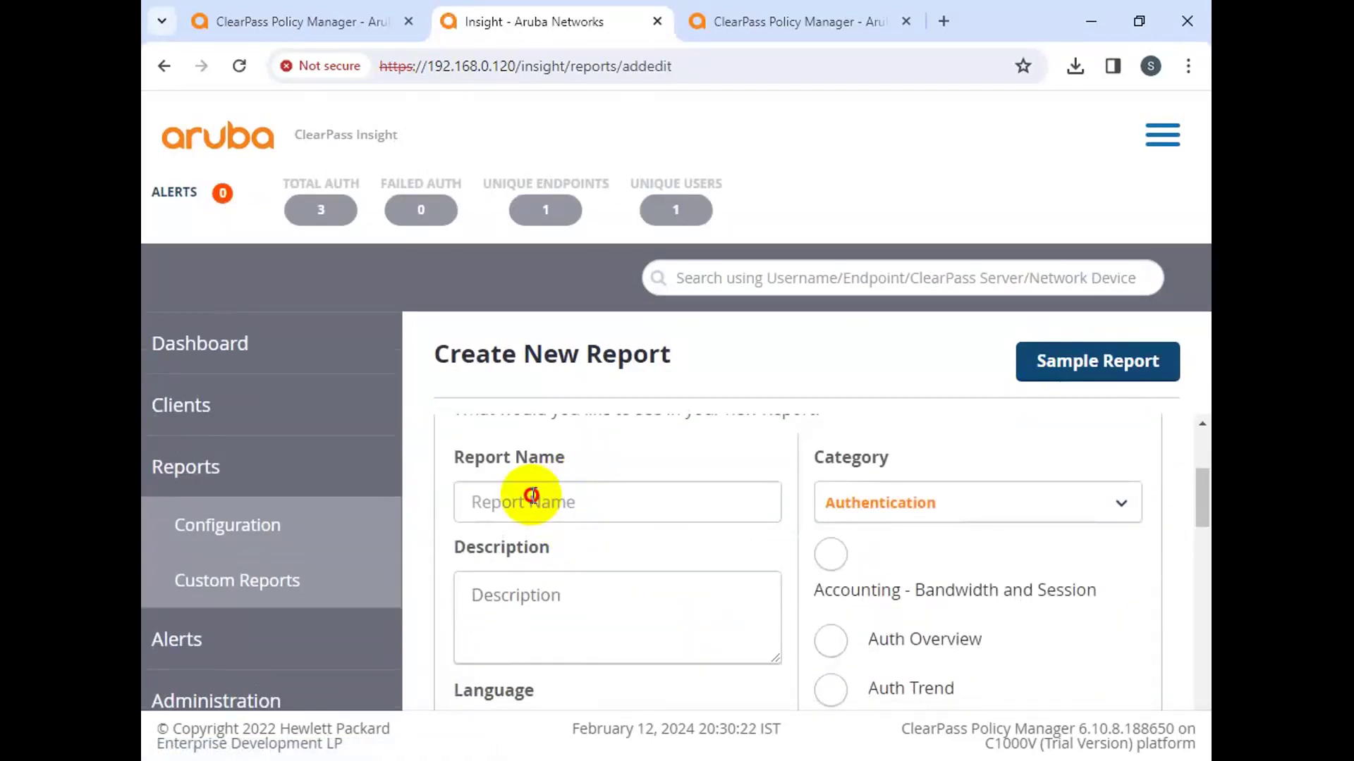
type("In")
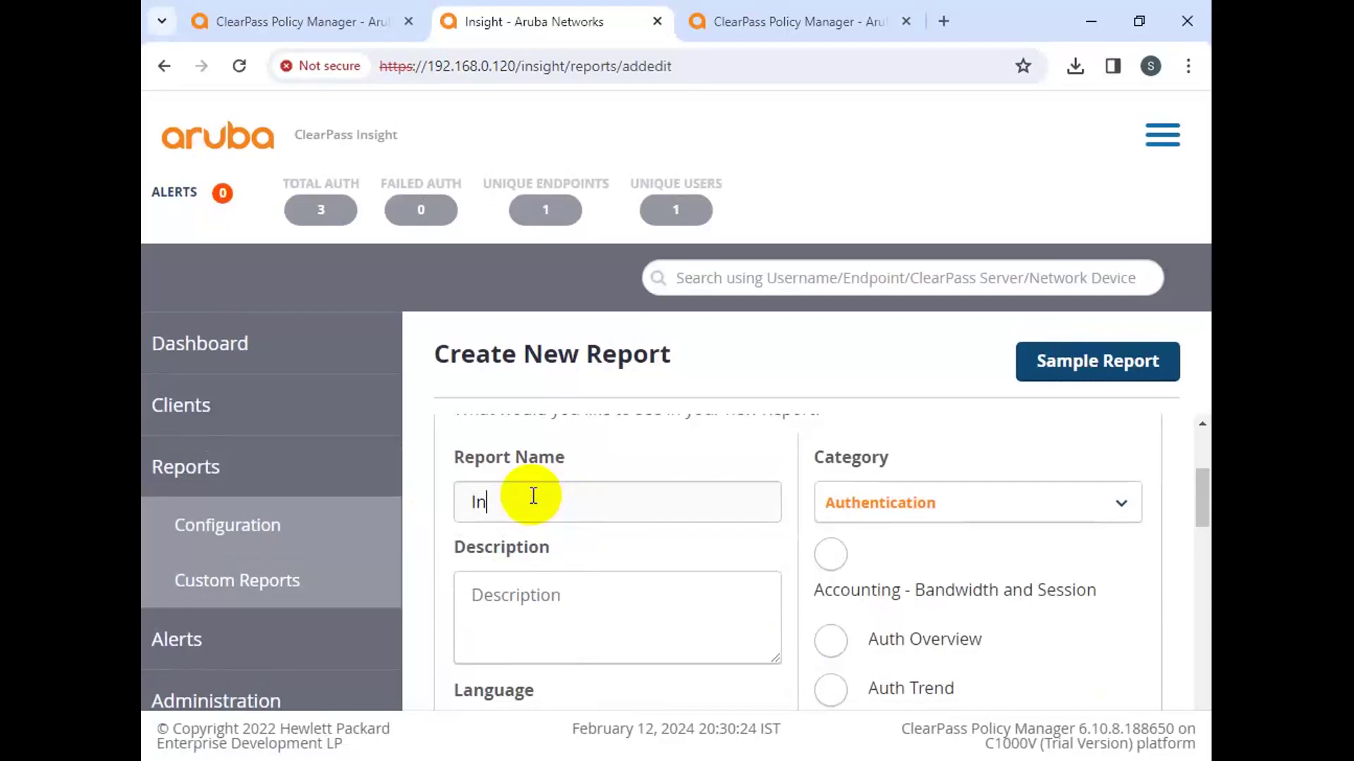
type("stalled applicat")
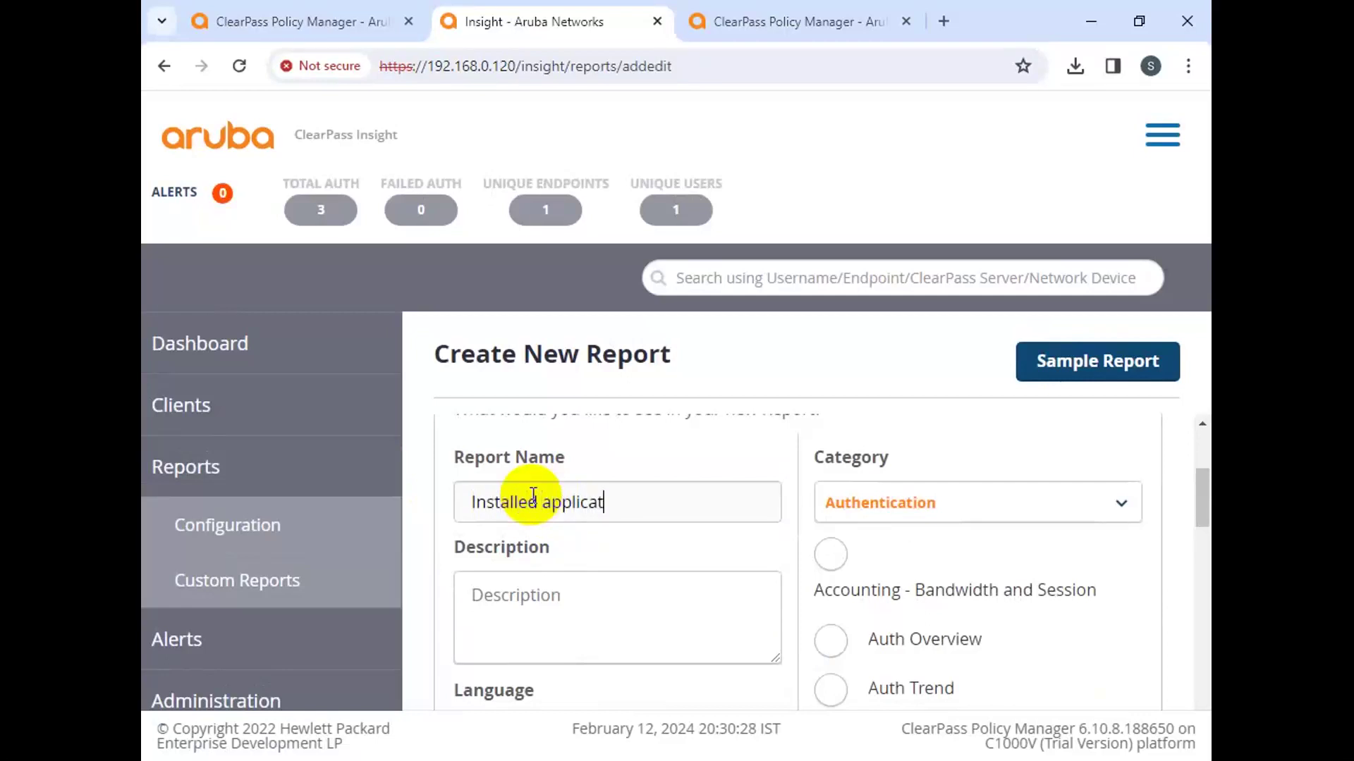
type("ion")
key("BackSpace")
key("BackSpace")
key("BackSpace")
key("BackSpace")
key("BackSpace")
key("BackSpace")
key("BackSpace")
key("BackSpace")
key("BackSpace")
key("BackSpace")
key("BackSpace")
key("BackSpace")
key("BackSpace")
key("BackSpace")
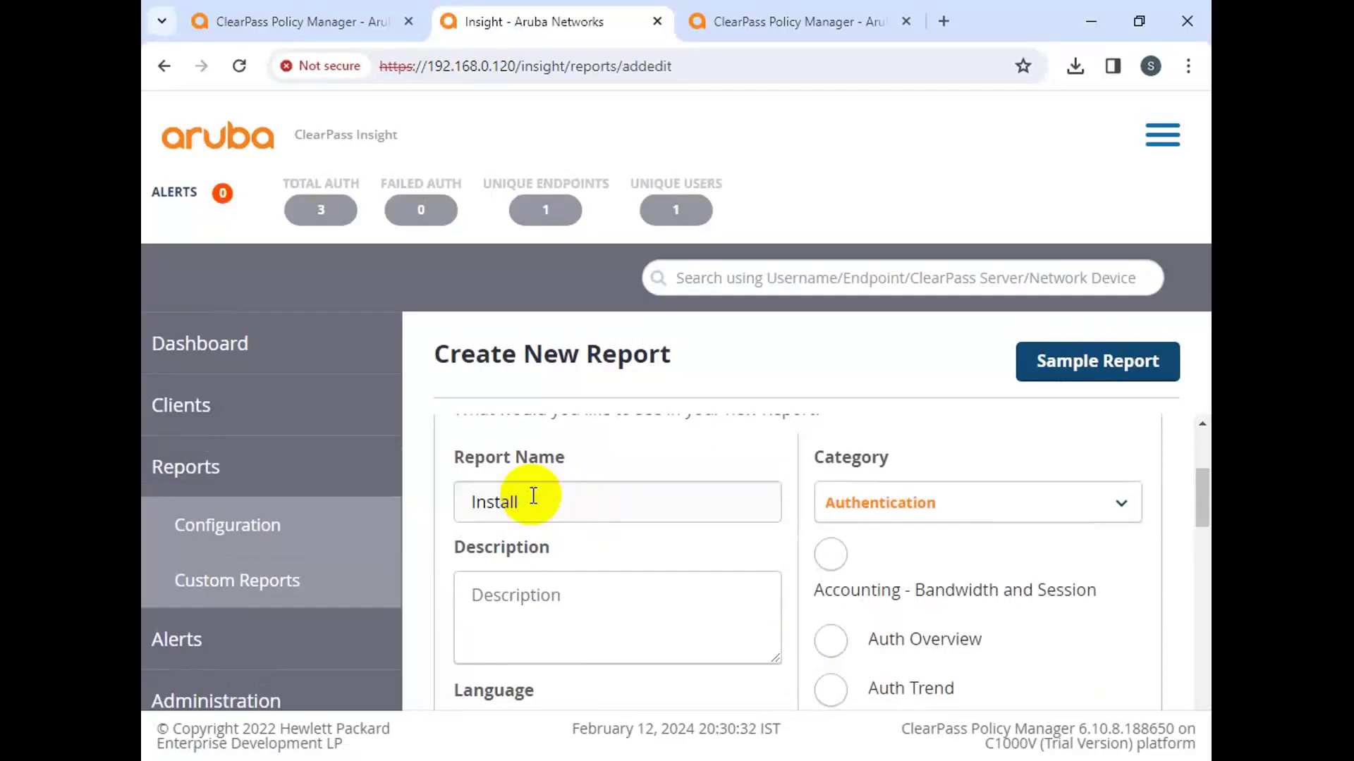
key("BackSpace")
key("BackSpace")
key("BackSpace")
key("BackSpace")
key("BackSpace")
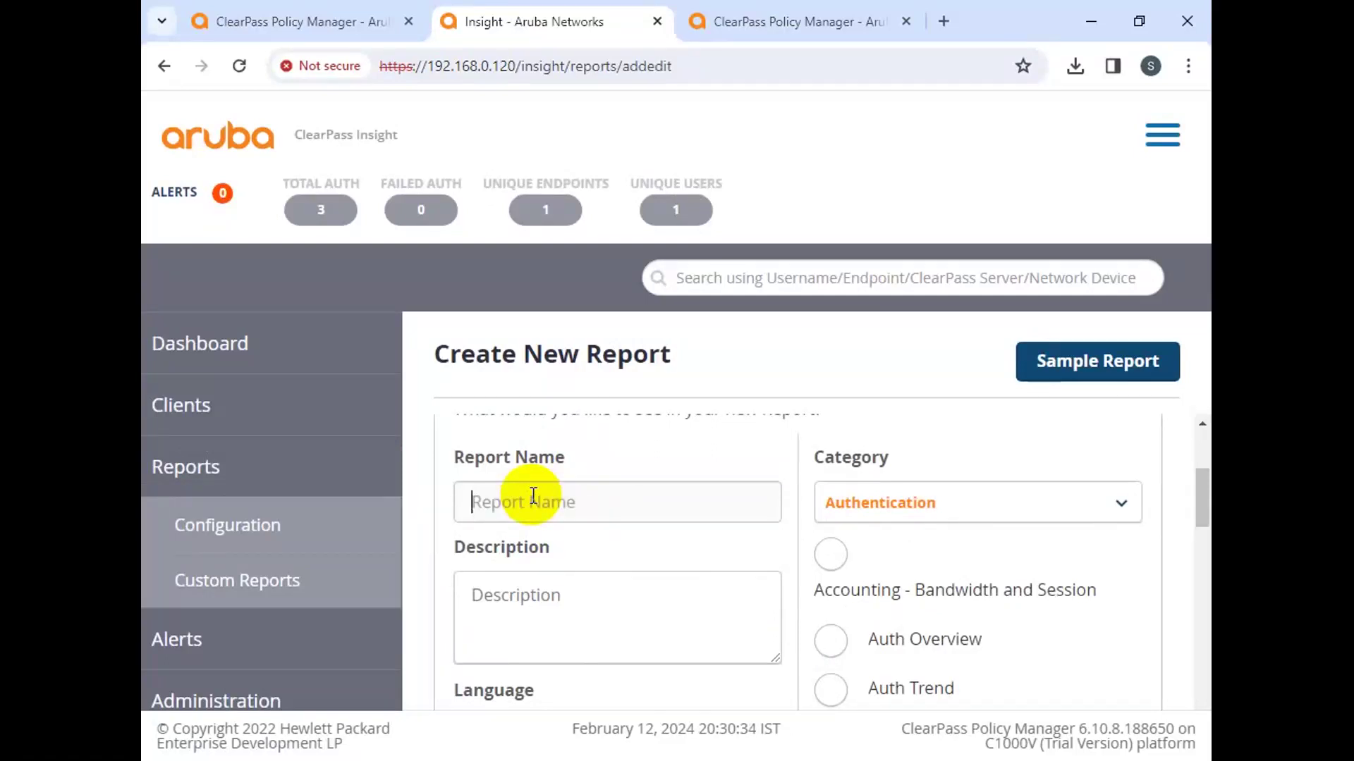
Step: Name the new report "INSTALL application report"
type("INS")
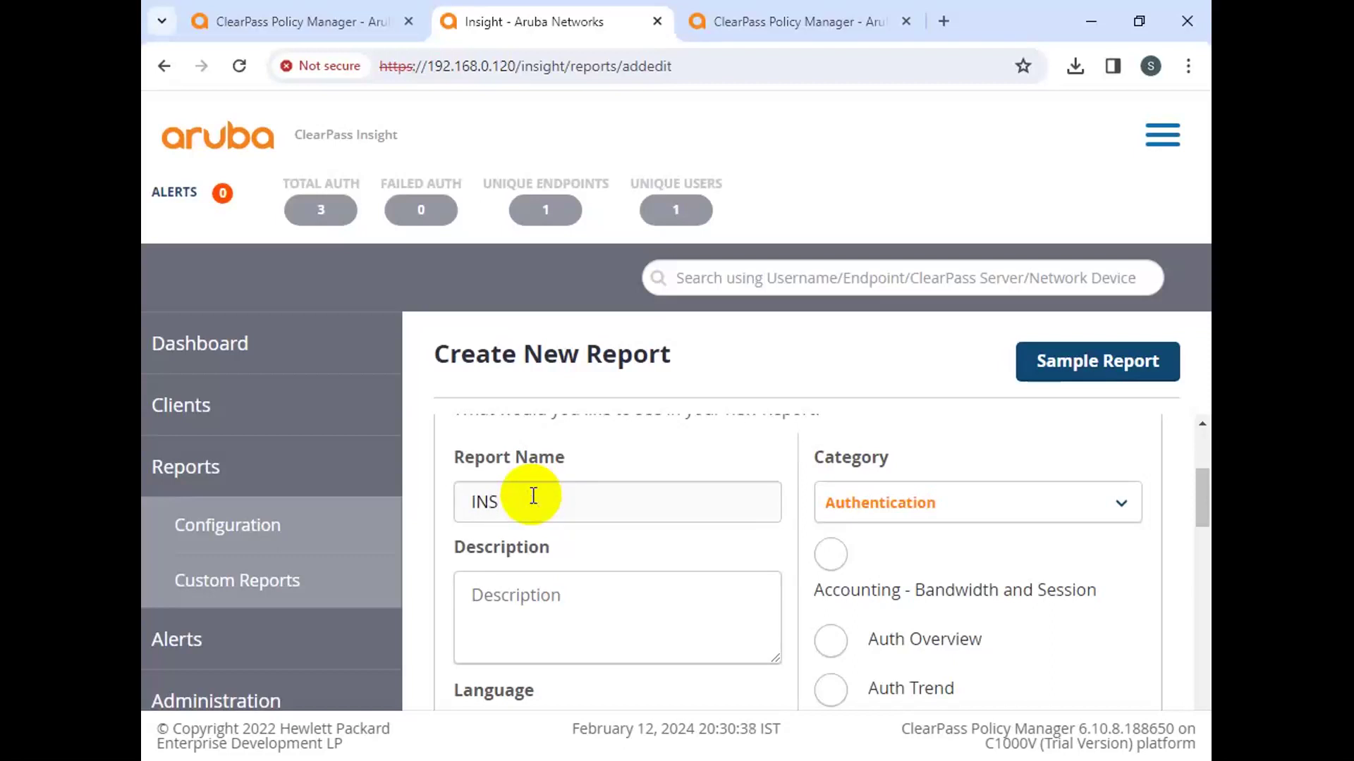
type("TALL-applicatio")
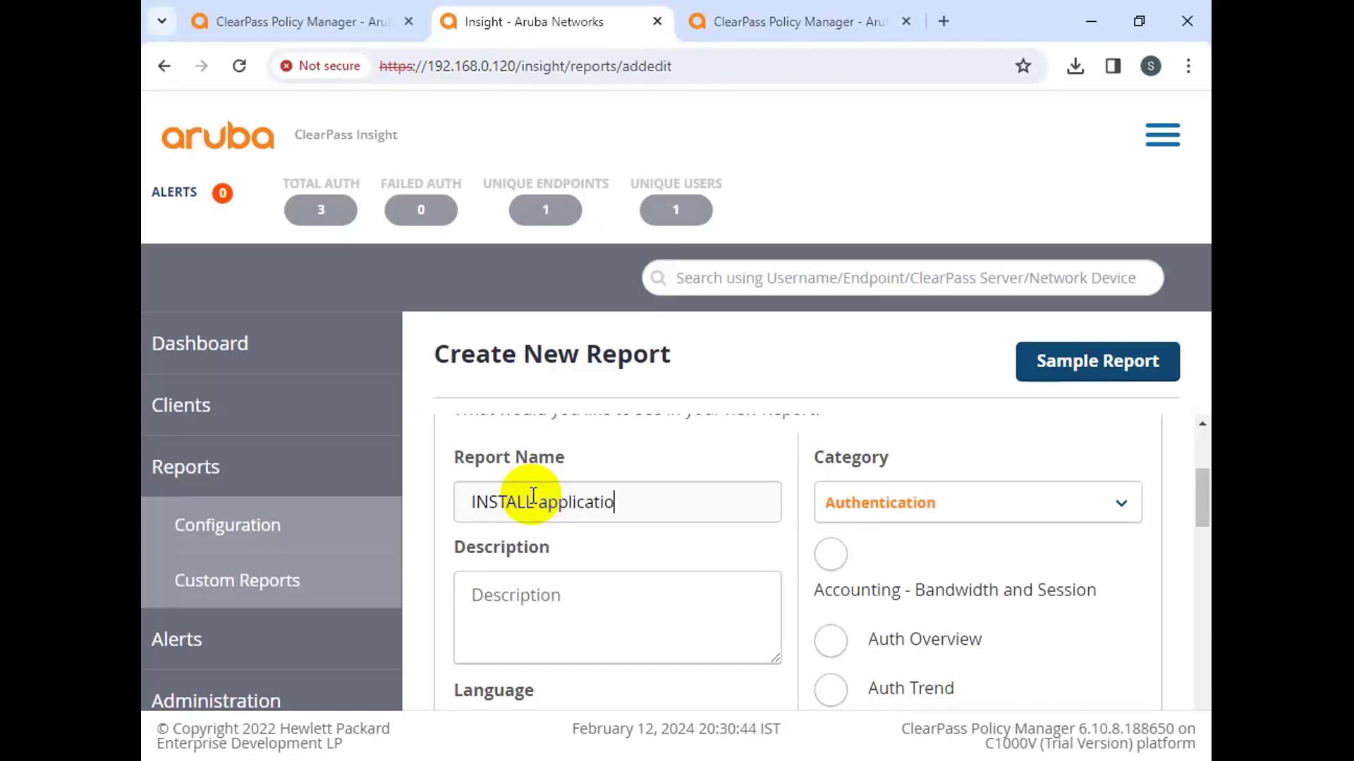
type("n report")
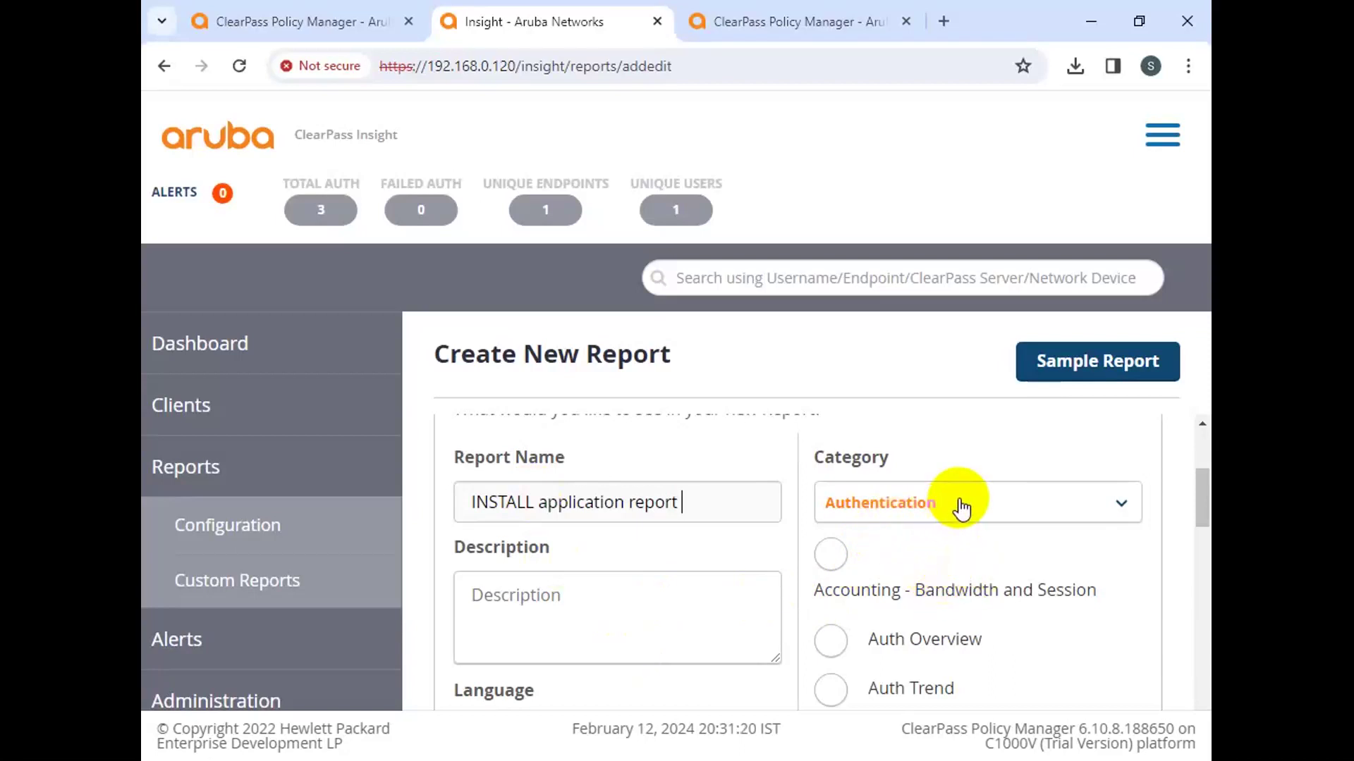
Step: Set the report category to OnGuard and choose the Endpoint Posture Overview report type
scroll(950, 531, "down", 3)
scroll(915, 631, "down", 2)
scroll(906, 578, "up", 5)
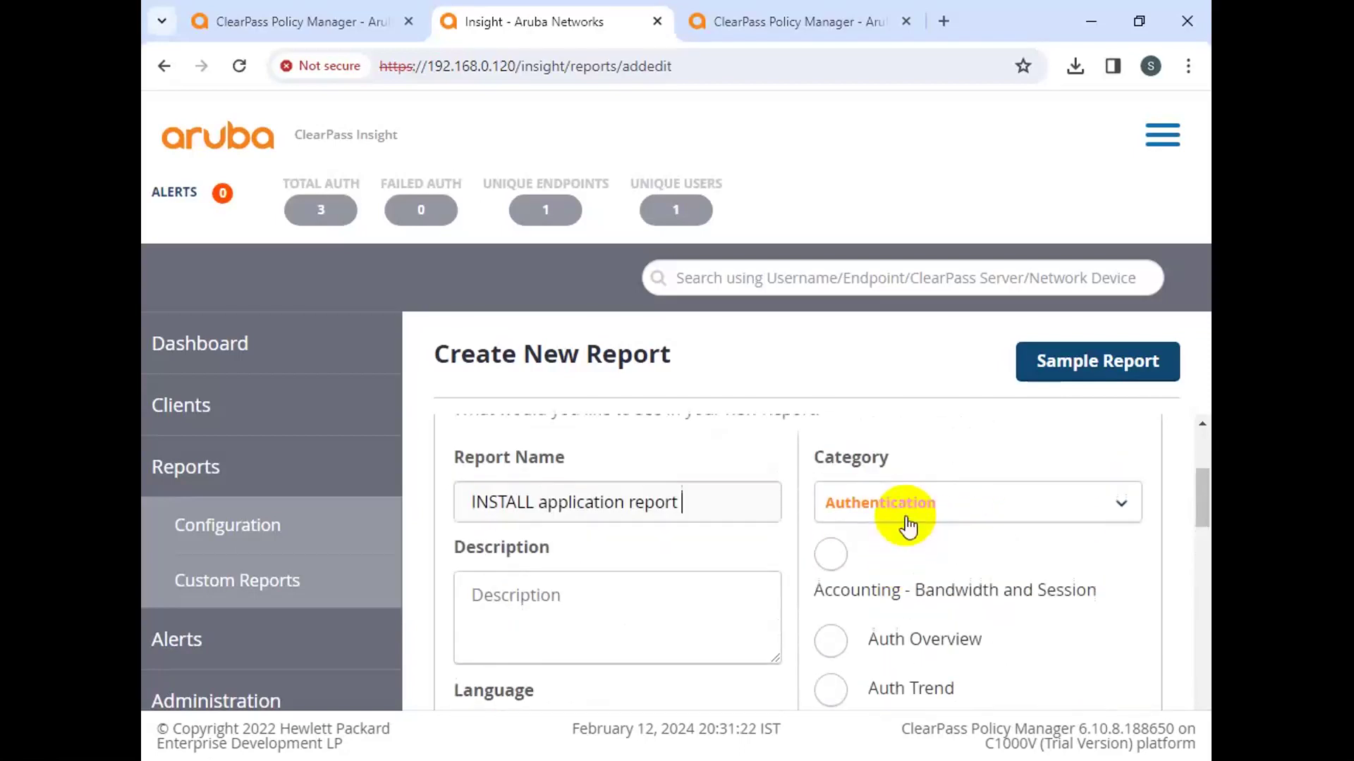
left_click(921, 497)
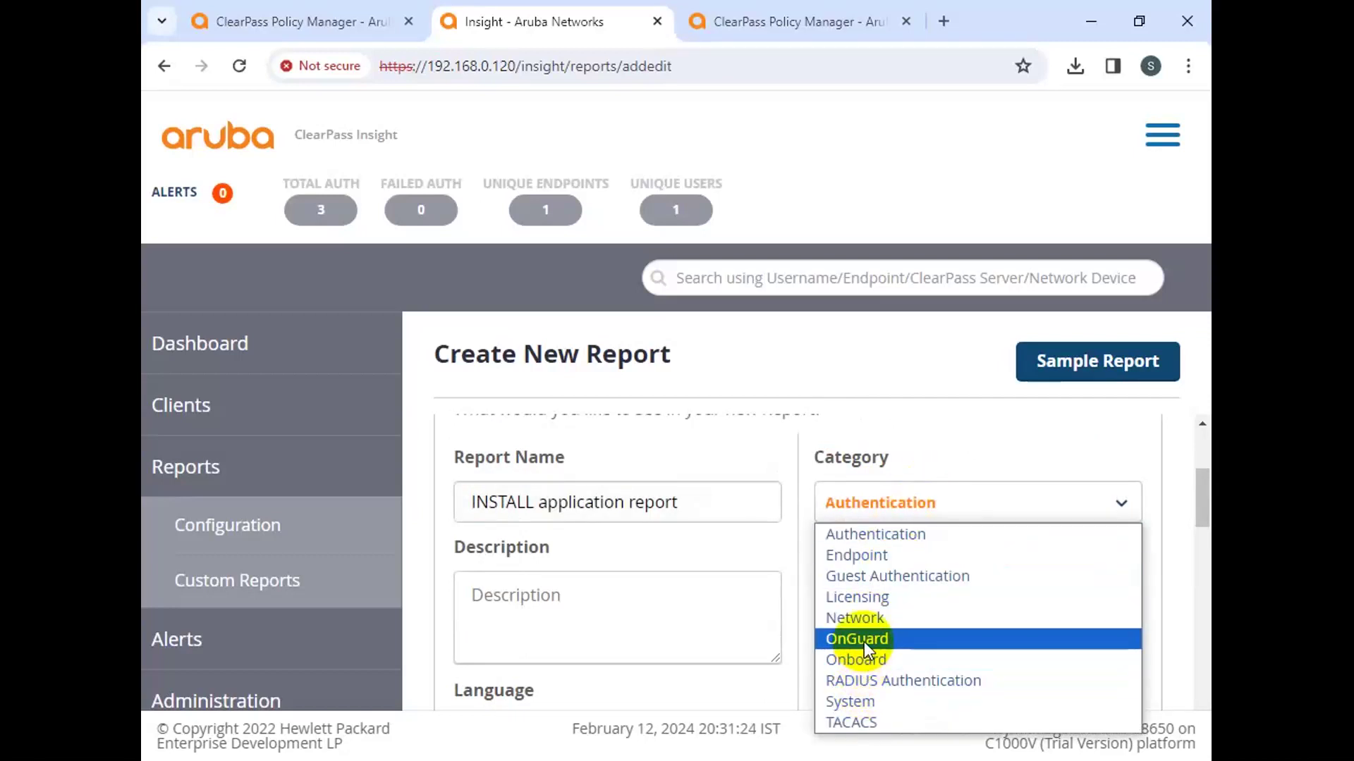
left_click(865, 640)
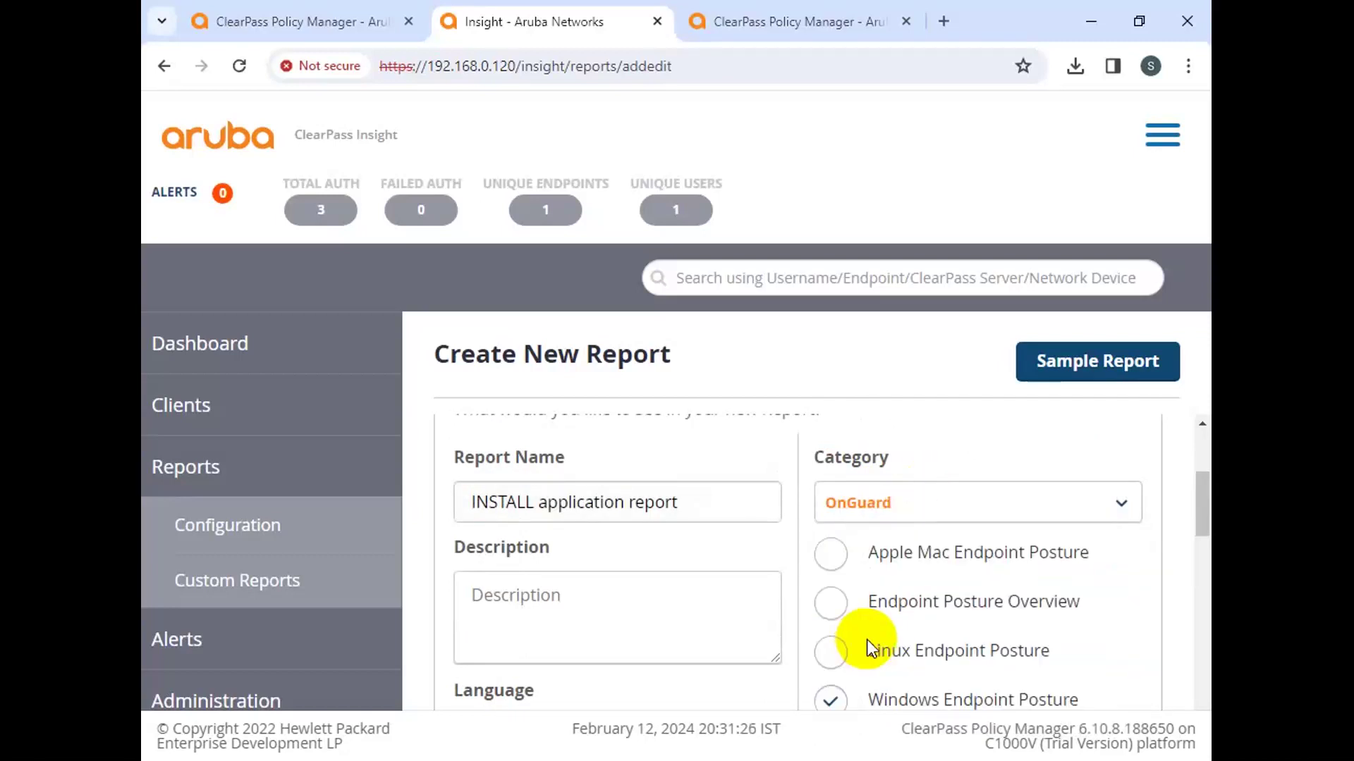
scroll(901, 621, "down", 2)
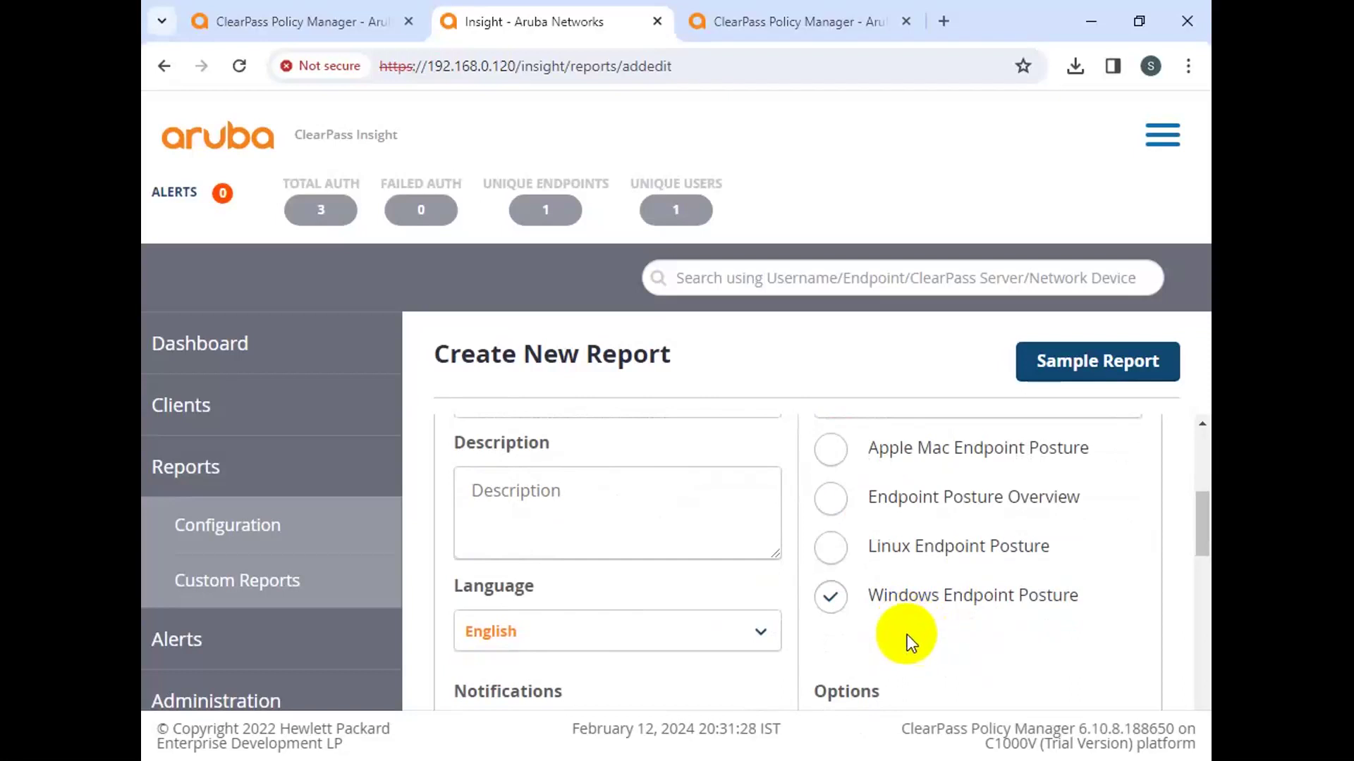
left_click(831, 513)
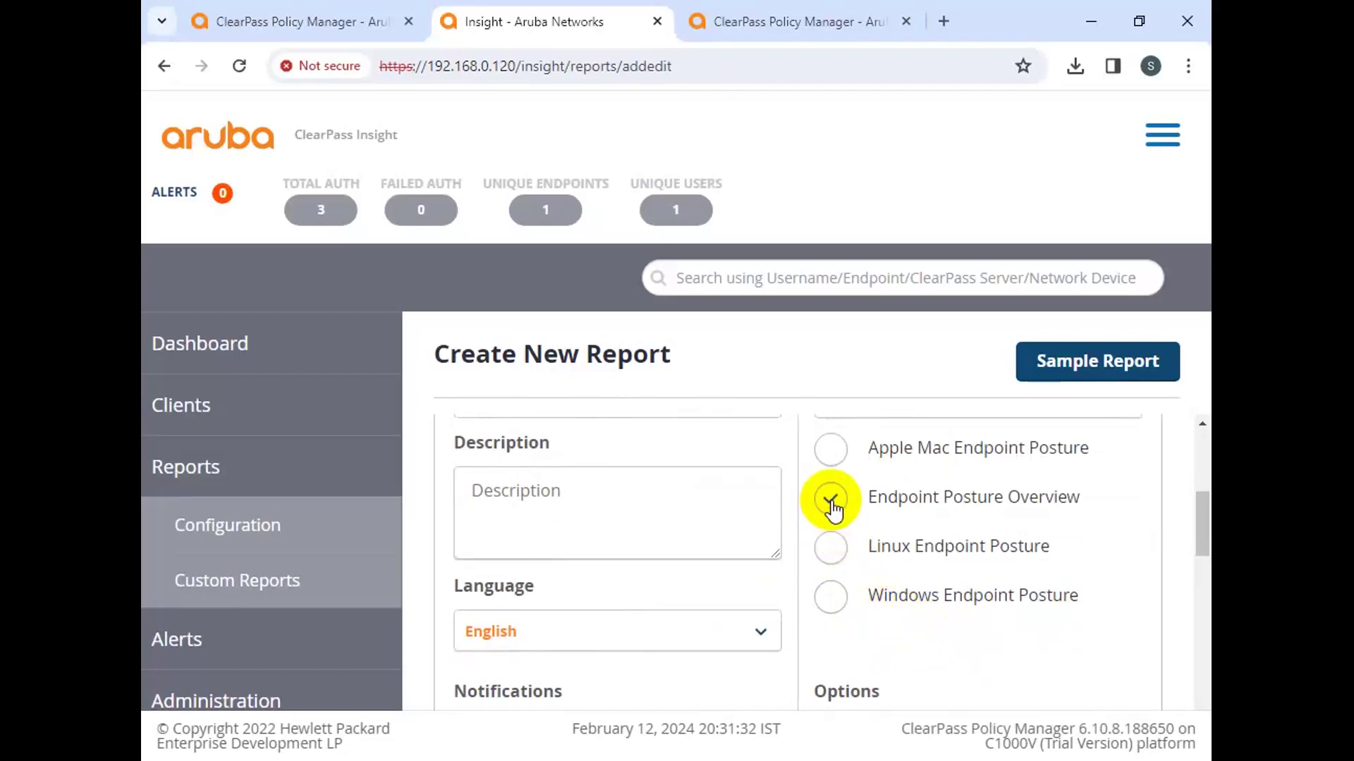
Step: Copy the report name "INSTALL application report" into the report's description
scroll(700, 593, "up", 4)
scroll(696, 645, "down", 3)
left_click_drag(698, 497, 437, 497)
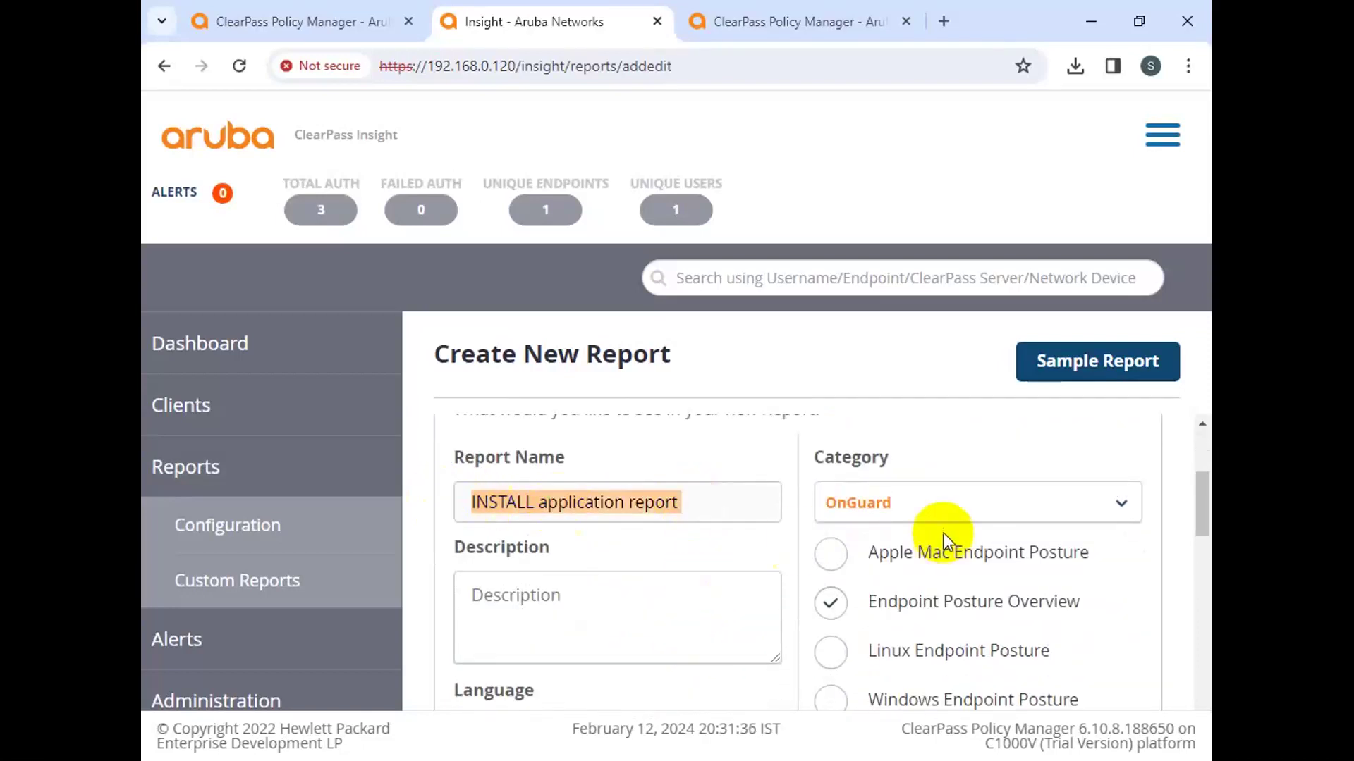
left_click(922, 432)
left_click(905, 502)
left_click(834, 505)
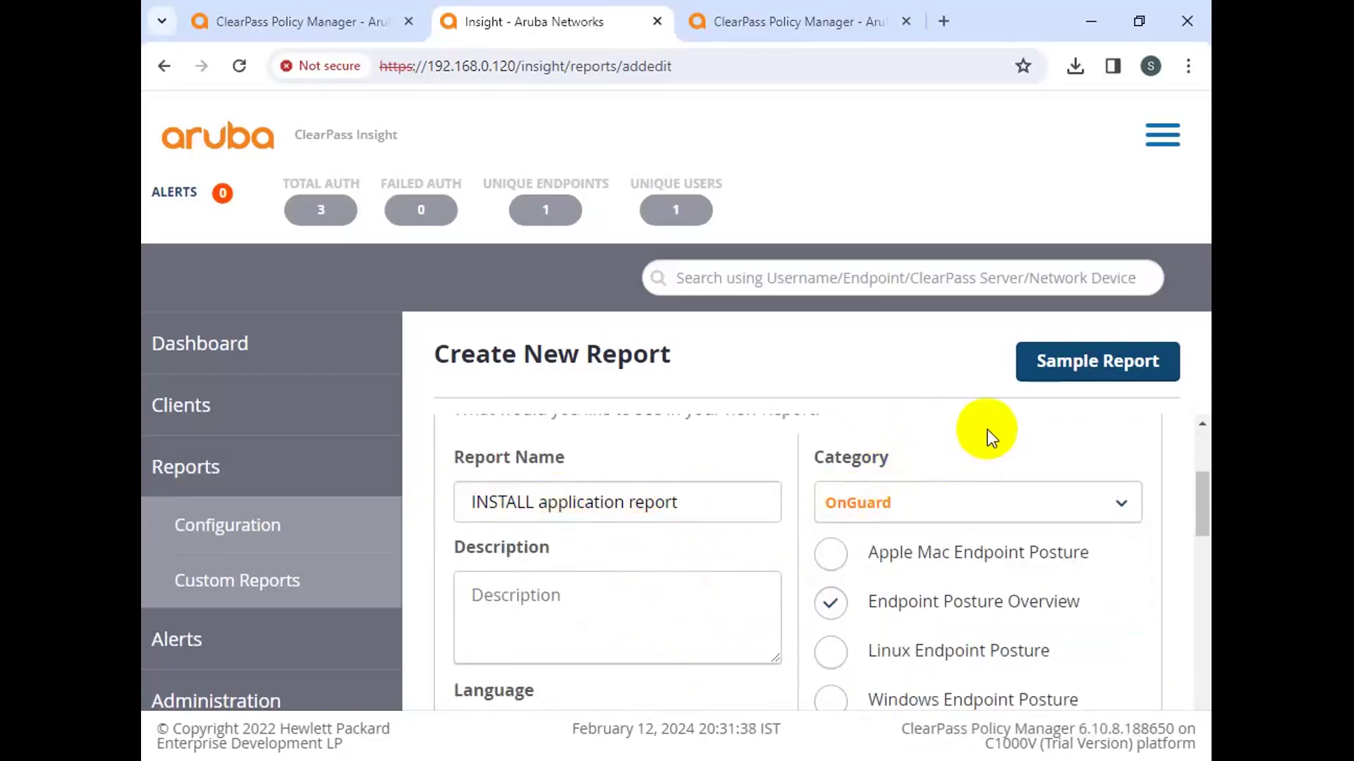
left_click_drag(689, 502, 451, 504)
key("ctrl+c")
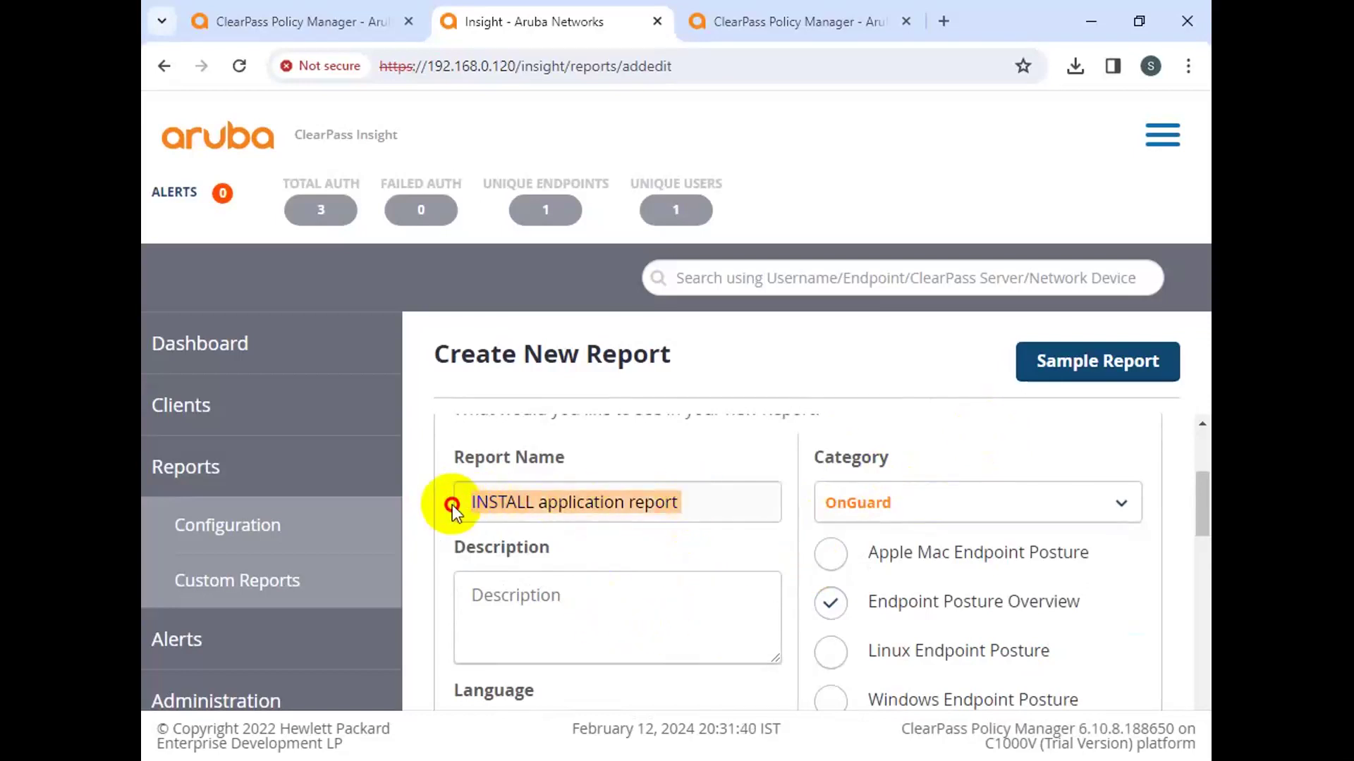
left_click(538, 634)
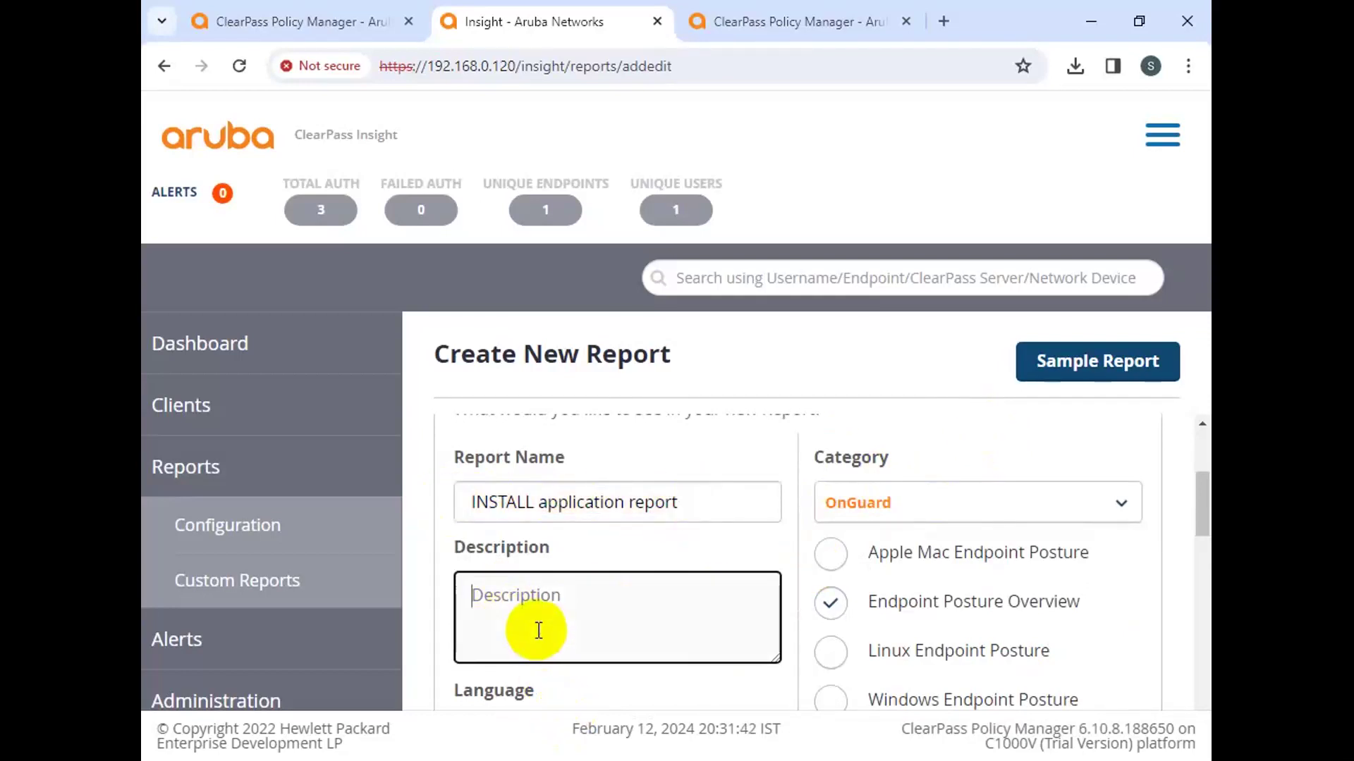
key("ctrl+v")
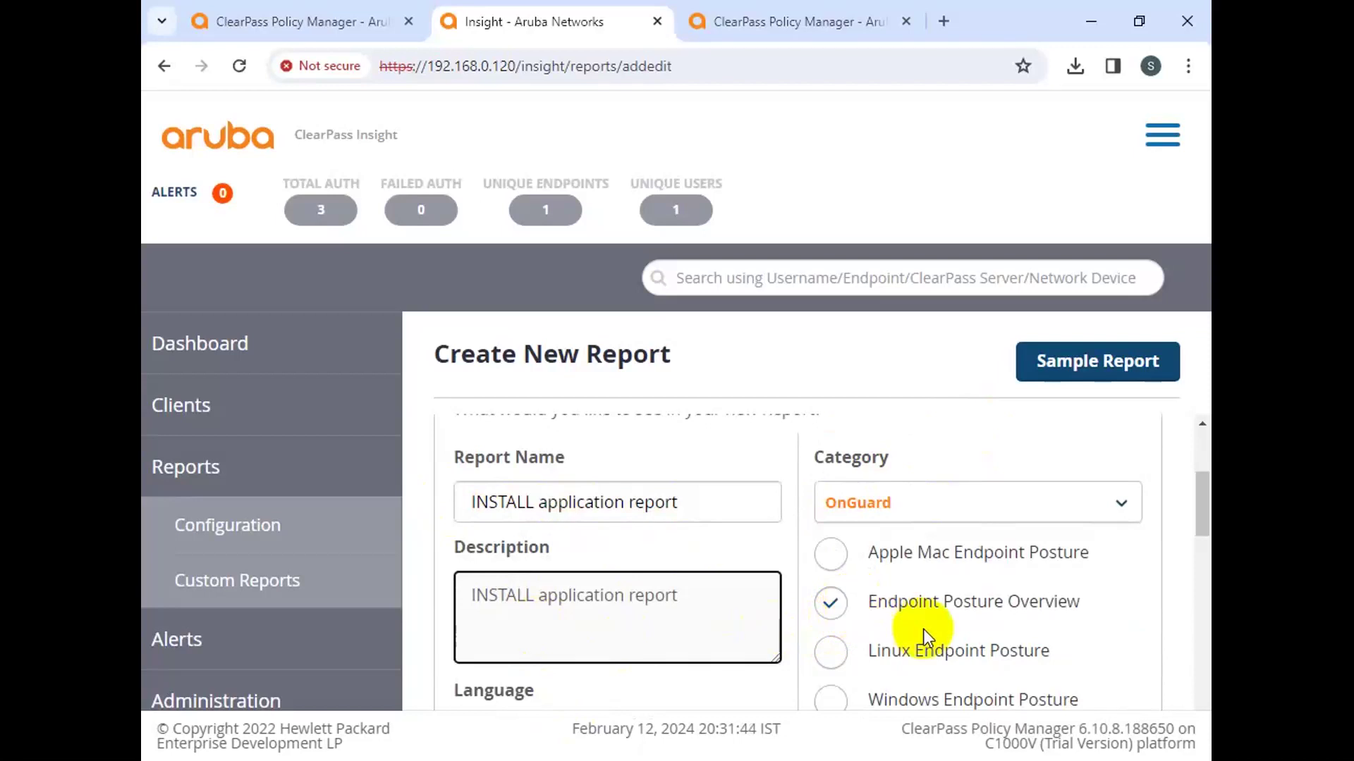
Step: Check the available report languages, keep English, and include raw data in the report output
scroll(815, 645, "down", 2)
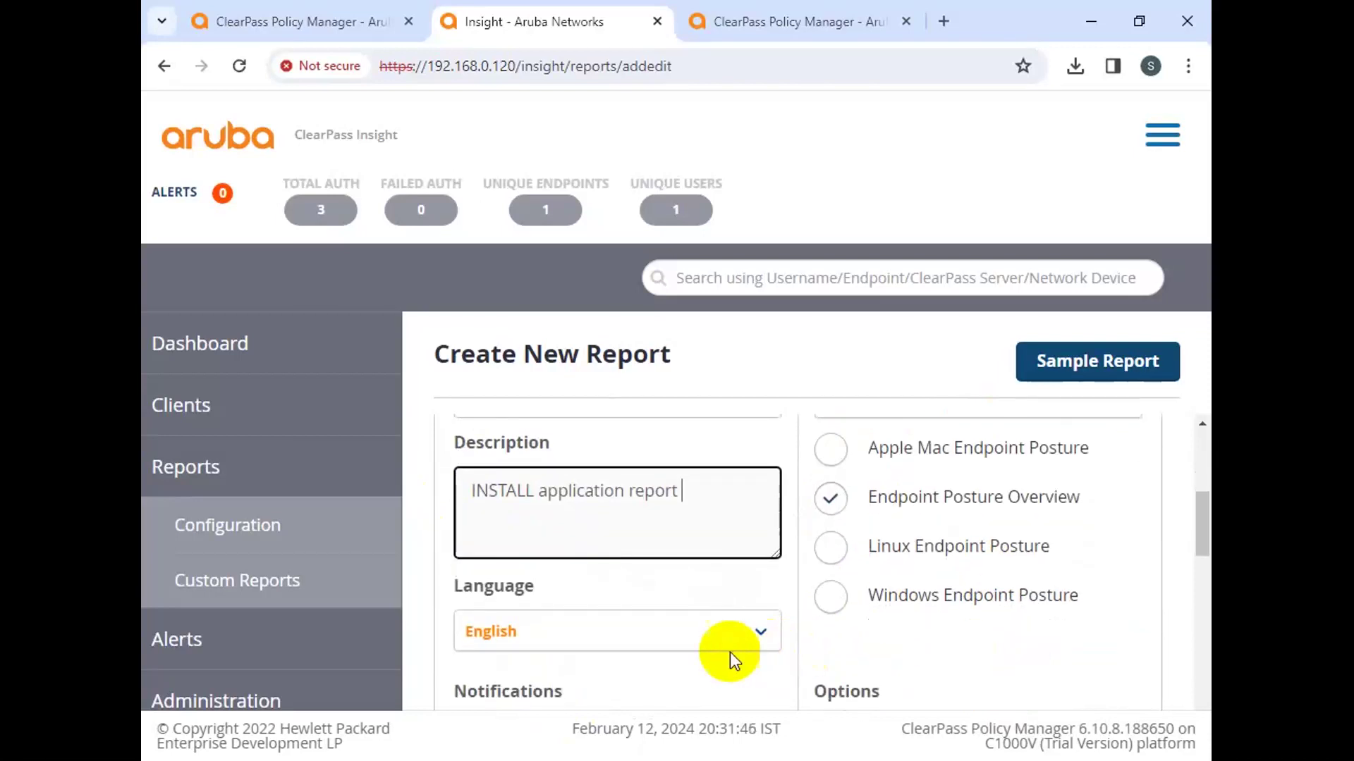
left_click(515, 633)
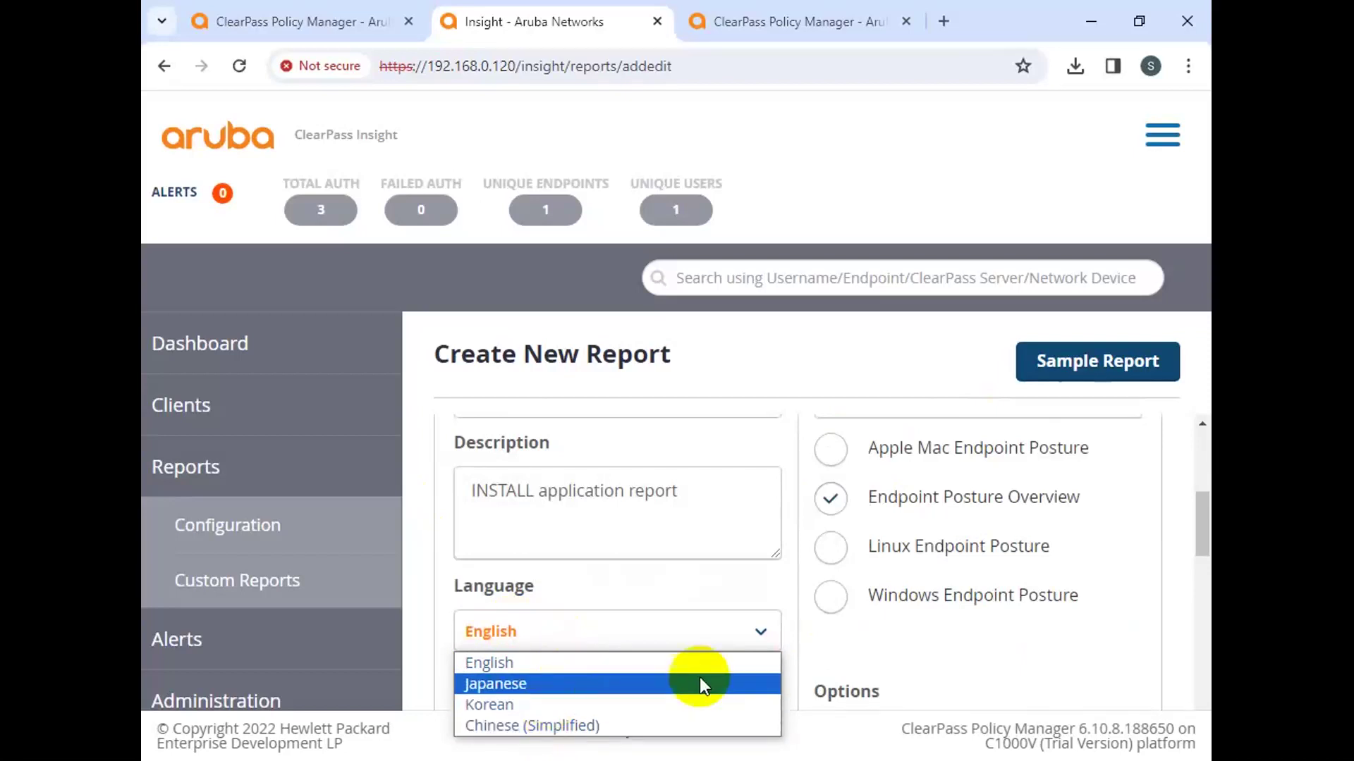
left_click(746, 649)
scroll(711, 634, "down", 3)
scroll(711, 635, "down", 1)
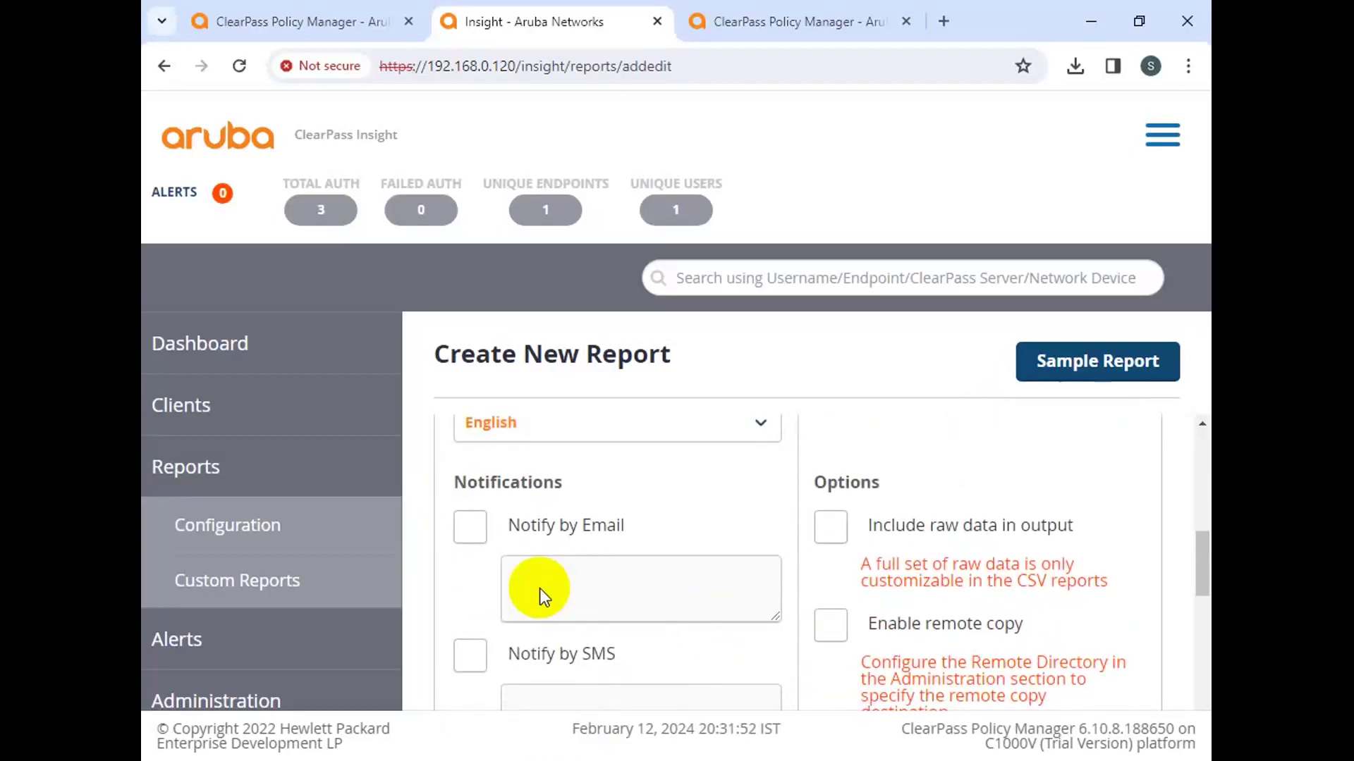
left_click(831, 527)
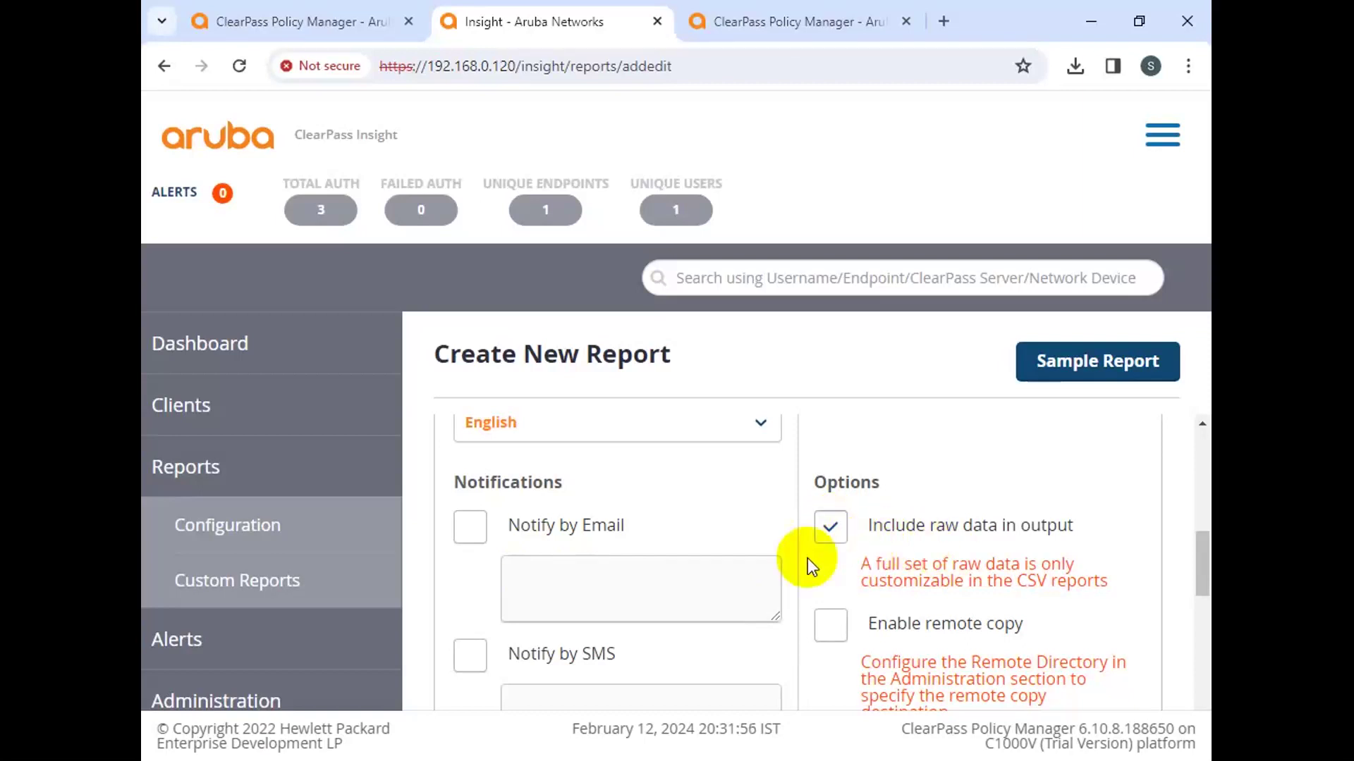
left_click_drag(1075, 528, 859, 524)
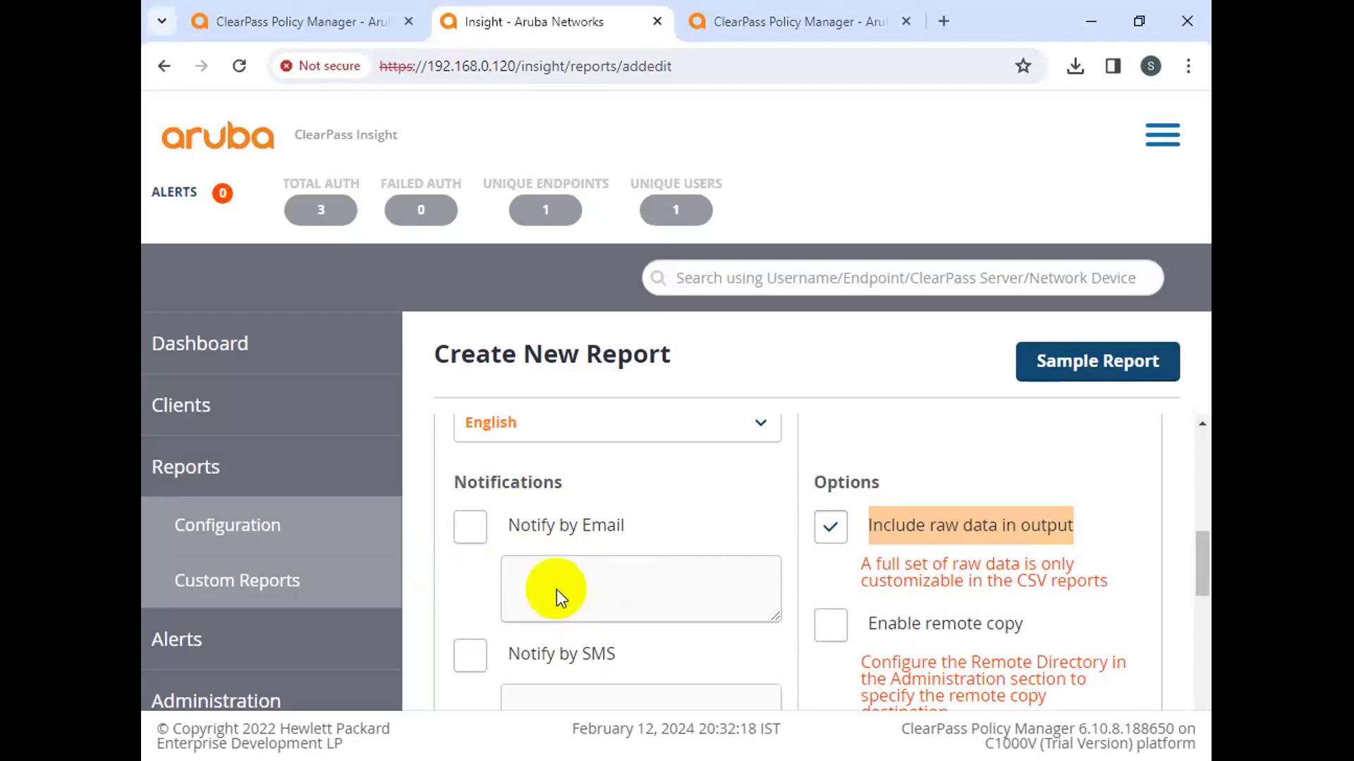
Step: Check the notification settings and keep the scheduled report at No Repeat
scroll(629, 609, "up", 3)
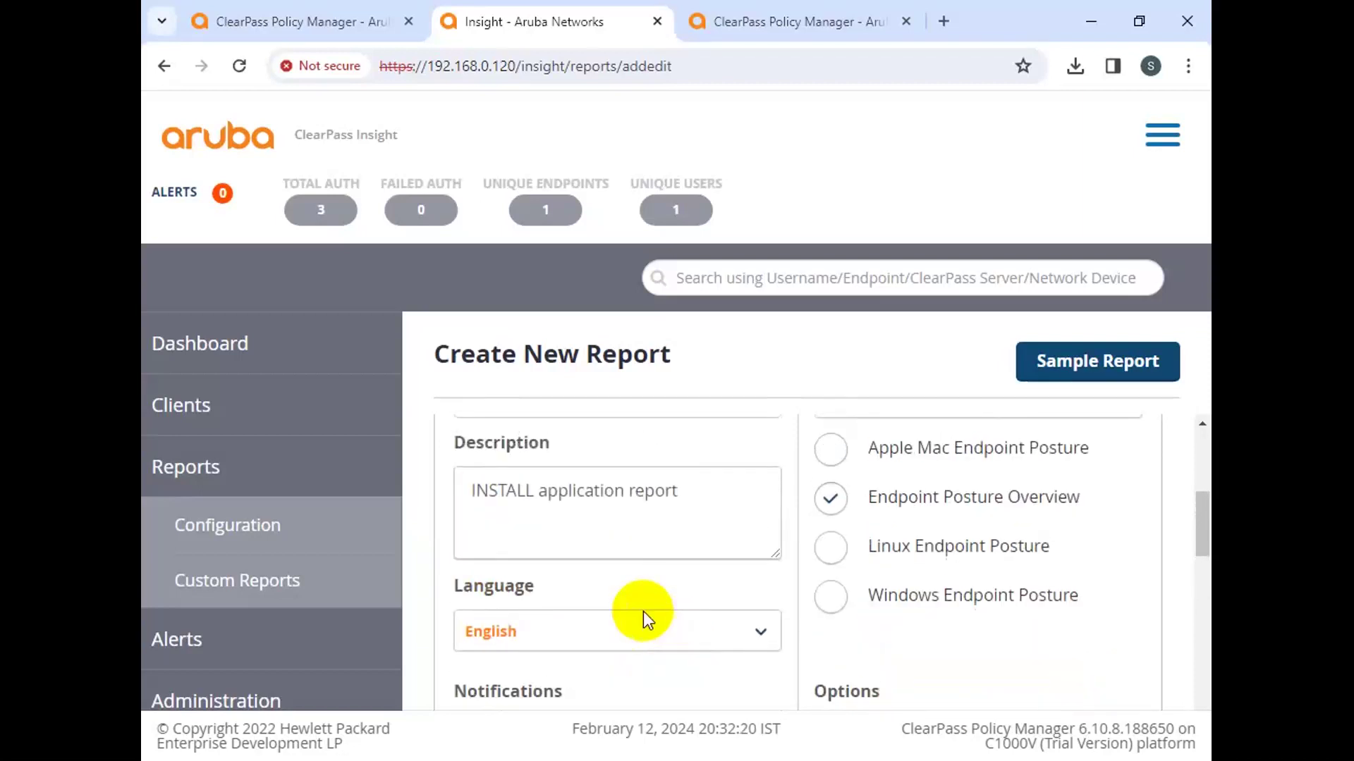
scroll(604, 569, "down", 3)
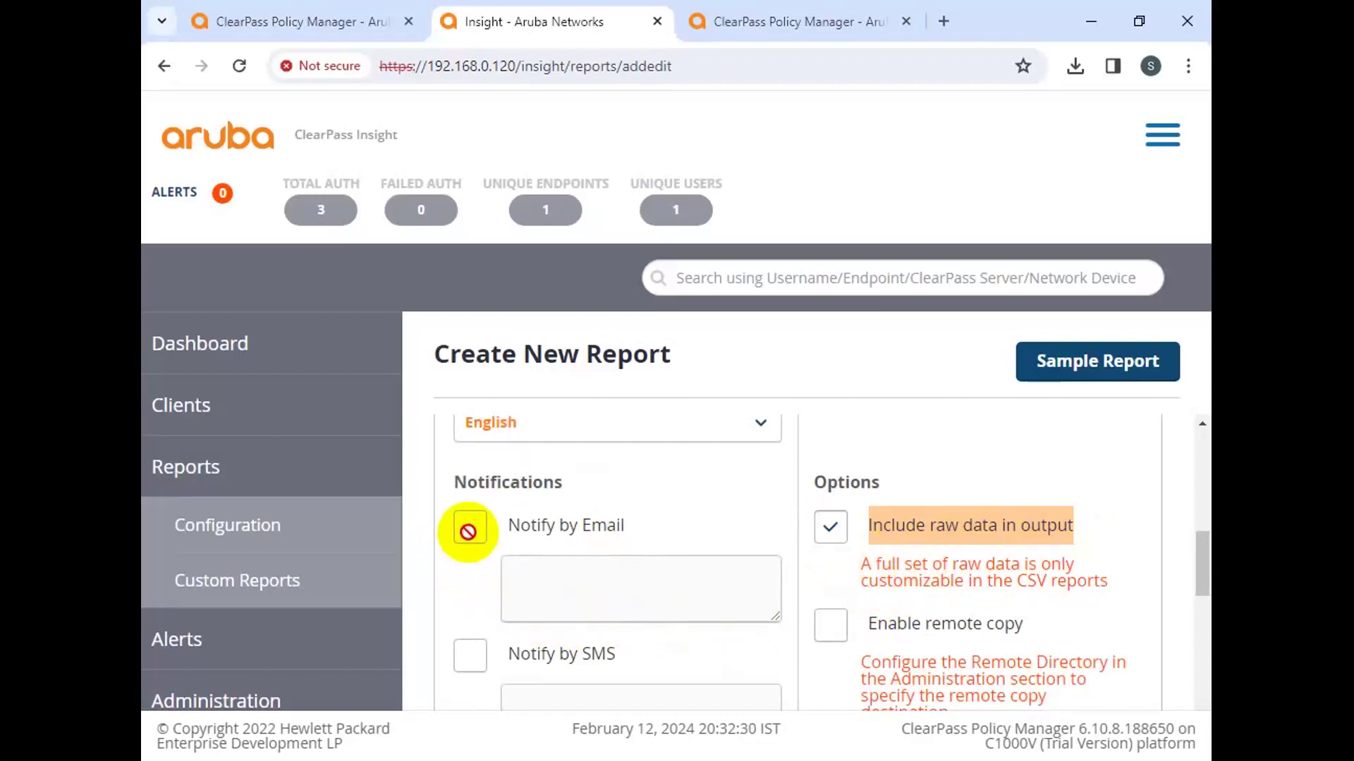
scroll(566, 595, "down", 6)
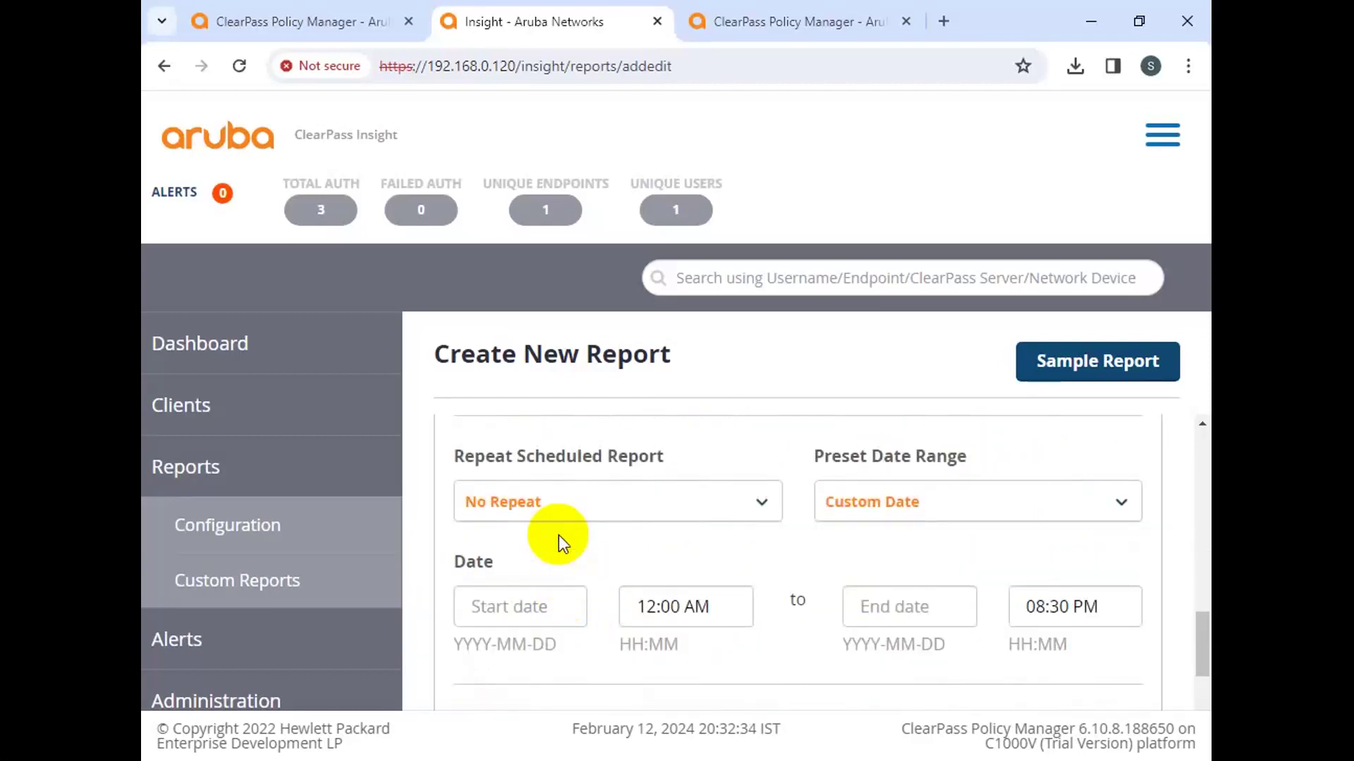
left_click(601, 505)
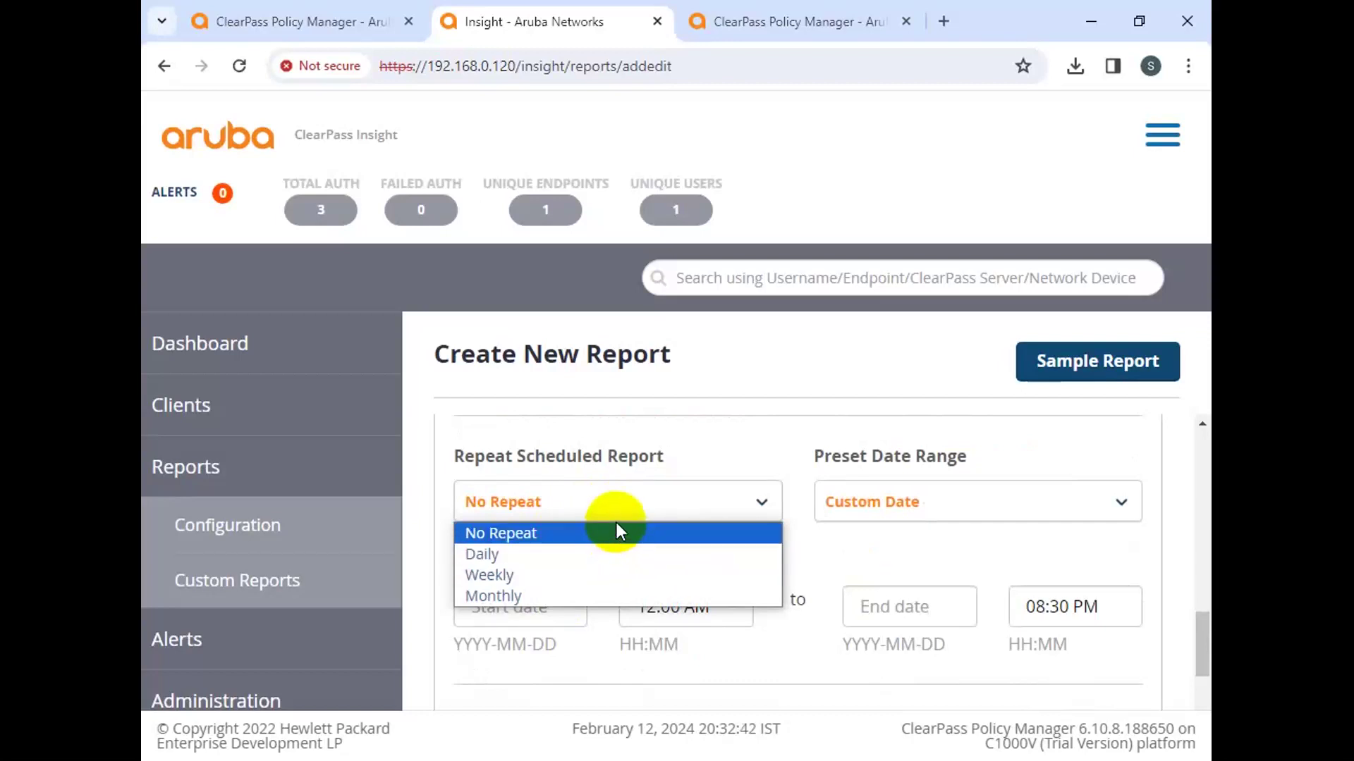
left_click(617, 533)
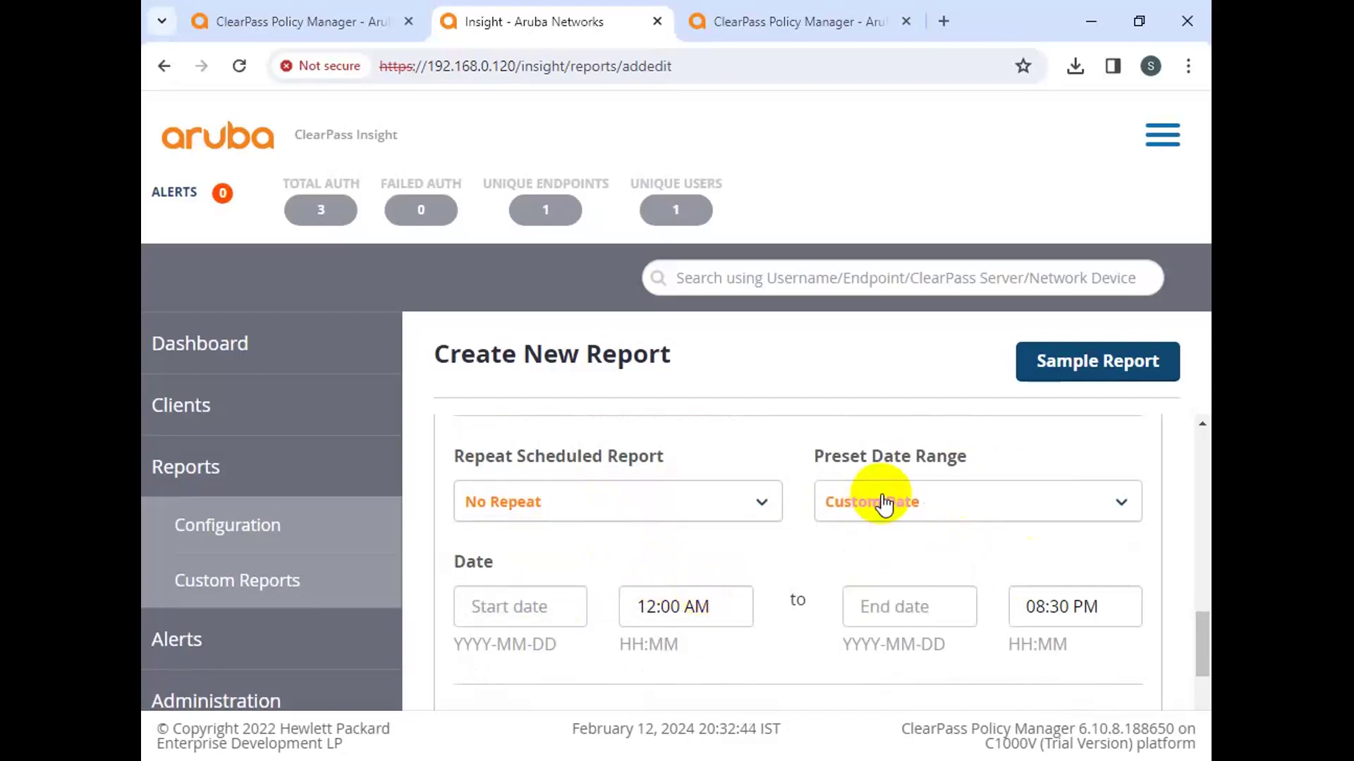
Step: Set the start of the report's custom date range to 2024-02-12 at 6:00 PM
left_click(552, 609)
scroll(604, 519, "down", 2)
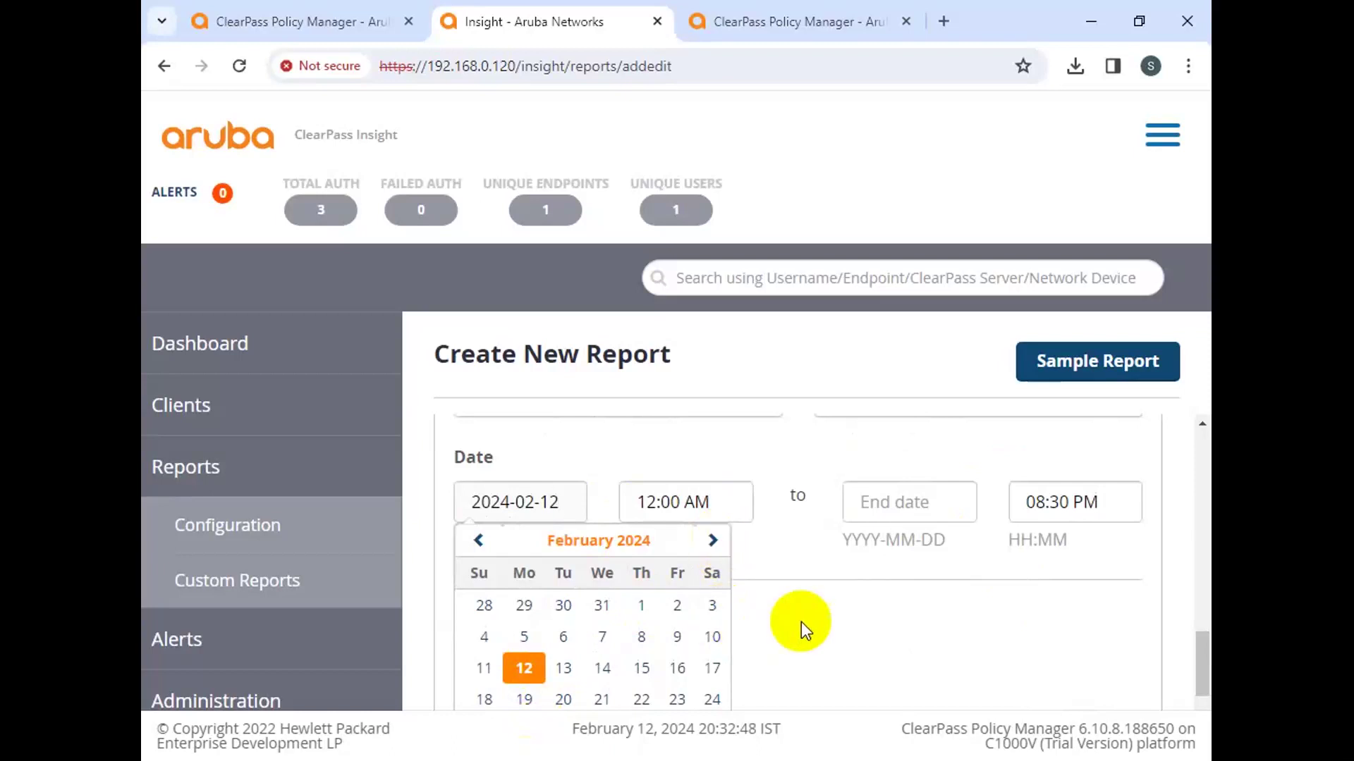
left_click(724, 589)
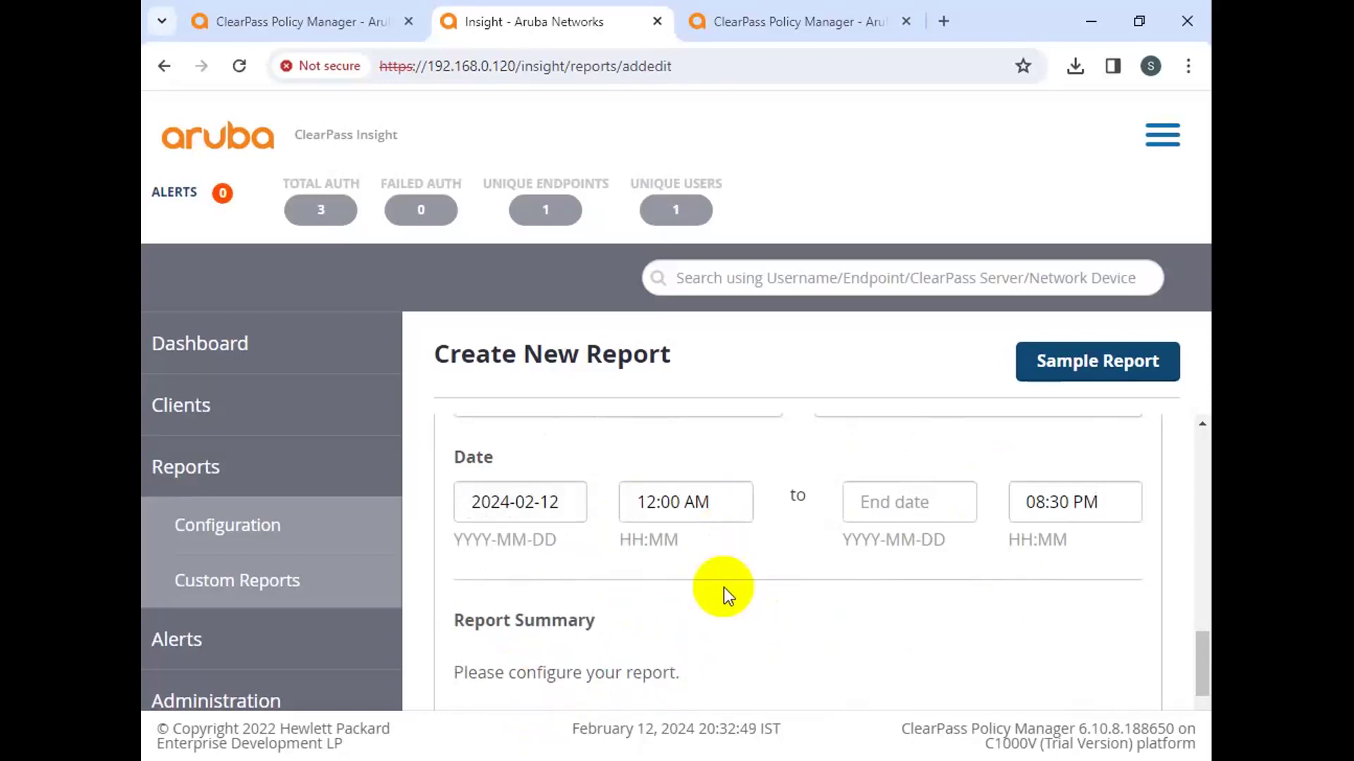
left_click(669, 502)
left_click(655, 694)
left_click(655, 694)
left_click(655, 695)
left_click(655, 694)
left_click(656, 695)
left_click(656, 694)
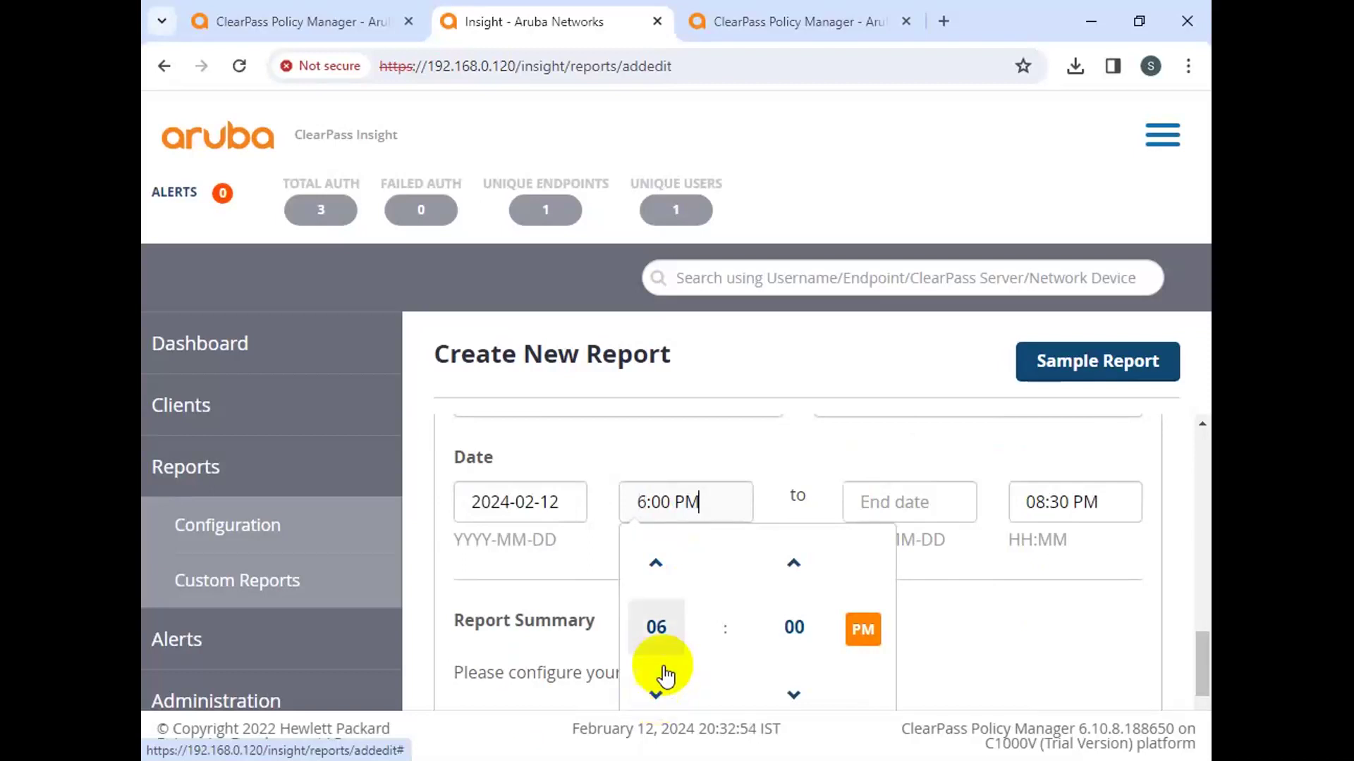
Step: Set the start time of the report's custom date range to 10:00 AM
left_click(656, 564)
left_click(656, 564)
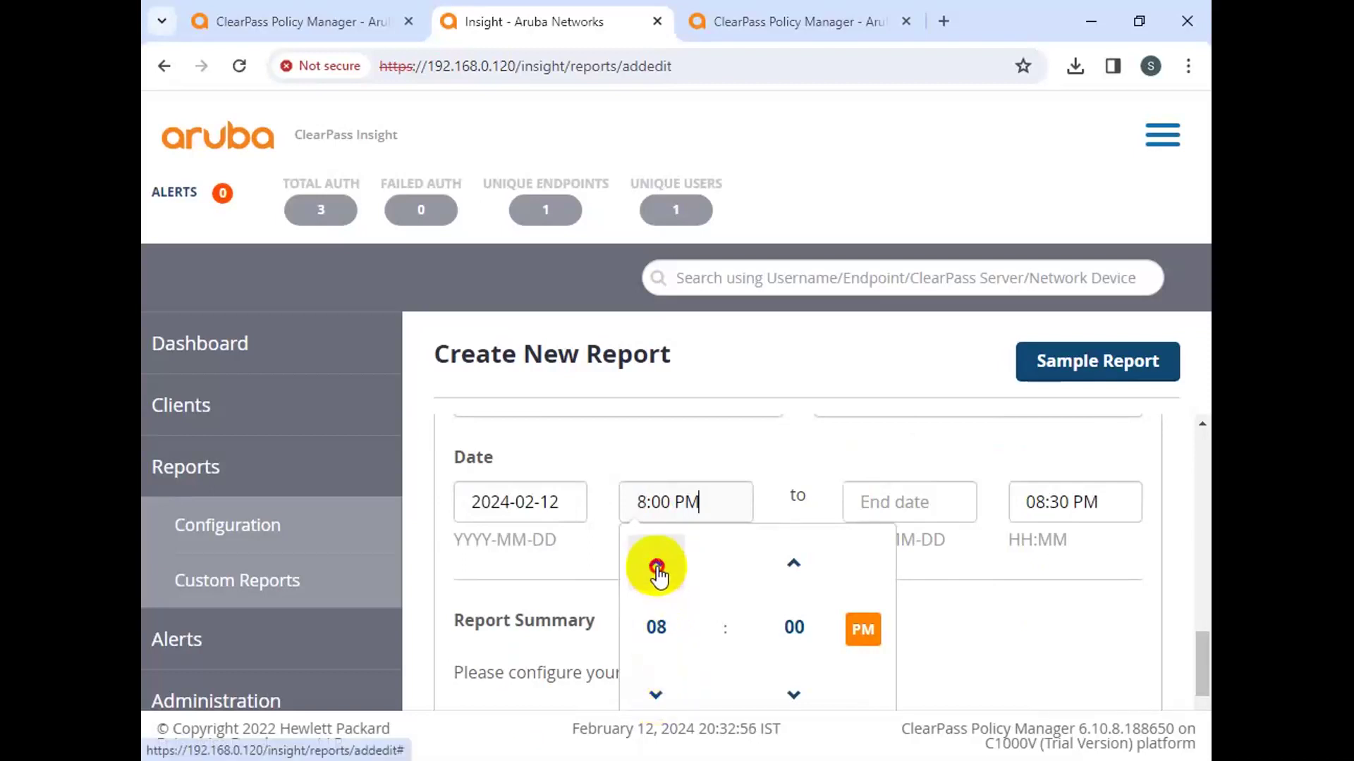
left_click(655, 564)
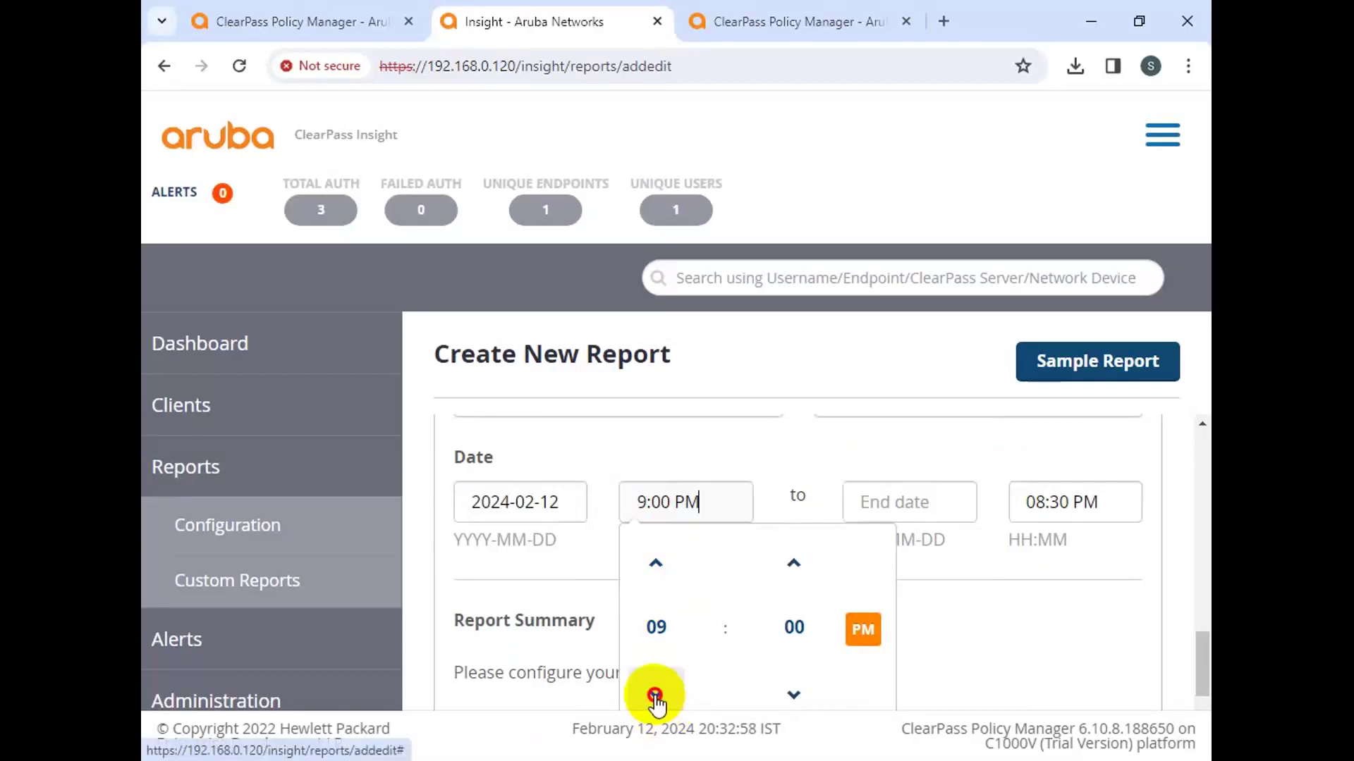
left_click(656, 694)
left_click(656, 697)
left_click(656, 696)
left_click(655, 697)
left_click(656, 696)
left_click(655, 697)
left_click(655, 696)
left_click(656, 697)
left_click(655, 696)
left_click(656, 696)
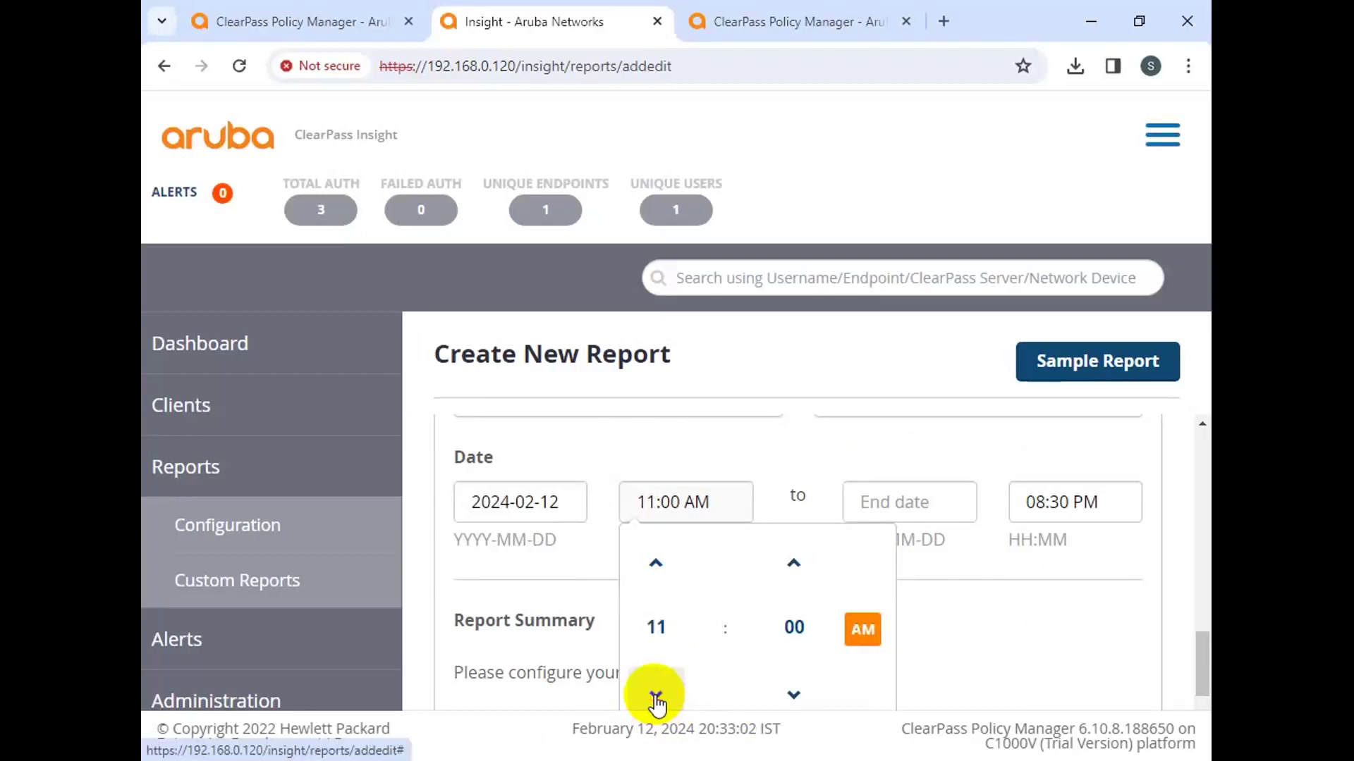
left_click(655, 697)
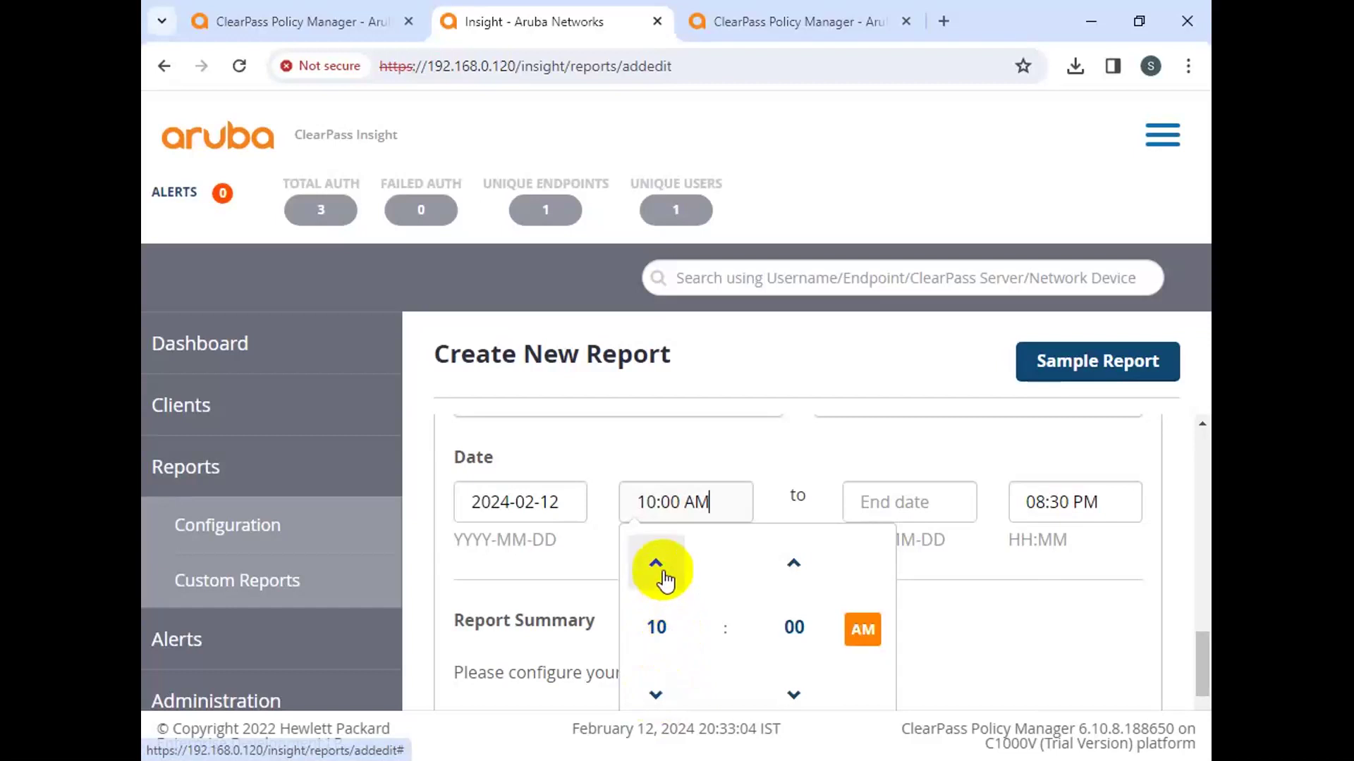
Step: Set the end date of the report's custom date range to 2024-02-12
left_click(917, 504)
left_click(913, 668)
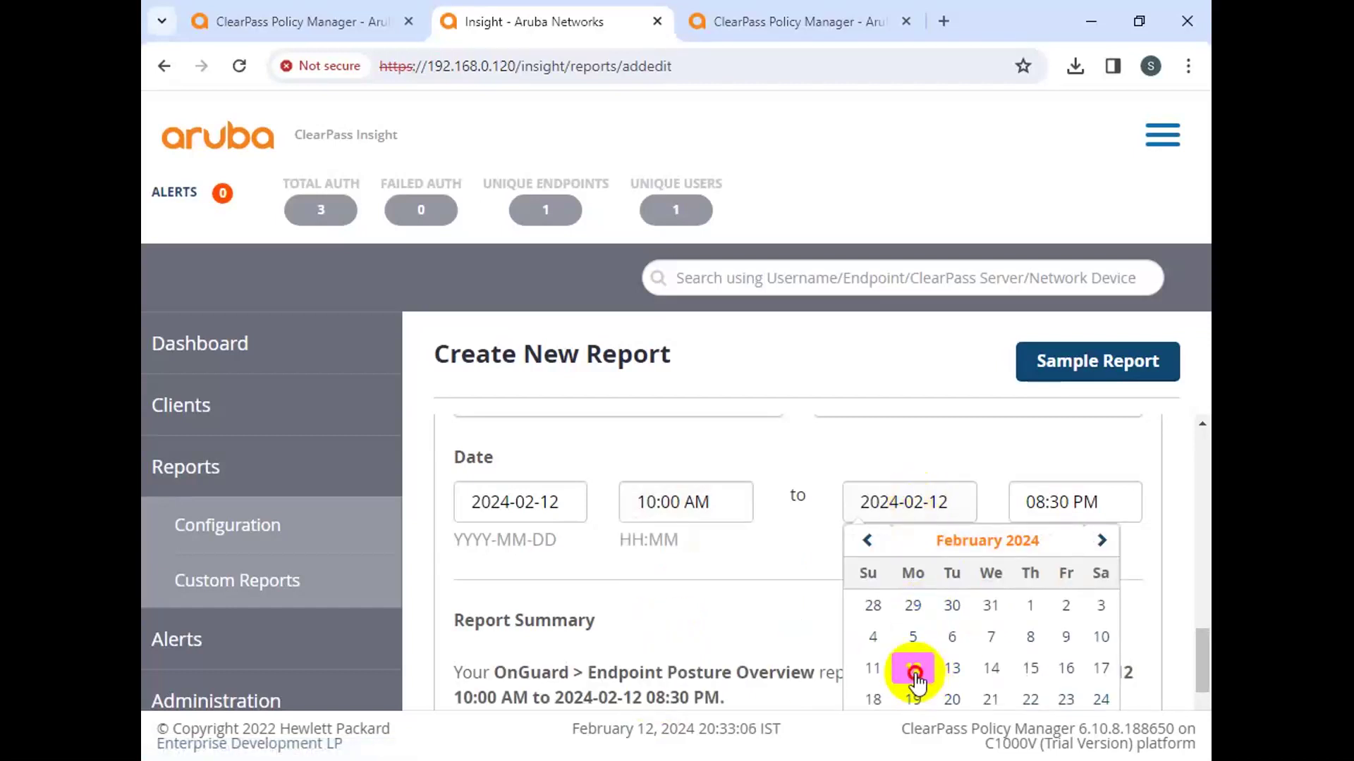
left_click(997, 445)
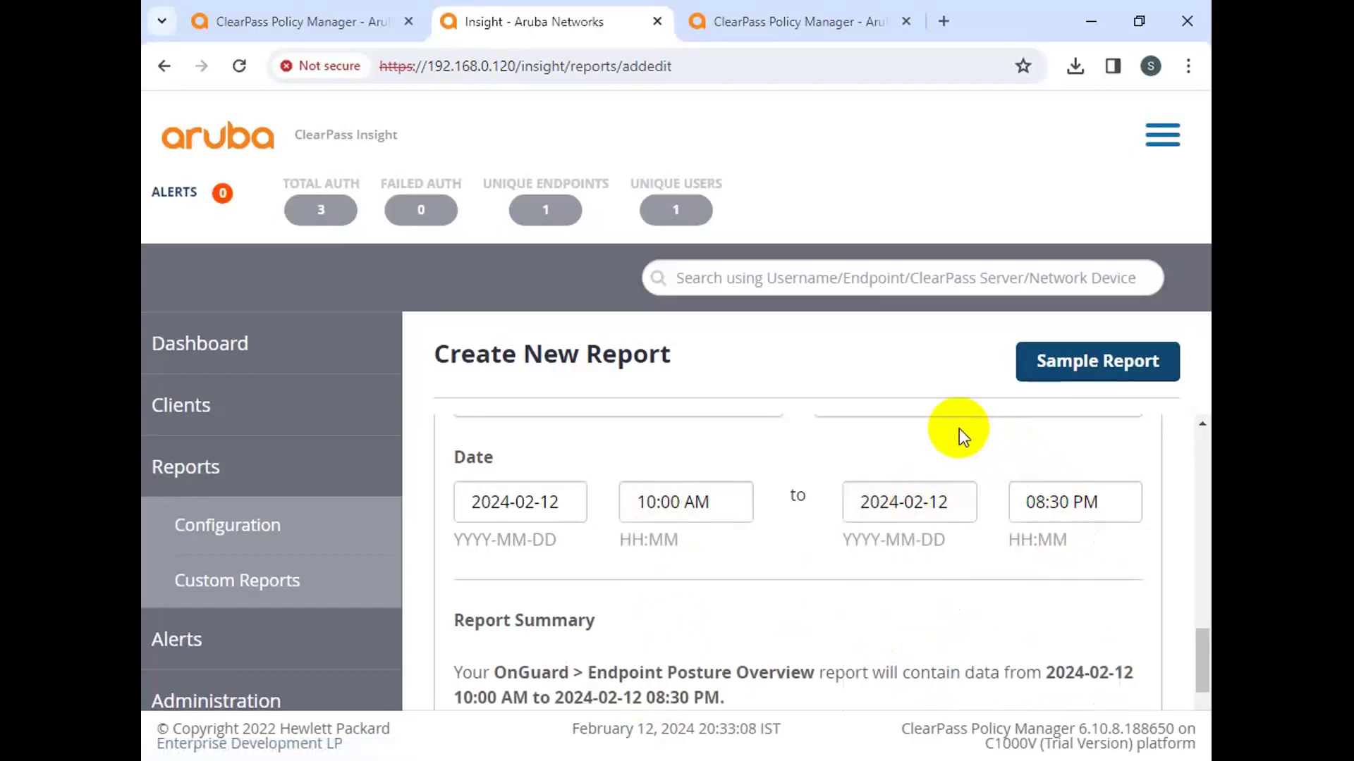
Step: Set the end time of the report's custom date range to 5:30 PM
left_click(1065, 501)
key("BackSpace")
key("BackSpace")
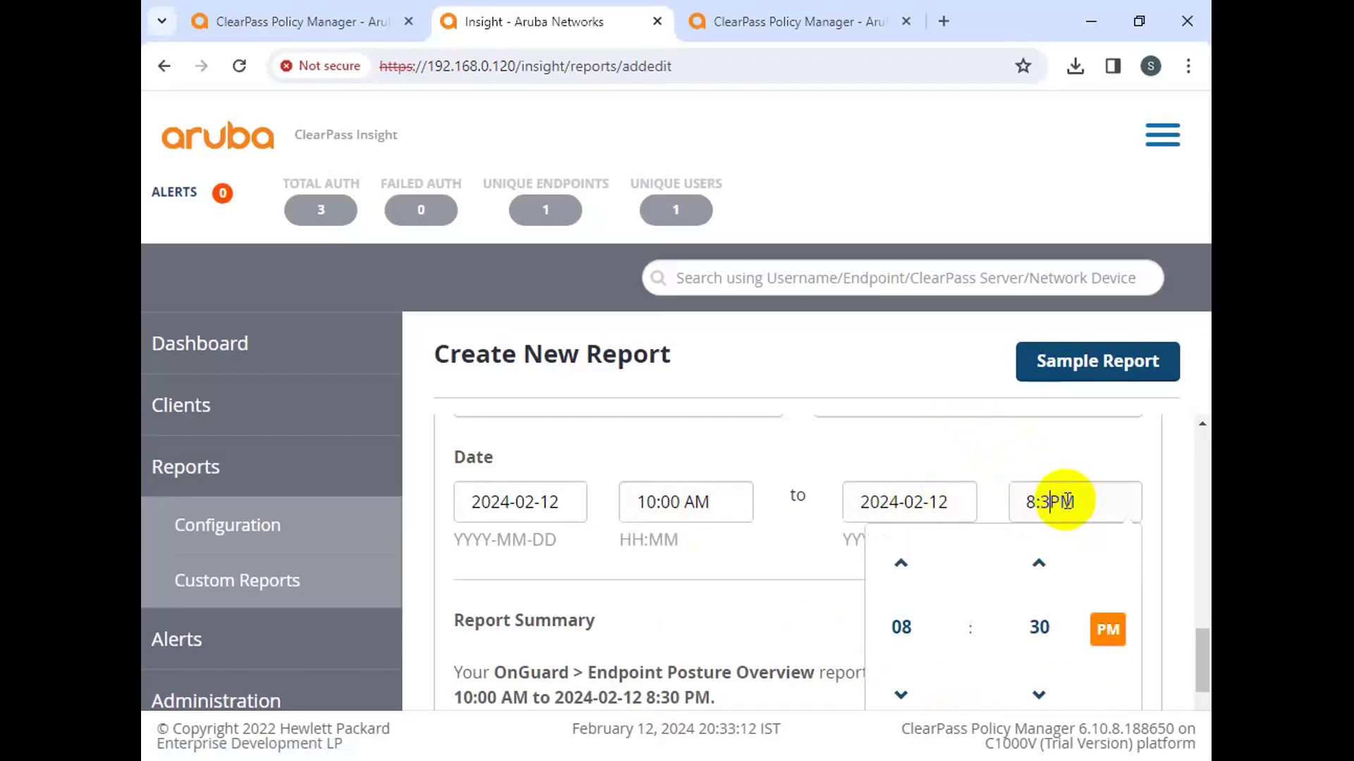
type("0")
key("BackSpace")
key("BackSpace")
key("BackSpace")
key("BackSpace")
type("5:30")
left_click(987, 445)
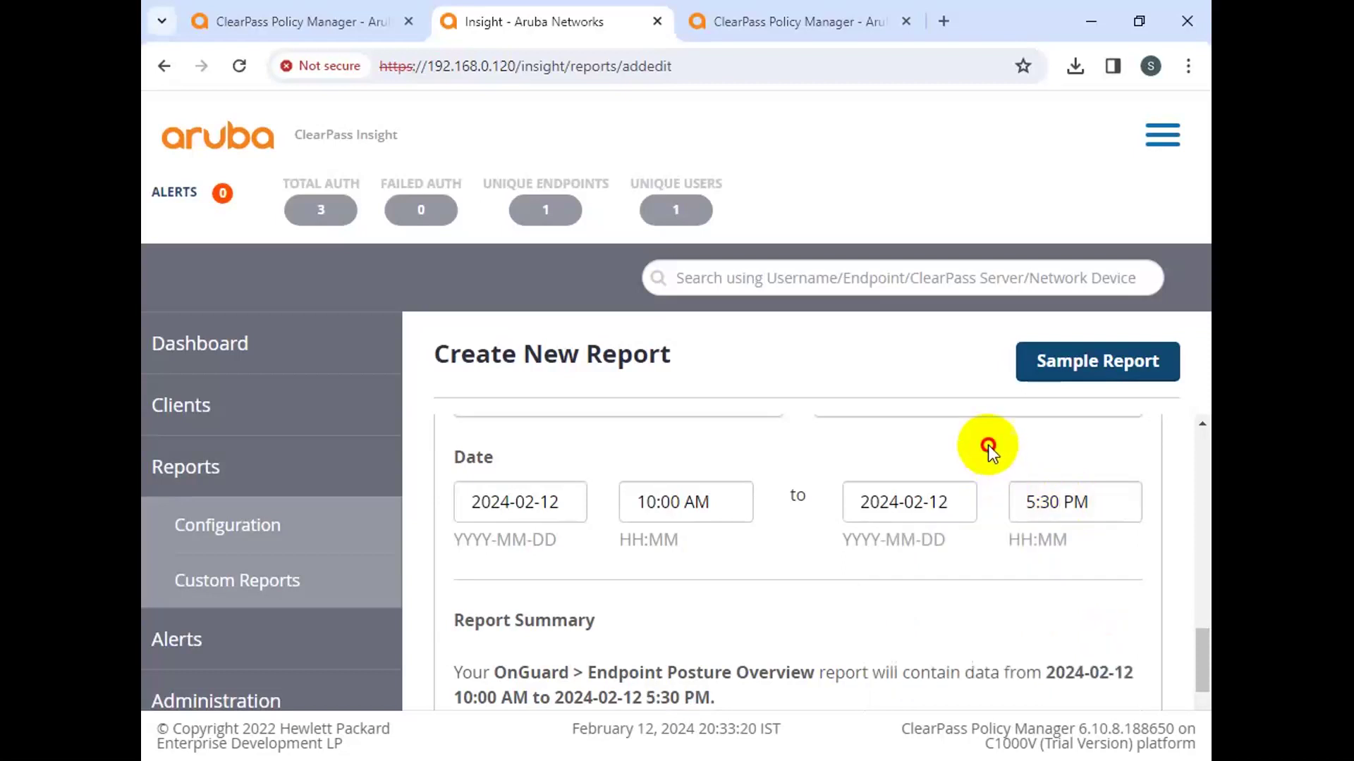
Step: Set the end time of the report's custom date range to 6:30 PM
left_click(1037, 503)
key("BackSpace")
type("6")
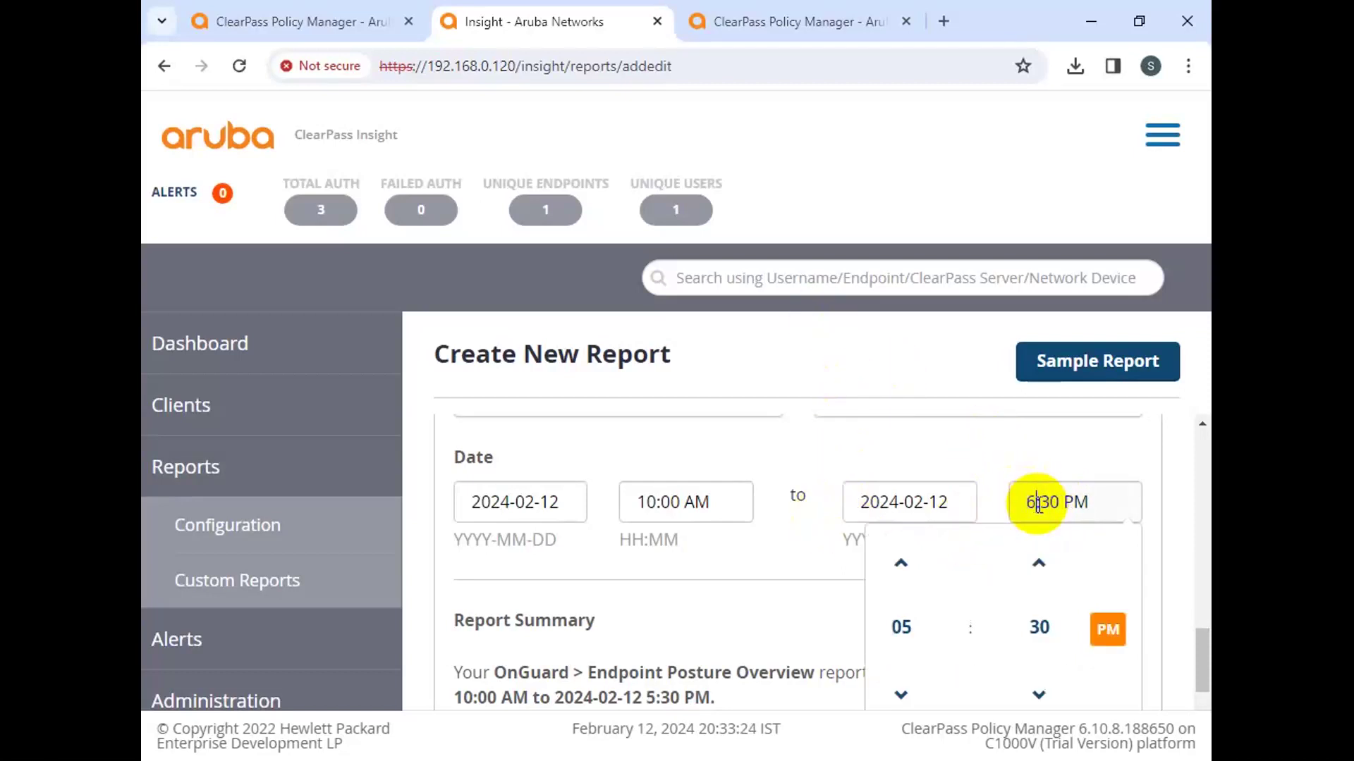
left_click(963, 439)
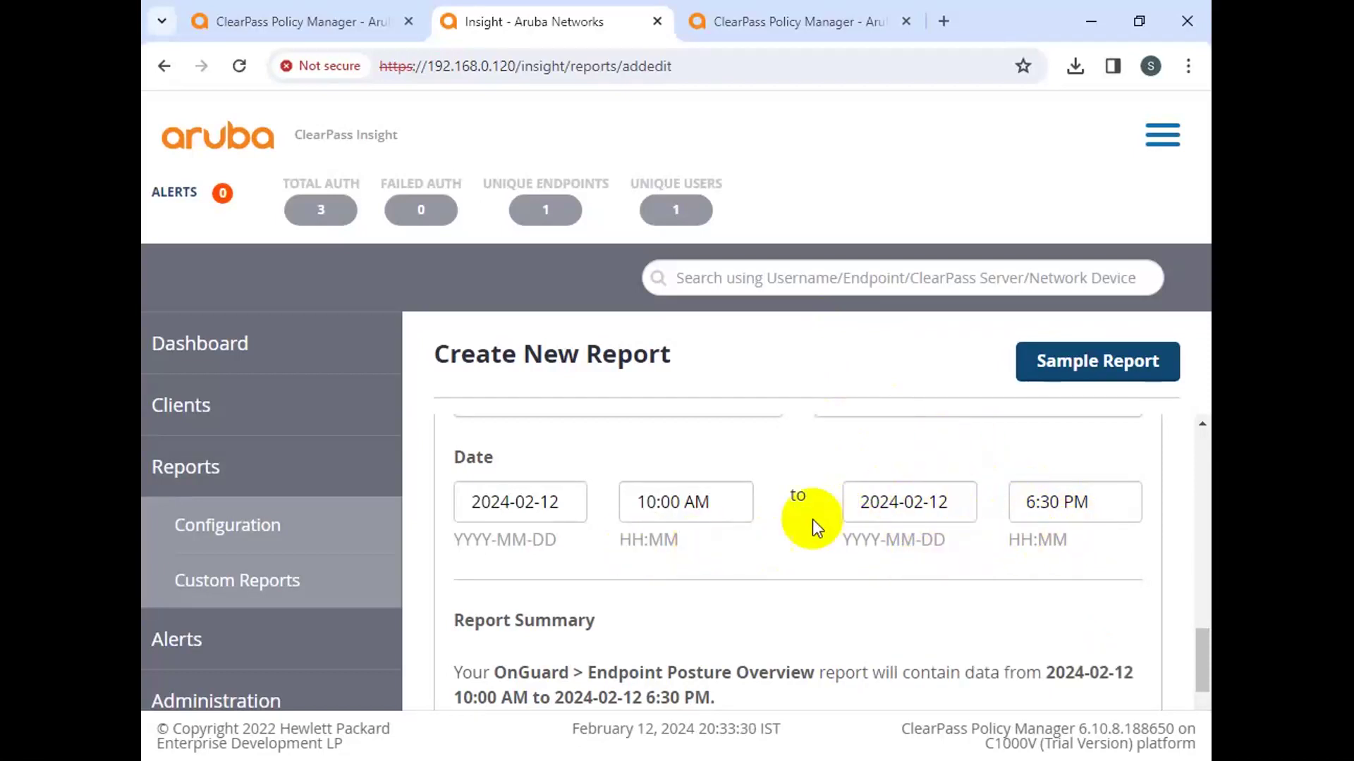
Step: Move the start date of the report's custom date range to 2024-01-01
left_click(535, 506)
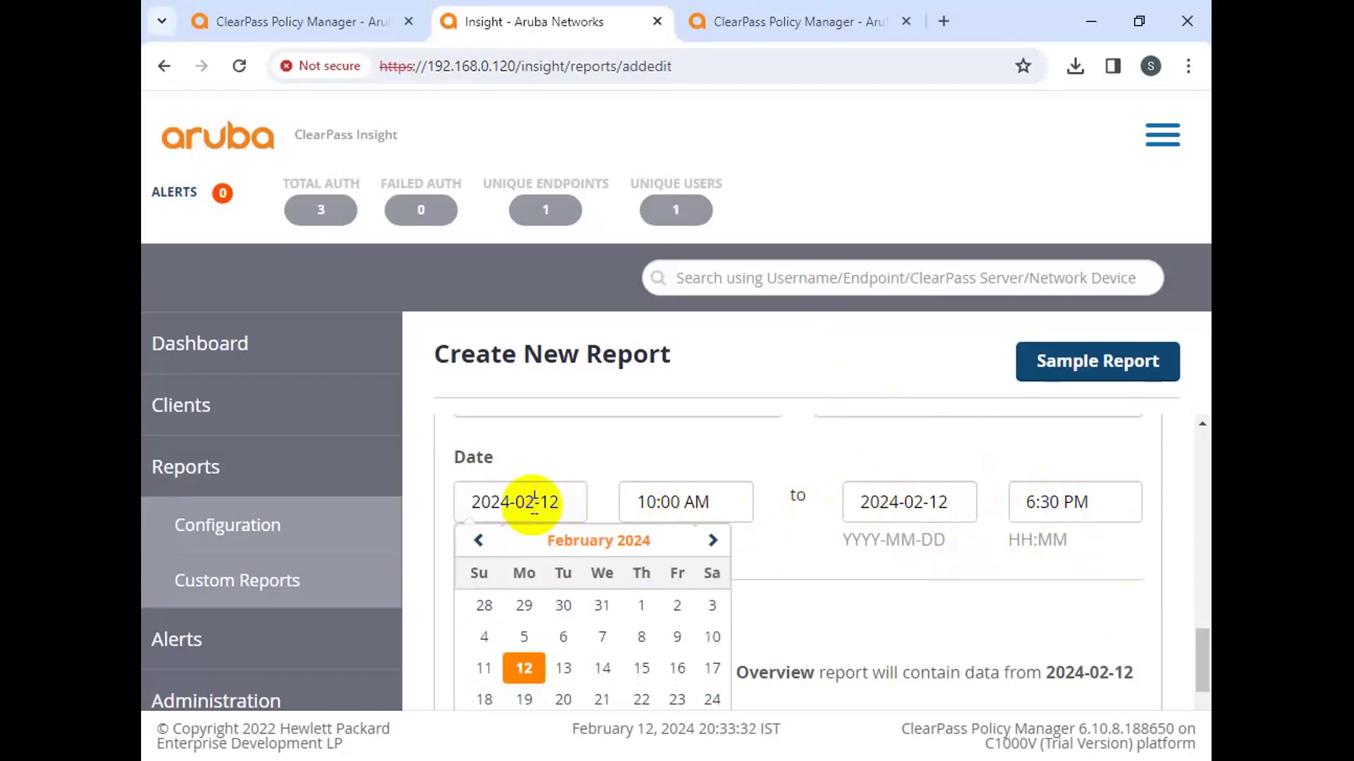
left_click(478, 540)
left_click(533, 615)
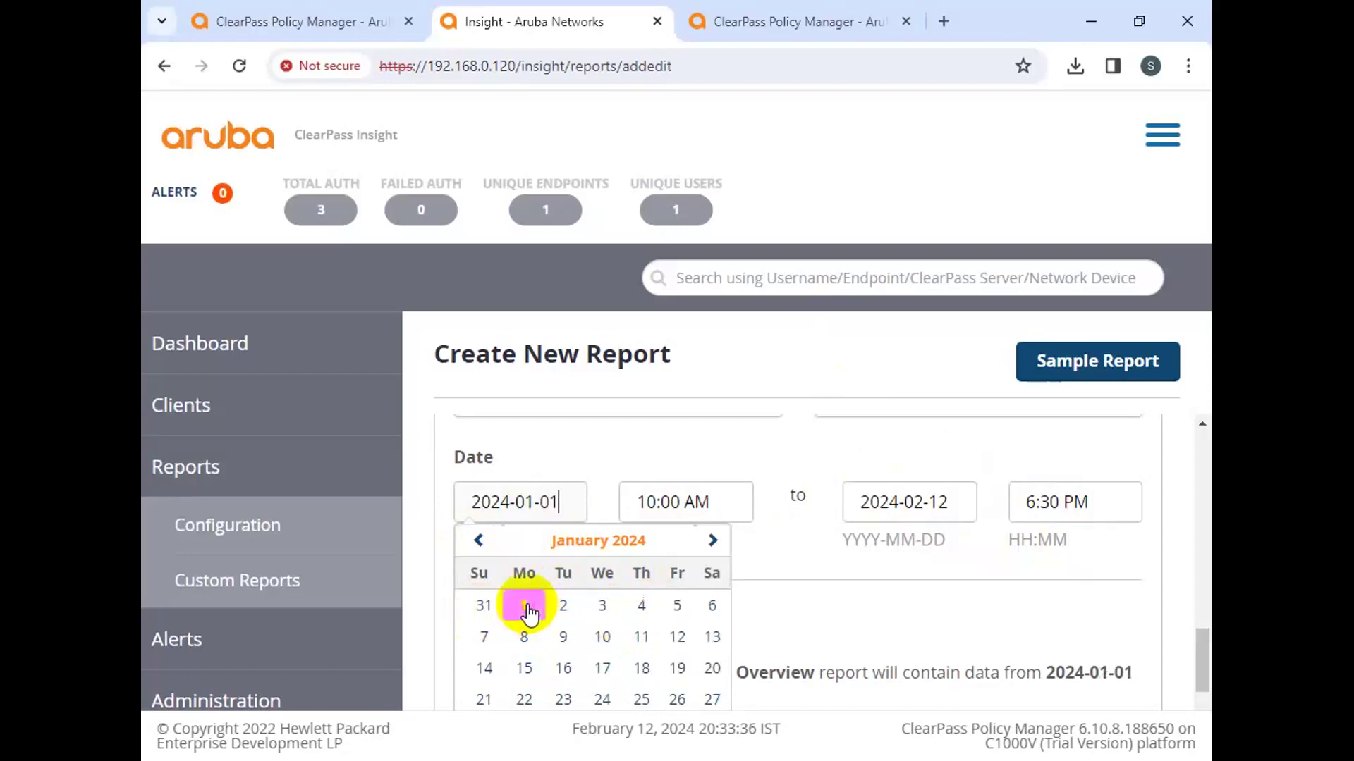
left_click(802, 603)
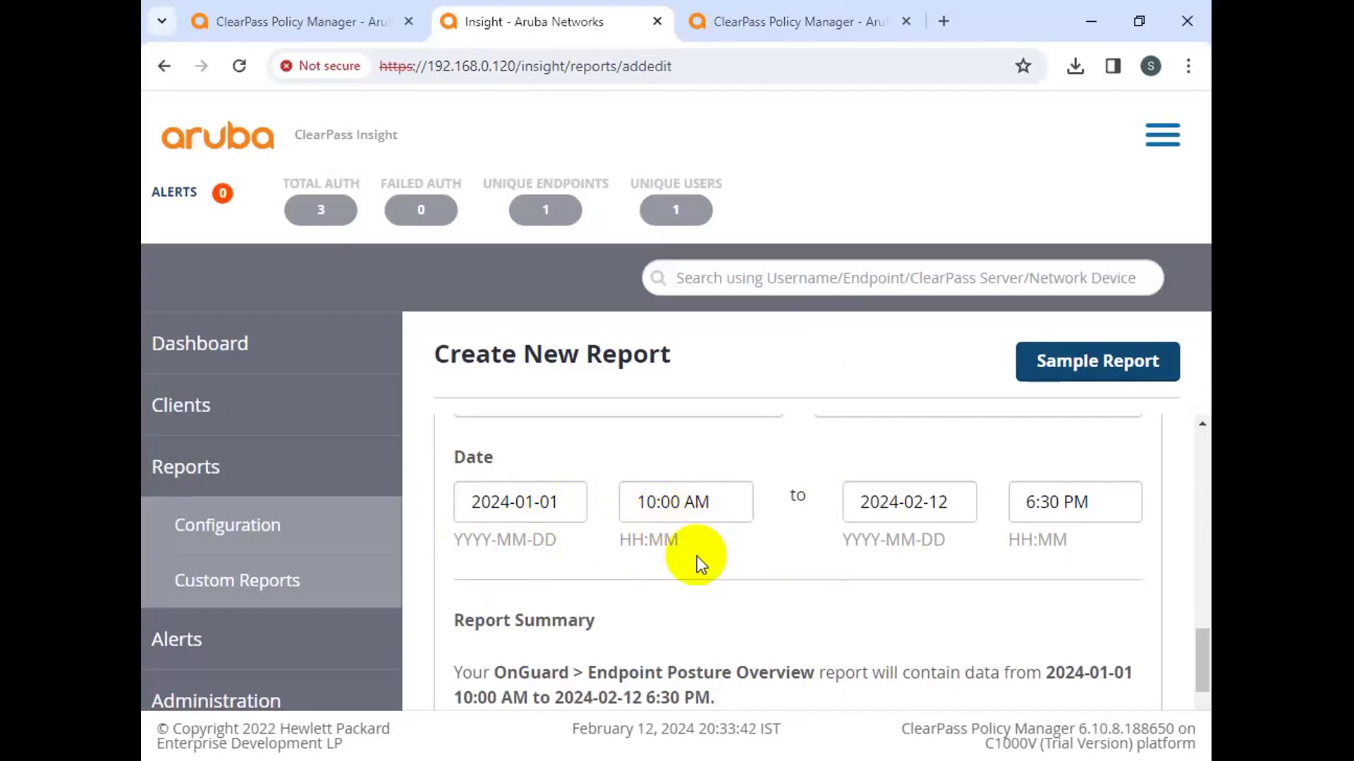
Step: Review the notification, raw data and remote copy options, and continue to the report's filter and column settings
scroll(1009, 578, "down", 3)
scroll(628, 537, "up", 5)
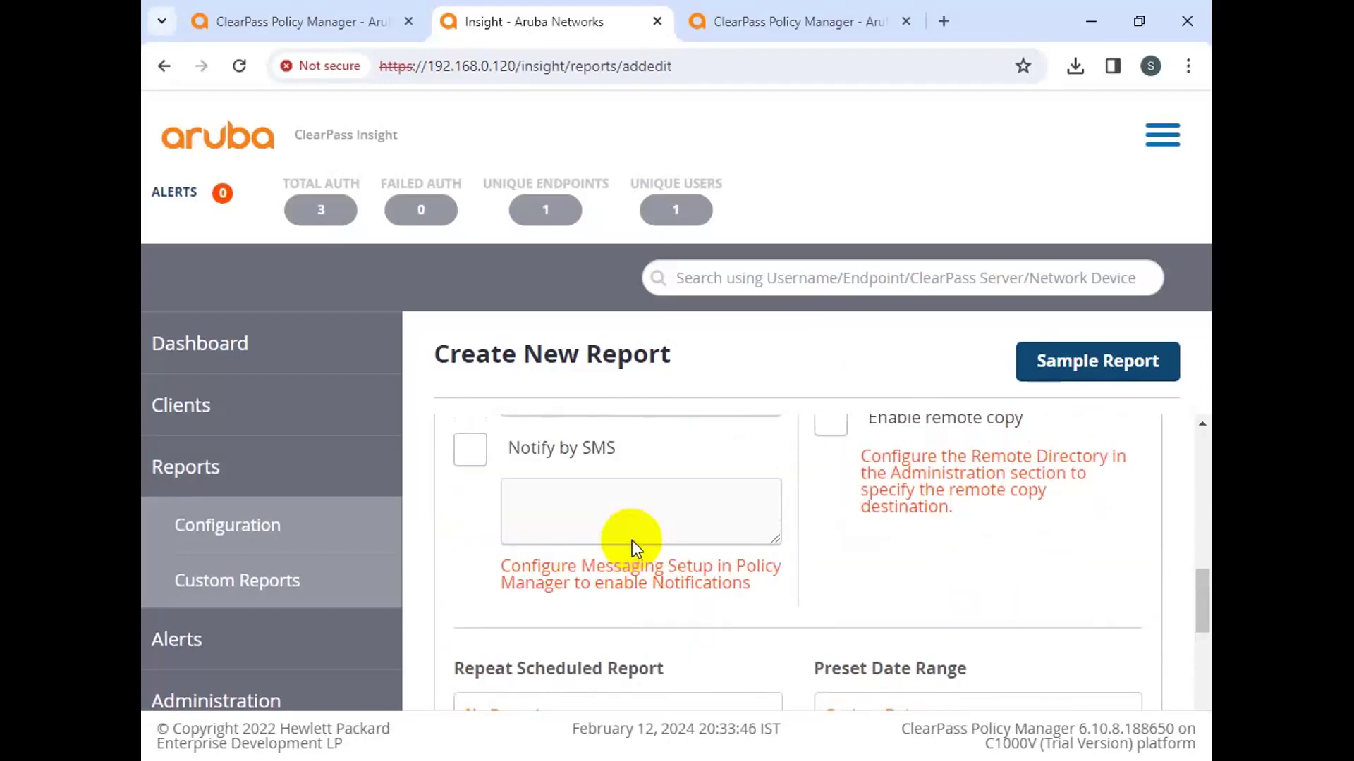
scroll(850, 539, "up", 3)
scroll(848, 549, "down", 3)
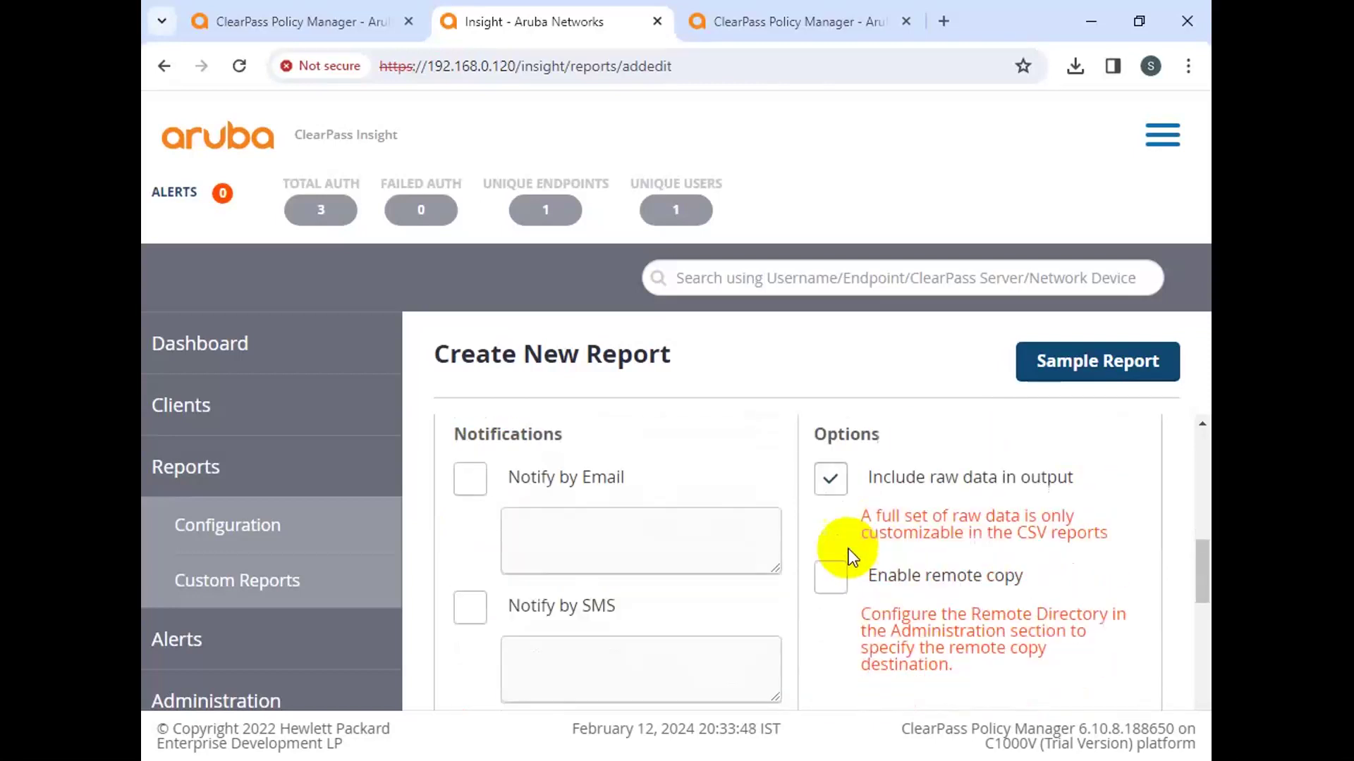
scroll(624, 550, "up", 2)
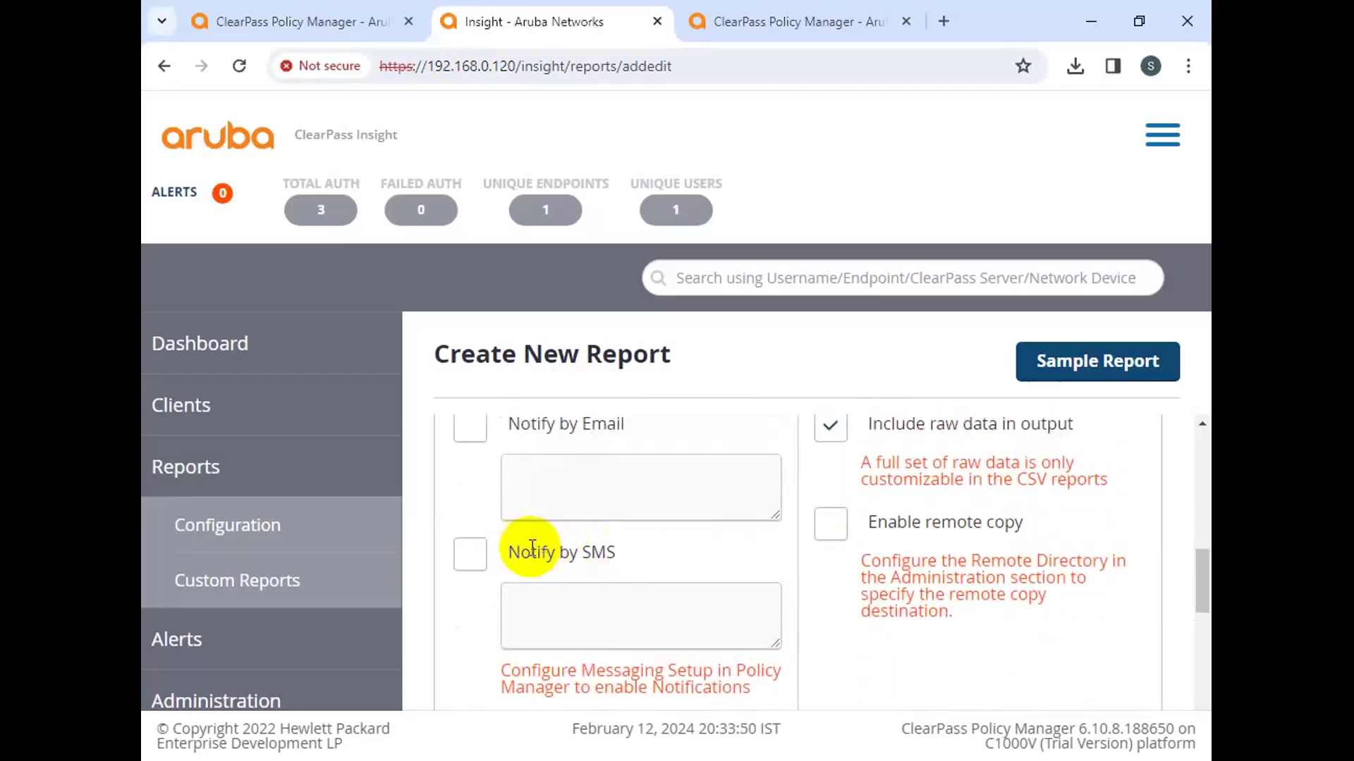
left_click_drag(867, 523, 1026, 525)
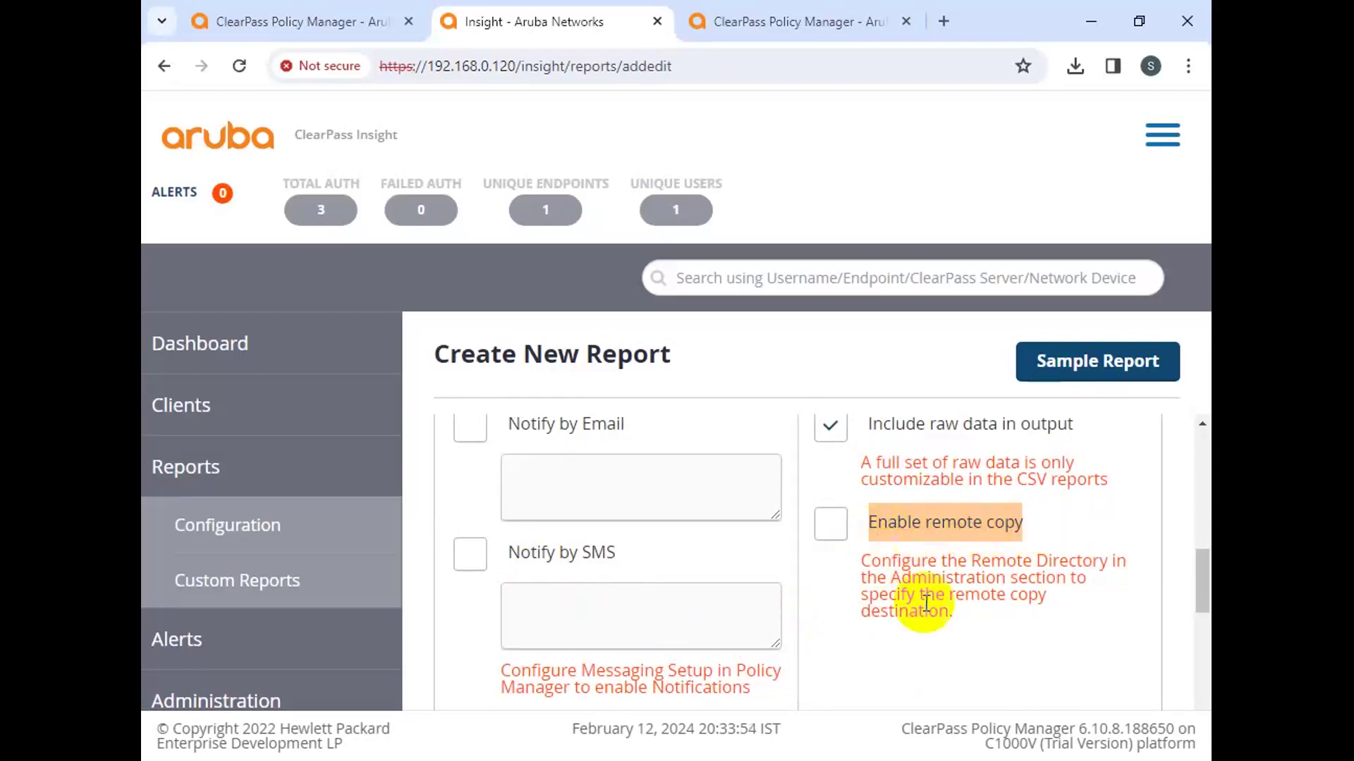
scroll(935, 610, "down", 10)
left_click(1116, 582)
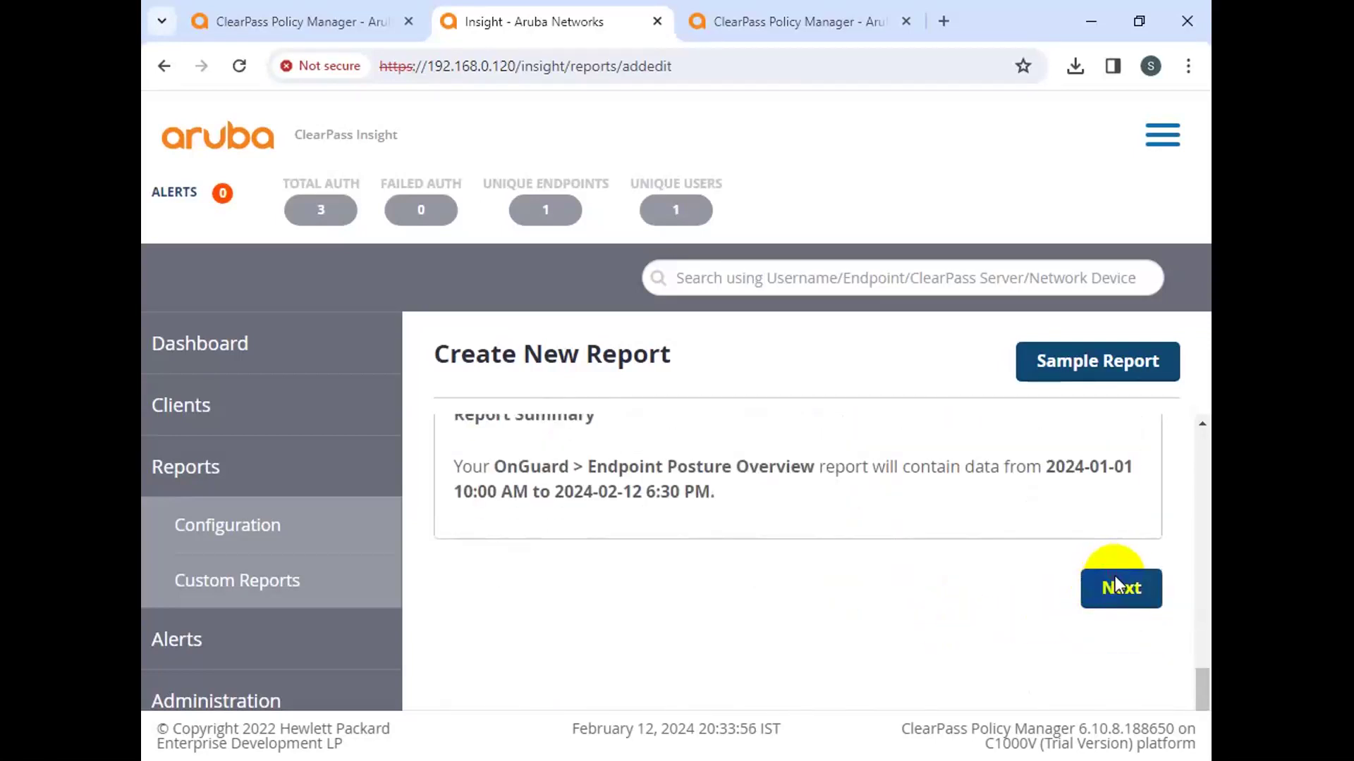
Step: Examine the report's filter fields and the columns selected by default for the CSV raw data
scroll(827, 620, "down", 4)
scroll(784, 608, "up", 2)
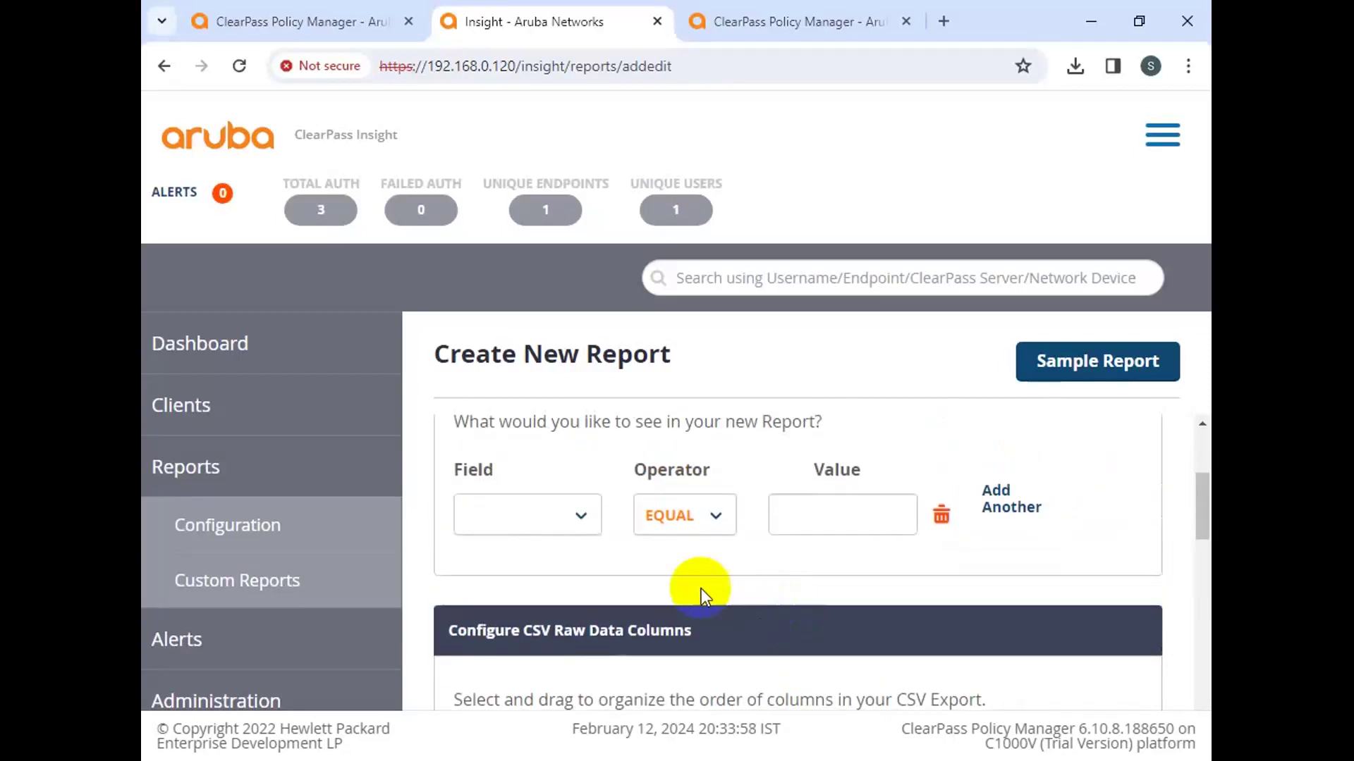
scroll(666, 569, "down", 5)
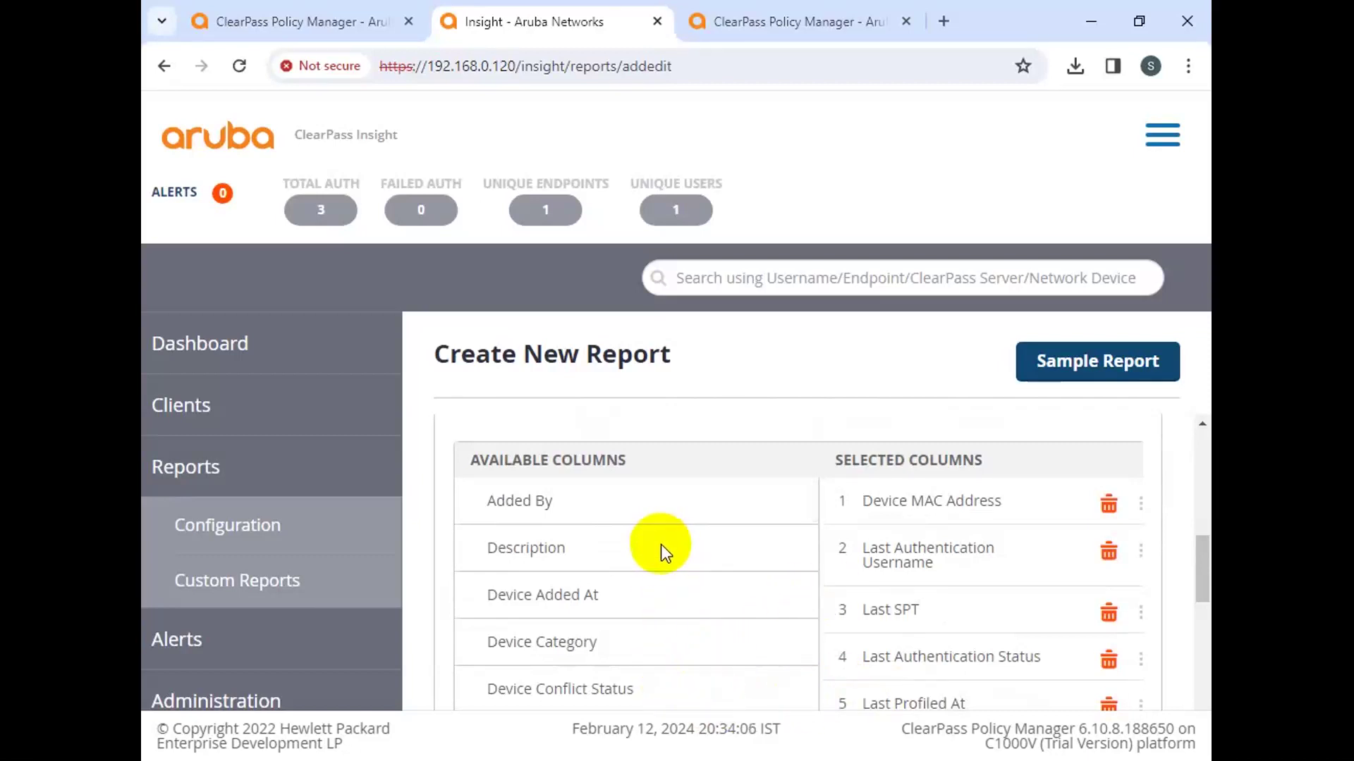
mouse_move(861, 505)
left_mouse_down()
mouse_move(997, 510)
mouse_move(879, 509)
left_mouse_up()
mouse_move(941, 564)
left_mouse_down()
mouse_move(872, 564)
mouse_move(936, 560)
left_mouse_up()
scroll(936, 615, "down", 3)
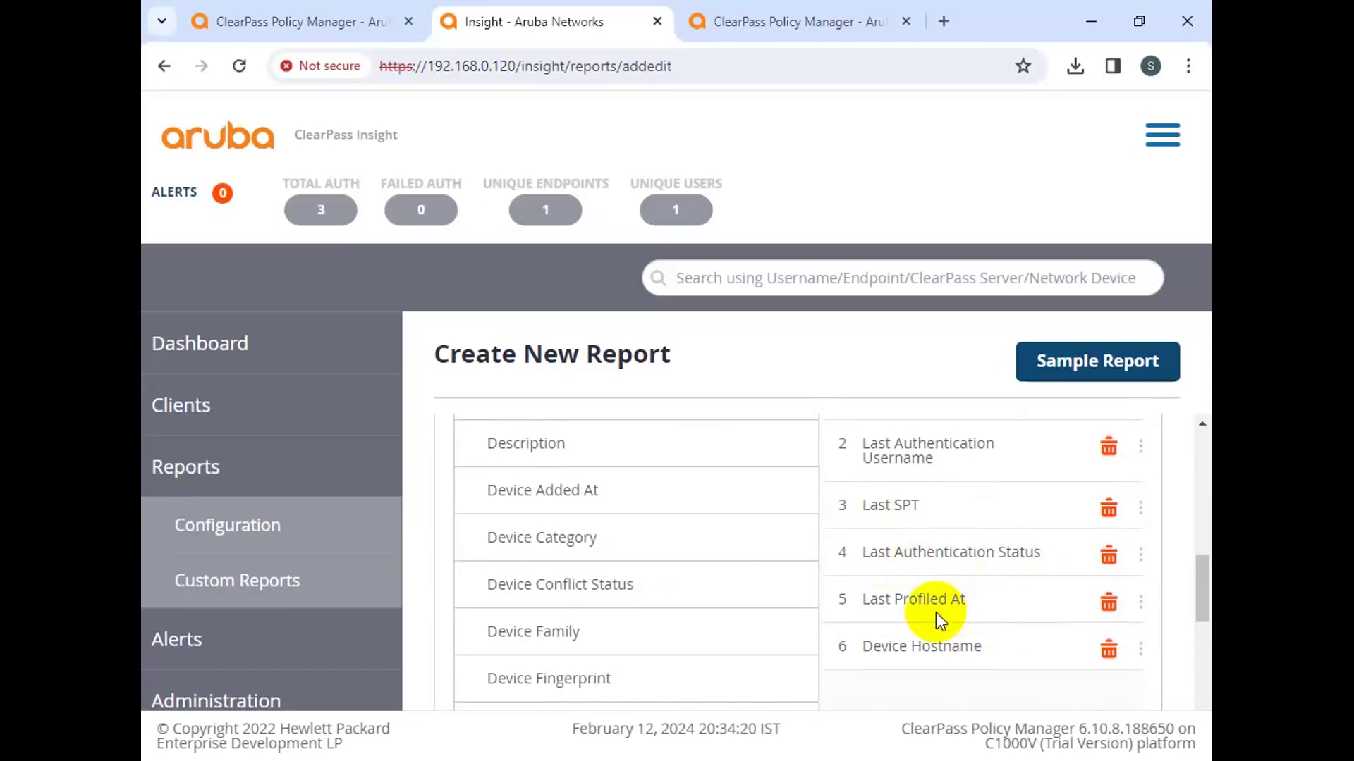
scroll(937, 610, "down", 2)
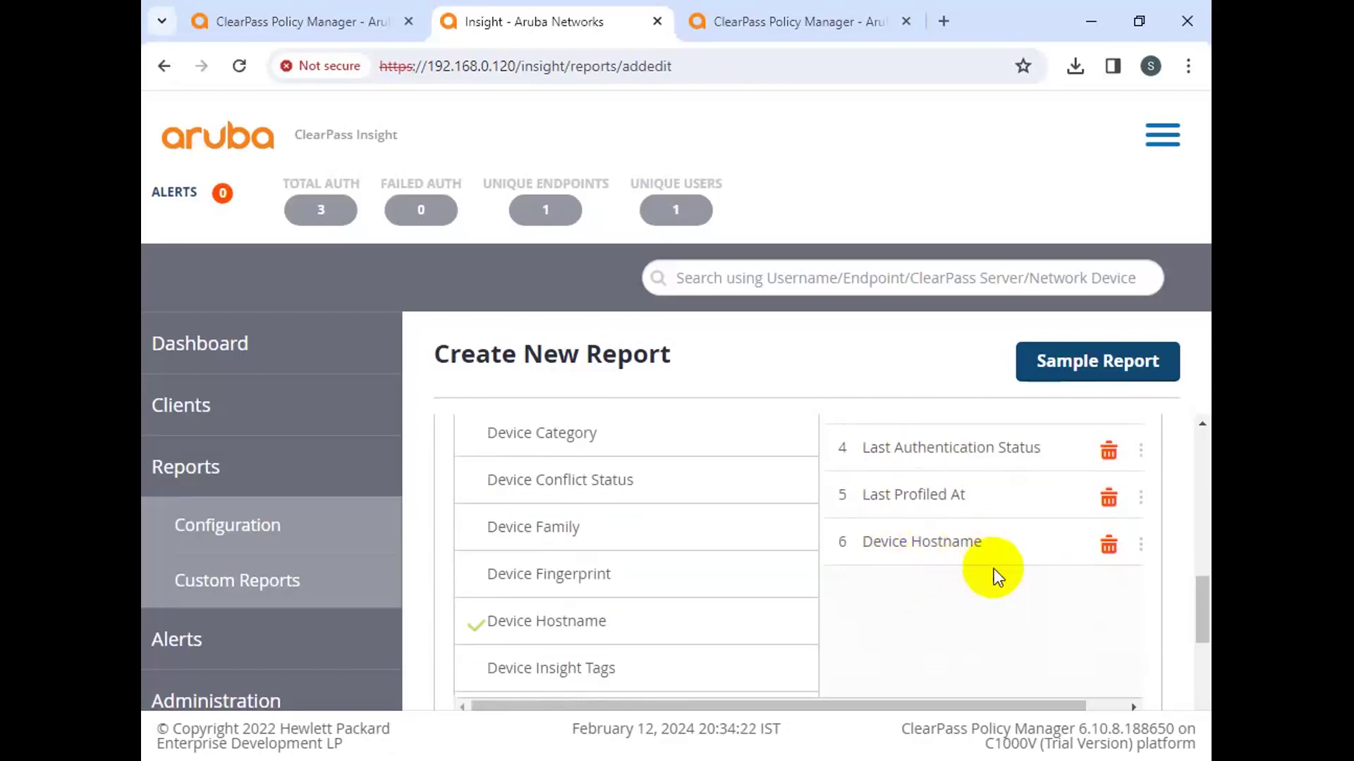
scroll(1063, 548, "up", 5)
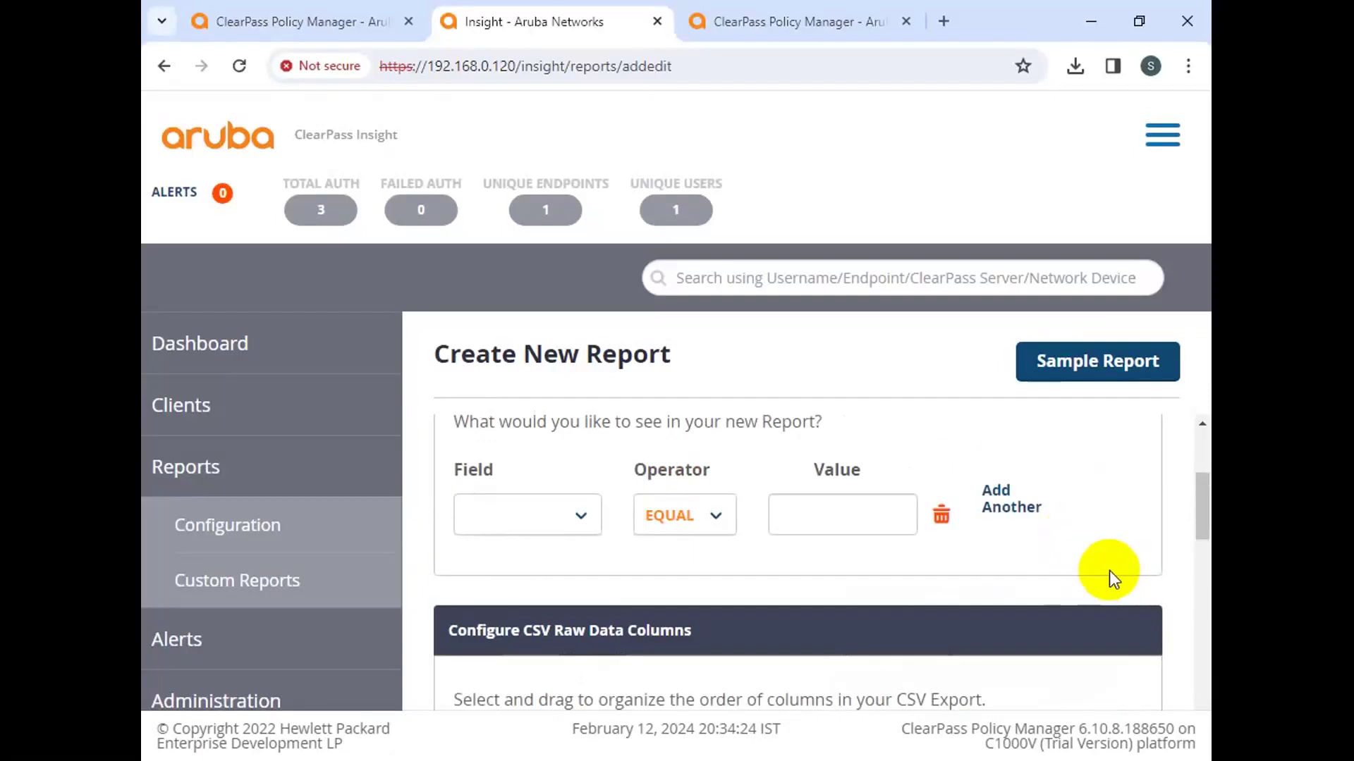
Step: Remove all six default columns from the selected CSV raw data columns
scroll(1110, 569, "down", 2)
left_click(1108, 608)
left_click(1108, 608)
left_click(1109, 608)
left_click(1108, 608)
left_click(1108, 608)
left_click(1108, 608)
Step: Add Device Hostname and Device MAC Address to the selected CSV raw data columns
scroll(695, 556, "down", 2)
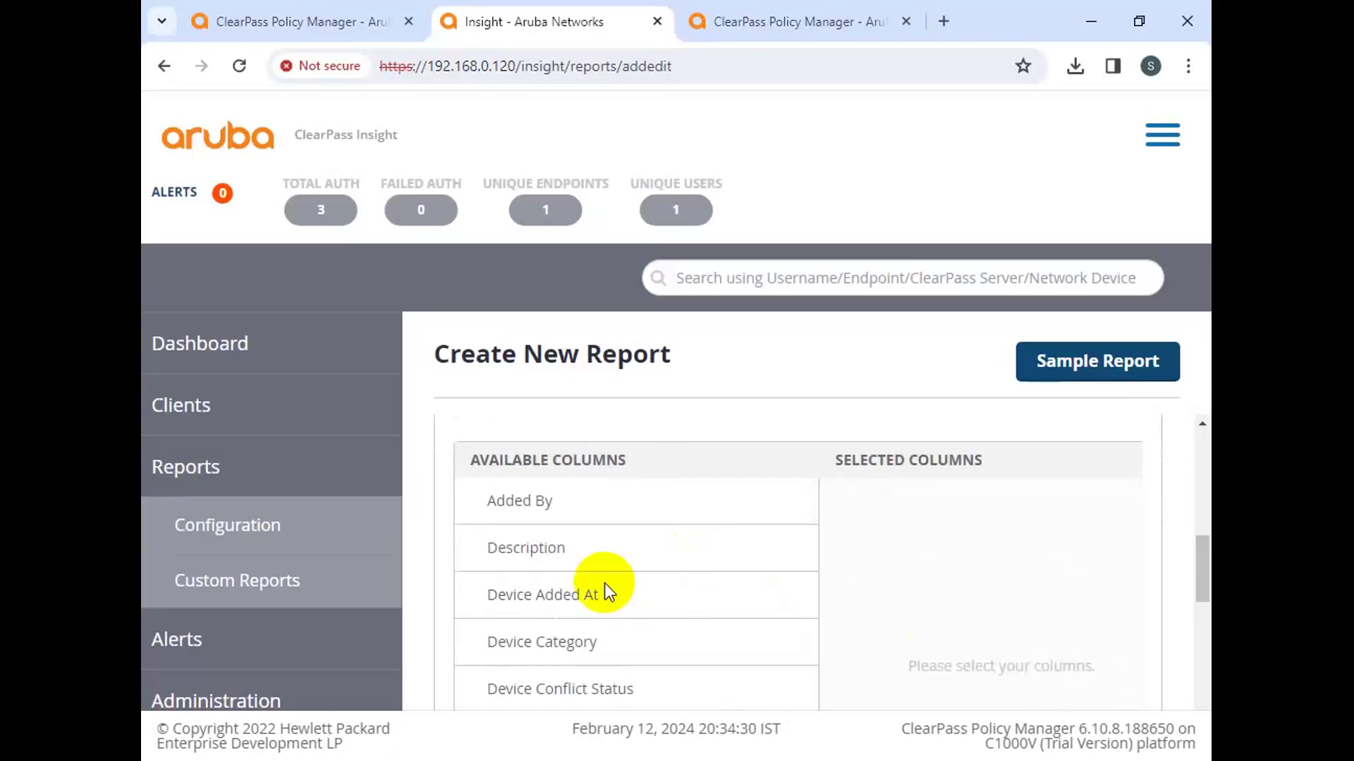
scroll(600, 659, "down", 2)
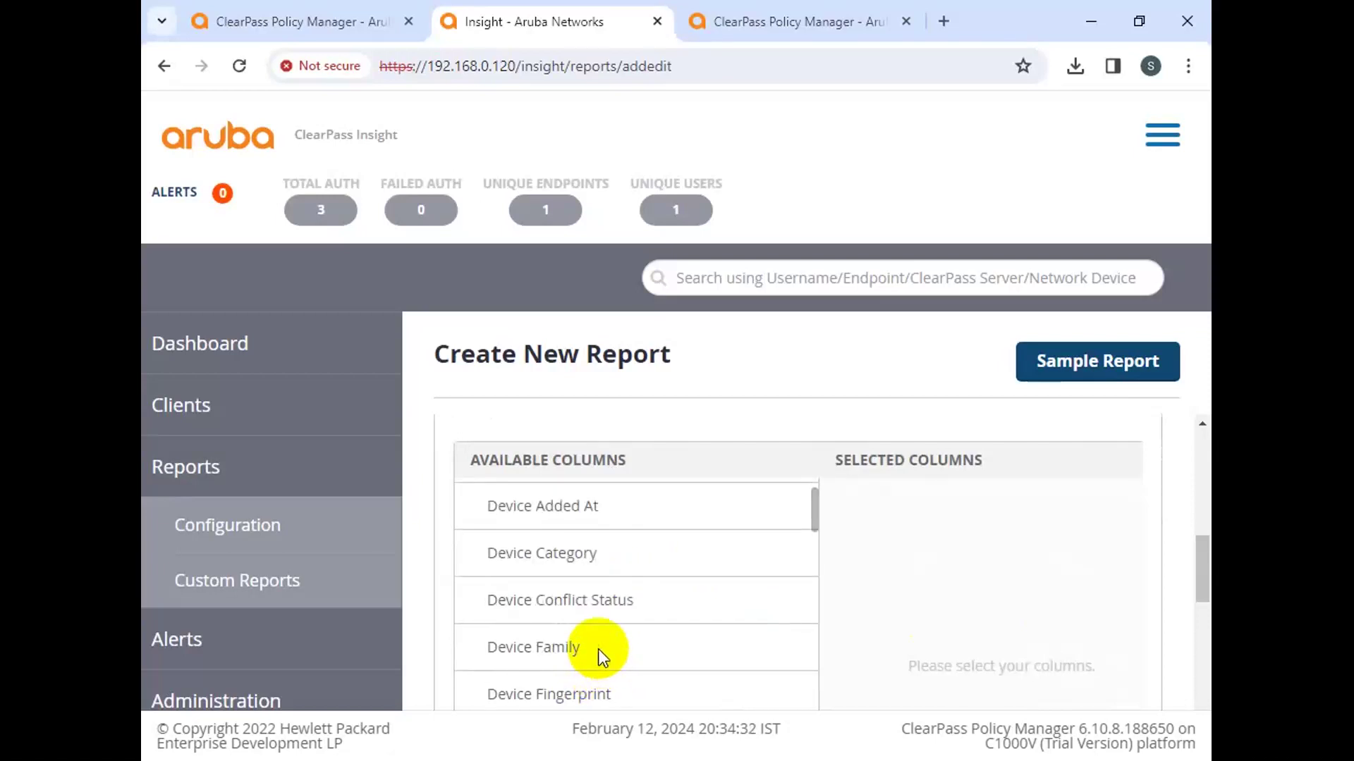
scroll(599, 649, "down", 2)
left_click(593, 655)
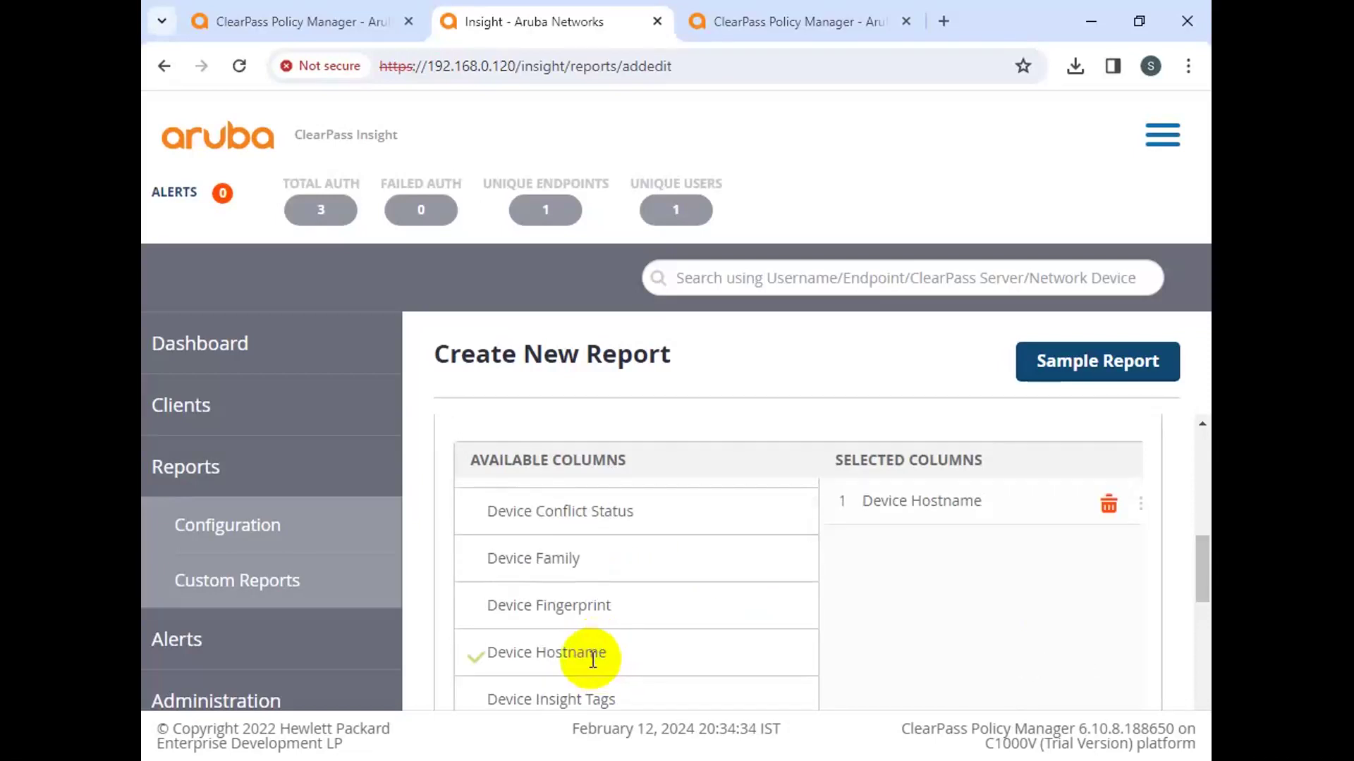
scroll(603, 665, "down", 2)
left_click(575, 660)
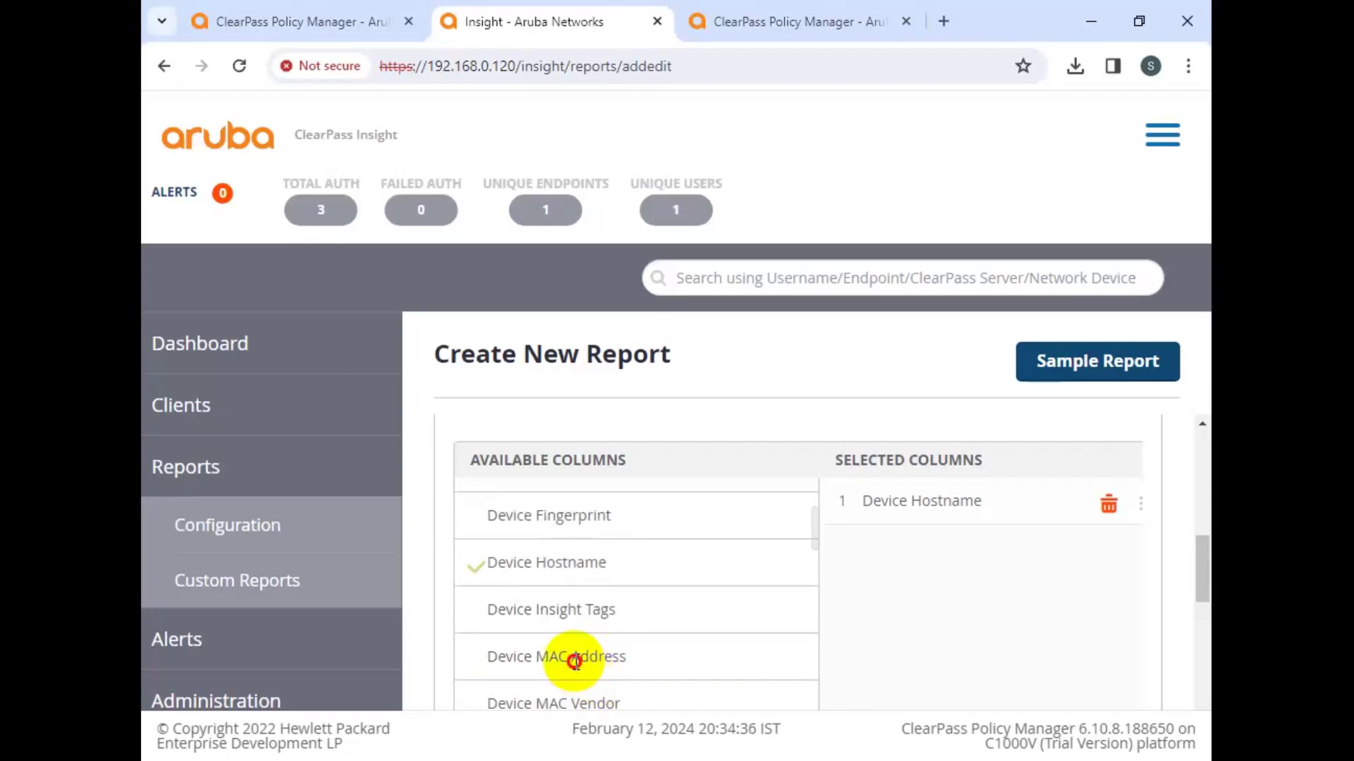
Step: Add Last Authentication At to the selected CSV raw data columns
scroll(656, 652, "down", 2)
scroll(674, 642, "down", 1)
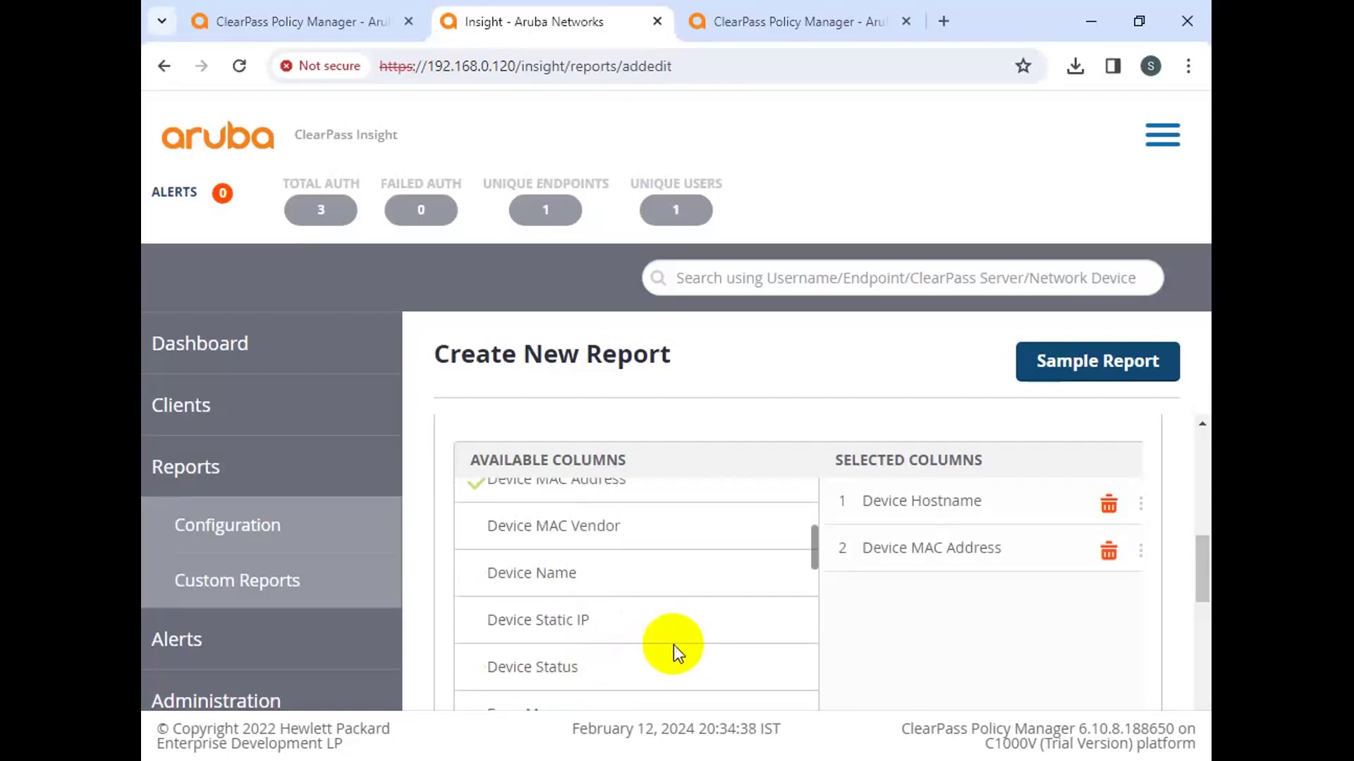
scroll(621, 661, "down", 2)
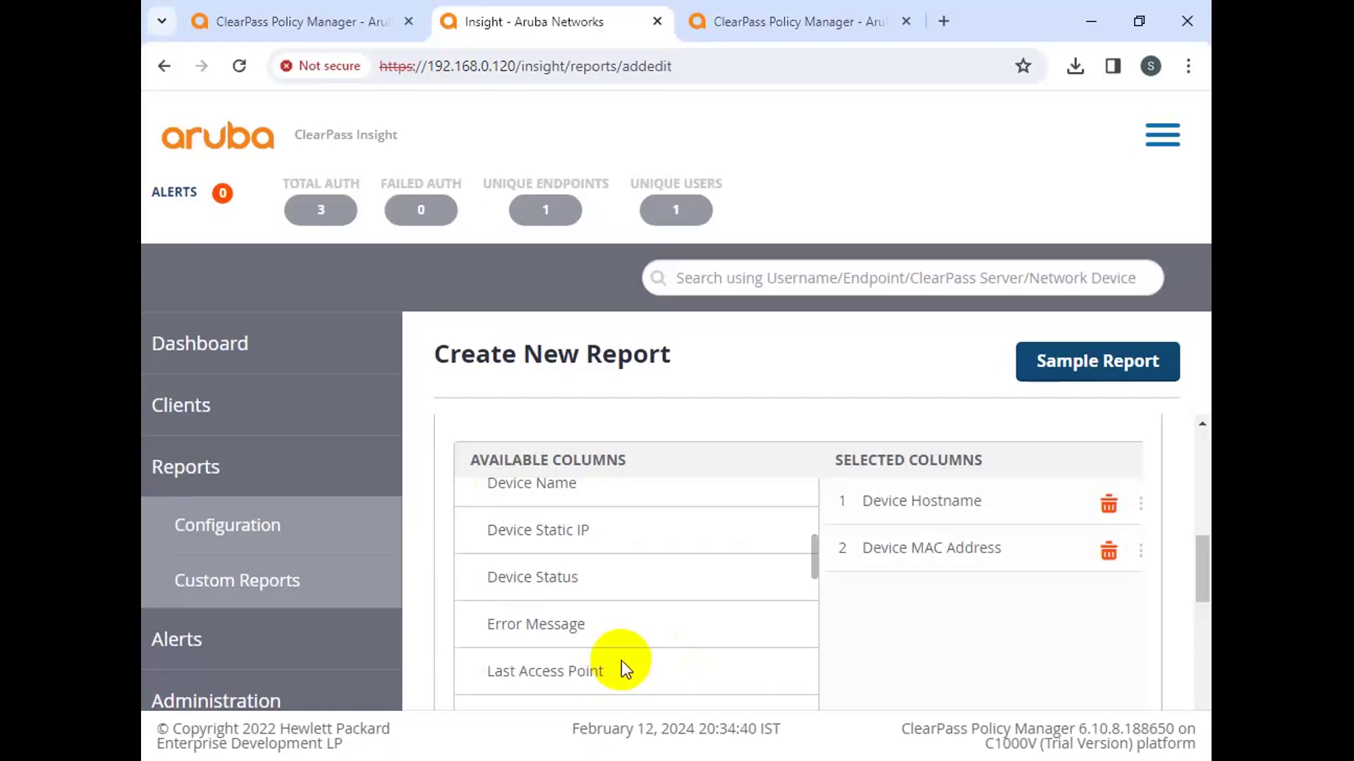
scroll(620, 661, "down", 2)
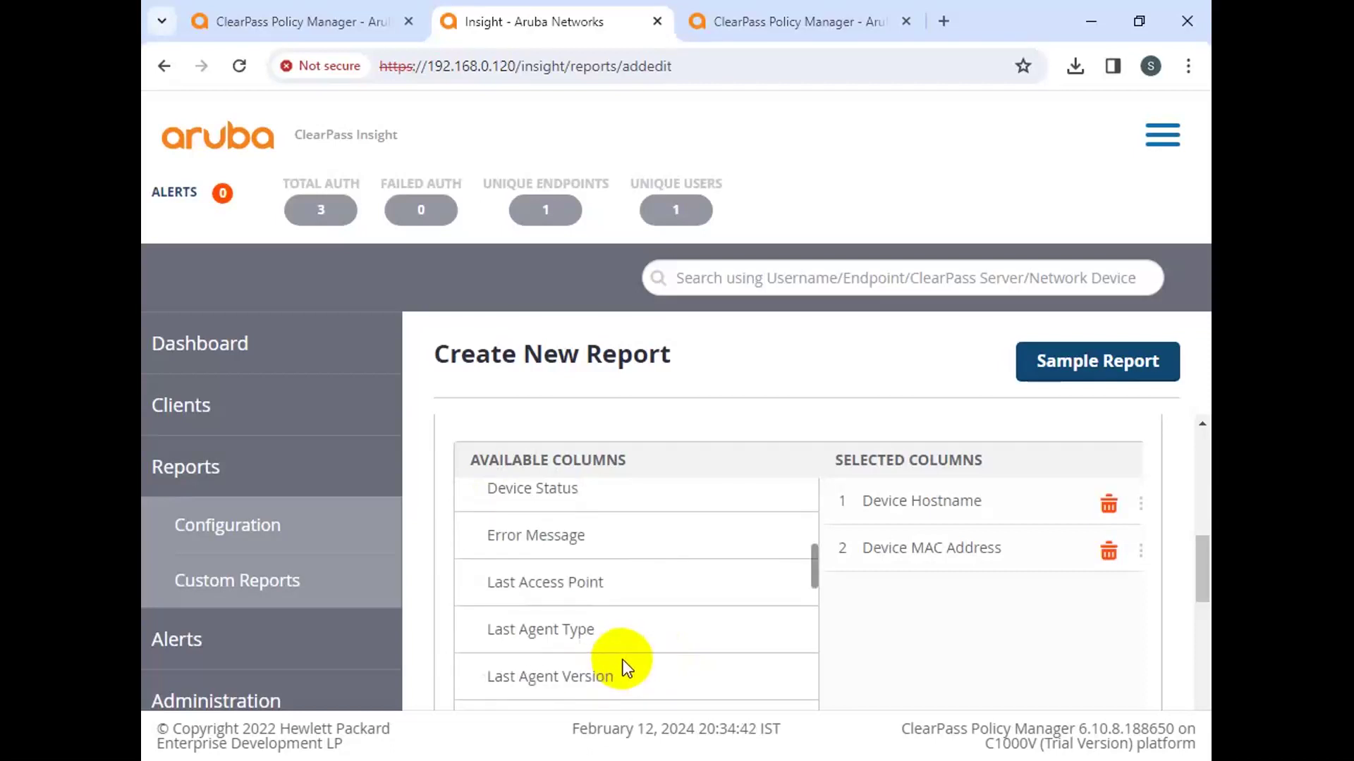
scroll(625, 668, "down", 2)
scroll(625, 668, "down", 2)
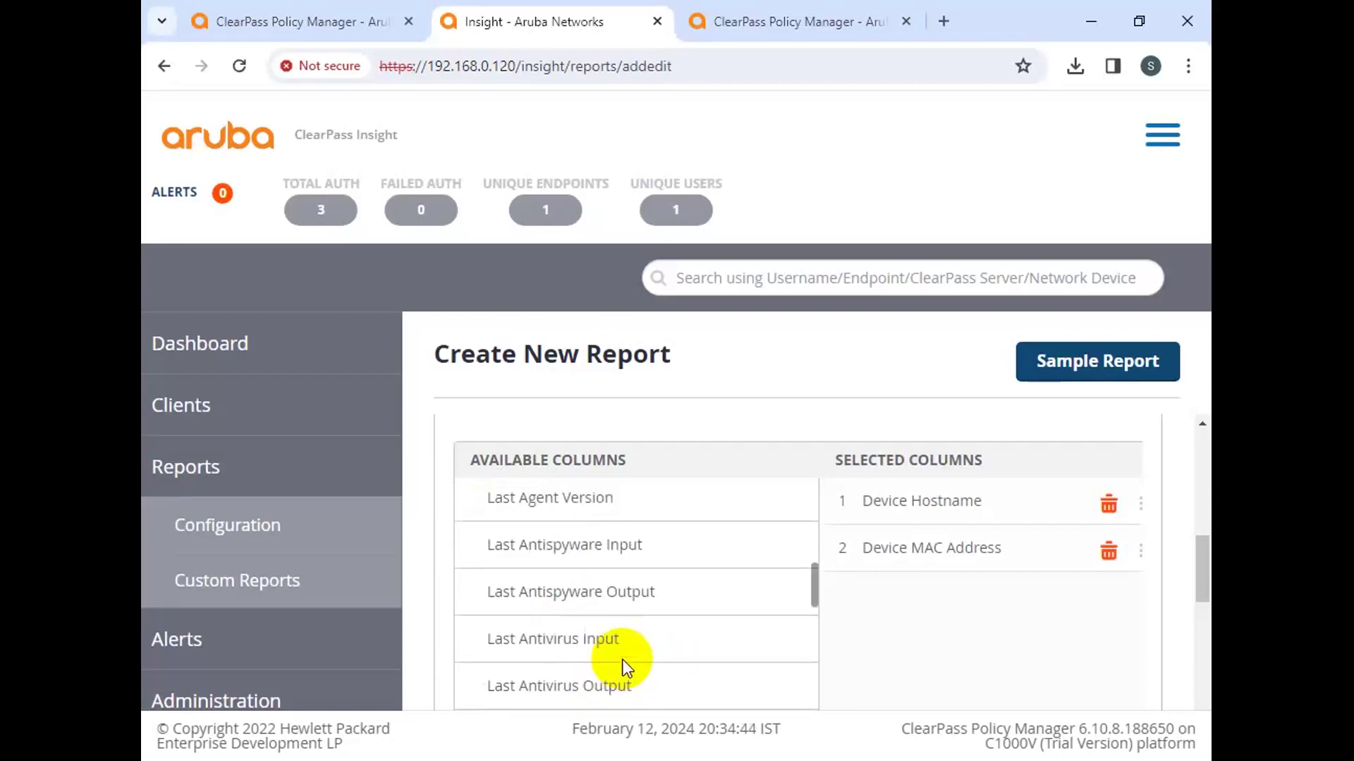
scroll(624, 661, "down", 6)
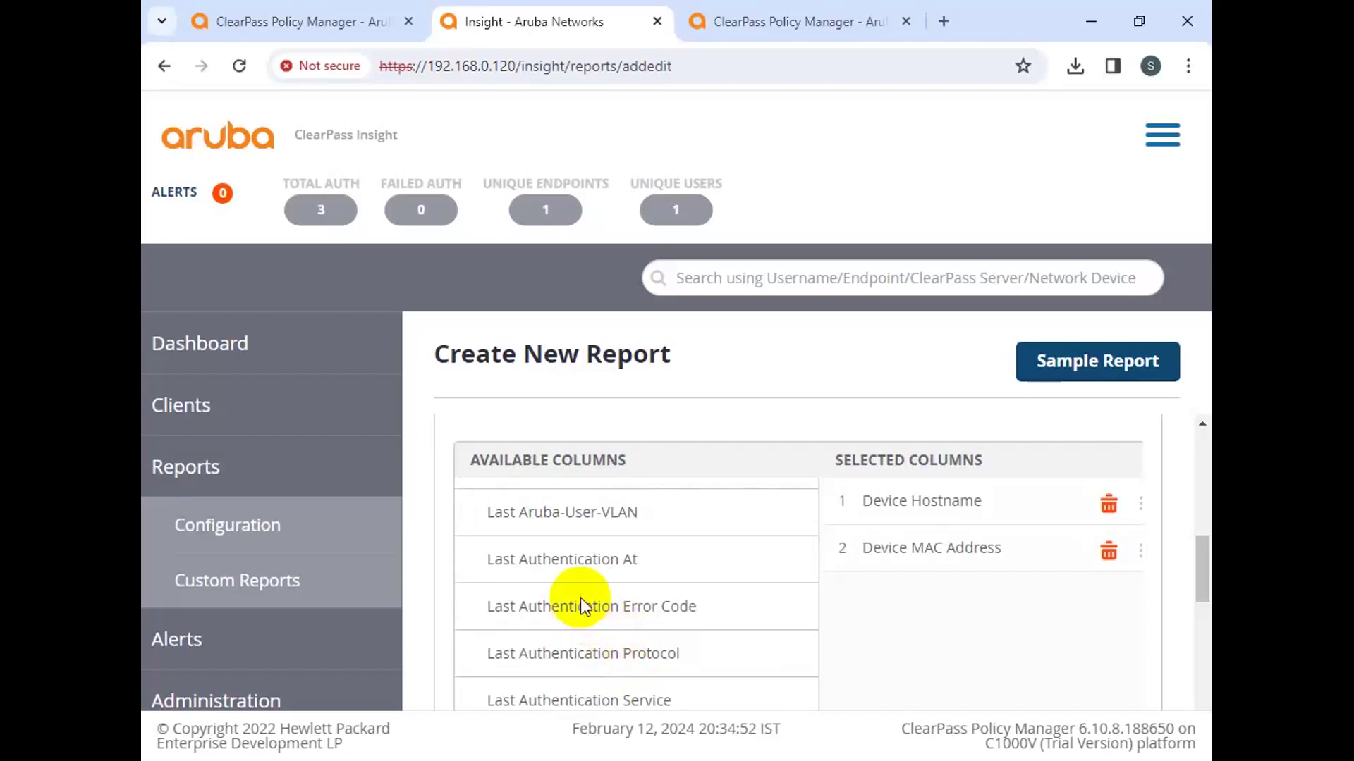
left_click(584, 561)
Step: Add Last IP Address, Last Installed Apps Input and Last Installed Apps Output to the selected CSV raw data columns
scroll(594, 583, "down", 6)
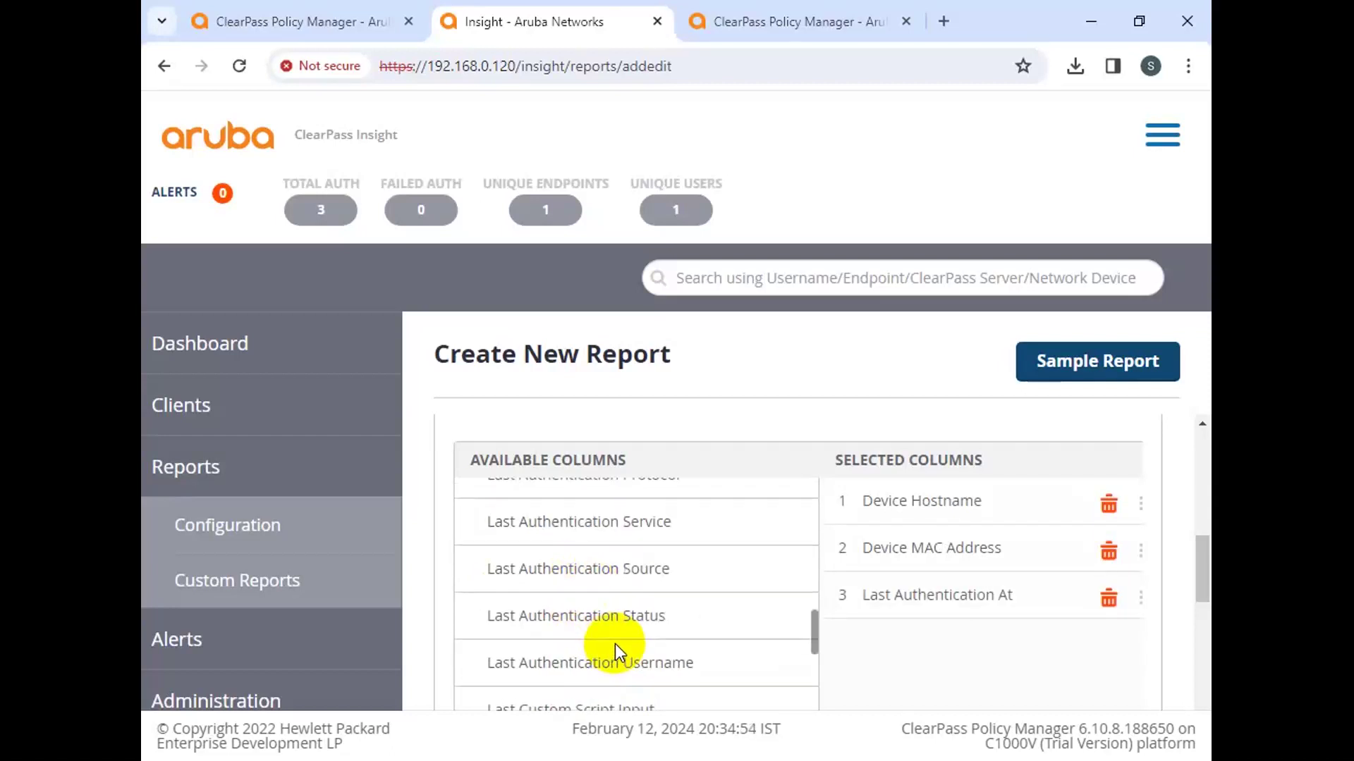
scroll(627, 675, "down", 4)
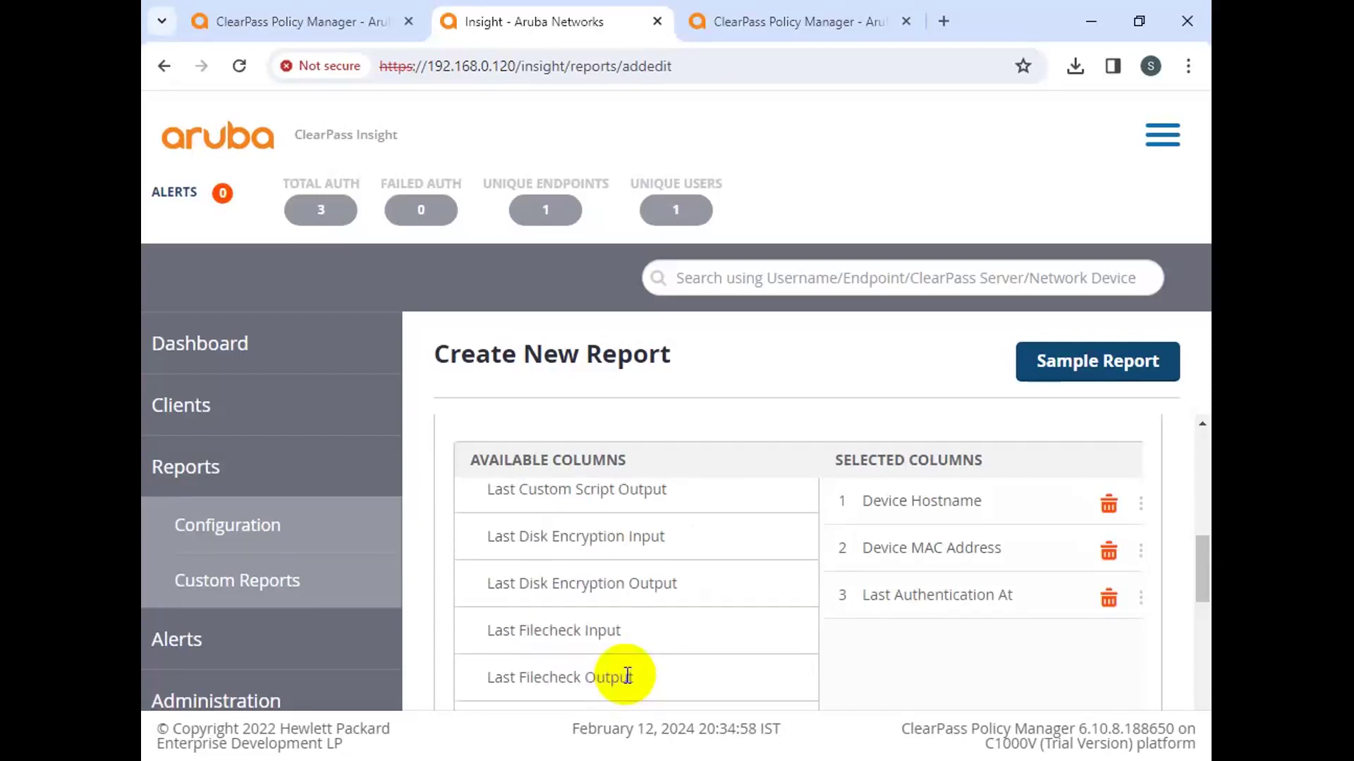
scroll(627, 675, "down", 4)
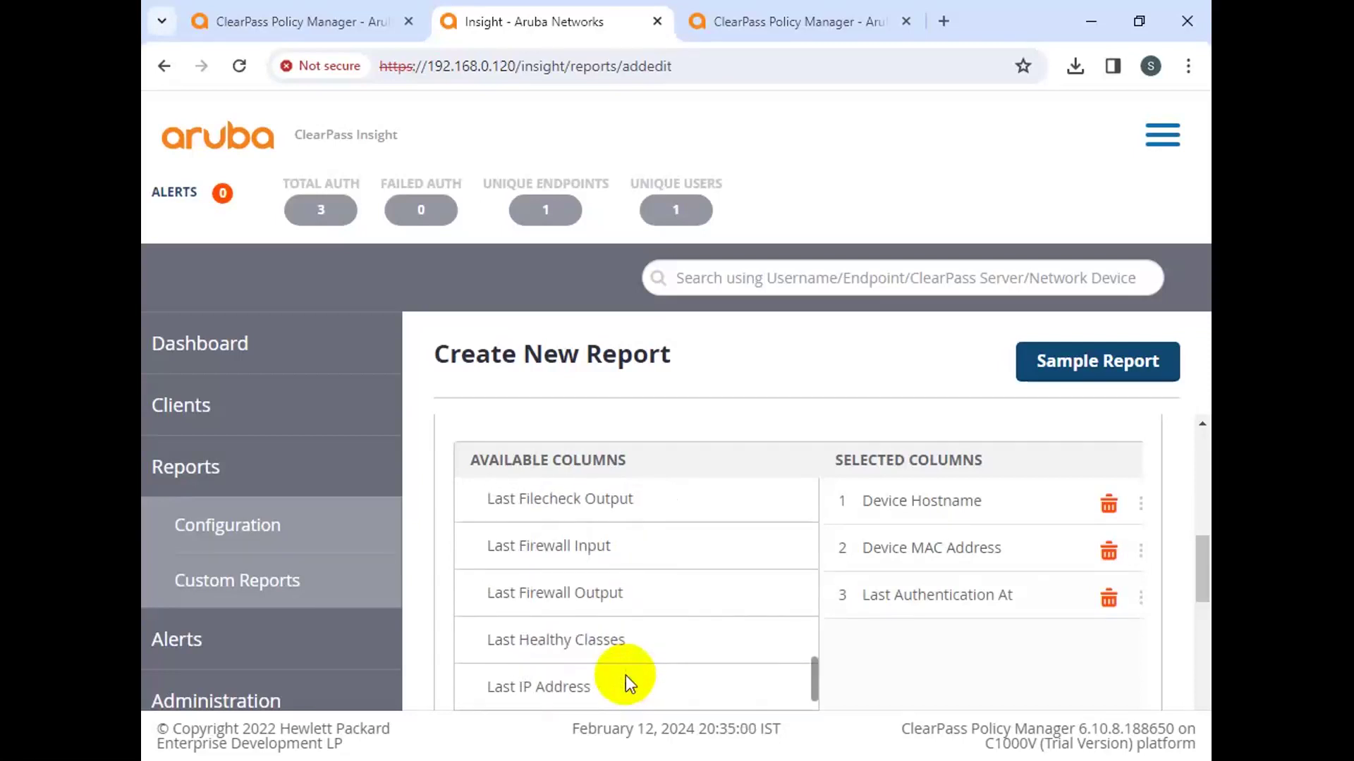
scroll(624, 675, "down", 2)
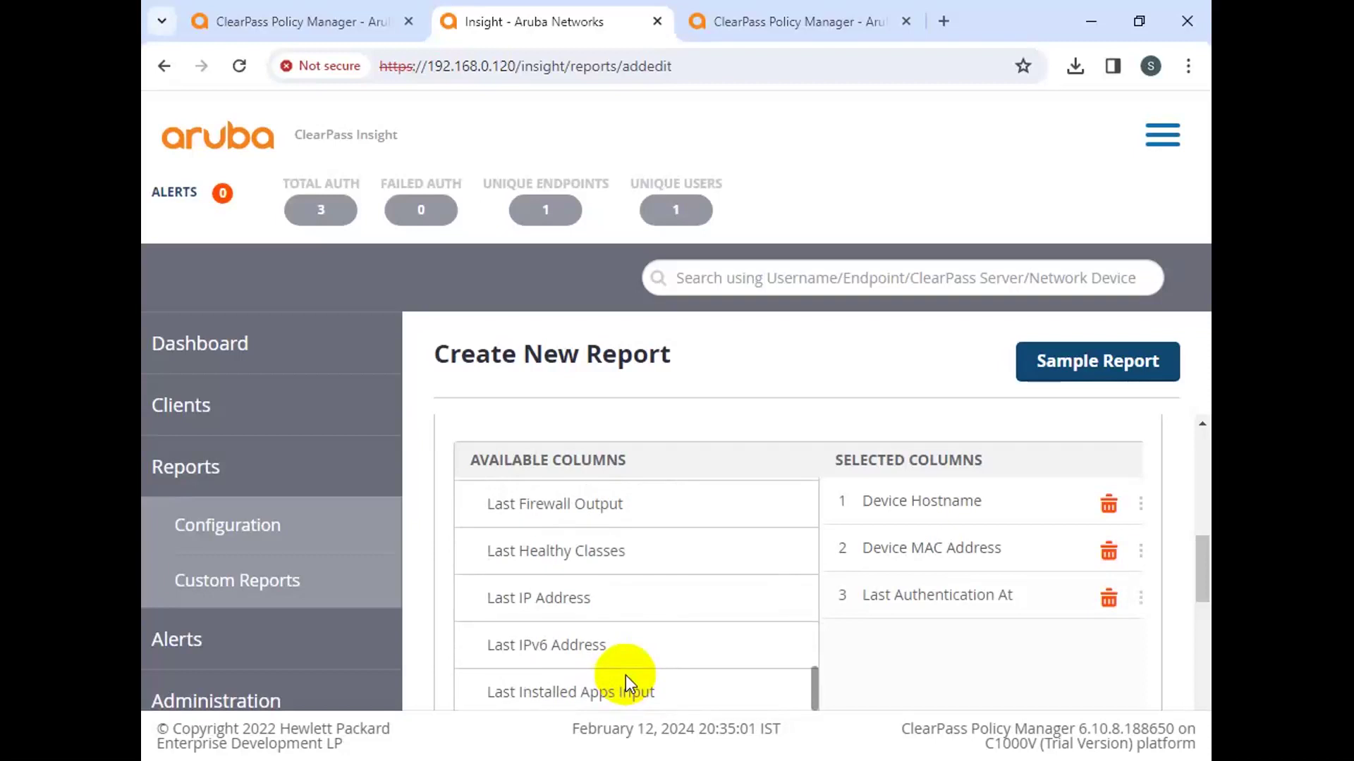
left_click(539, 594)
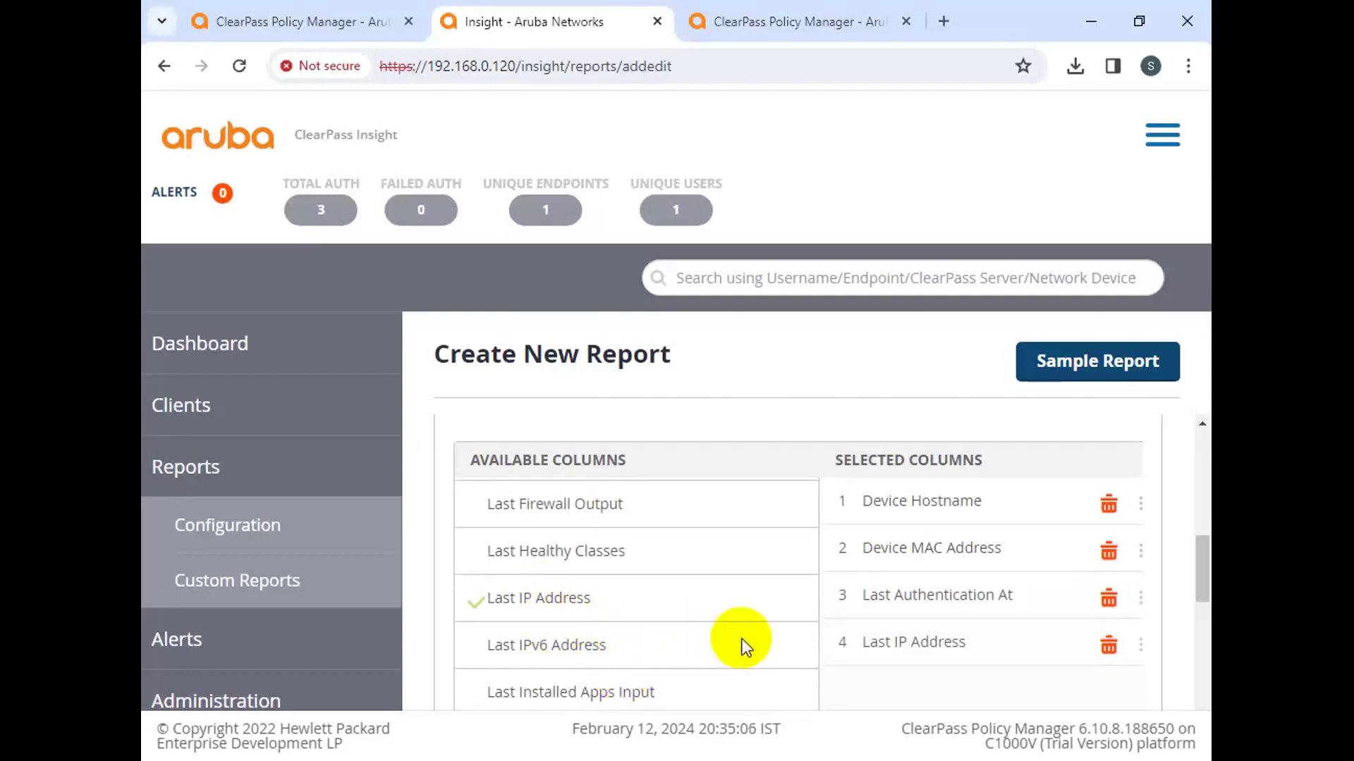
left_click(542, 695)
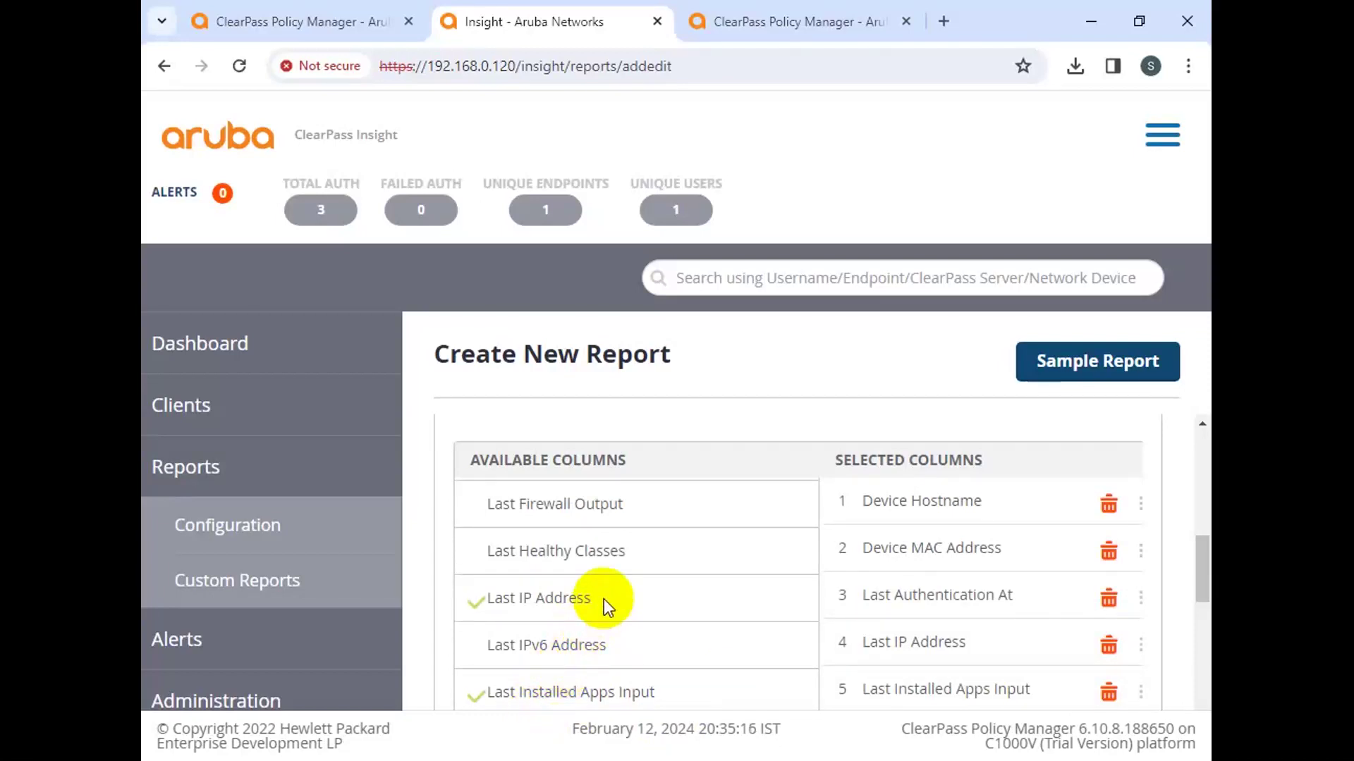
scroll(604, 598, "down", 1)
left_click(579, 649)
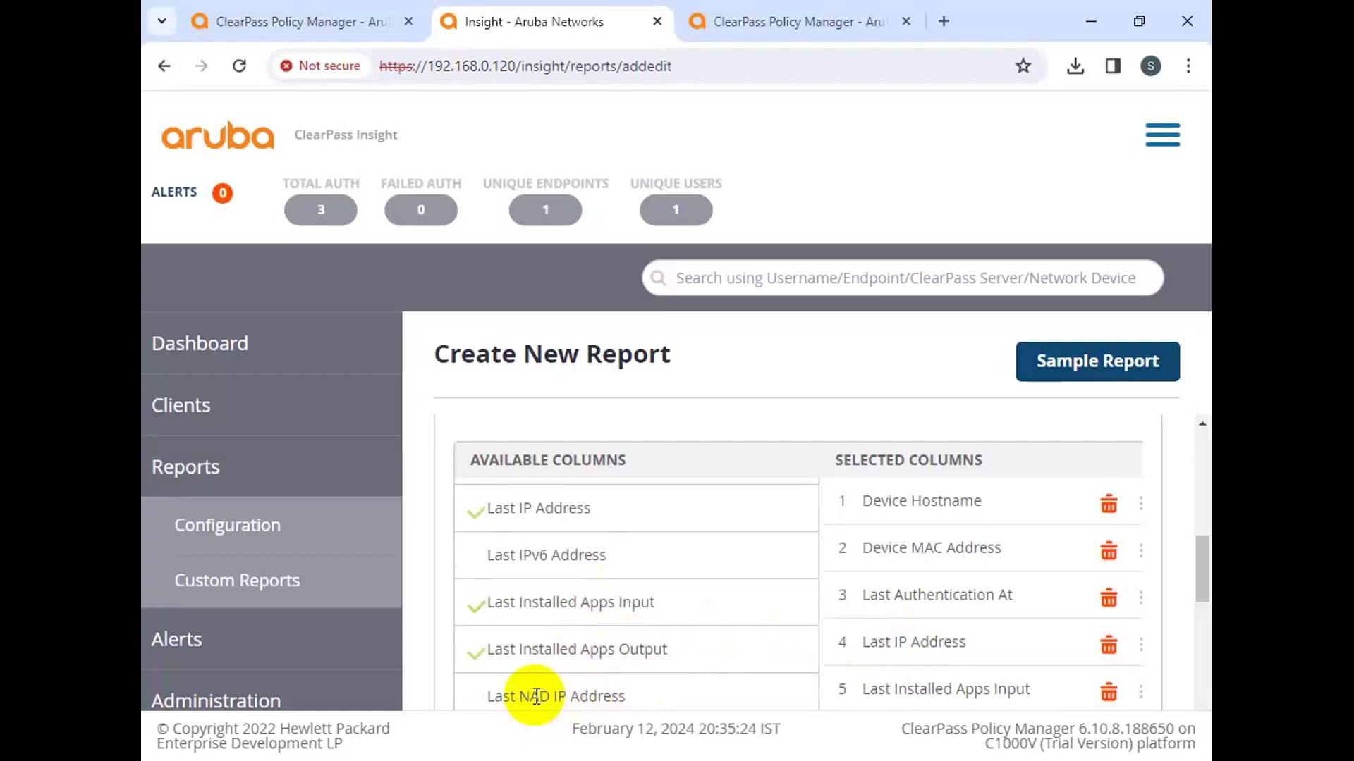
scroll(557, 680, "down", 1)
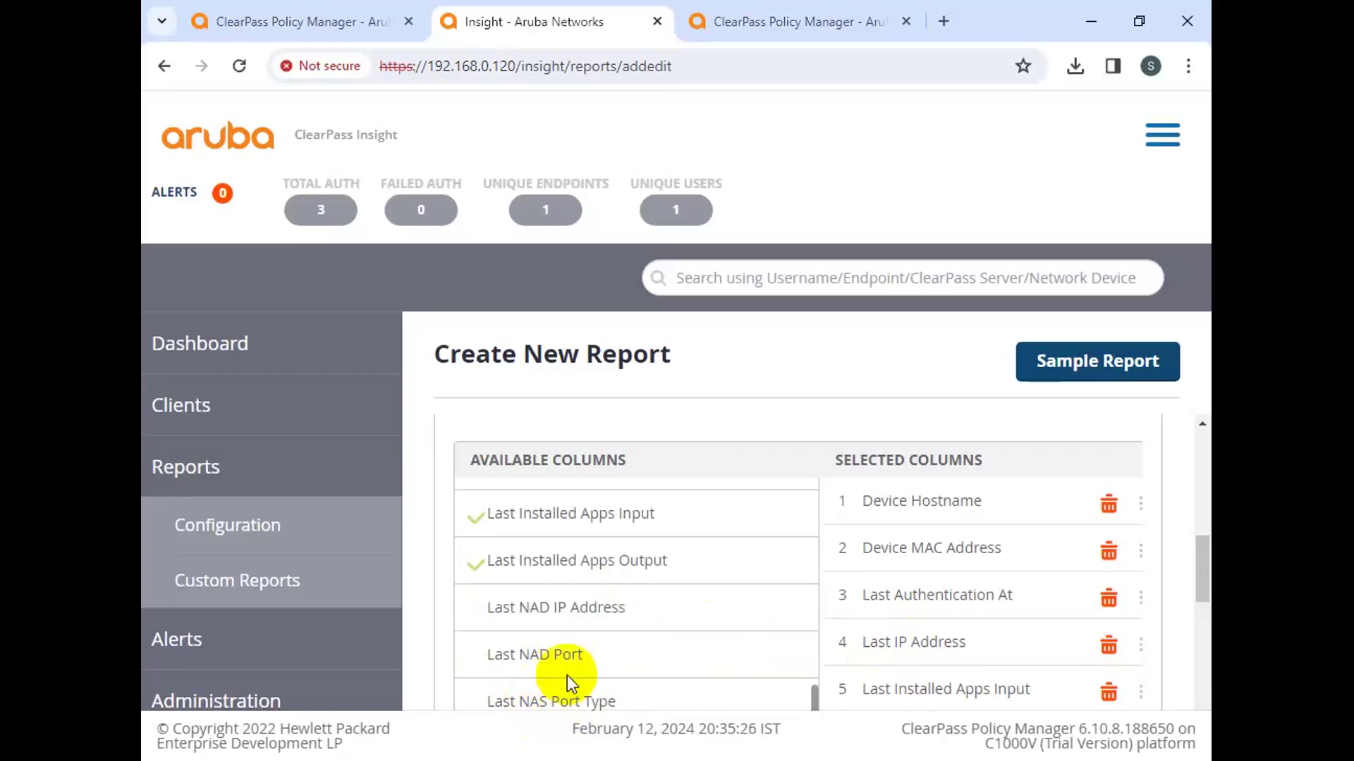
left_click_drag(484, 608, 632, 612)
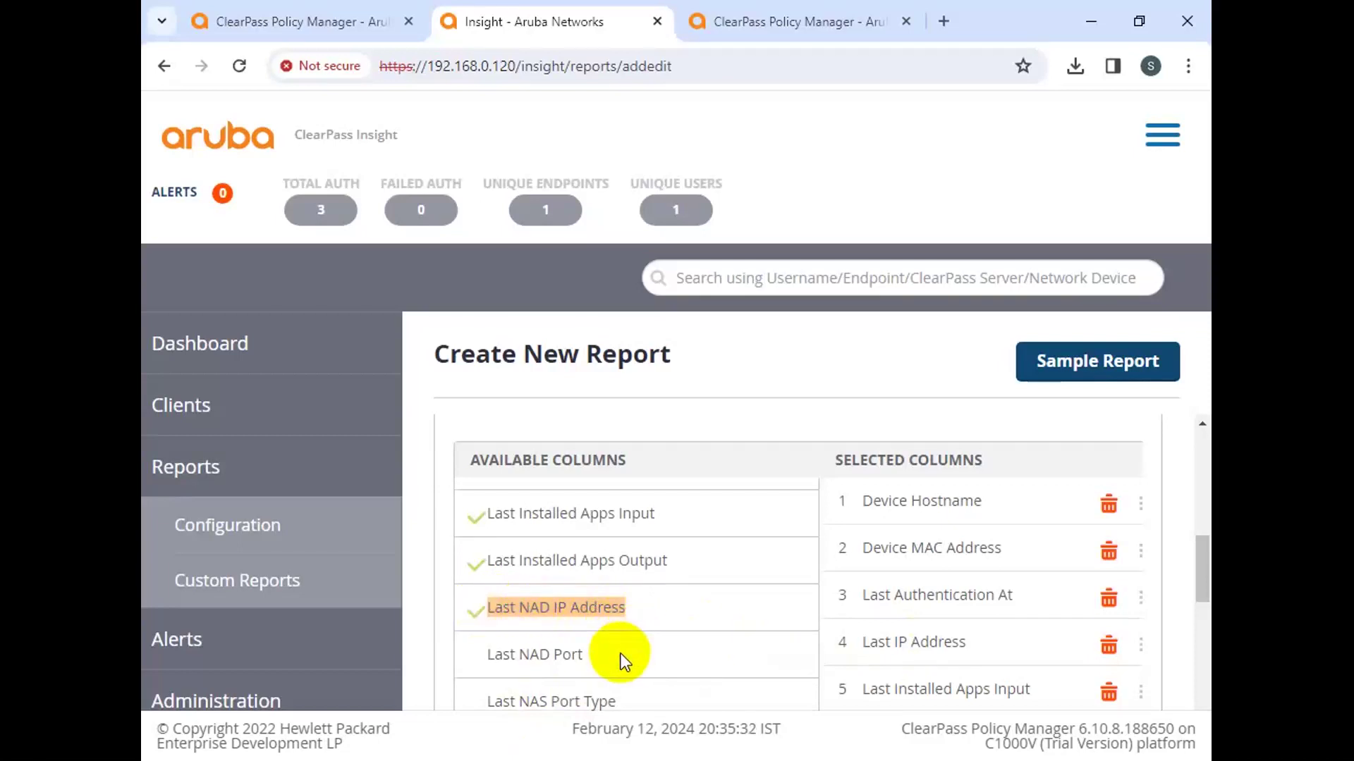
left_click(582, 610)
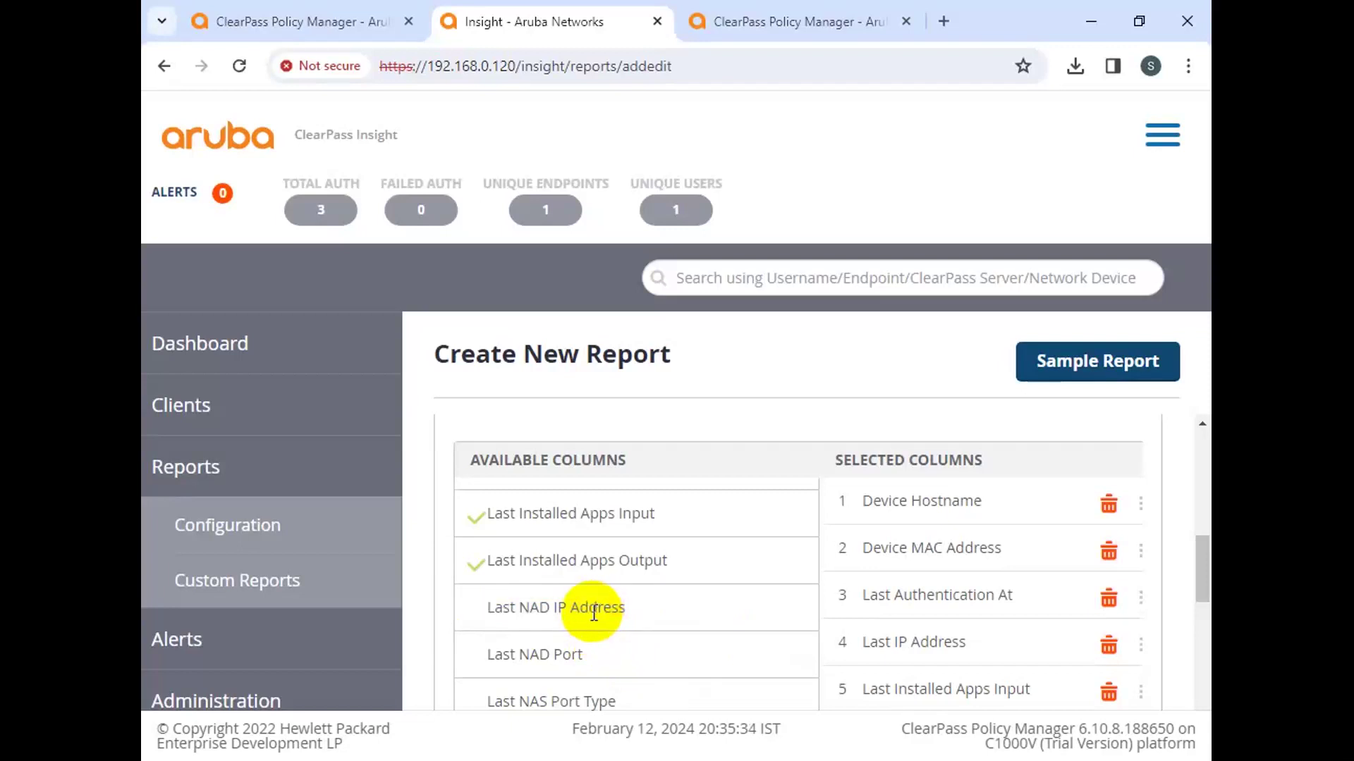
Step: Review the remaining available columns, the order of the selected CSV columns and the logo and branding section
scroll(607, 671, "down", 3)
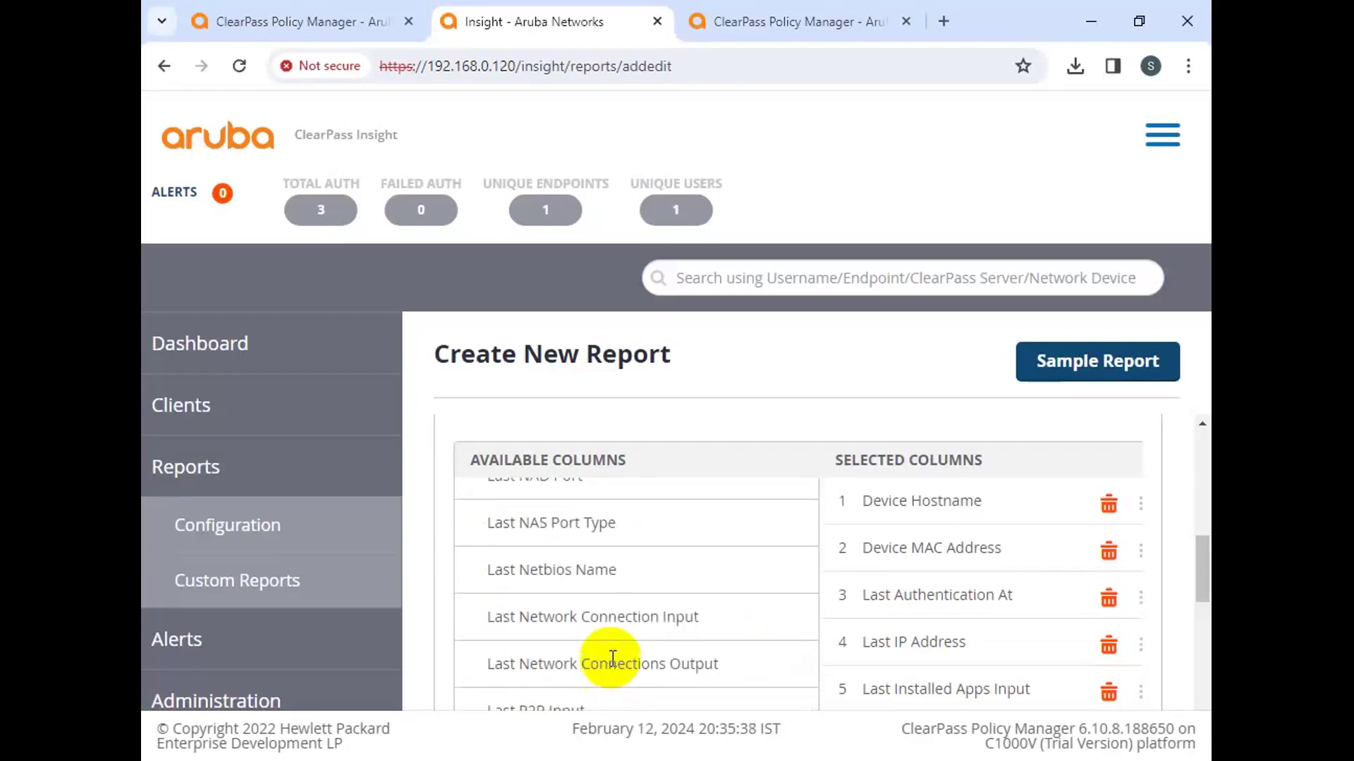
scroll(613, 657, "down", 1)
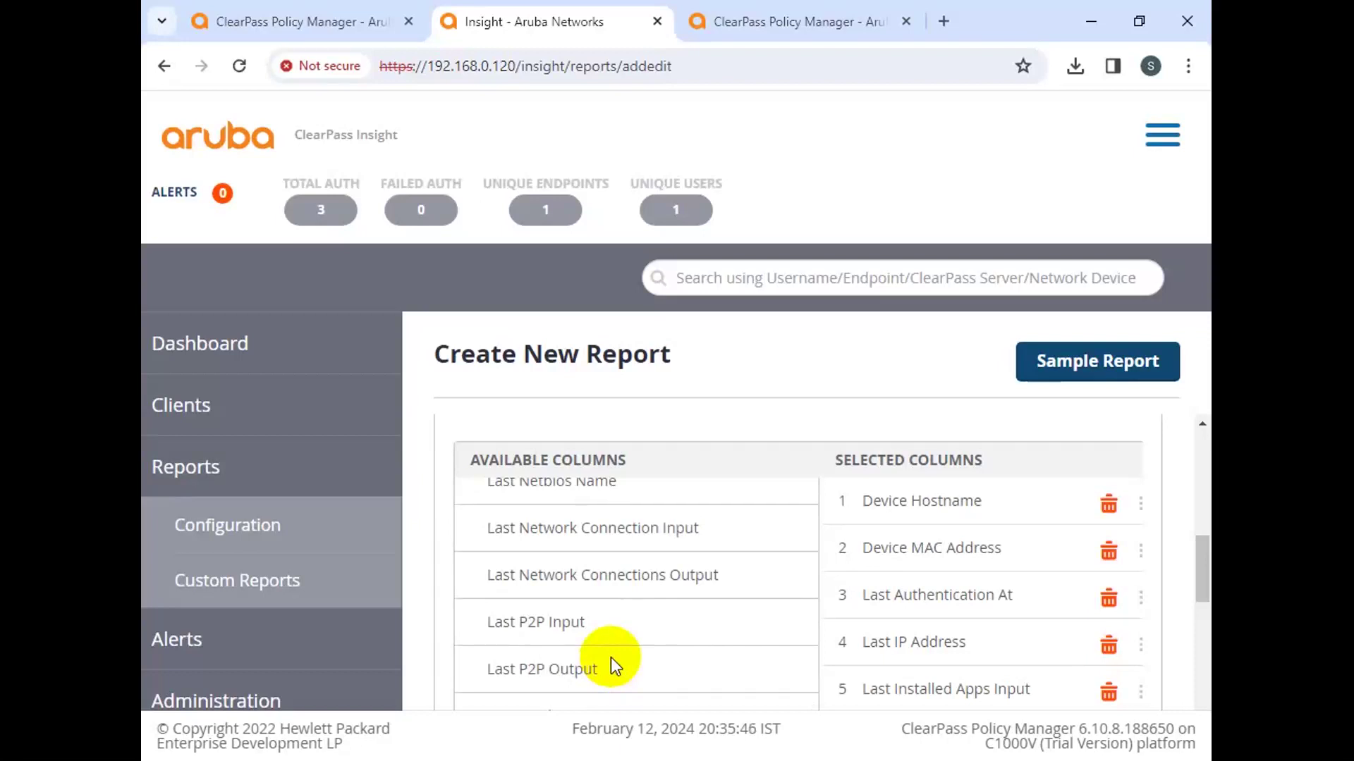
scroll(611, 657, "down", 3)
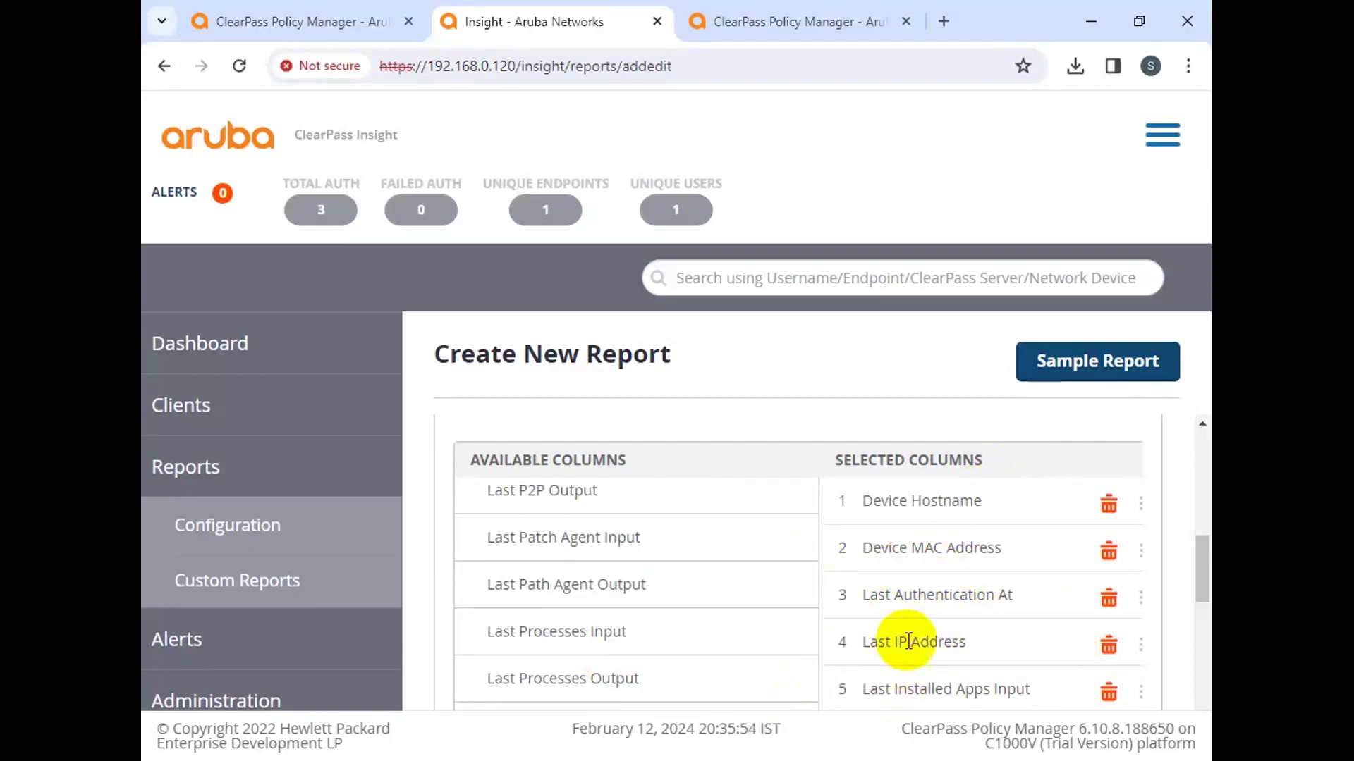
scroll(924, 624, "down", 3)
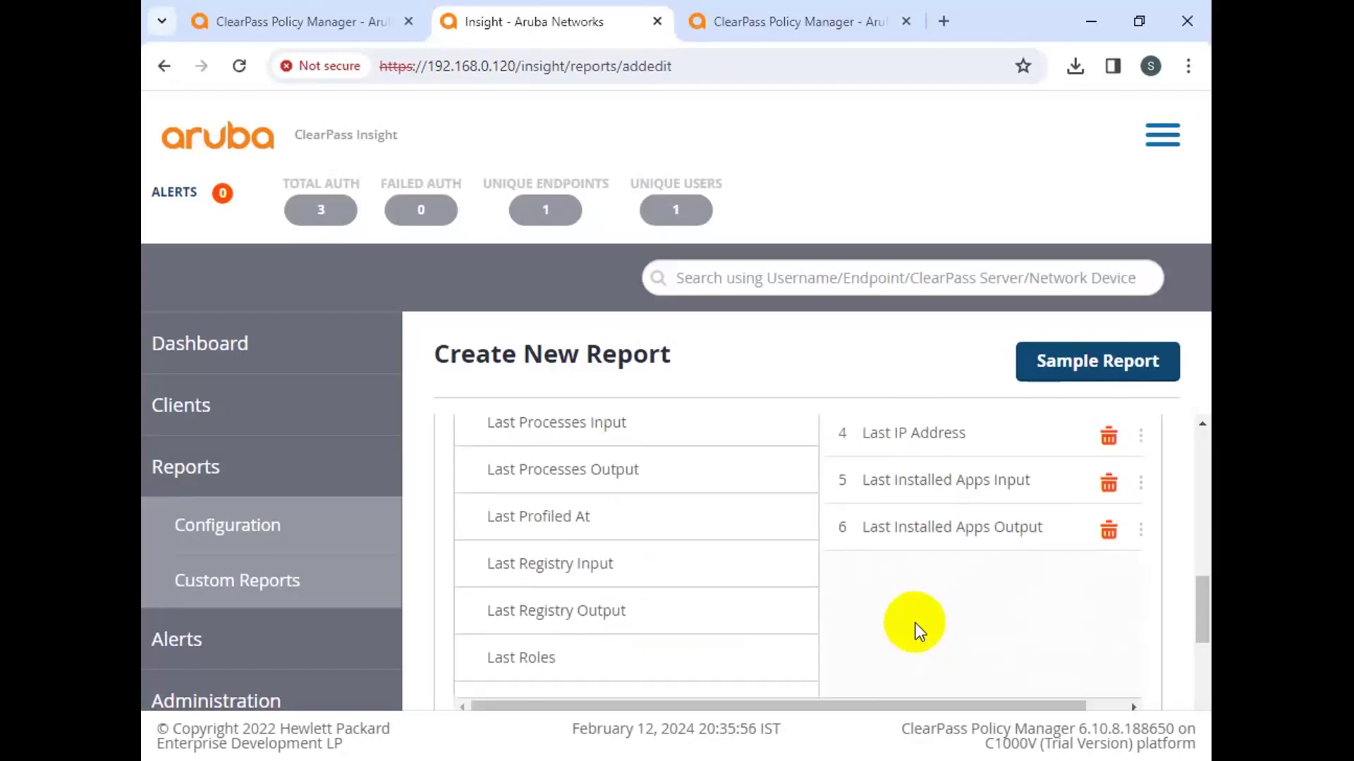
scroll(913, 626, "up", 3)
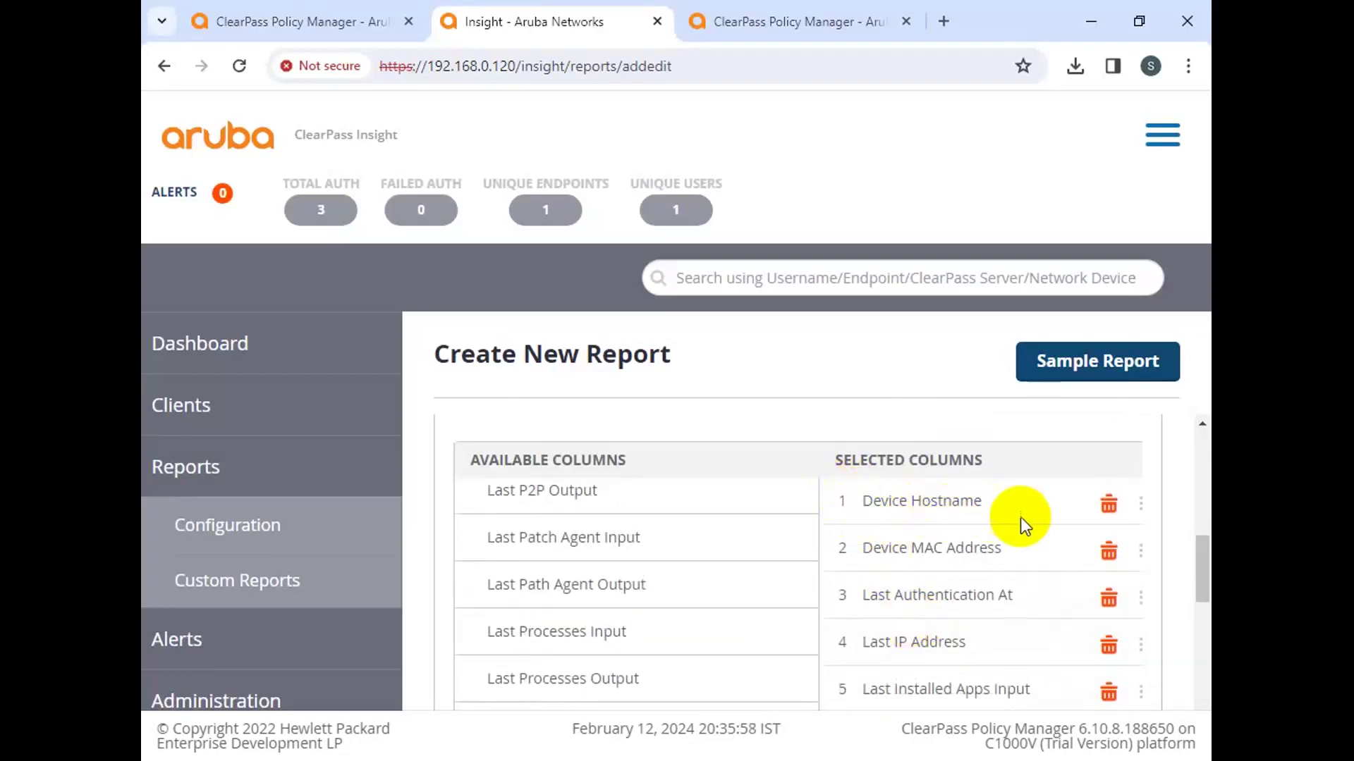
mouse_move(857, 596)
left_mouse_down()
mouse_move(924, 596)
mouse_move(867, 596)
left_mouse_up()
scroll(963, 606, "down", 2)
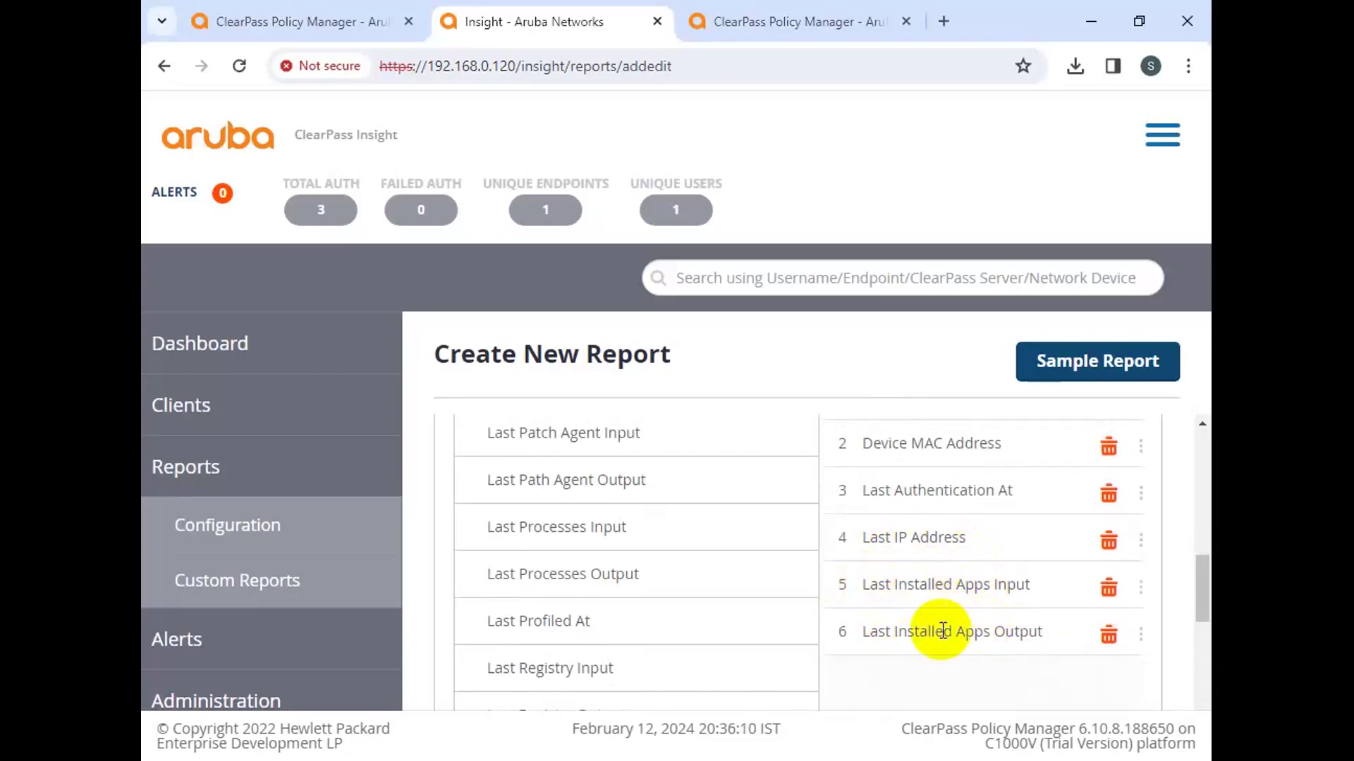
scroll(904, 574, "down", 3)
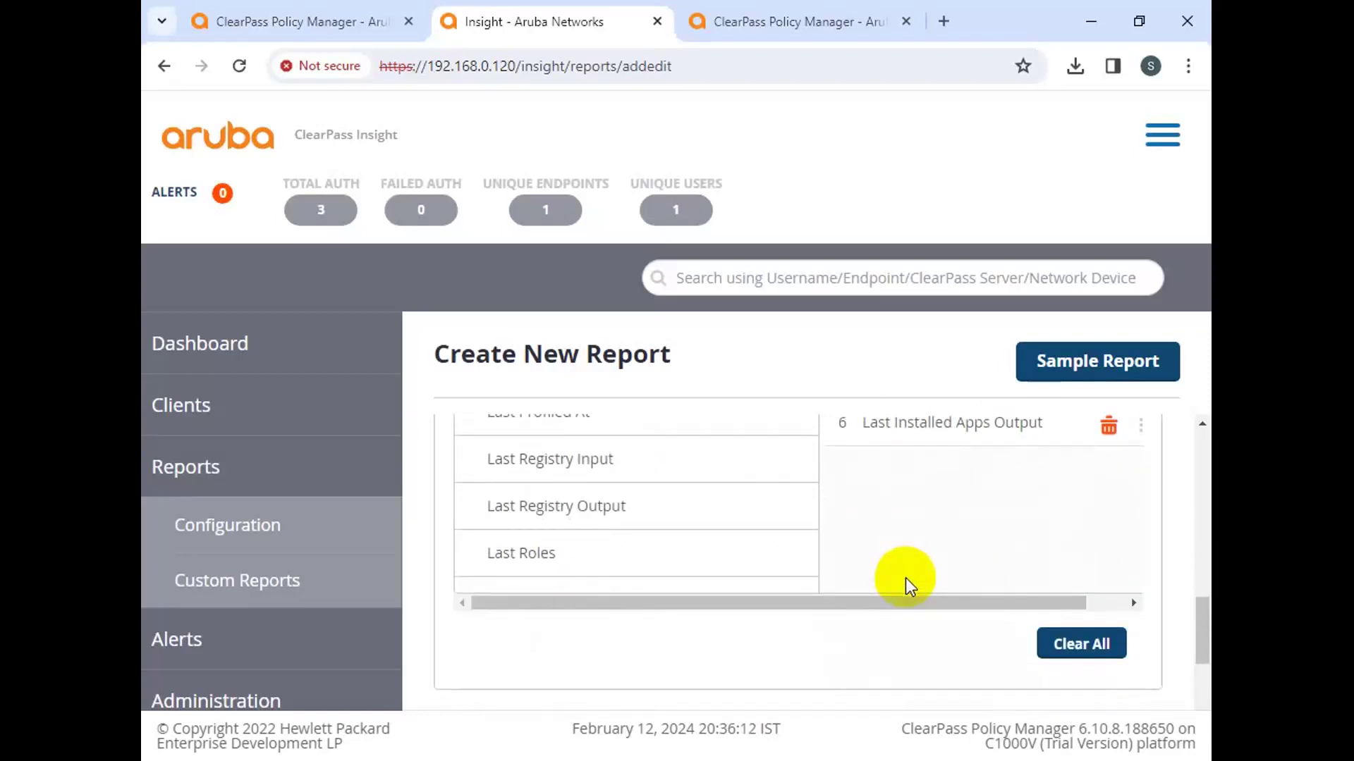
scroll(905, 578, "down", 5)
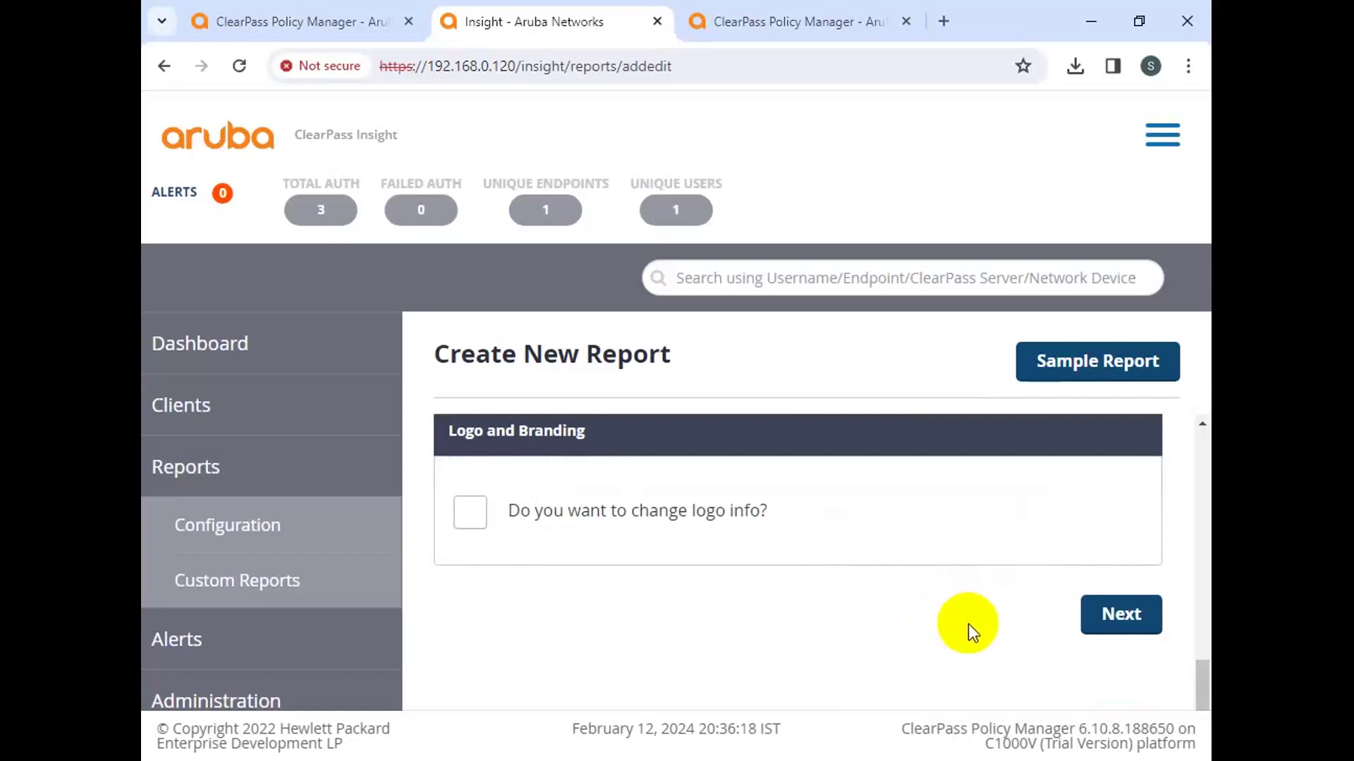
scroll(1002, 636, "up", 5)
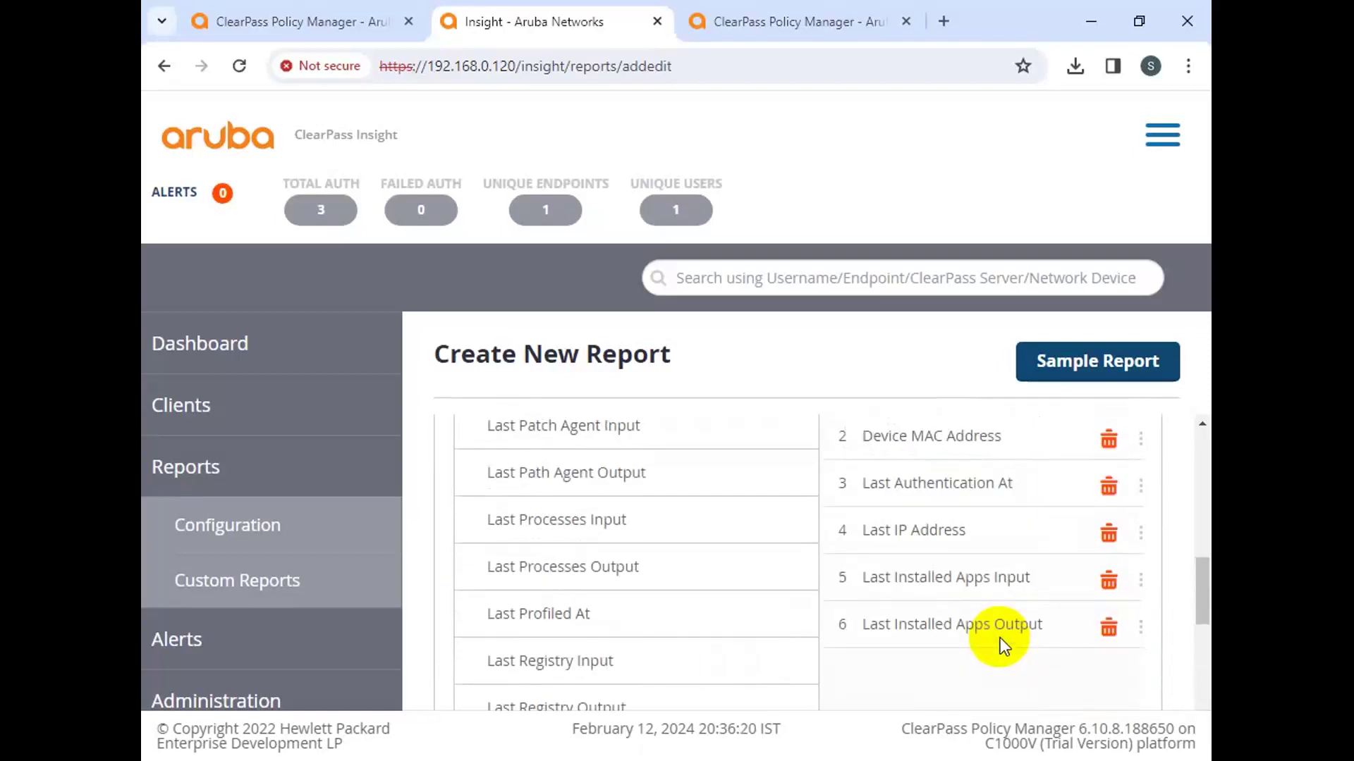
Step: Add Last SPT to the selected CSV raw data columns and proceed to the Report Summary
scroll(619, 612, "up", 3)
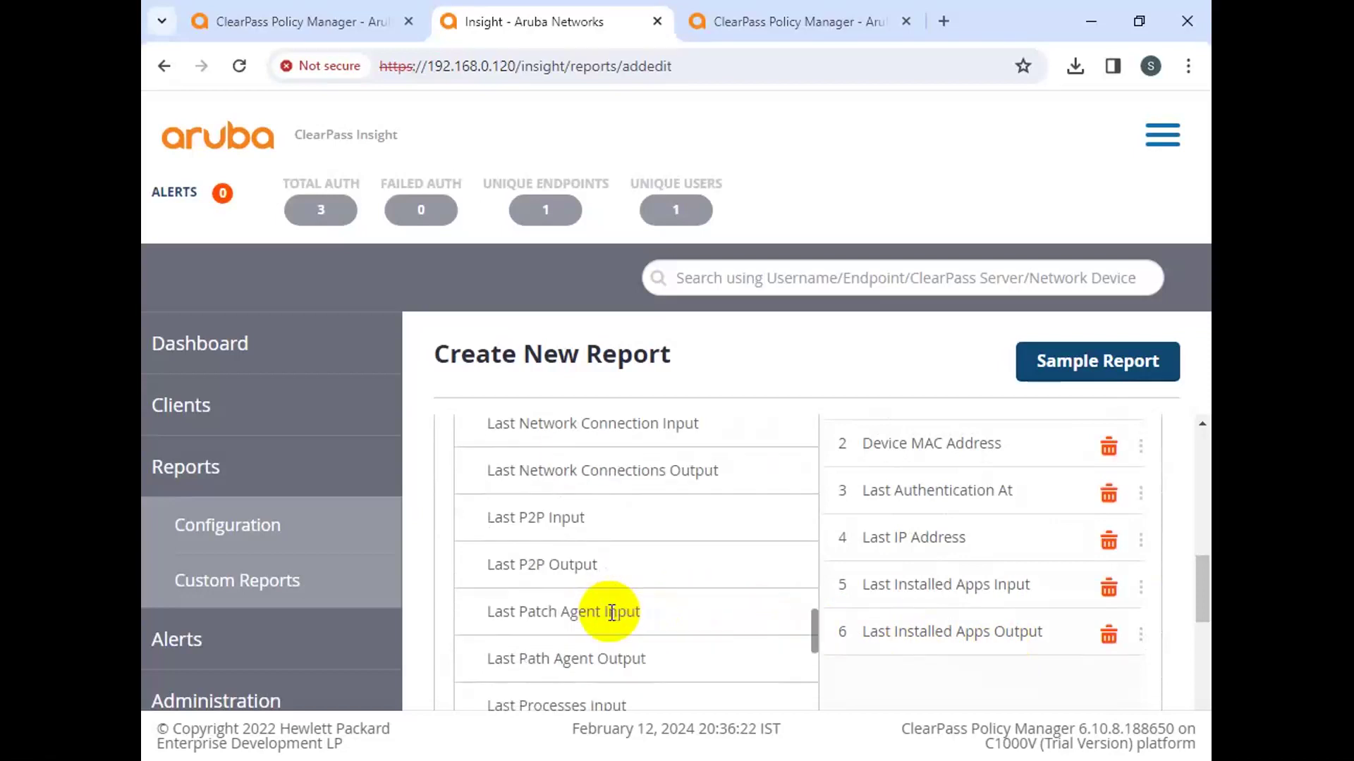
scroll(612, 612, "up", 6)
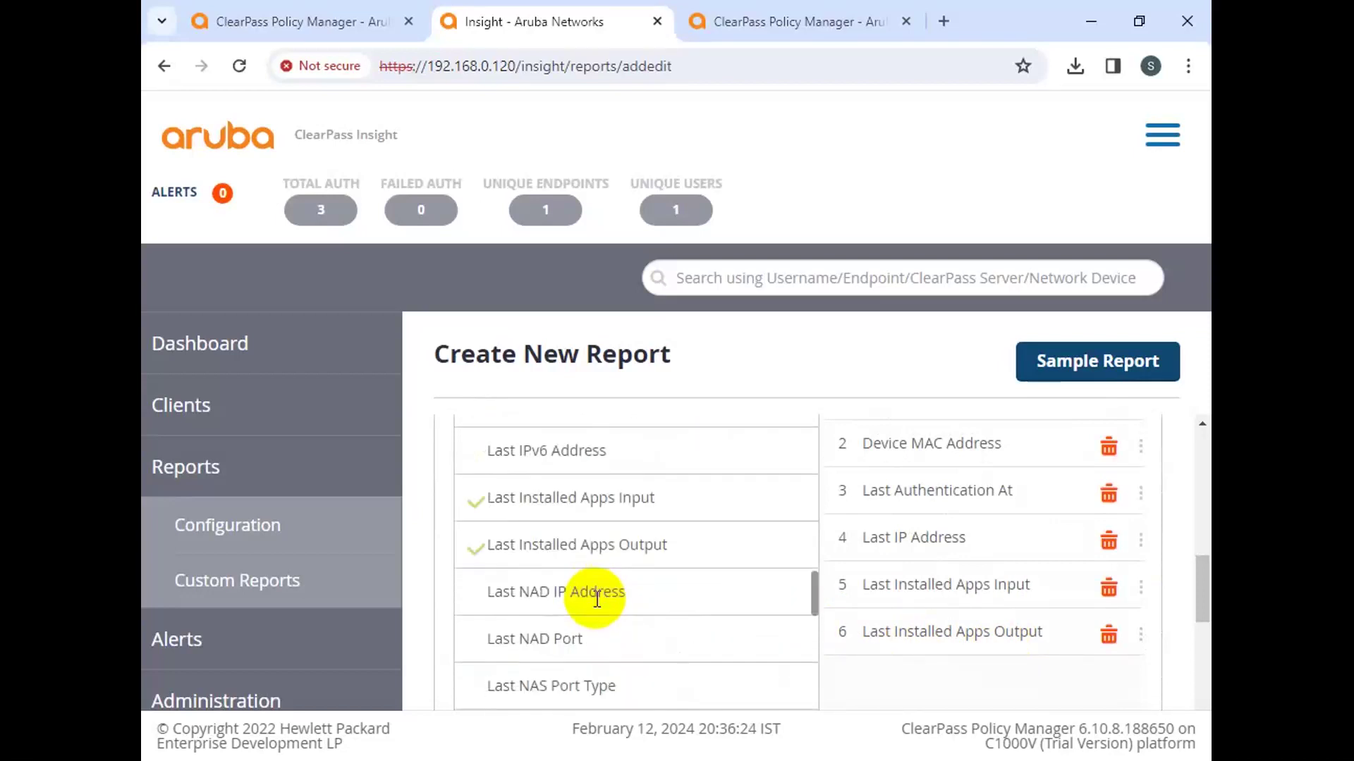
scroll(595, 599, "up", 10)
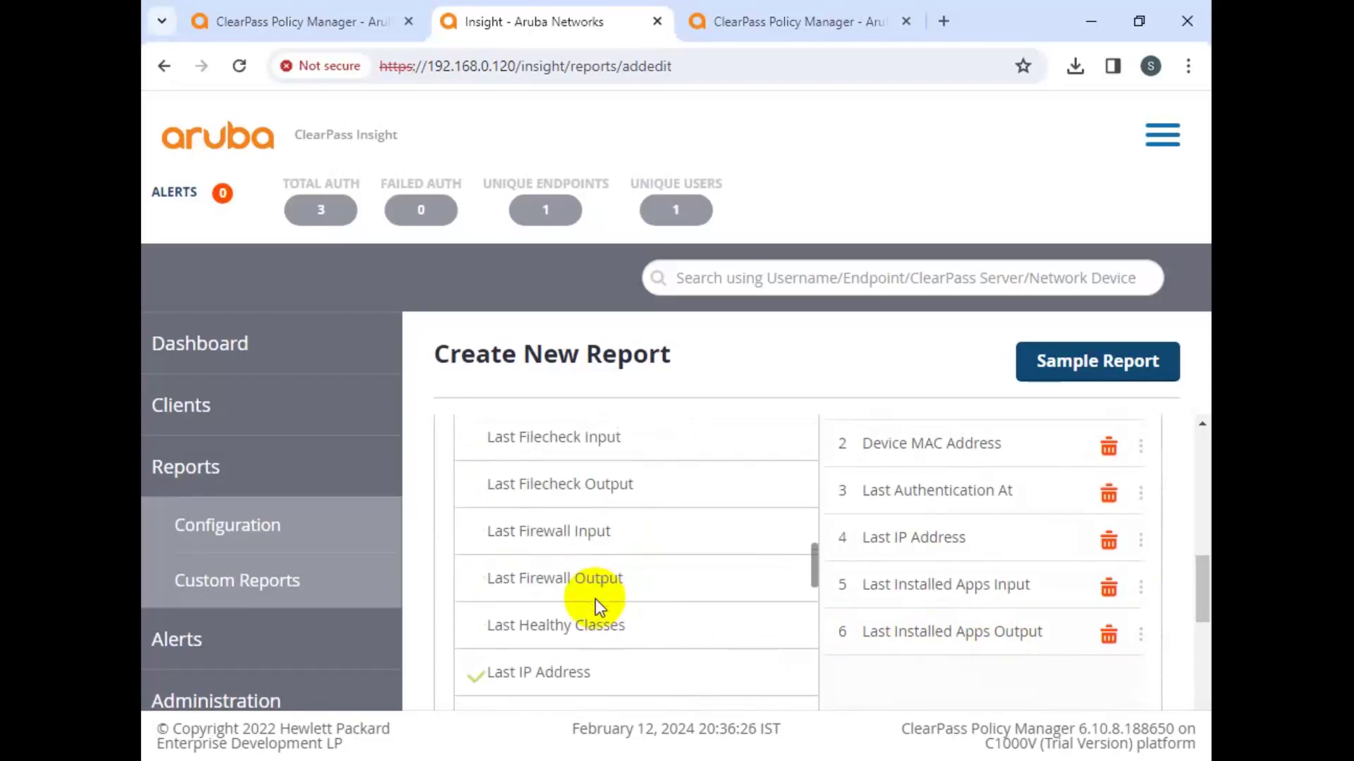
scroll(597, 598, "up", 10)
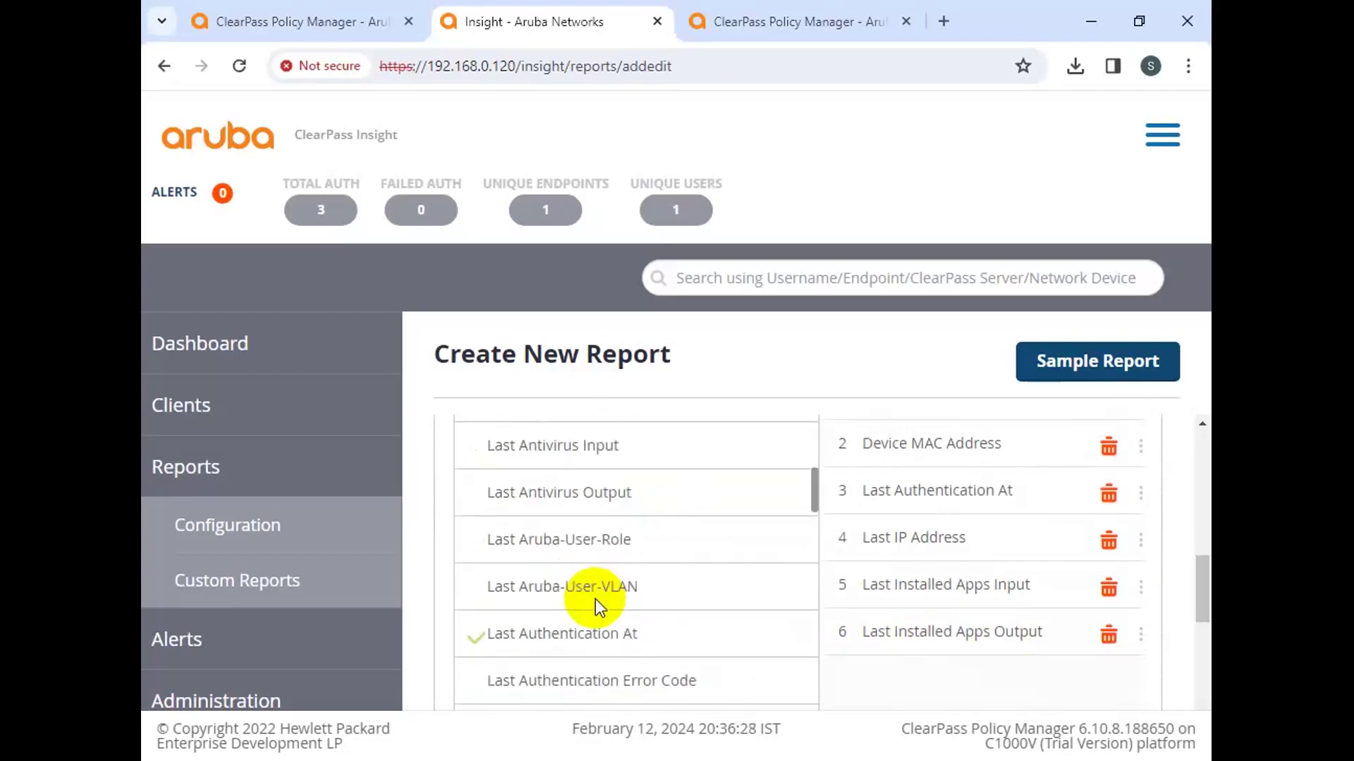
scroll(596, 598, "up", 10)
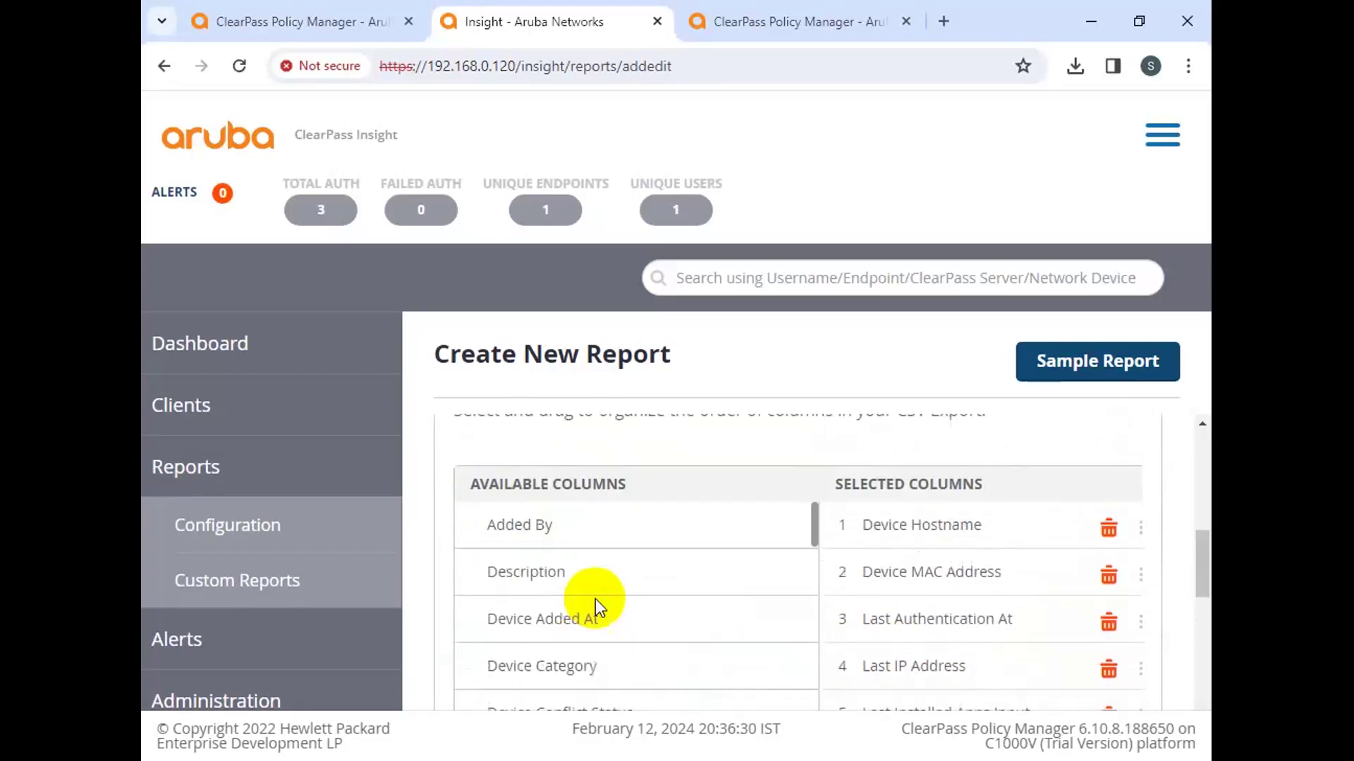
scroll(595, 598, "down", 6)
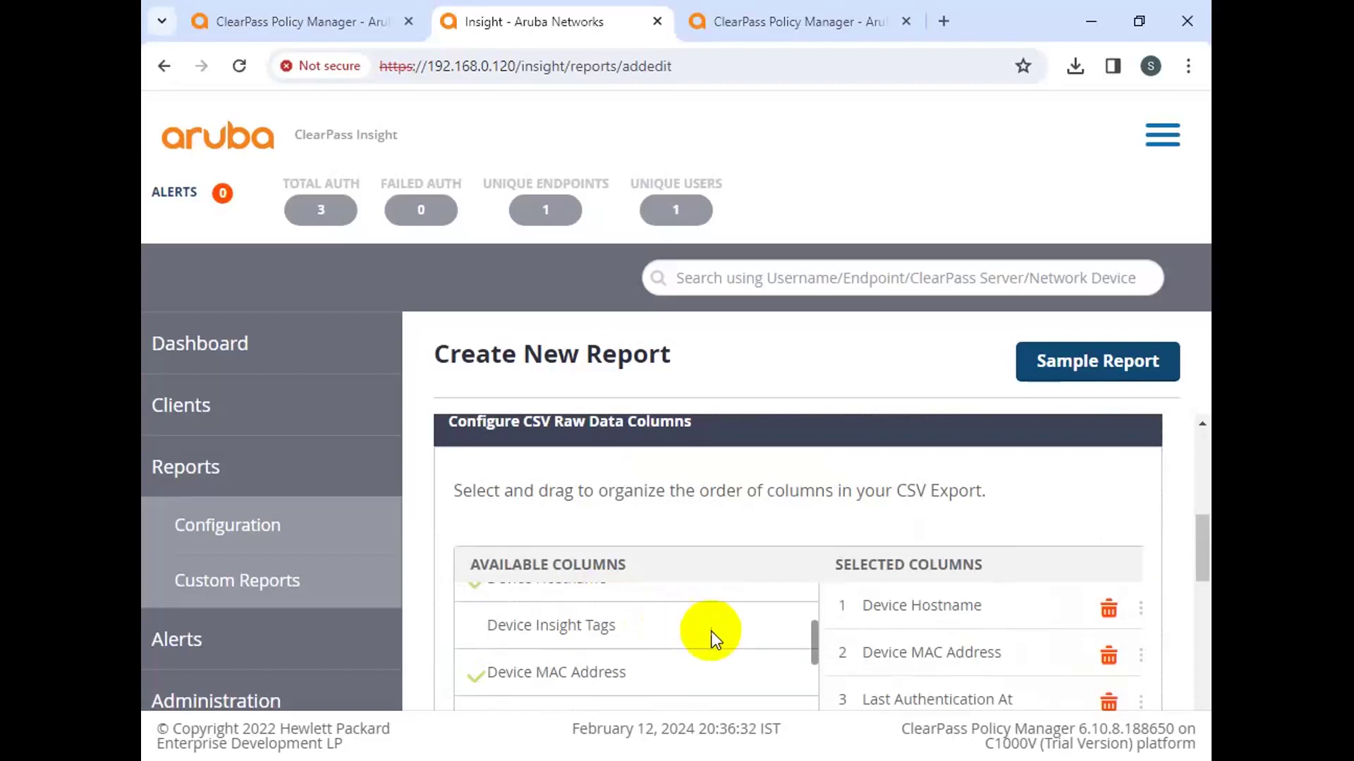
scroll(682, 644, "down", 4)
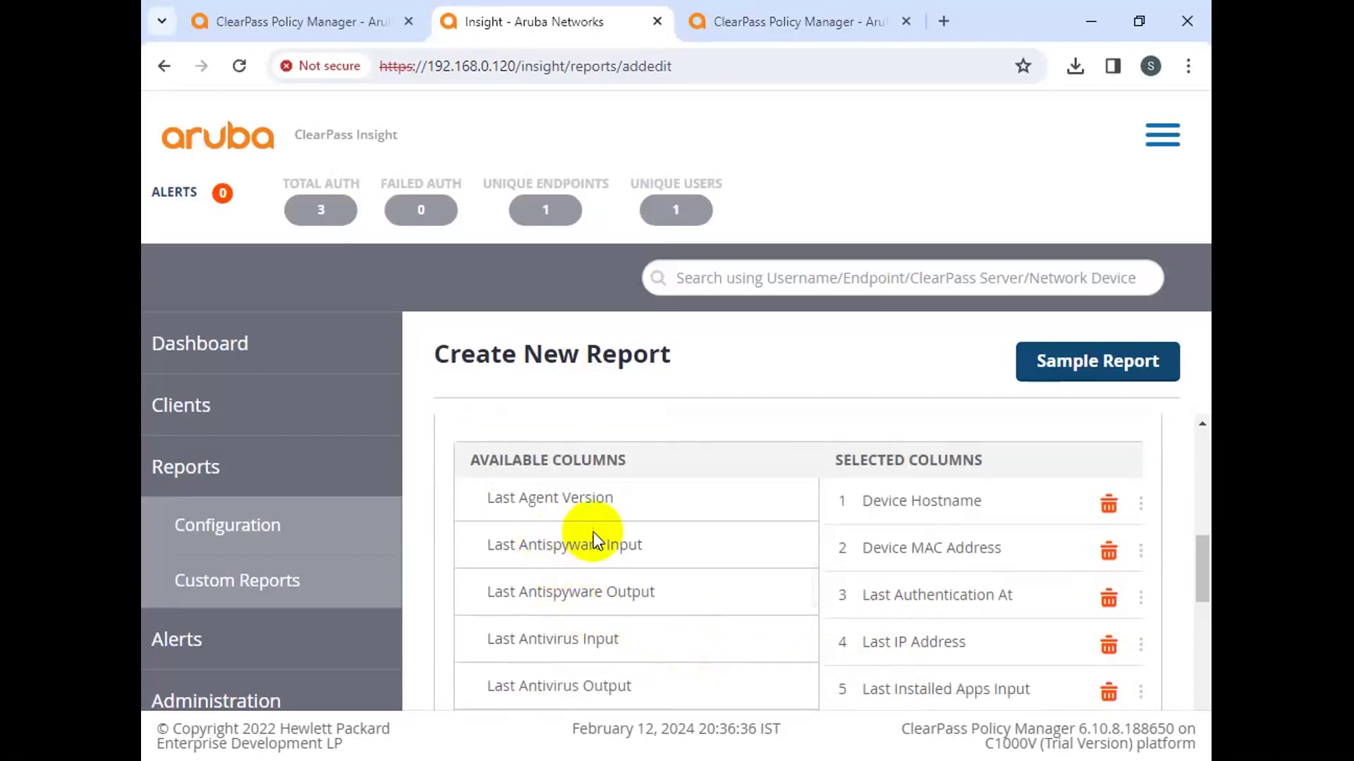
scroll(635, 593, "down", 1)
scroll(653, 611, "down", 3)
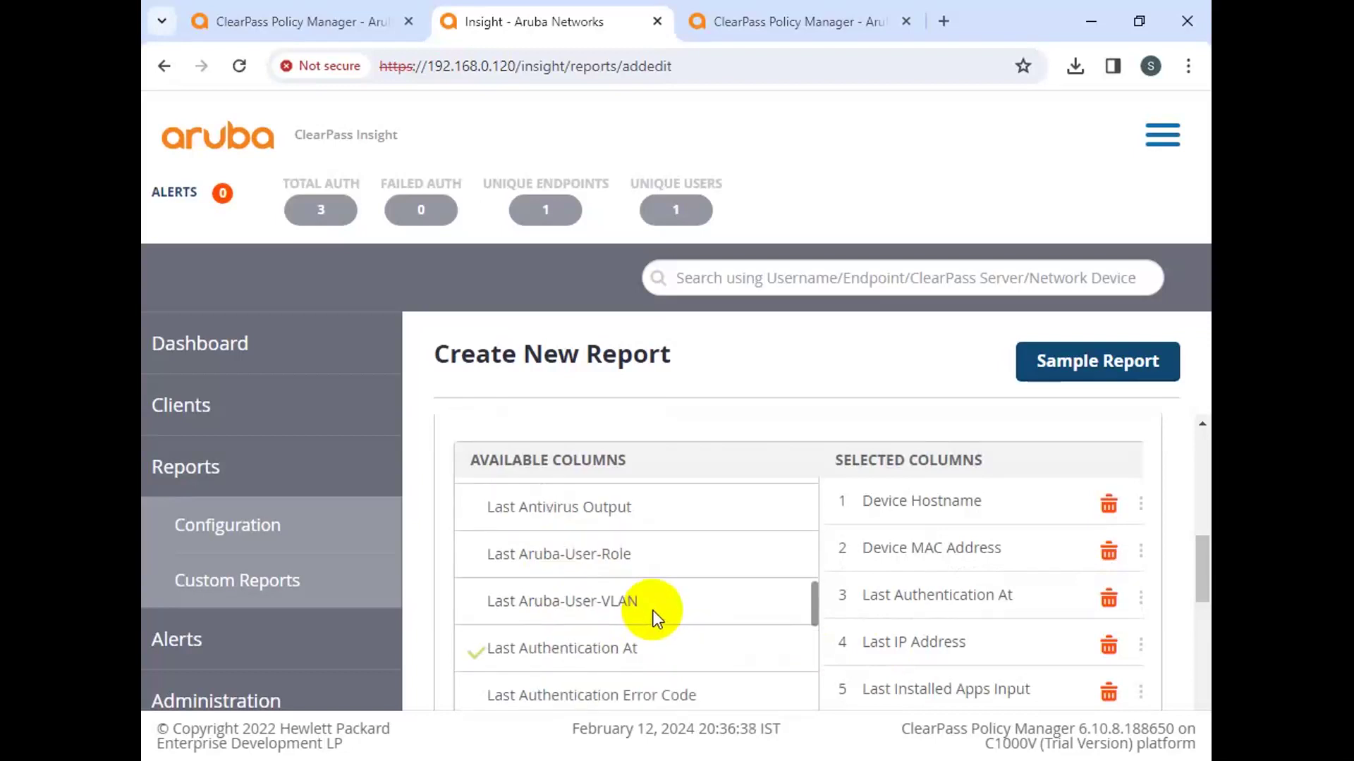
scroll(655, 612, "down", 3)
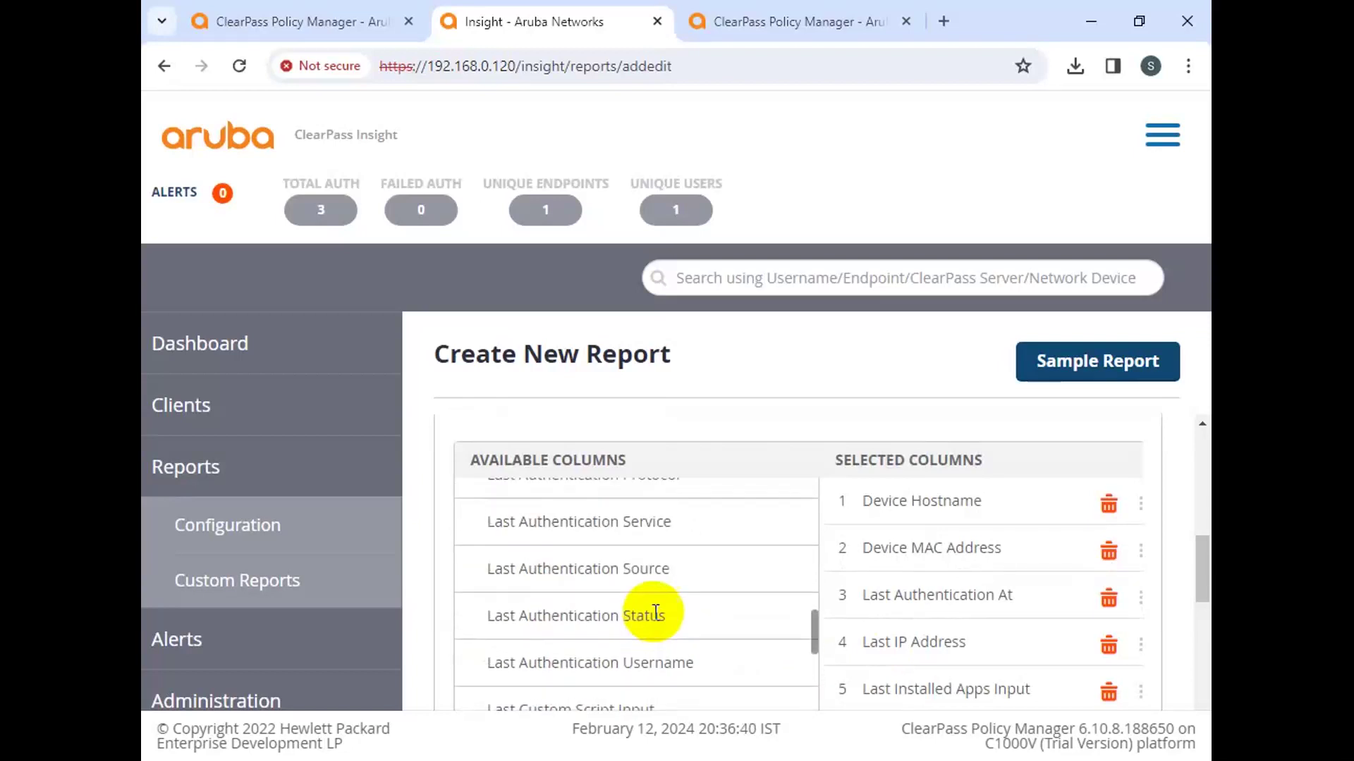
scroll(654, 612, "down", 8)
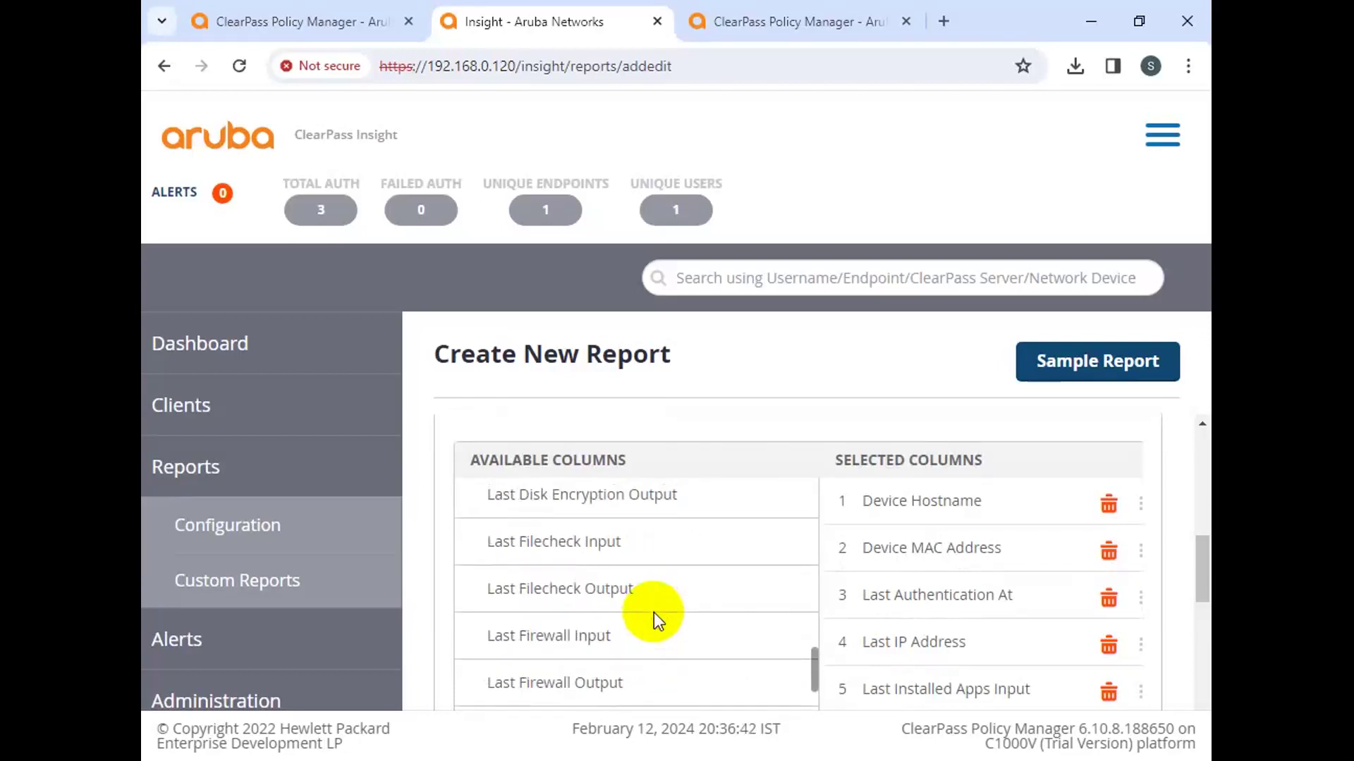
scroll(654, 612, "down", 4)
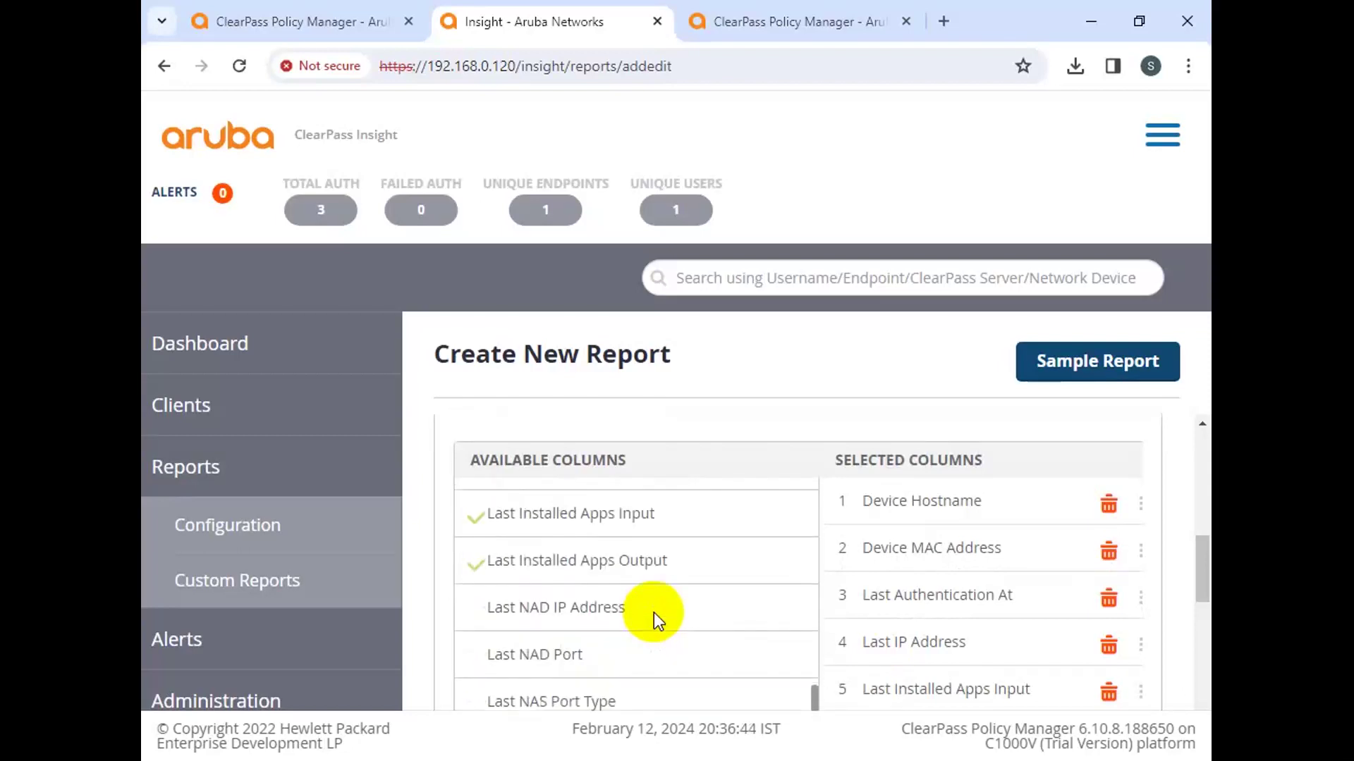
scroll(655, 612, "down", 2)
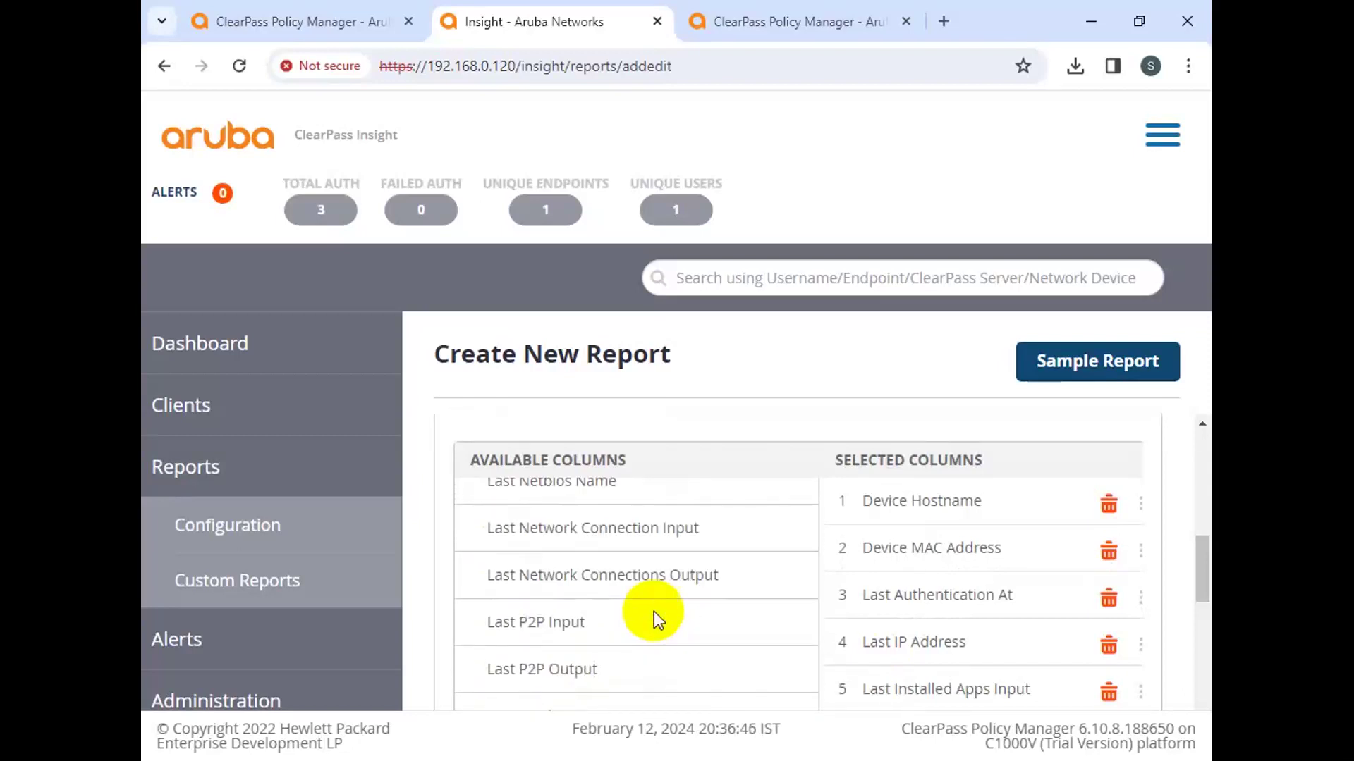
scroll(653, 611, "down", 1)
scroll(653, 611, "down", 3)
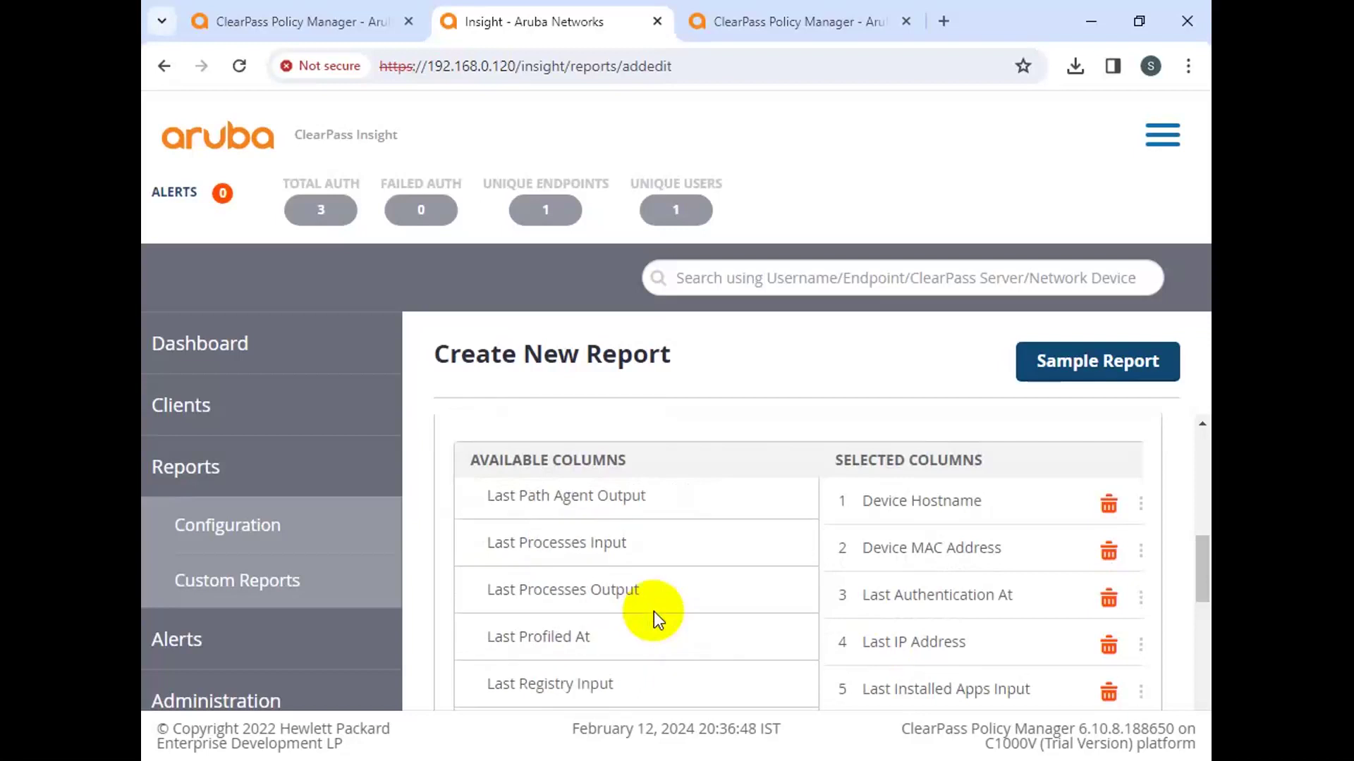
scroll(653, 611, "down", 2)
scroll(653, 612, "down", 2)
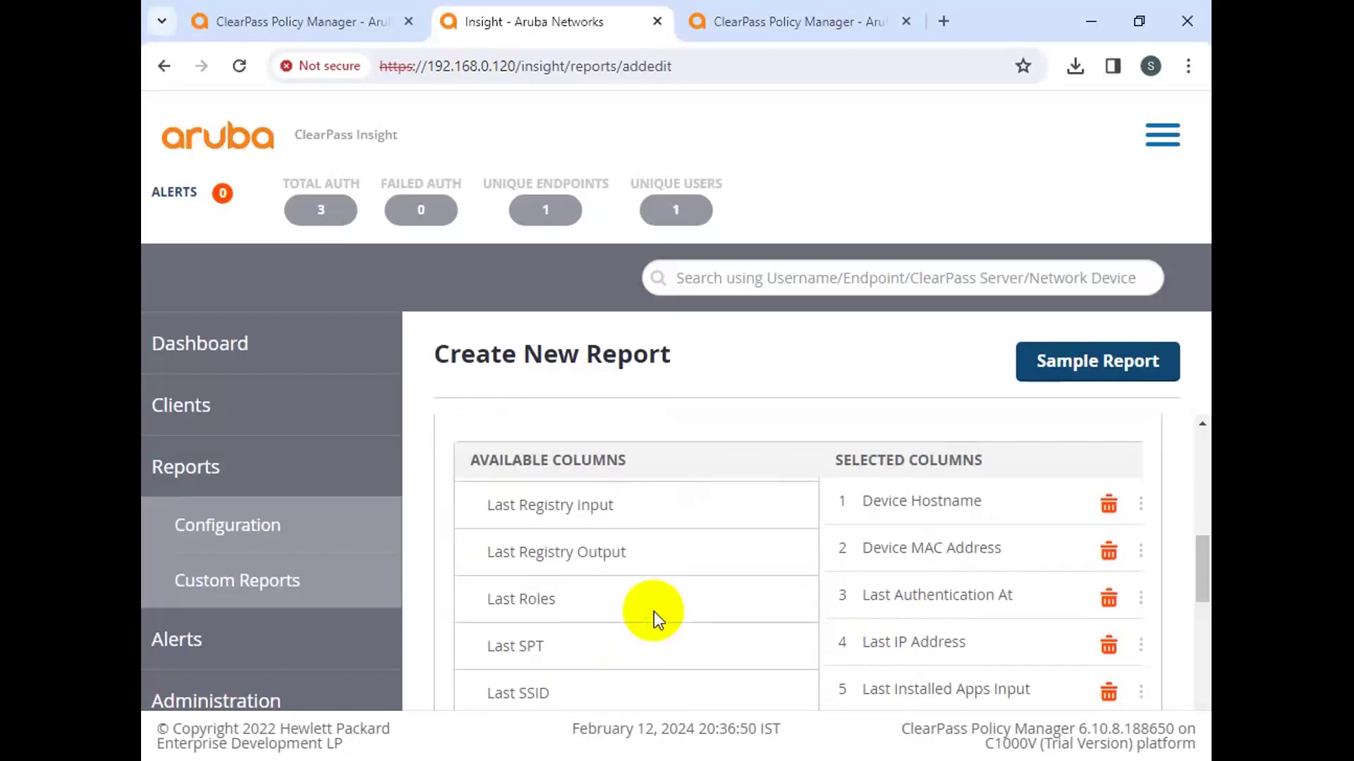
left_click(551, 646)
scroll(971, 626, "down", 6)
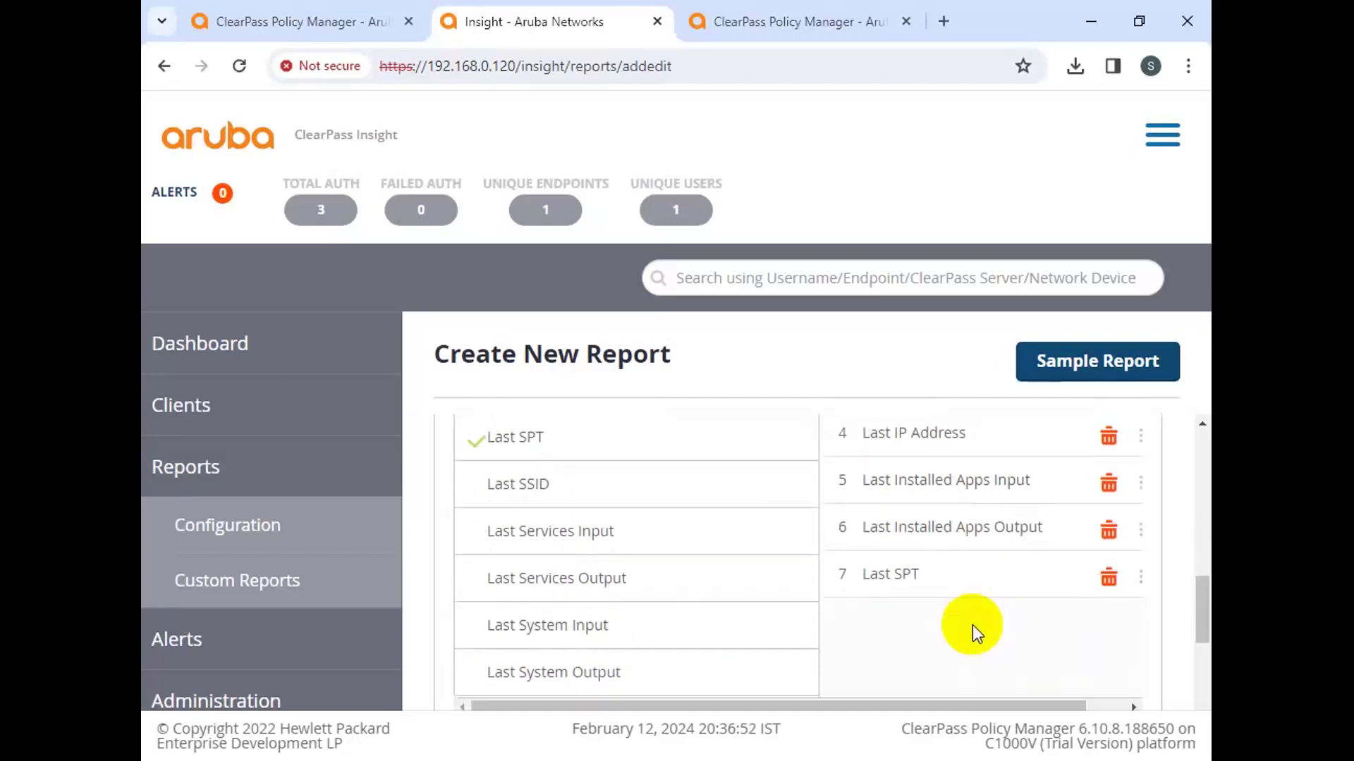
left_click(1102, 617)
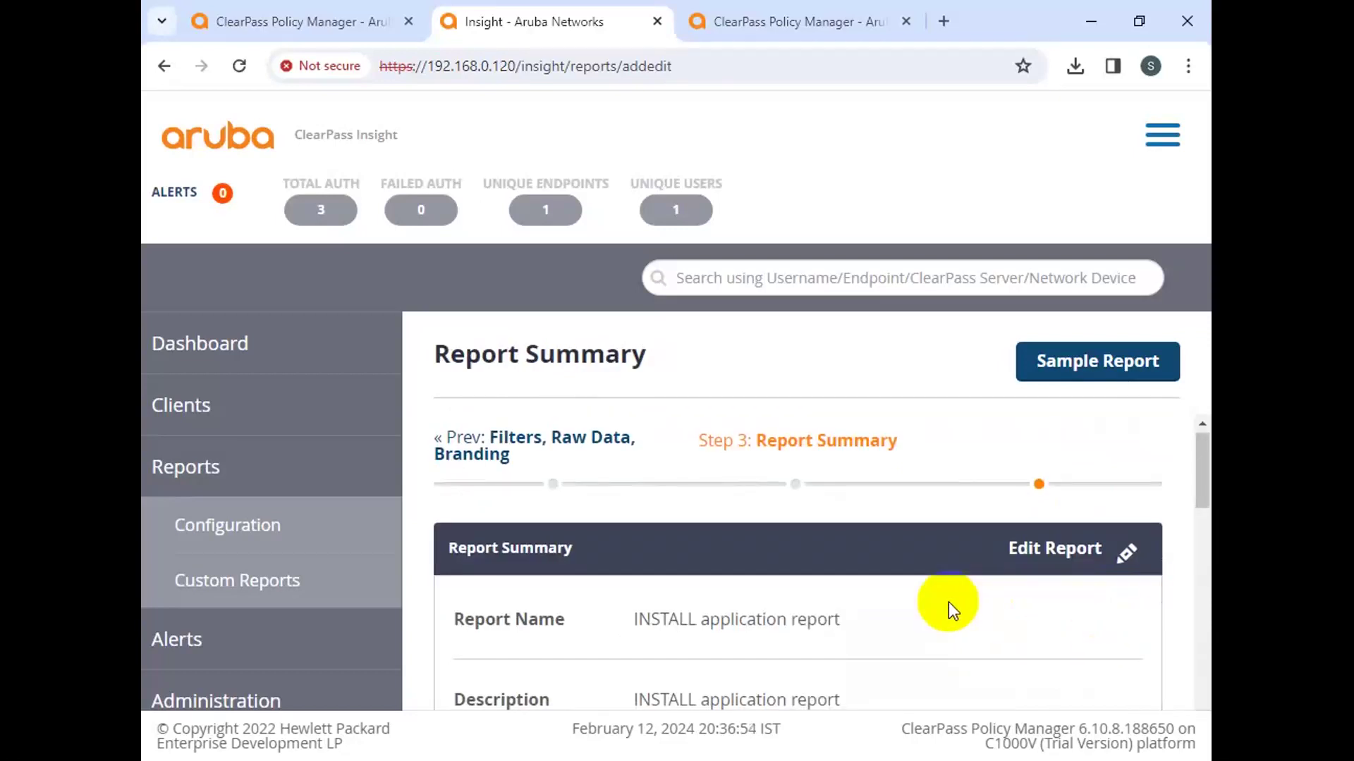
Step: Review the report summary to its end and save the INSTALL application report
scroll(949, 606, "down", 5)
scroll(949, 602, "down", 4)
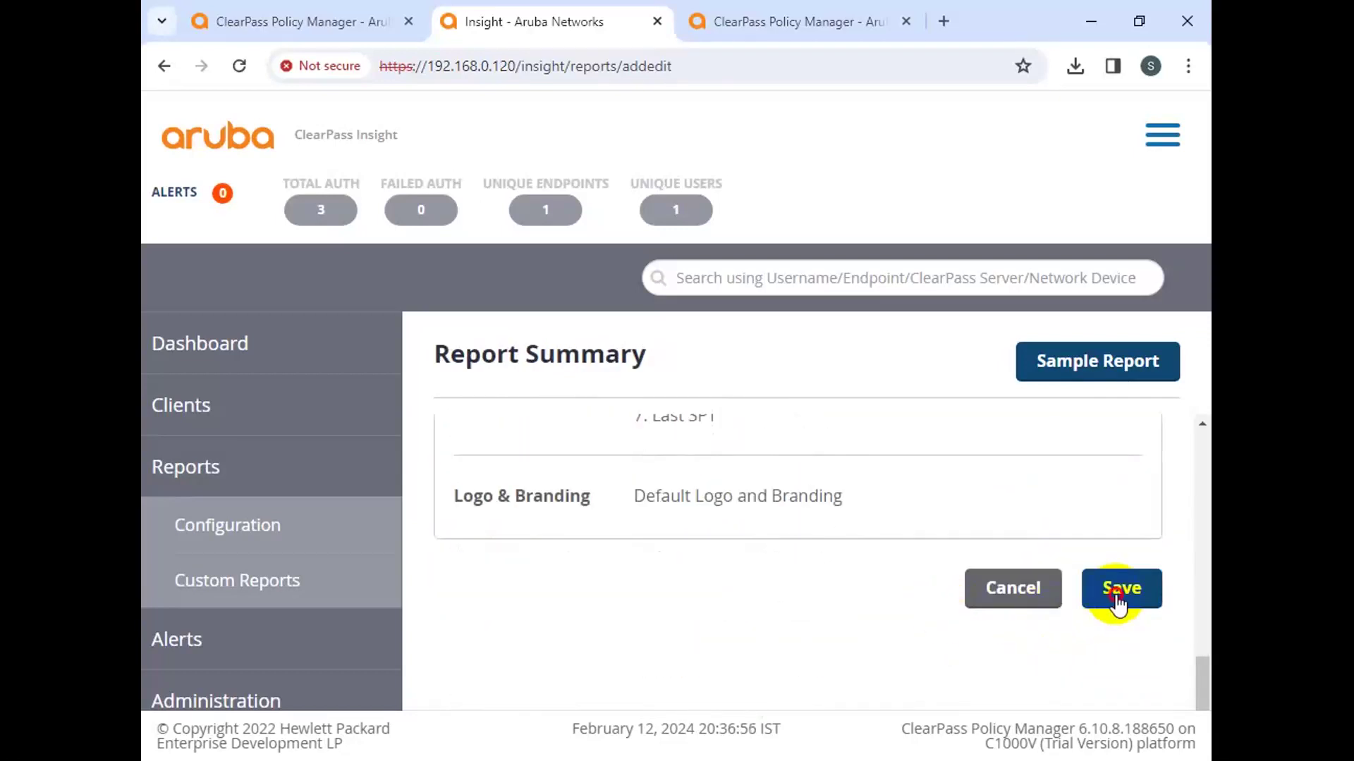
left_click(1117, 598)
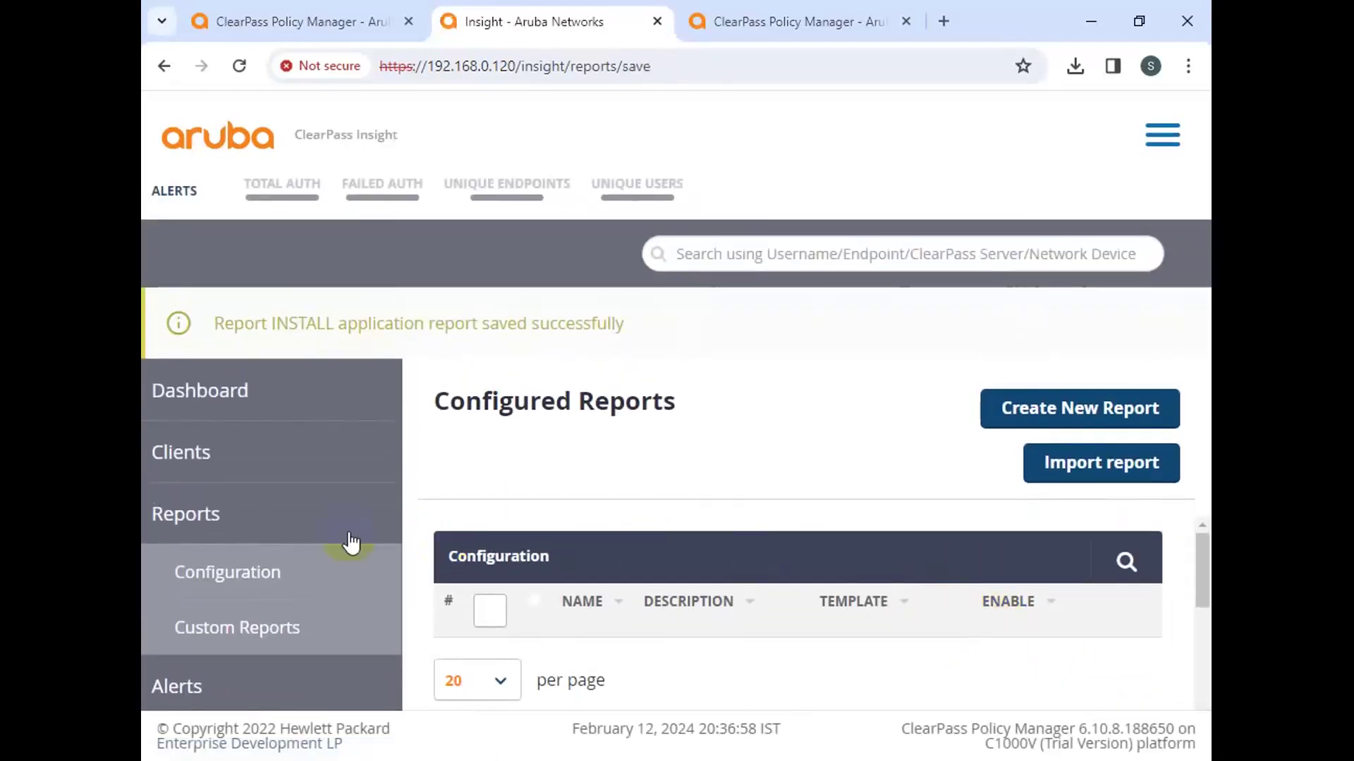
Step: Open today's INSTALL application report from the Reports overview and download its created report
left_click(212, 557)
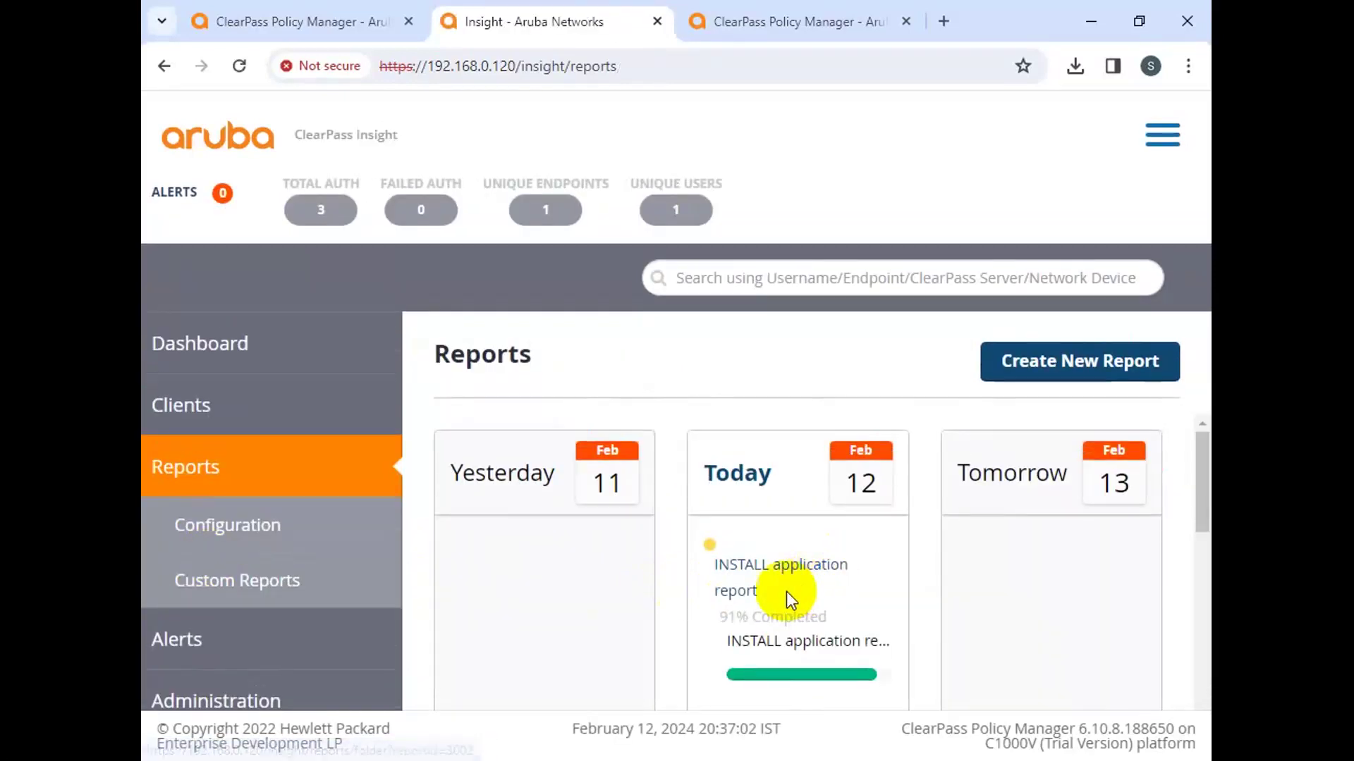
scroll(877, 612, "down", 3)
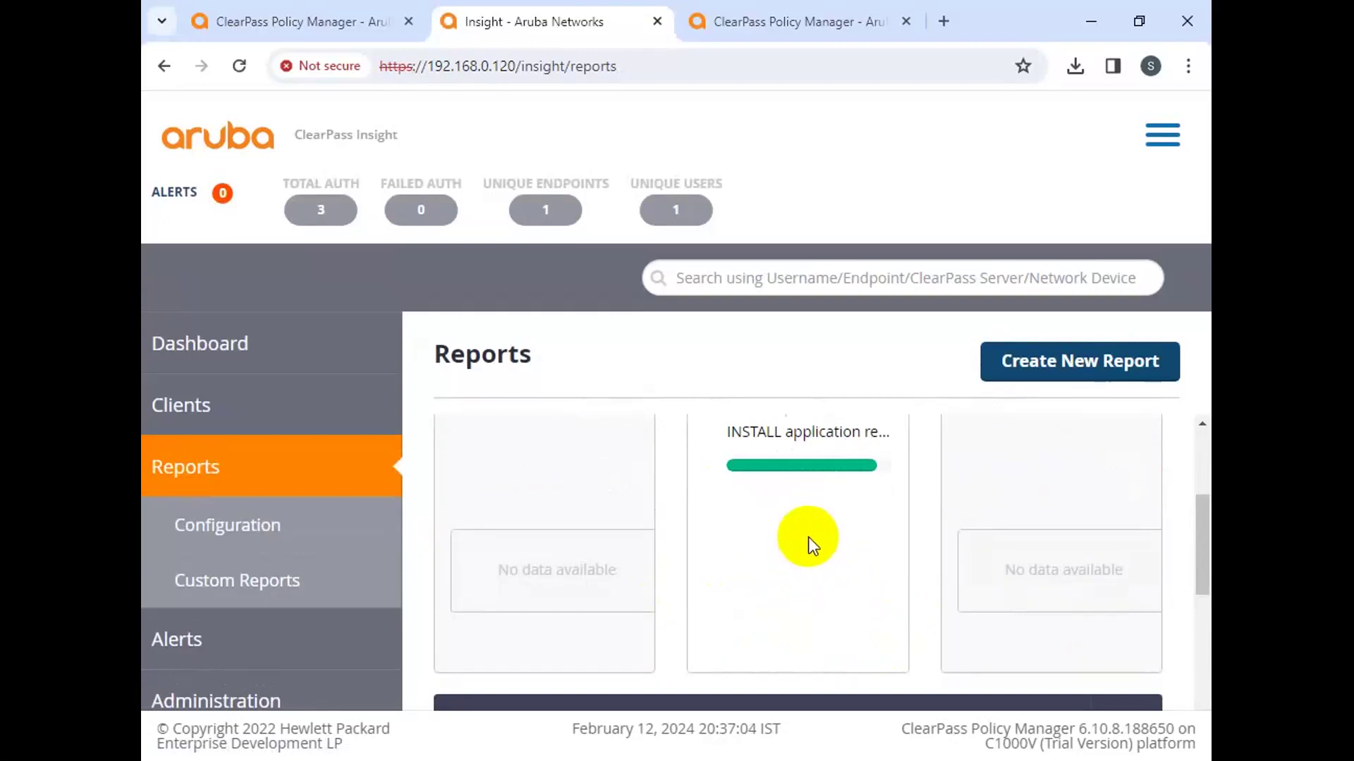
scroll(808, 536, "up", 1)
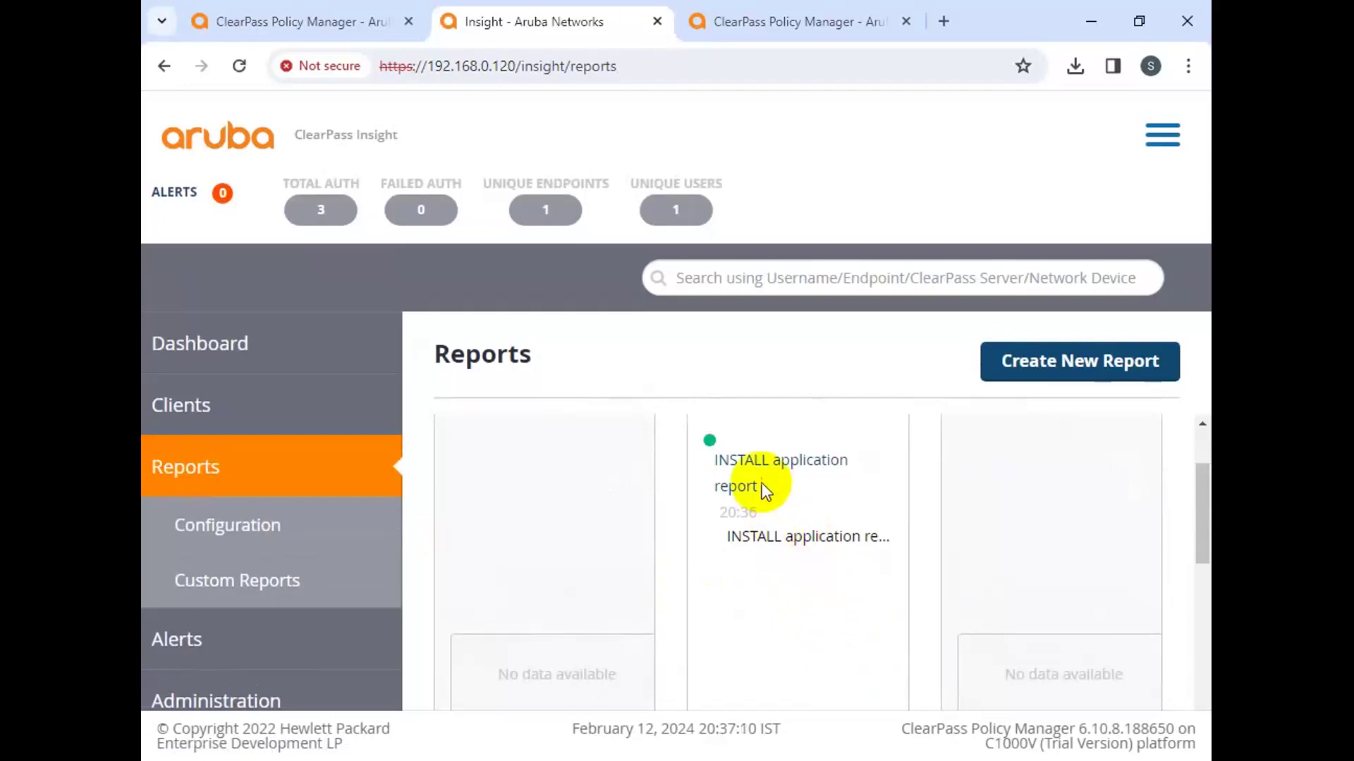
left_click(775, 465)
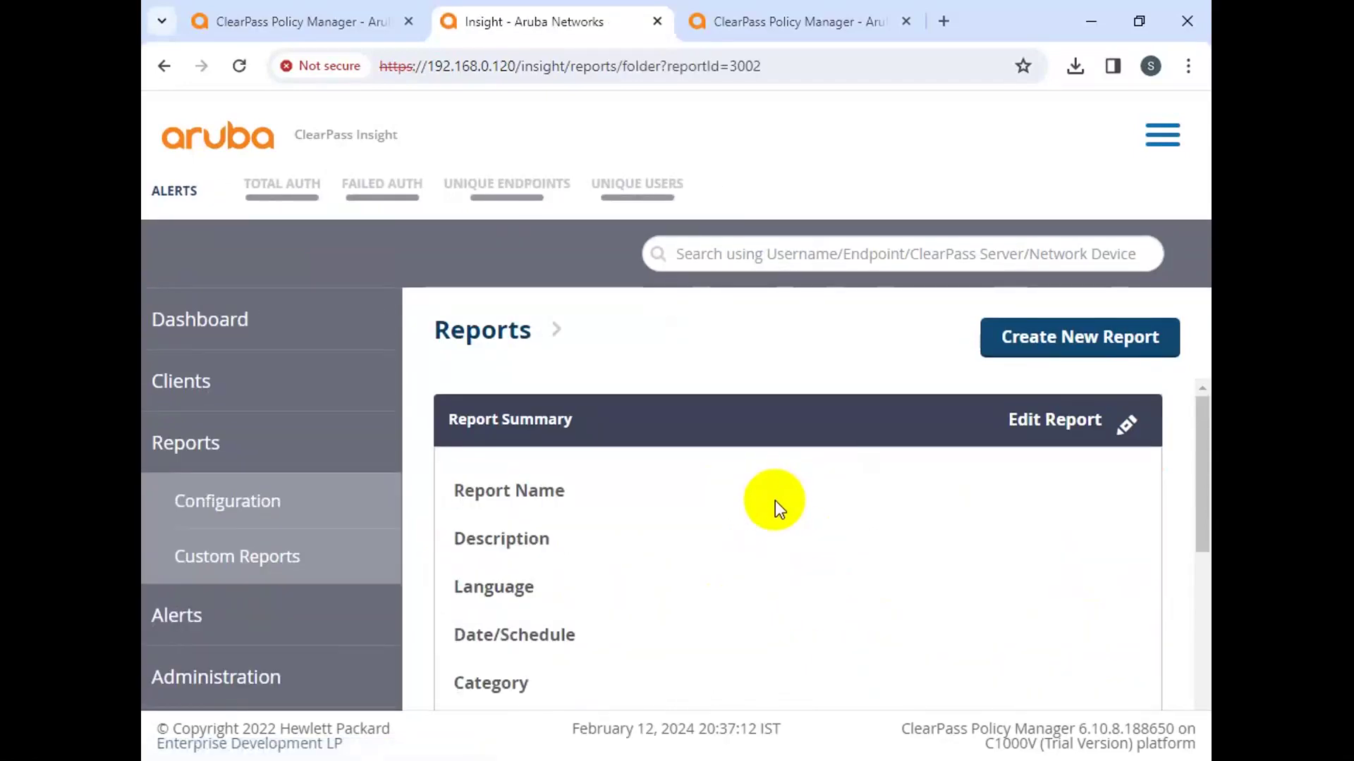
scroll(832, 550, "down", 3)
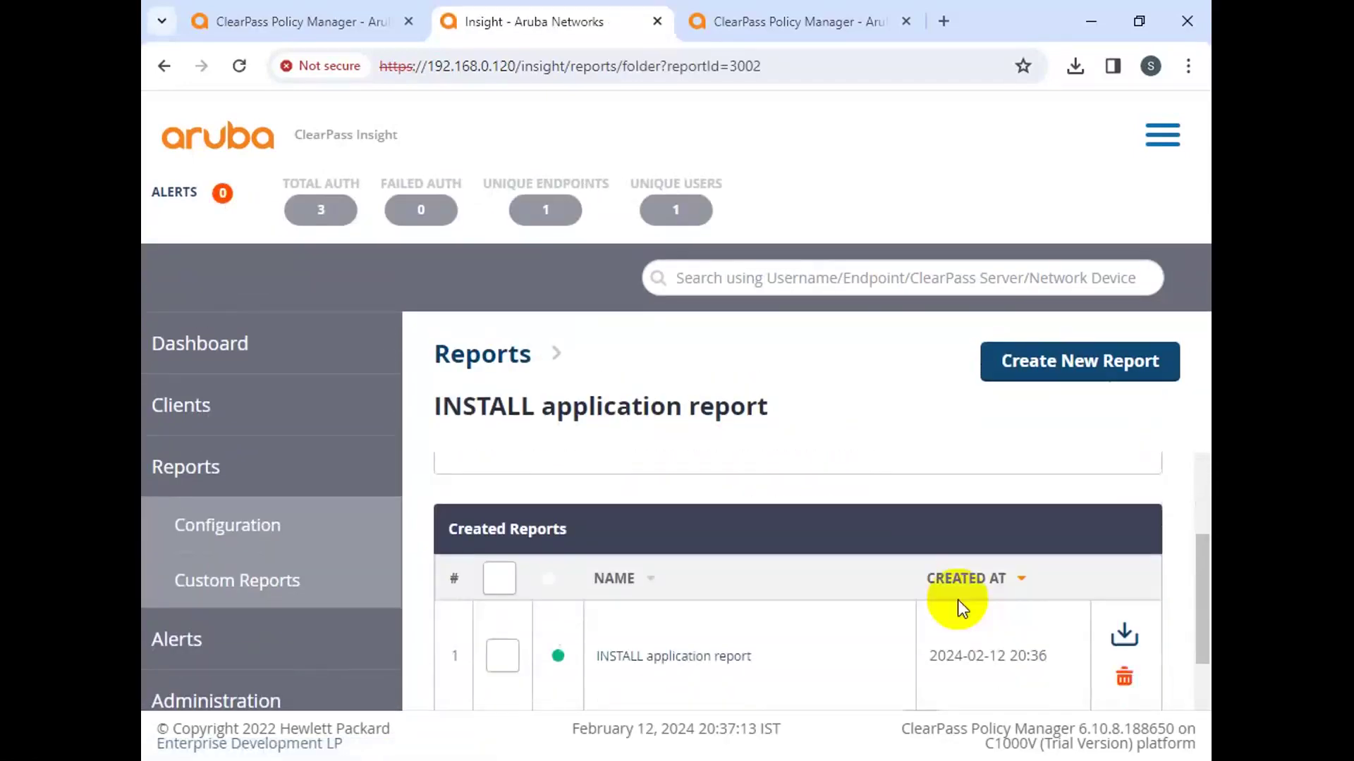
left_click(1124, 635)
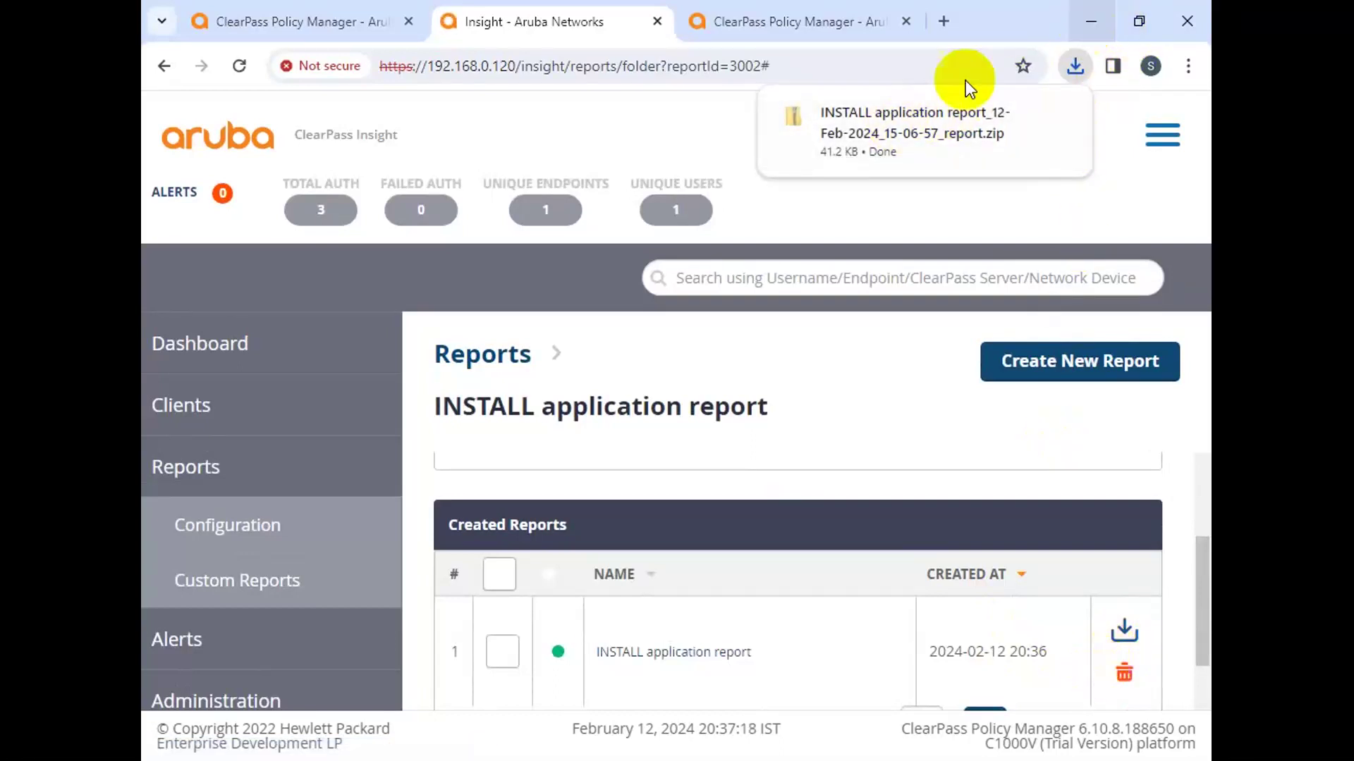
Step: Open the downloaded report archive, read through the PDF version of the report and close it
left_click(874, 112)
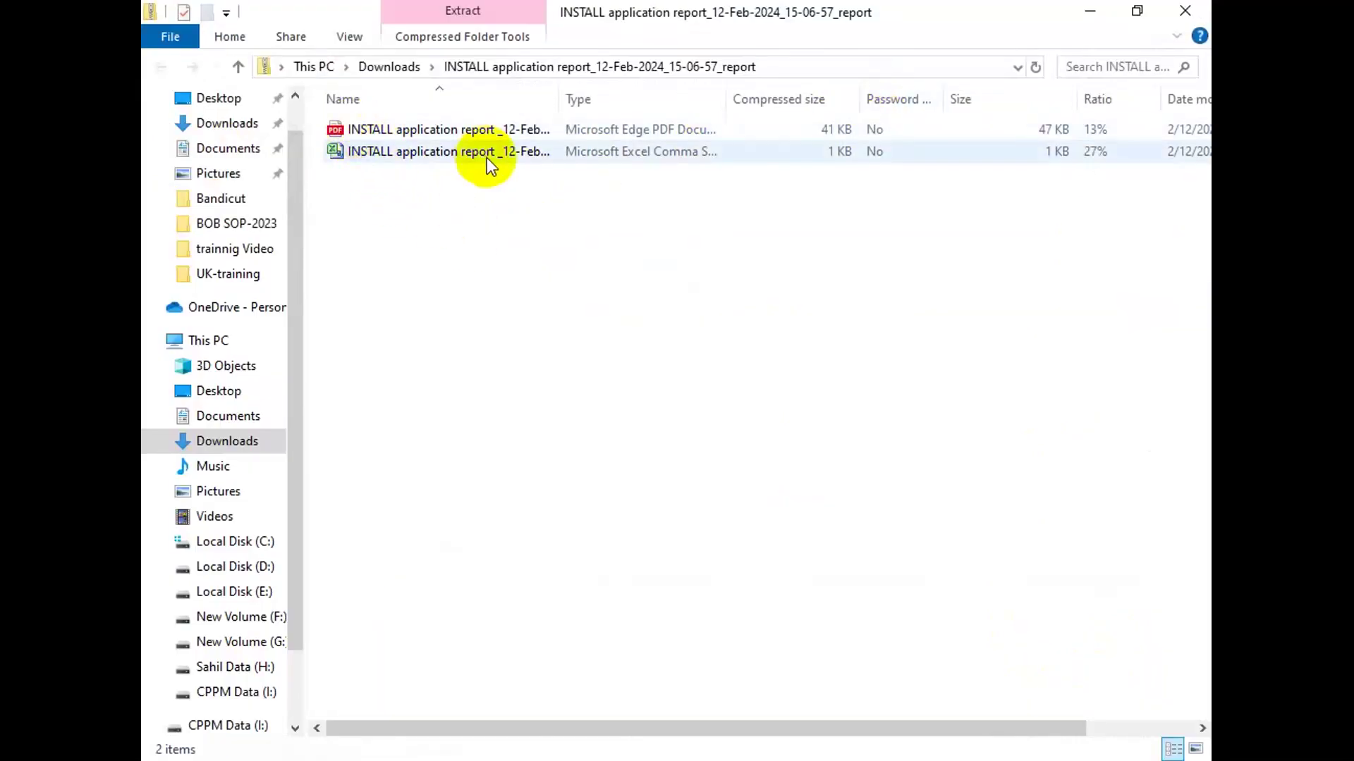
double_click(425, 138)
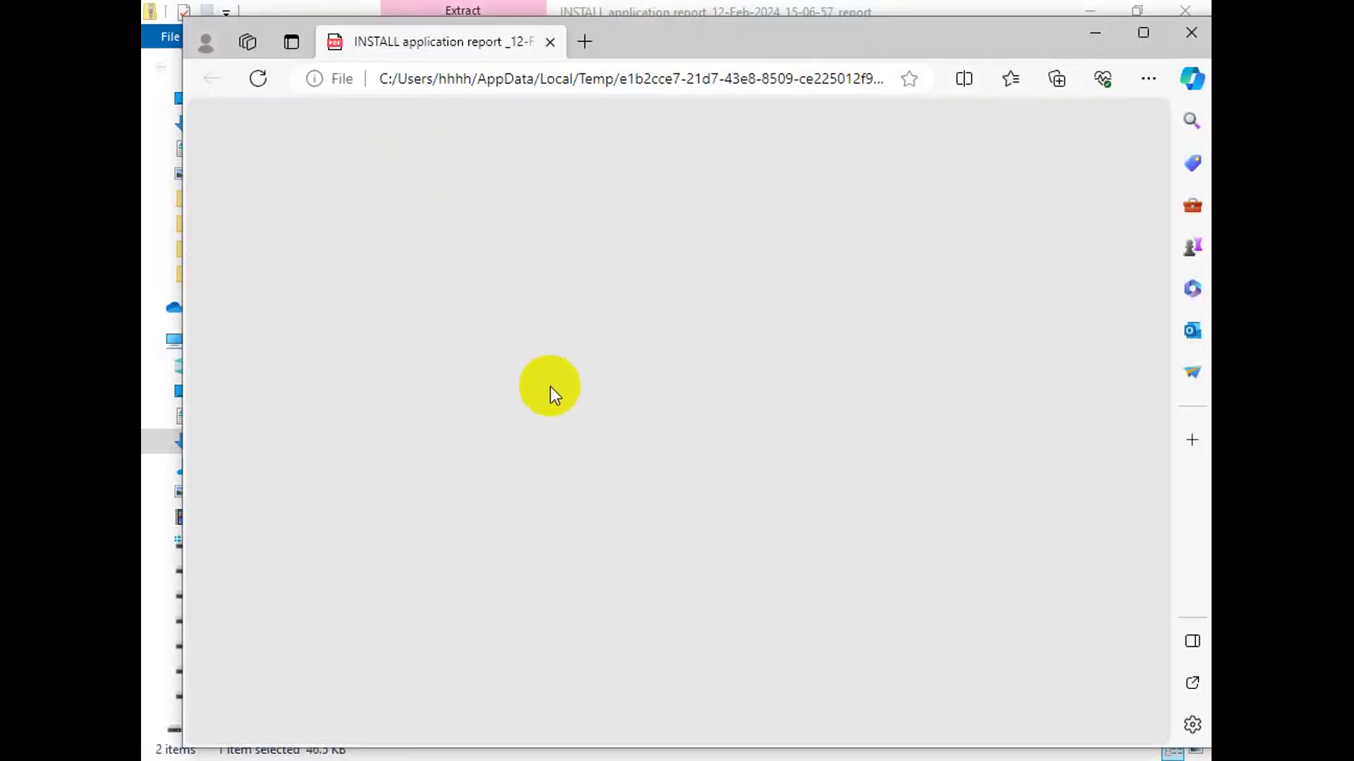
scroll(550, 389, "down", 8)
scroll(551, 393, "down", 15)
scroll(555, 396, "down", 10)
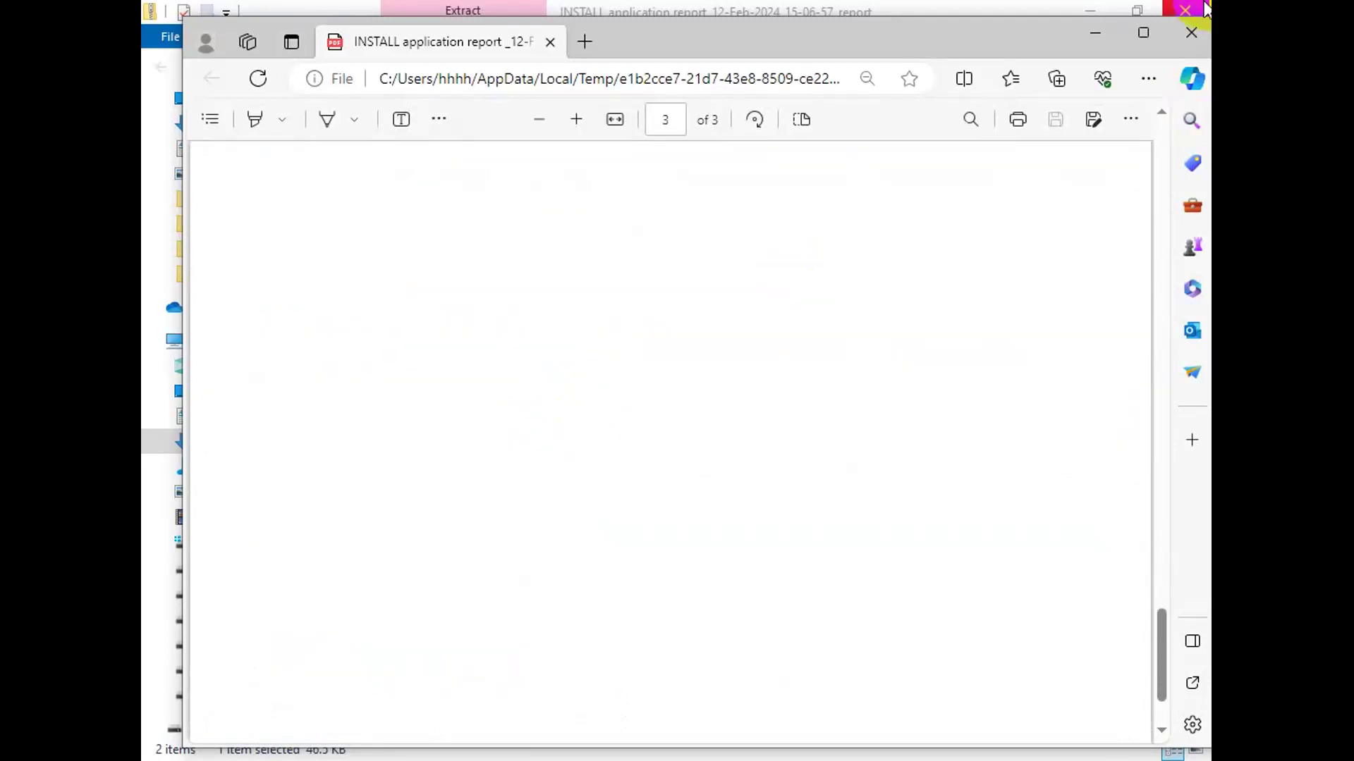
left_click(1194, 40)
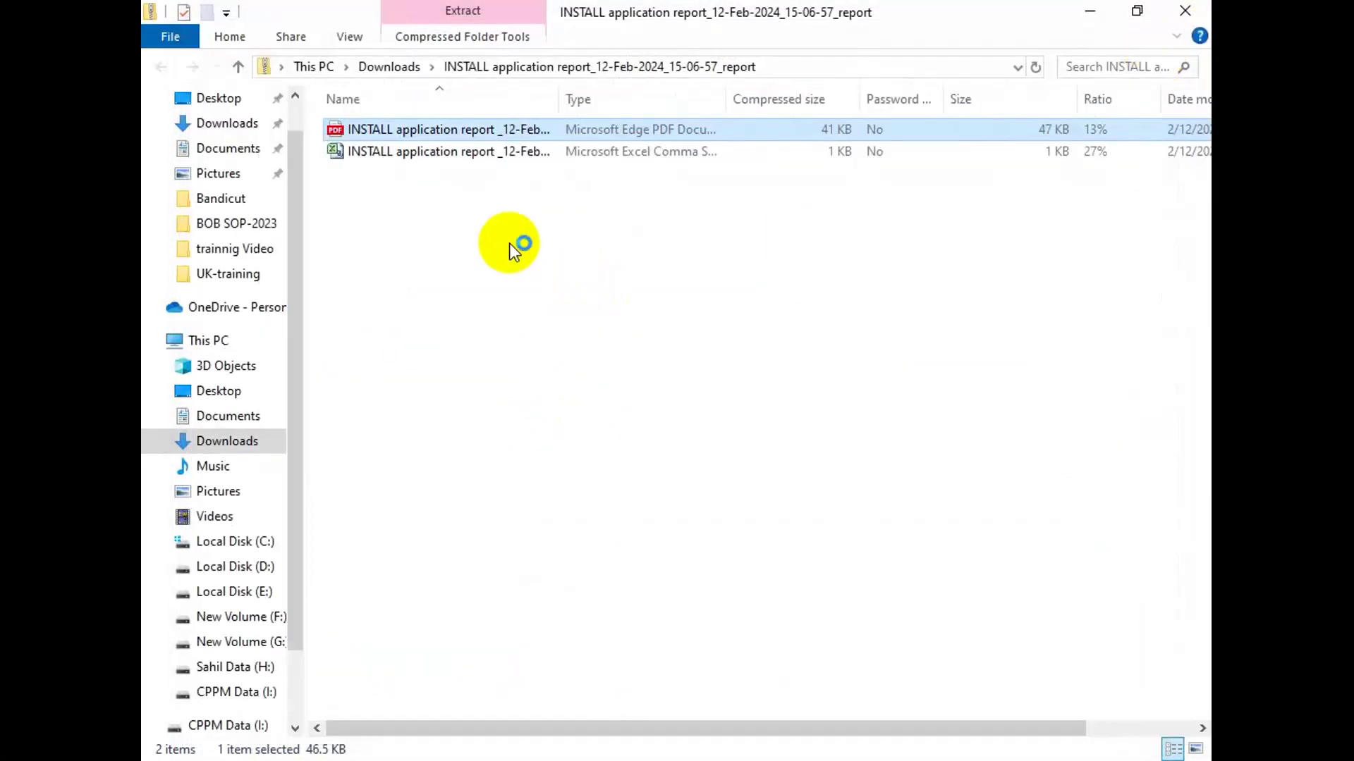
Step: Open the report's CSV file in Excel, dismiss the activation wizard and widen the data columns so their contents are readable
right_click(364, 155)
left_click(416, 176)
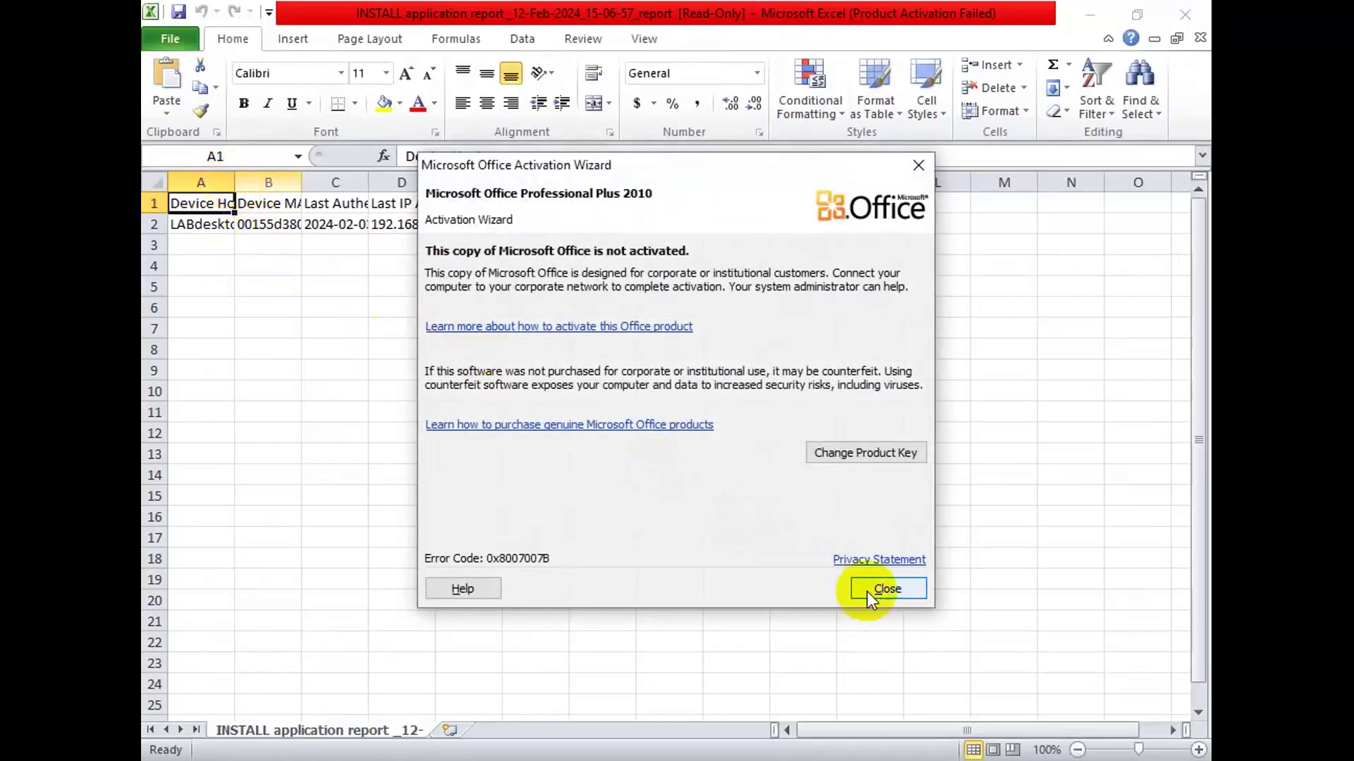
left_click(883, 592)
mouse_move(234, 182)
left_mouse_down()
mouse_move(358, 200)
mouse_move(515, 182)
mouse_move(742, 184)
mouse_move(816, 201)
mouse_move(1047, 184)
left_mouse_up()
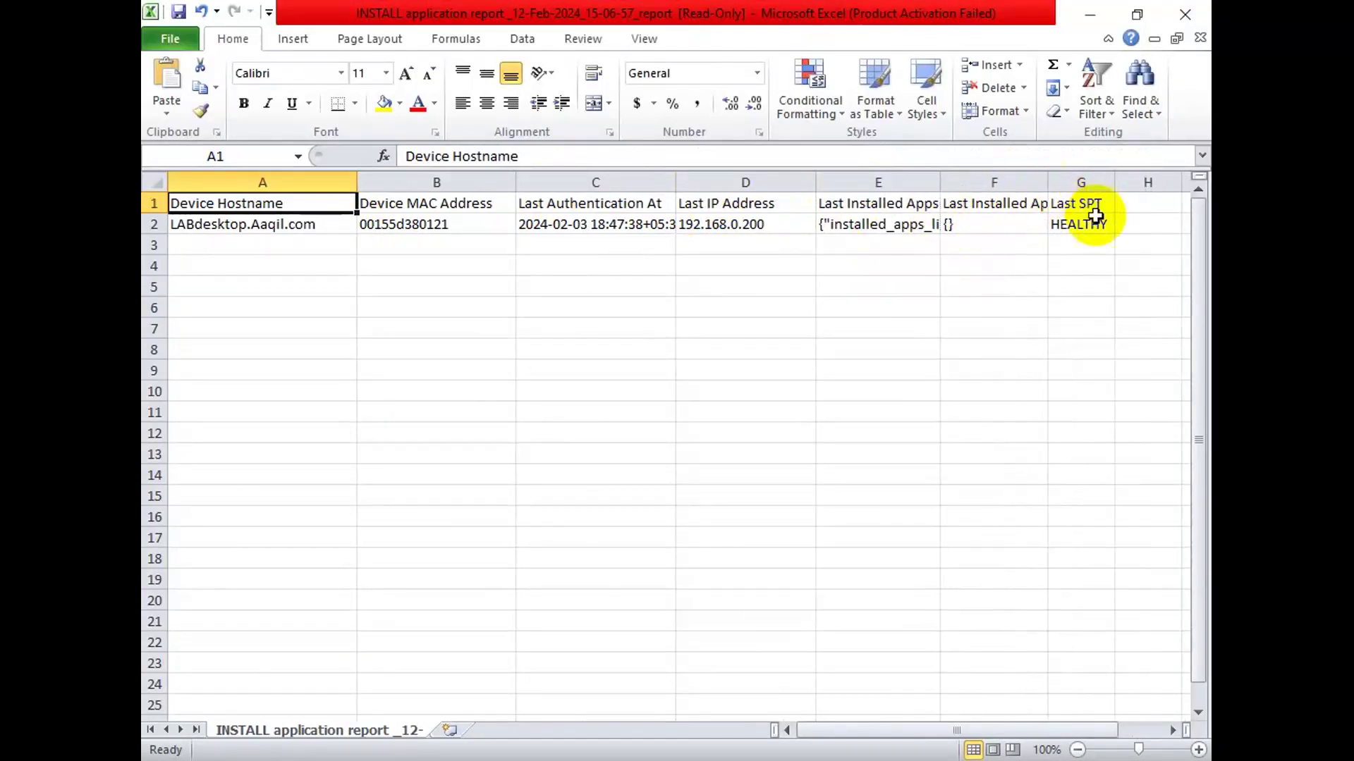
Step: Inspect the Last SPT, Last Installed Apps input and output, and Last IP Address values in row 2
left_click(1101, 226)
left_click(898, 230)
left_click(967, 224)
left_click(897, 224)
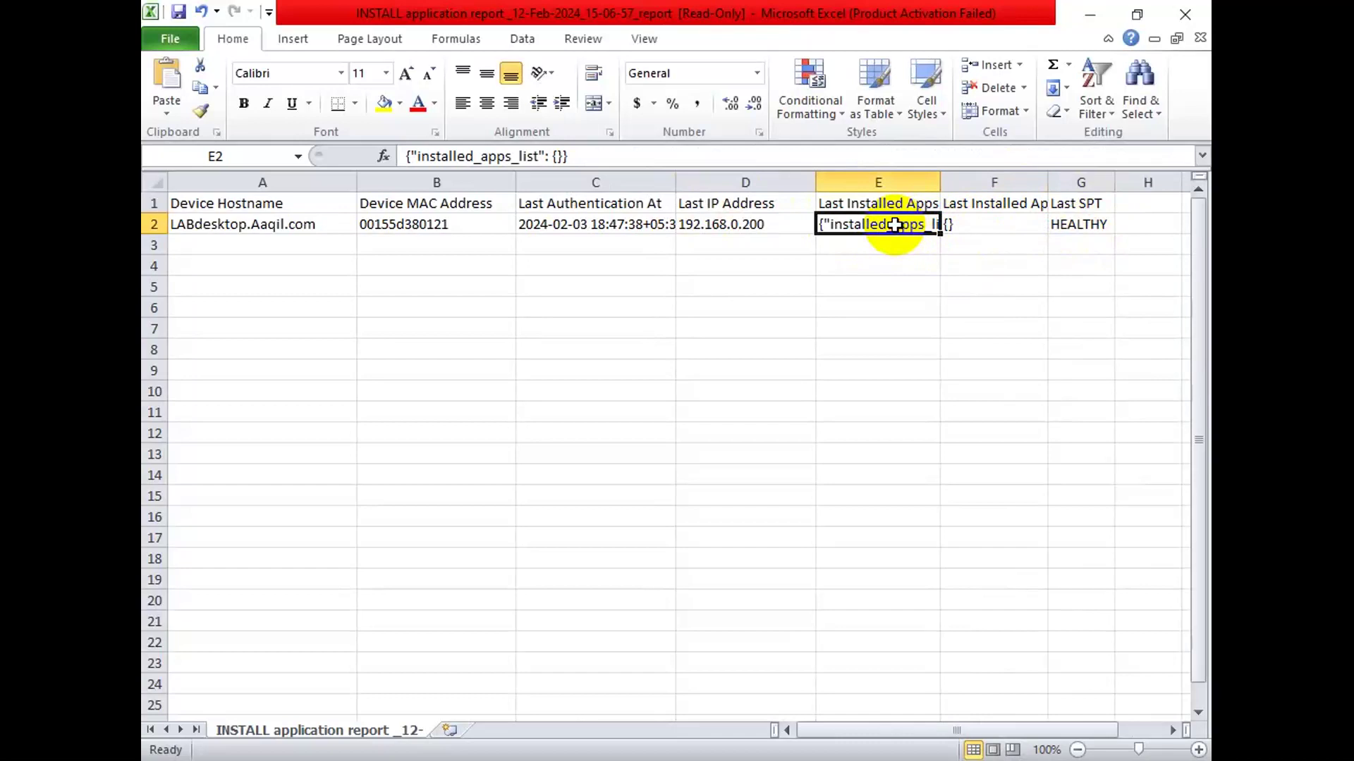
left_click(979, 224)
left_click(734, 224)
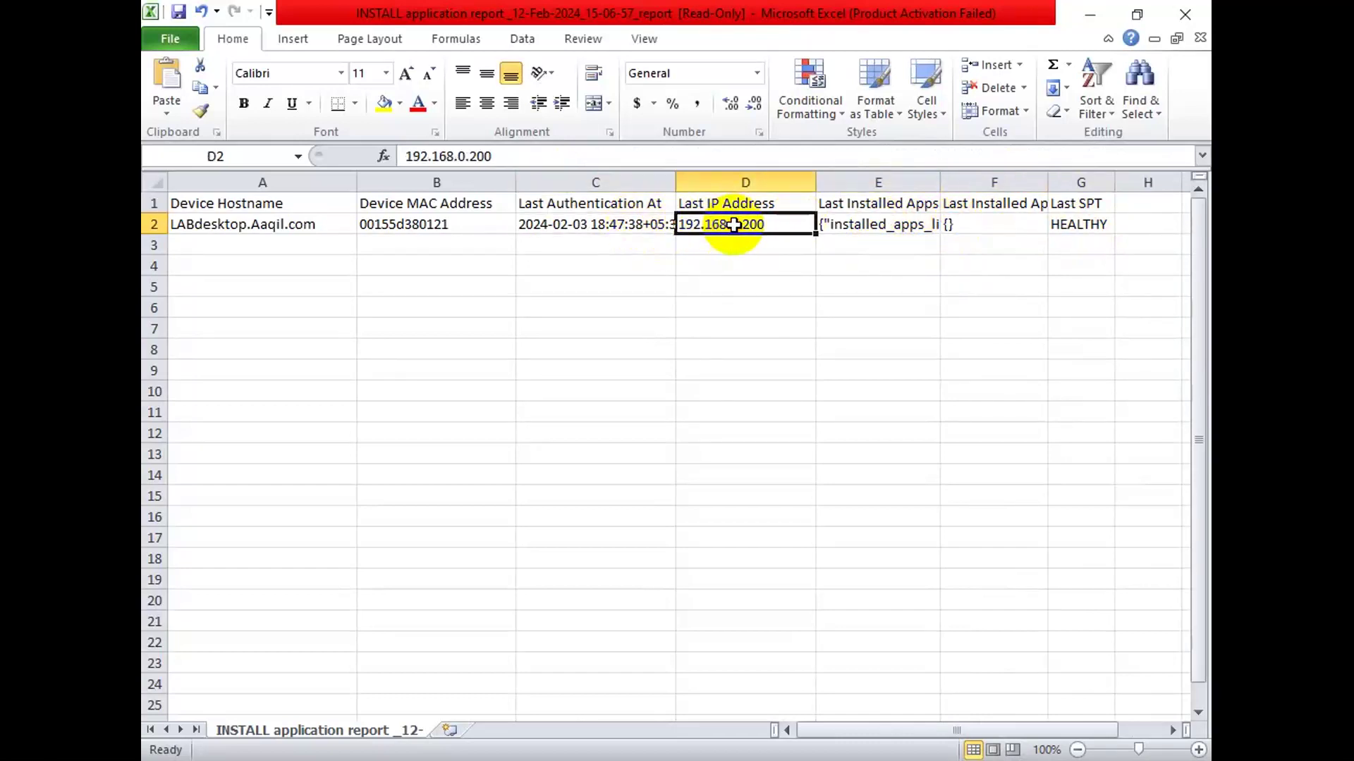
Step: Highlight the device MAC address, last IP address and device hostname cells B2, D2 and A2 in yellow
left_click(471, 225)
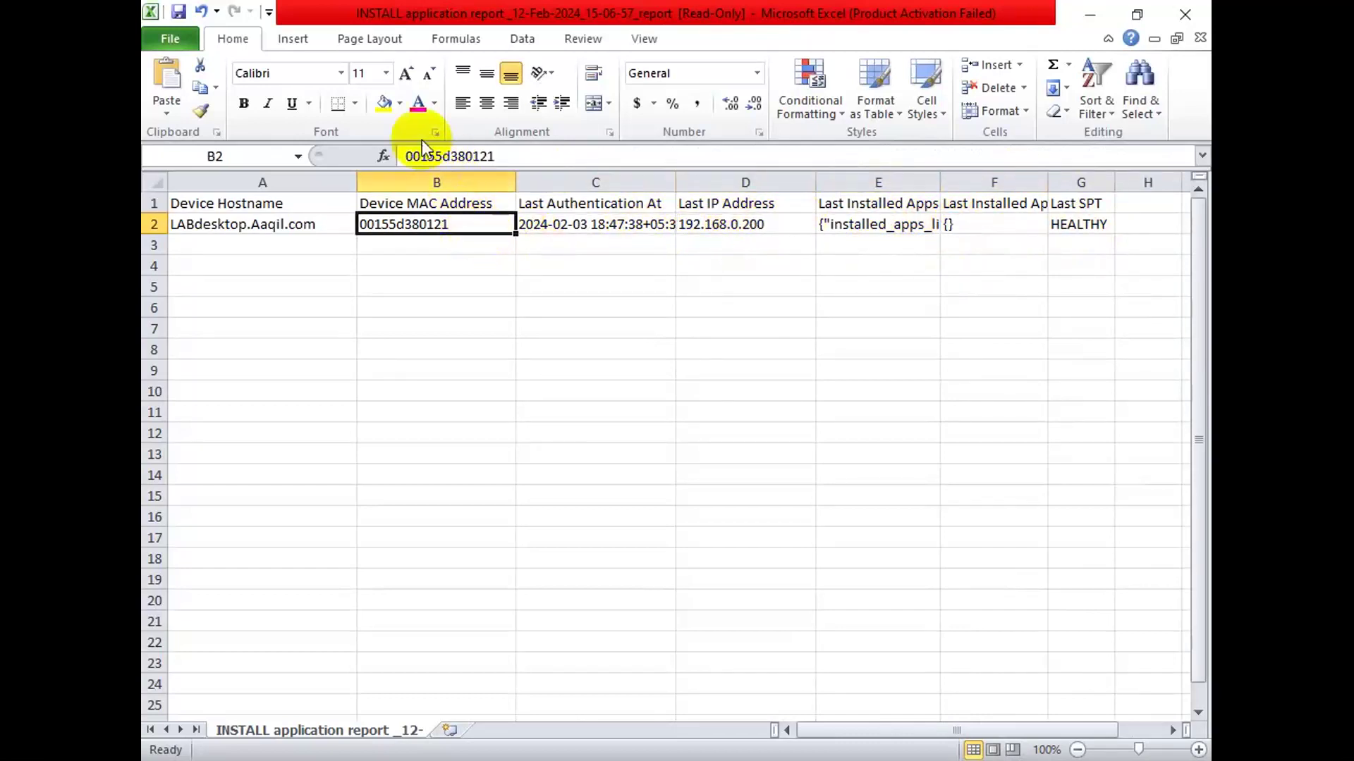
left_click(384, 103)
left_click(717, 224)
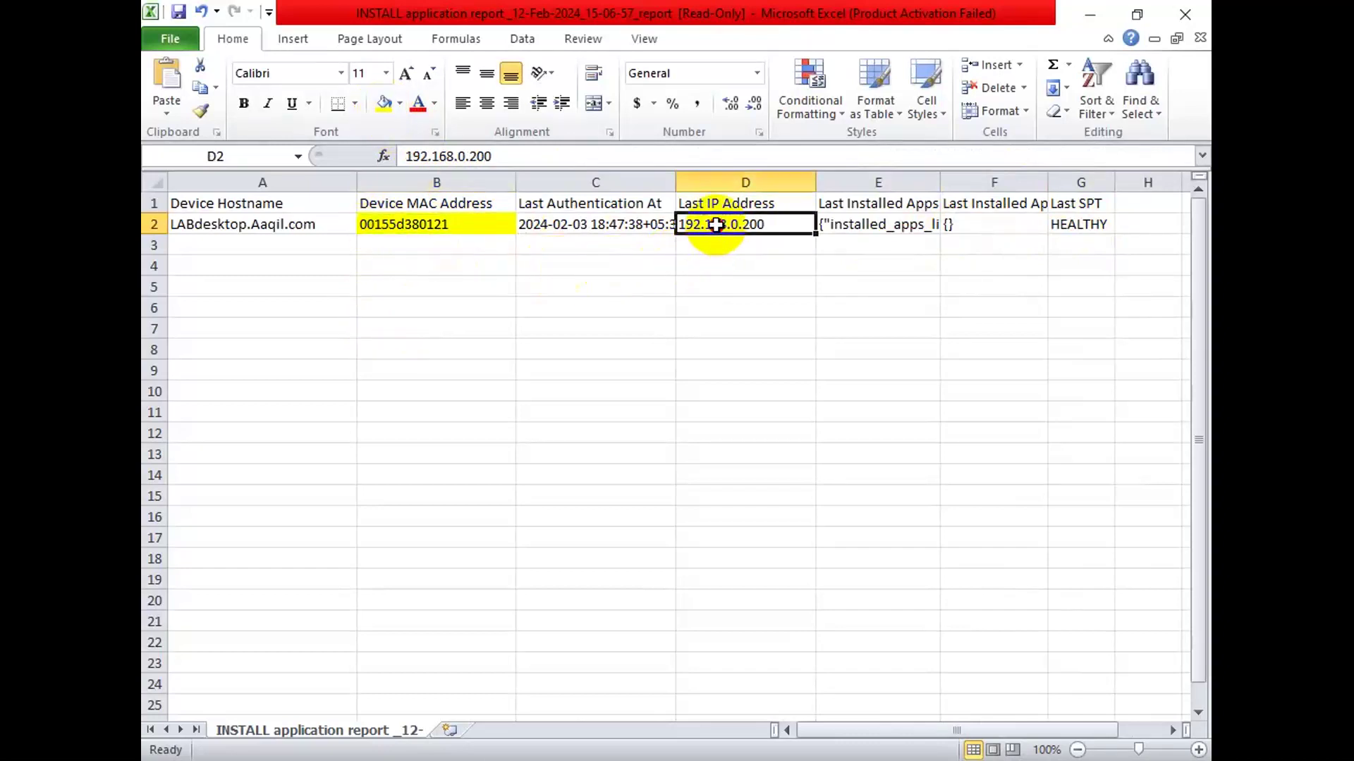
left_click(384, 103)
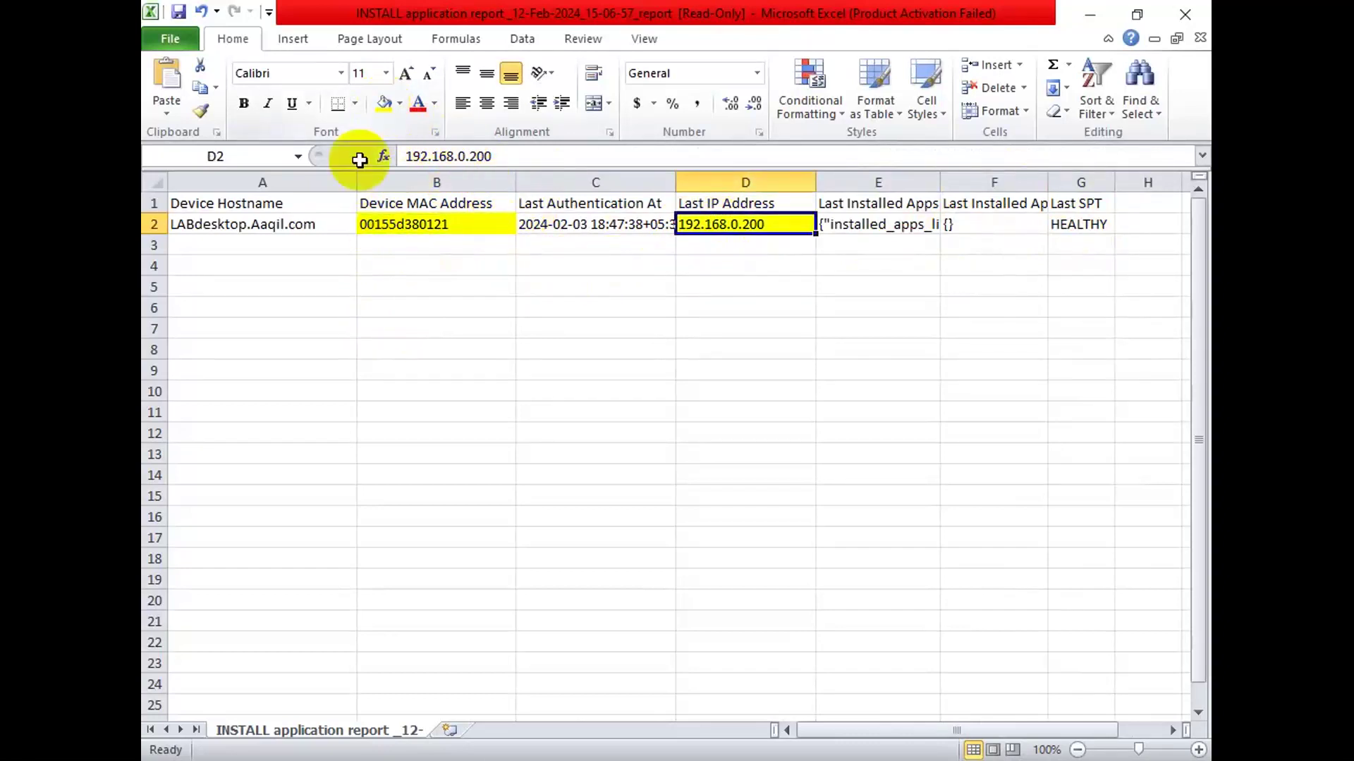
left_click(255, 226)
left_click(384, 104)
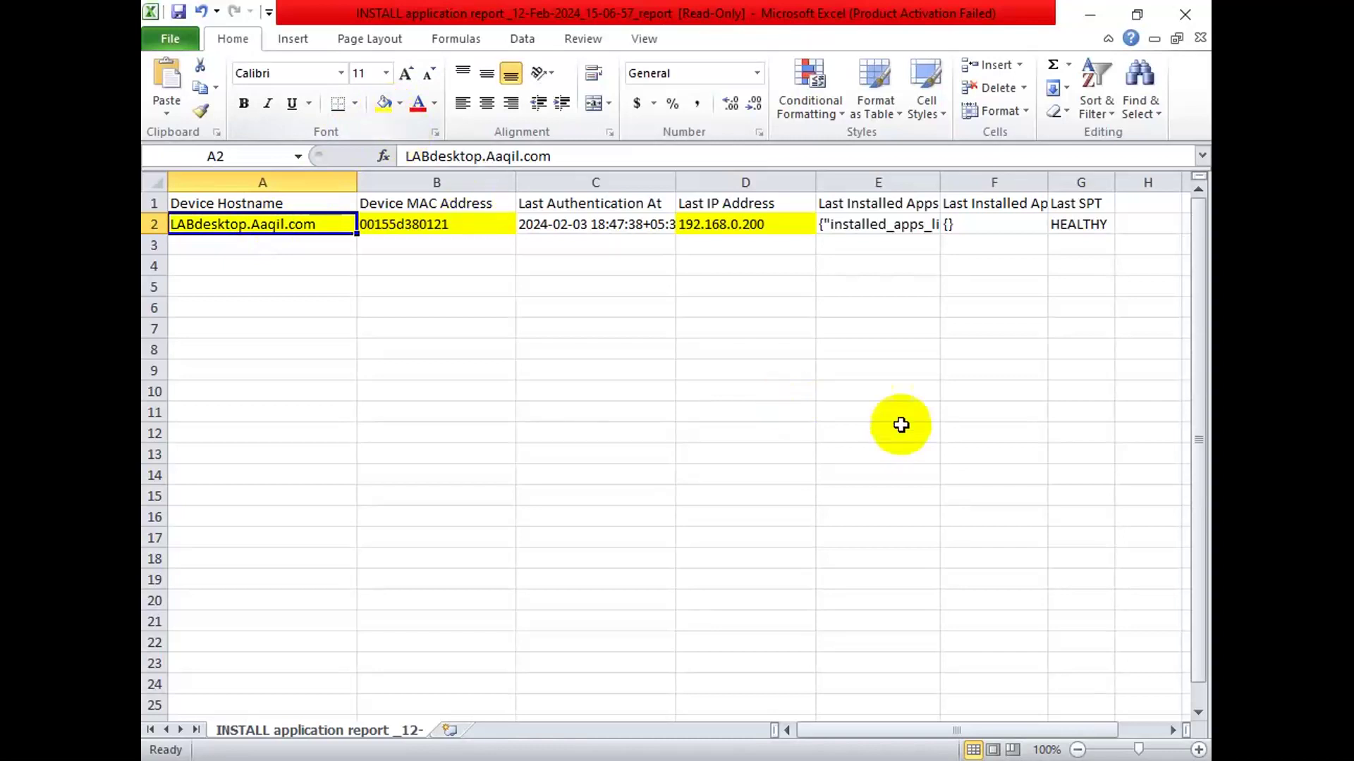
Step: Highlight the two Last Installed Apps cells and the Last SPT cell (E2, F2 and G2) in yellow
left_click(843, 224)
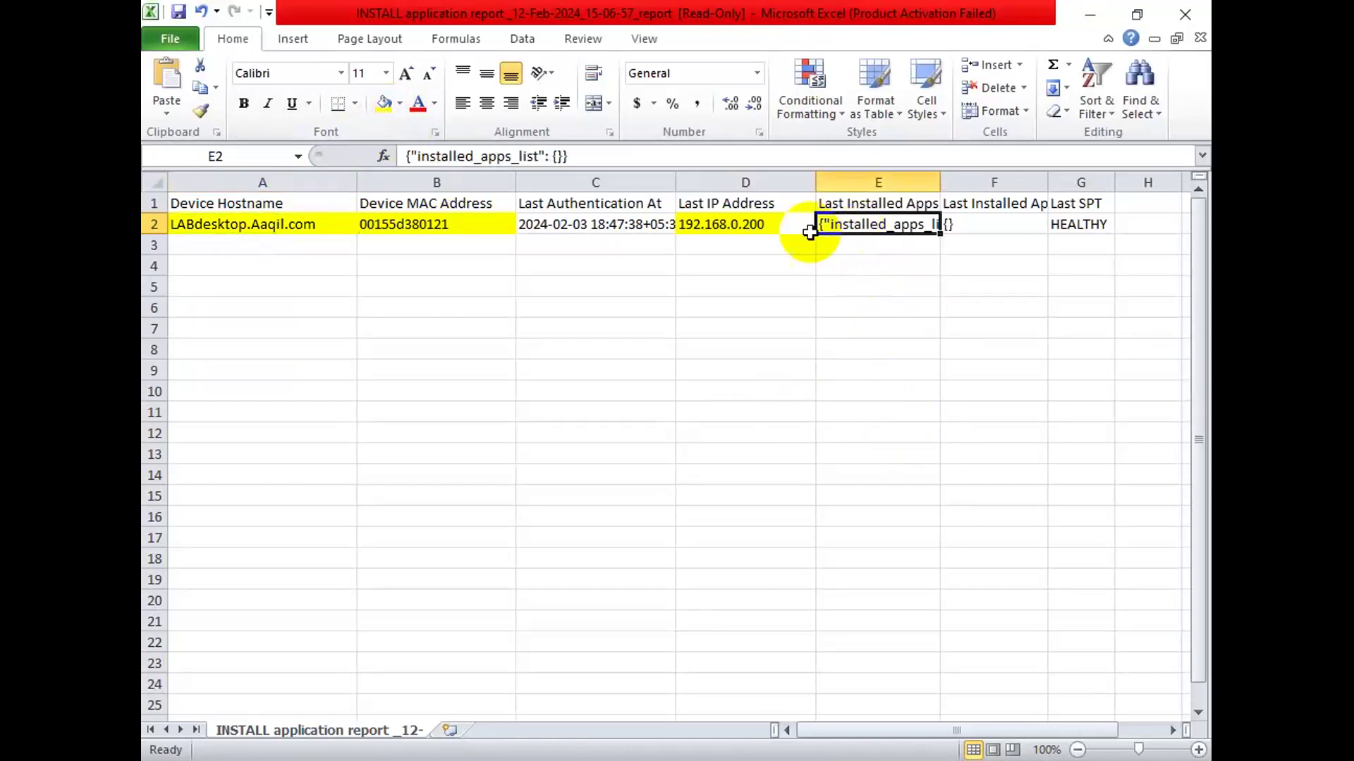
left_click(384, 103)
left_click(965, 226)
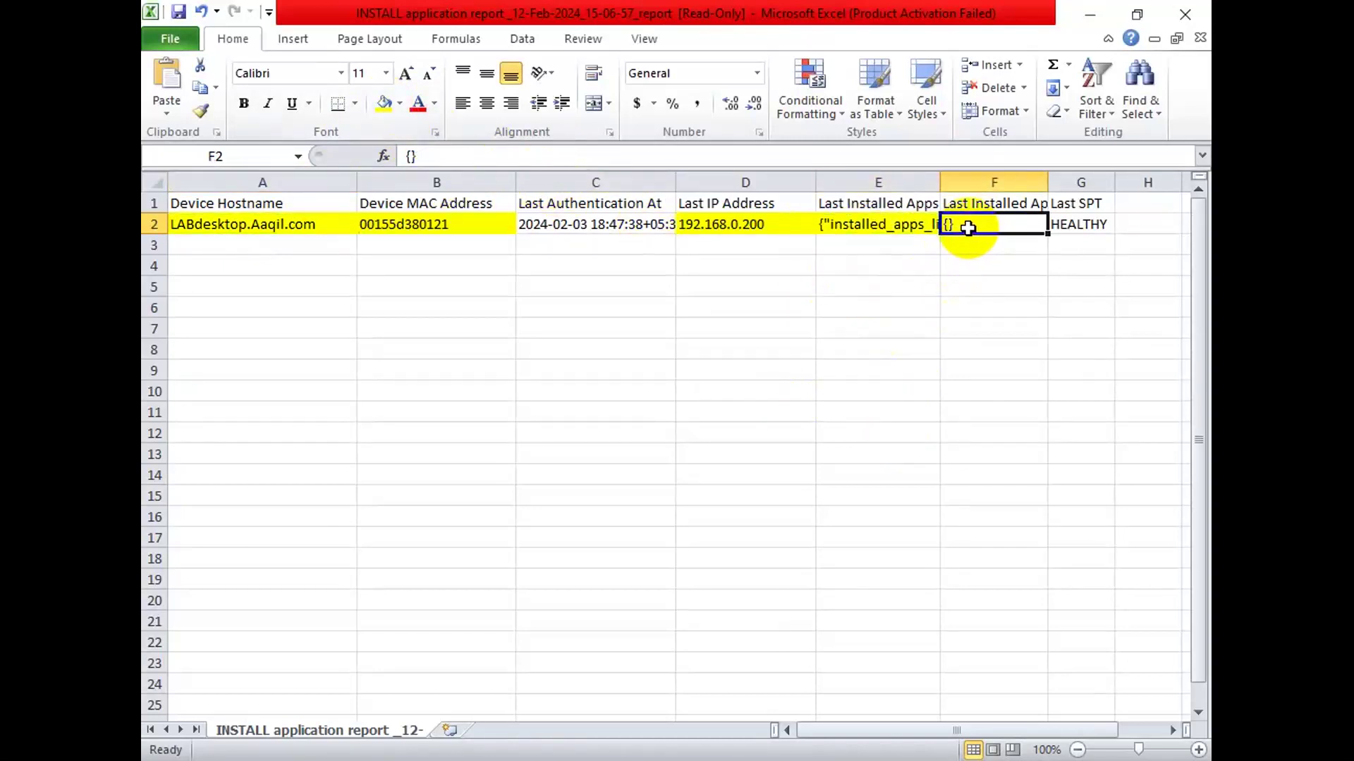
left_click(383, 104)
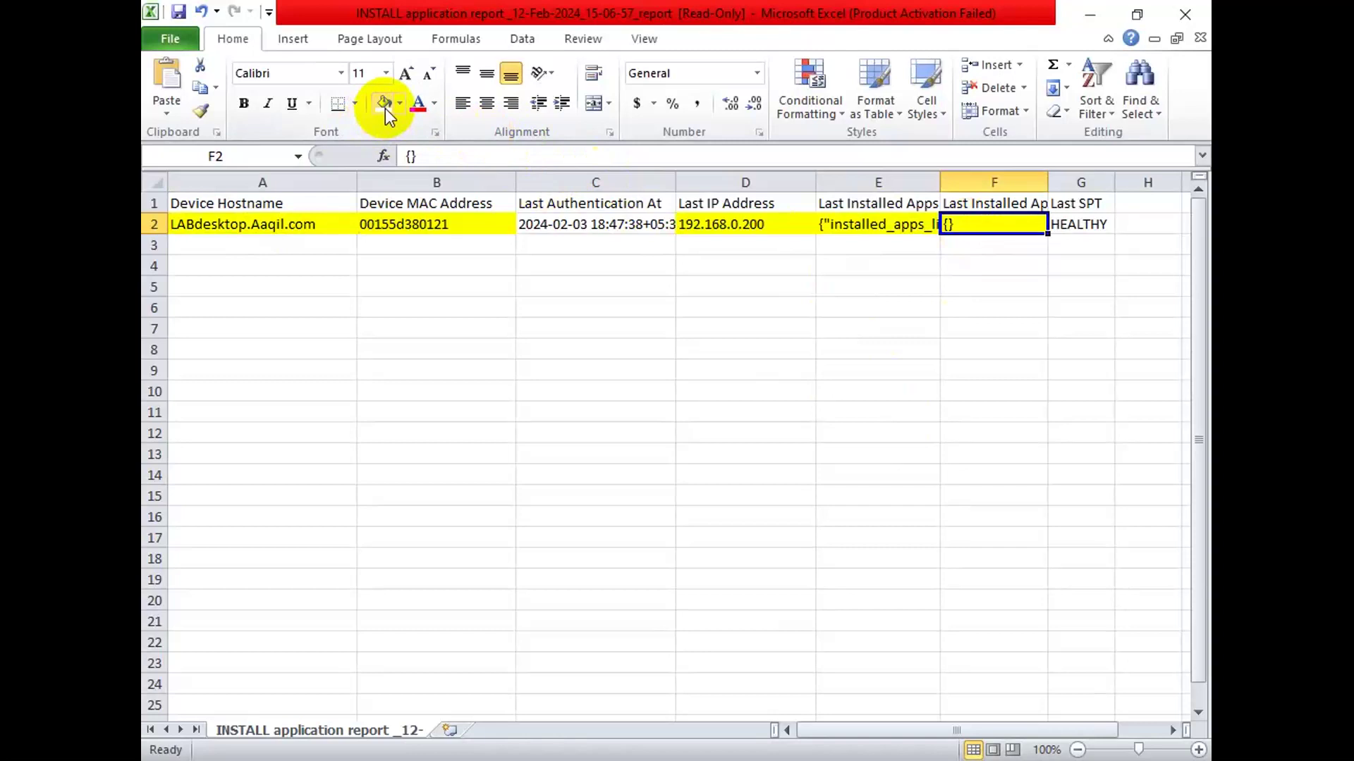
left_click(1079, 224)
left_click(383, 106)
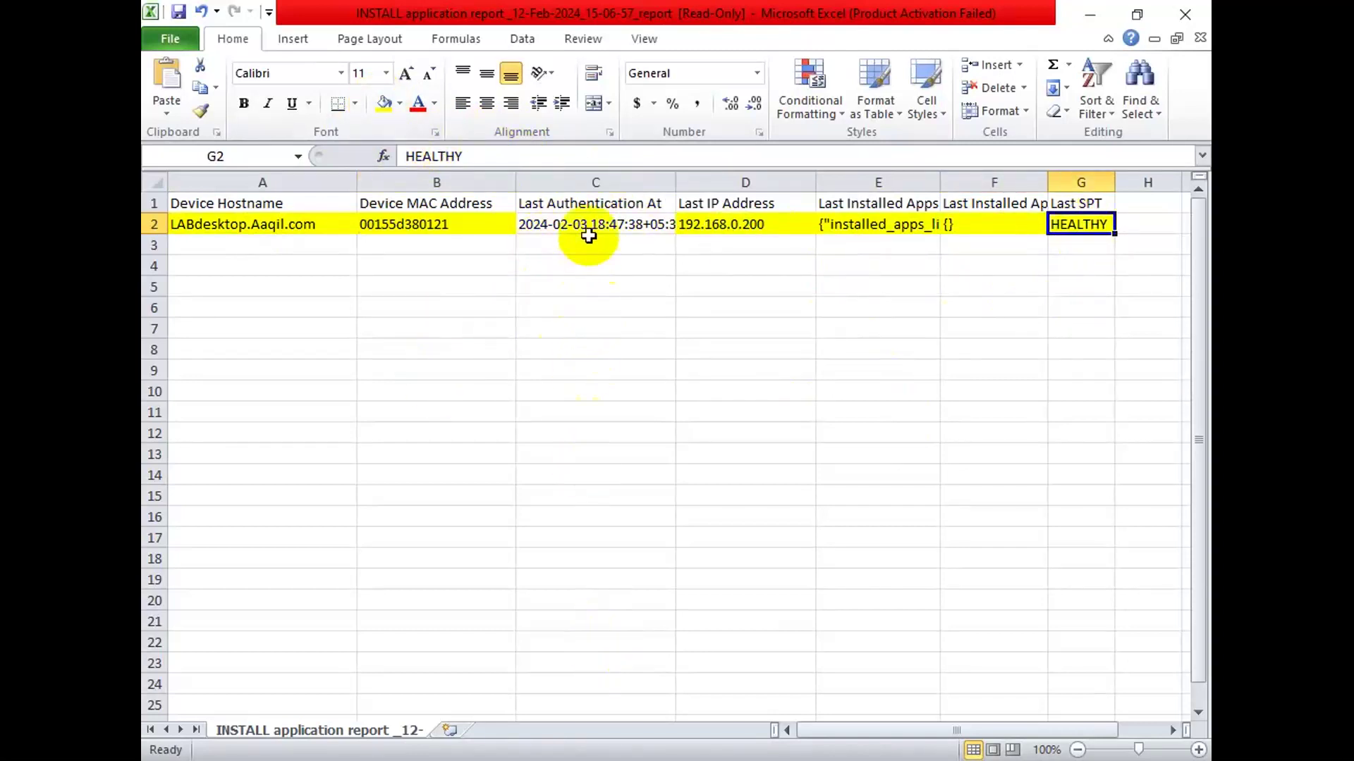
Step: Check the Last Authentication At column, then close the workbook without saving and close the report archive window
left_click(591, 181)
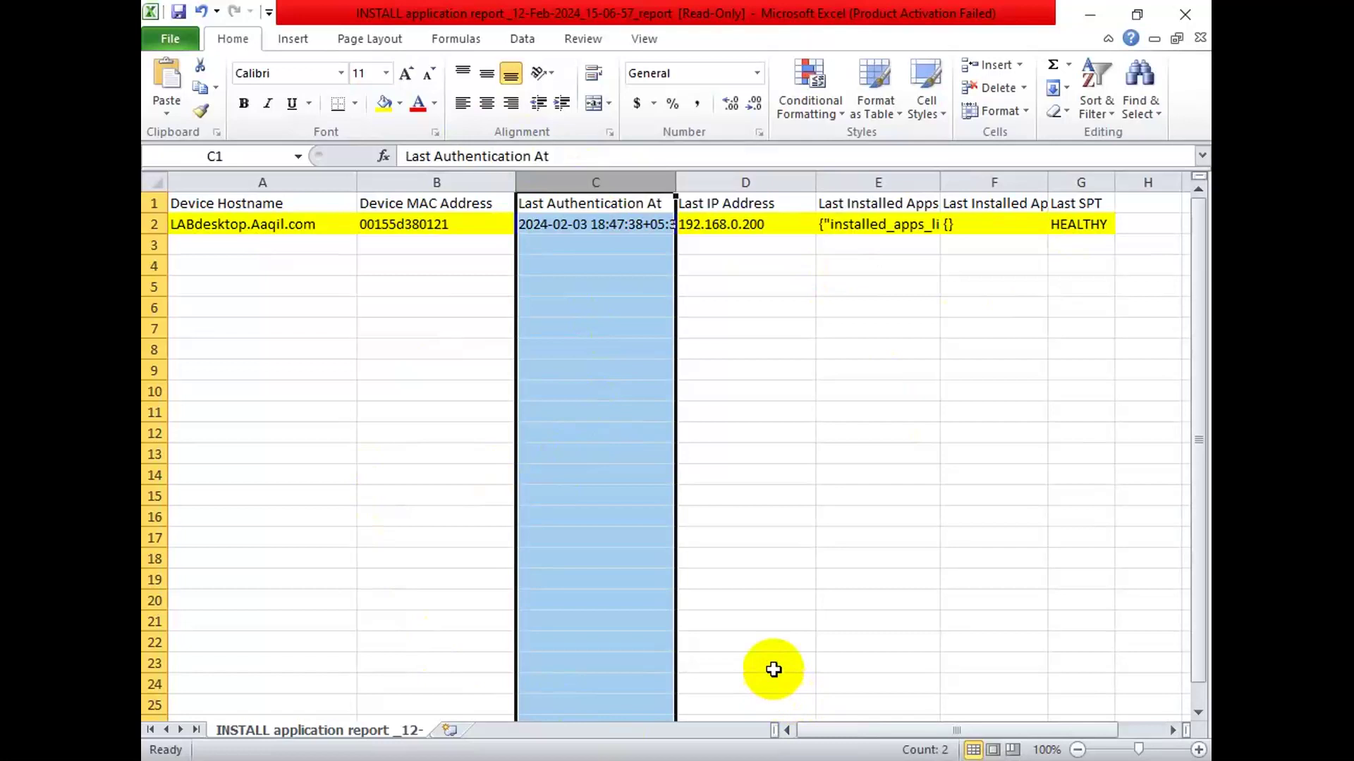
left_click(1185, 19)
left_click(669, 418)
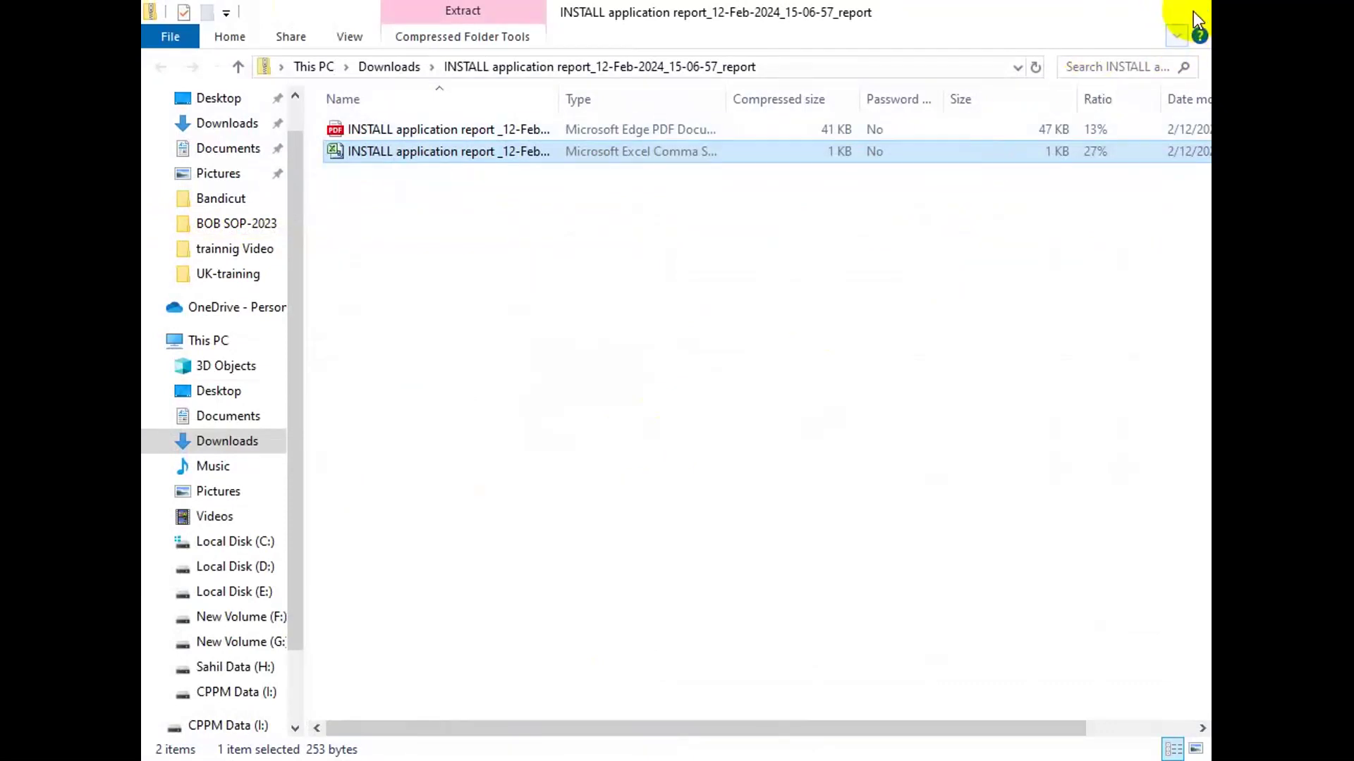
left_click(1199, 17)
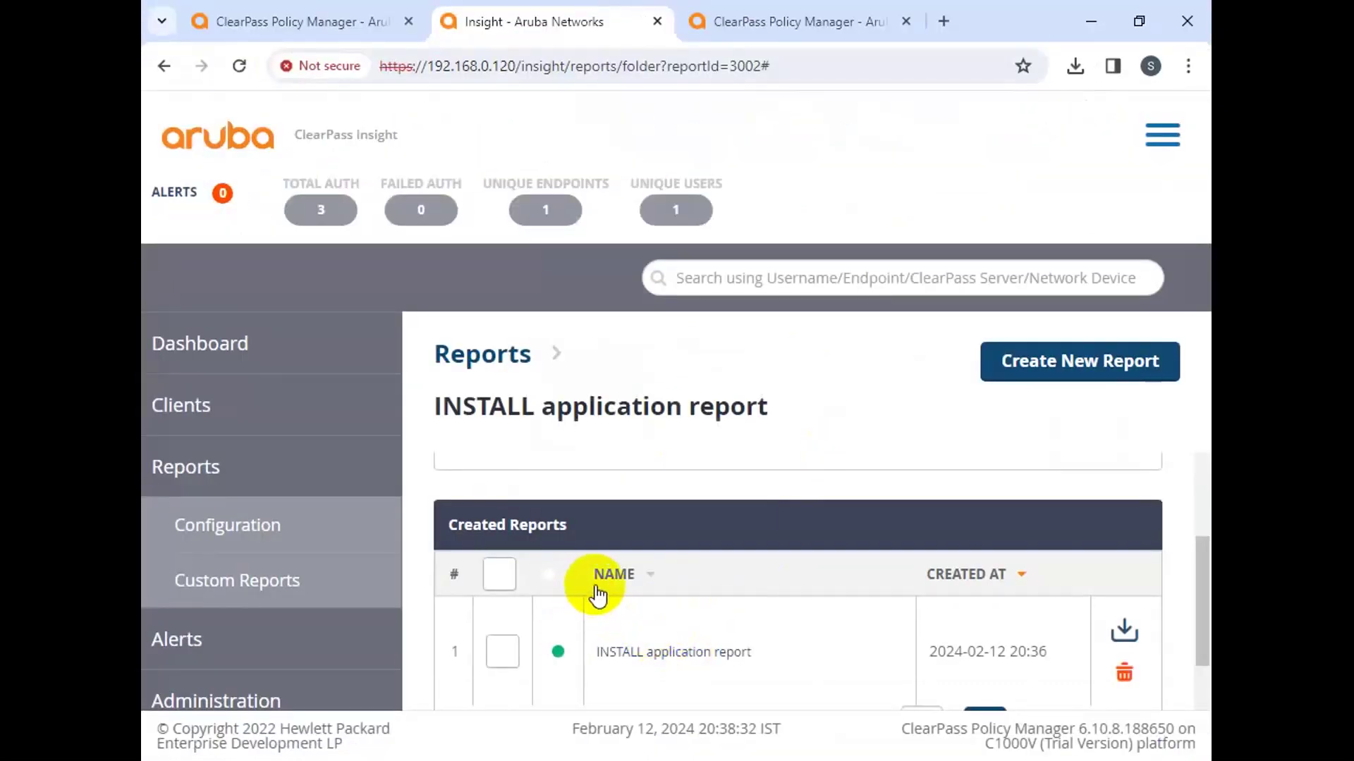
Step: Start a new report from the report configuration page and name it "USB report monthly"
scroll(596, 593, "down", 3)
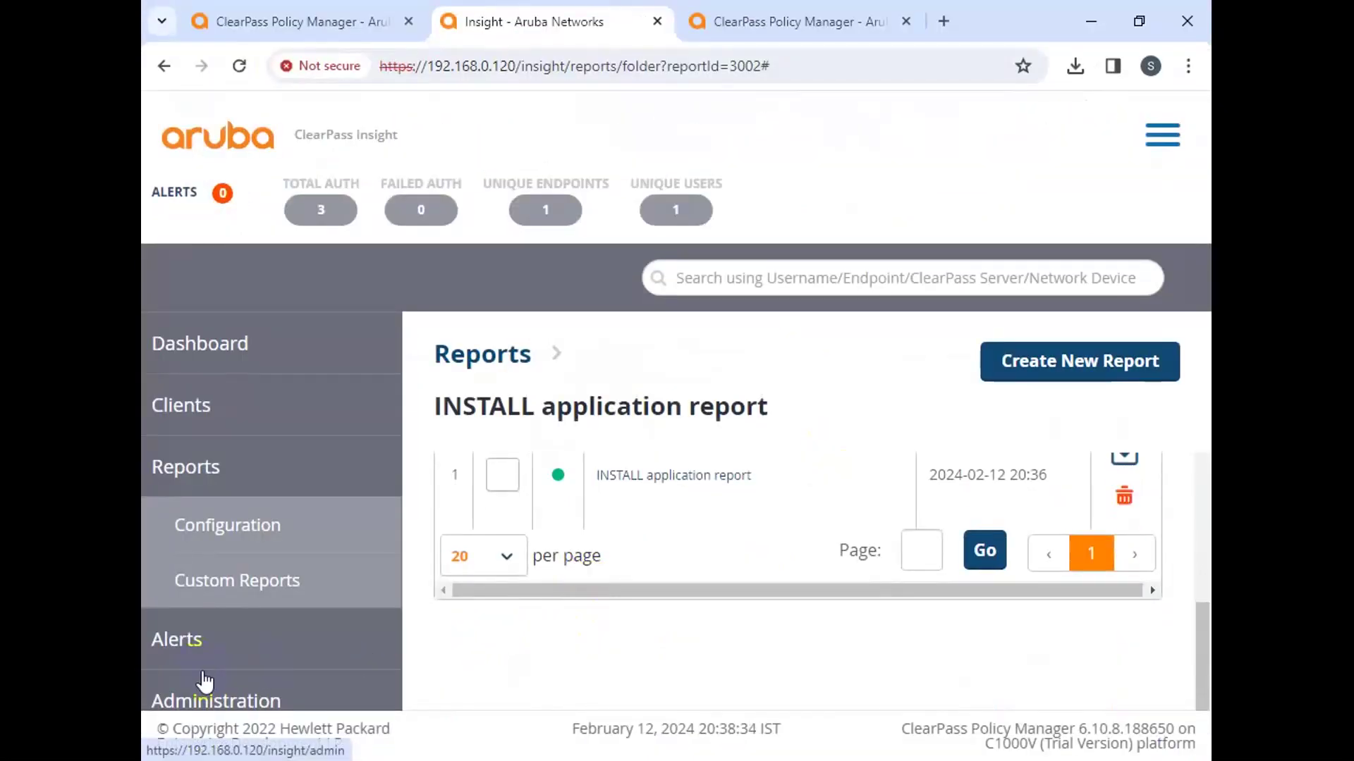
left_click(235, 524)
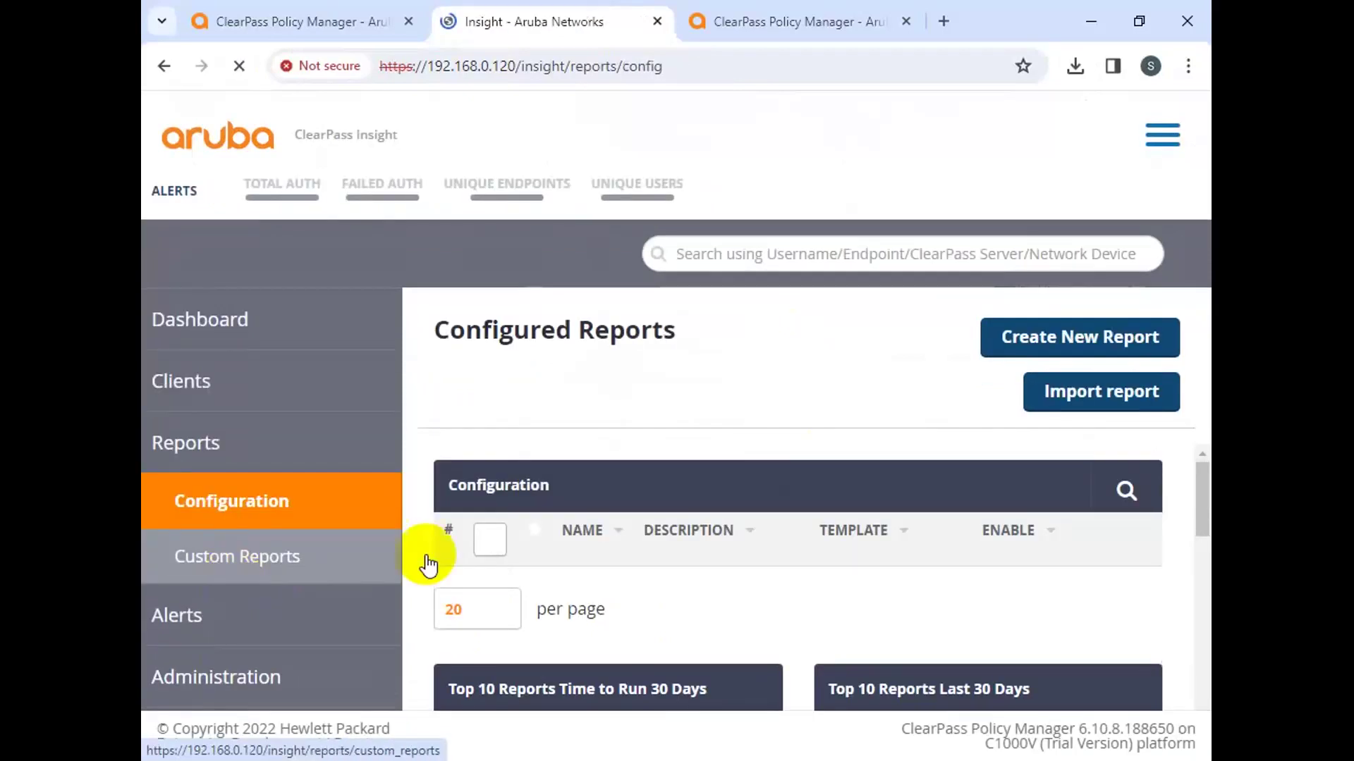
left_click(1078, 359)
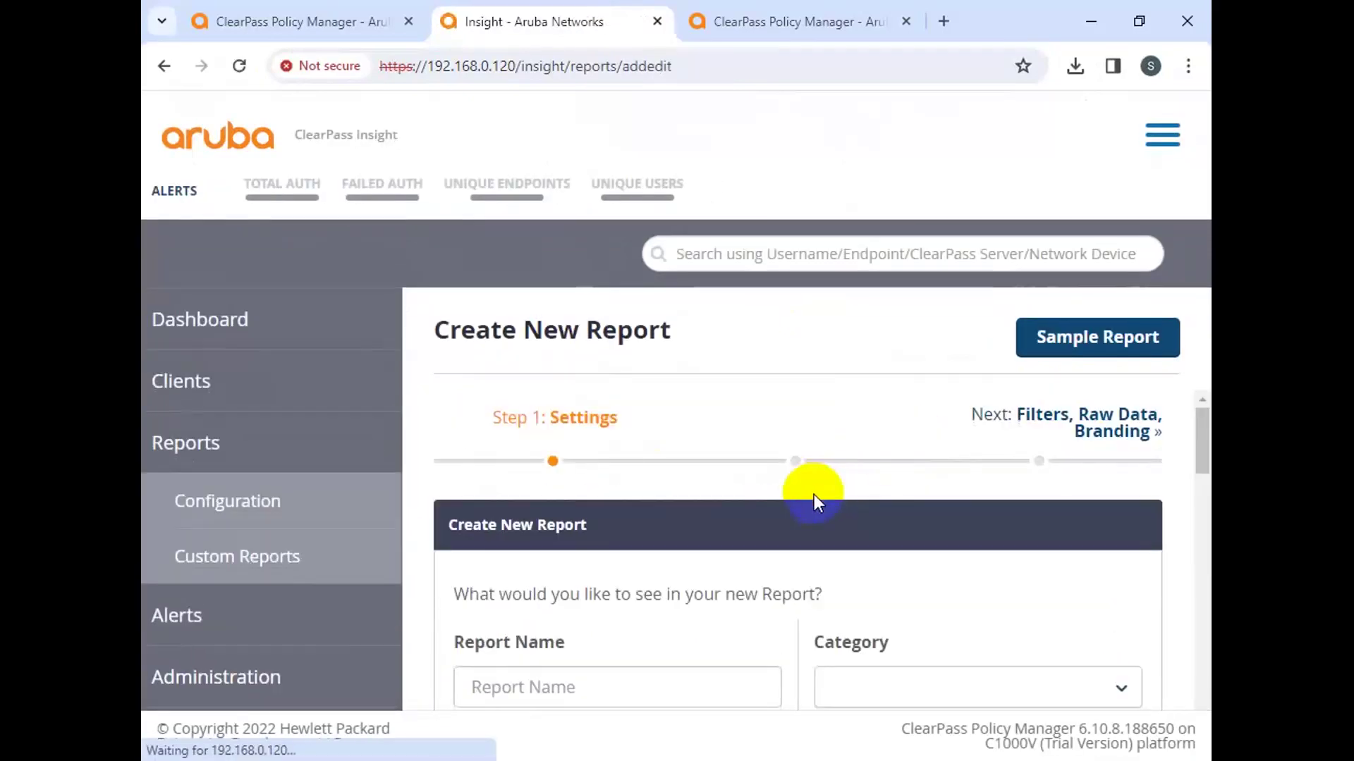
scroll(657, 551, "down", 3)
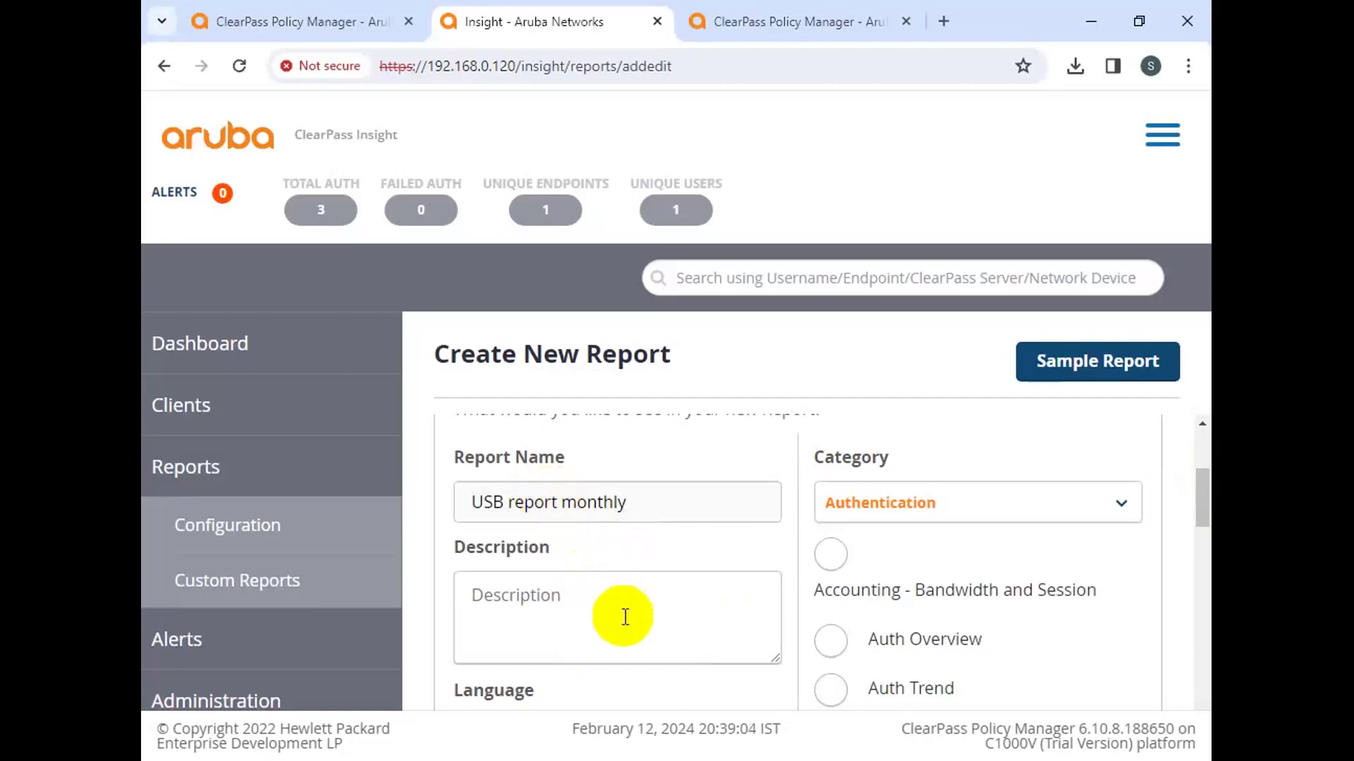
Step: Set the report category to OnGuard with the Endpoint Posture Overview template and include raw data in the output
left_click(870, 526)
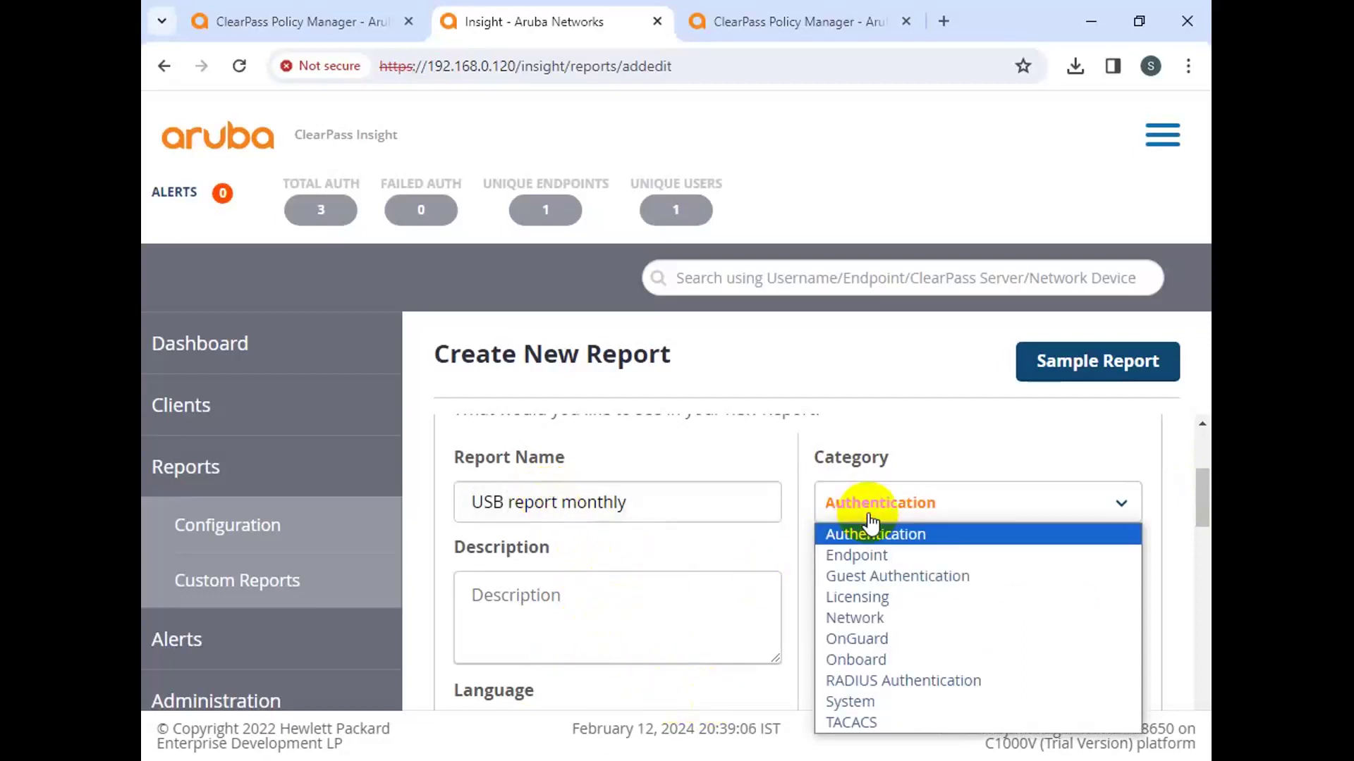
left_click(894, 640)
scroll(894, 646, "down", 2)
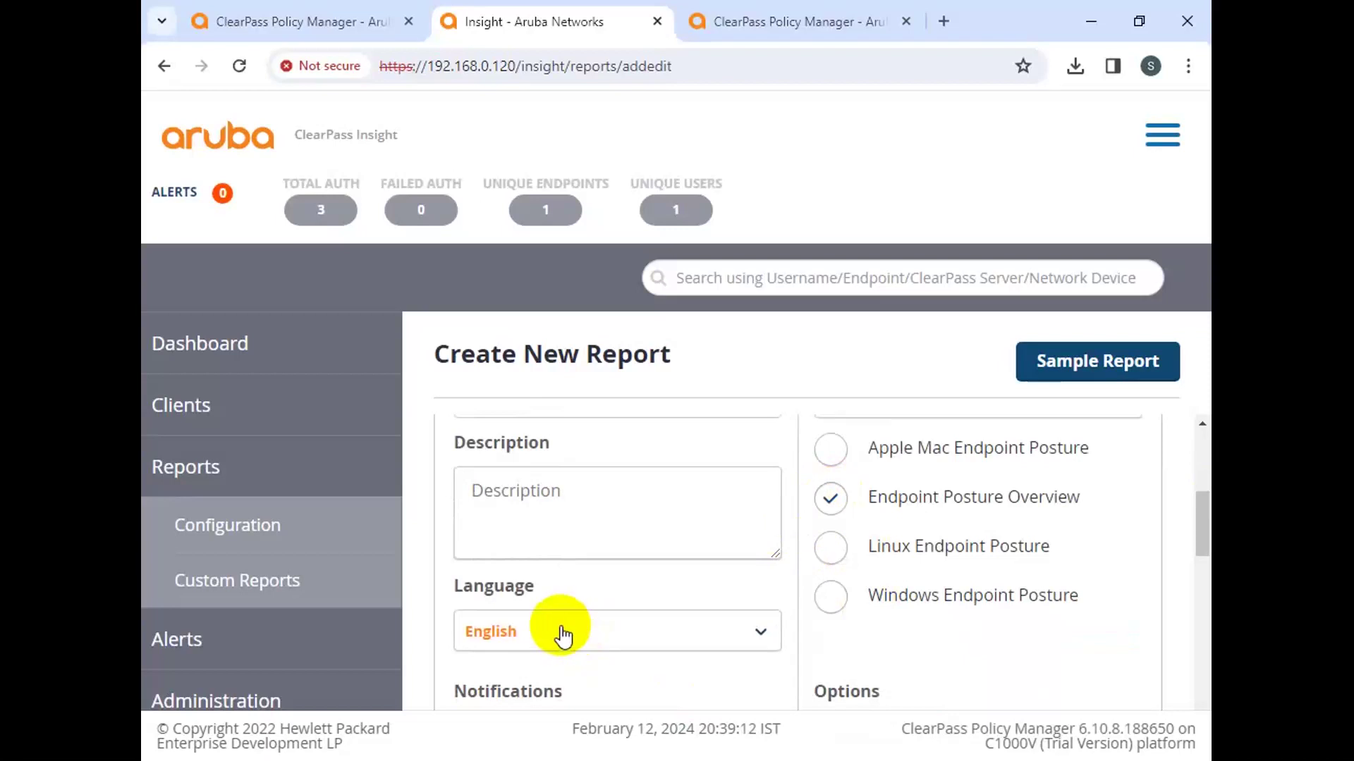
scroll(589, 625, "down", 4)
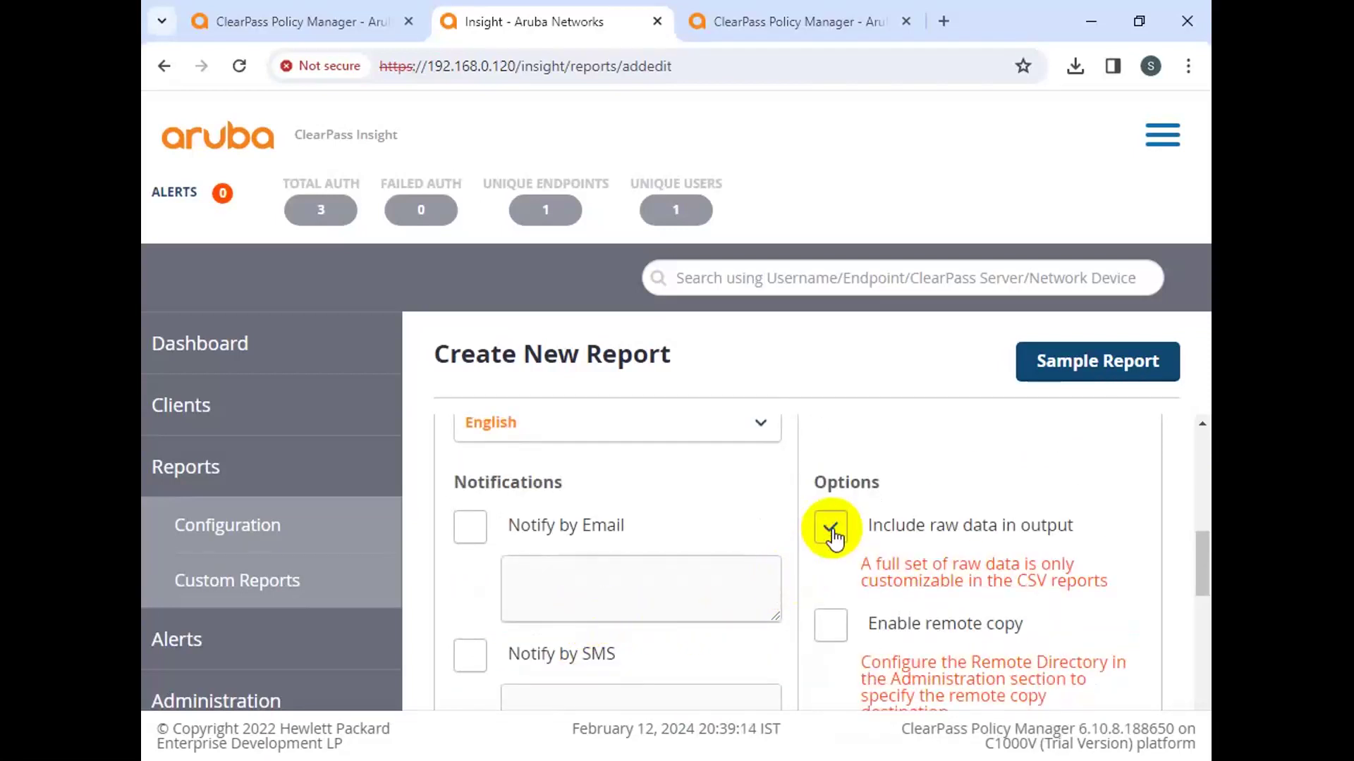
scroll(789, 621, "down", 5)
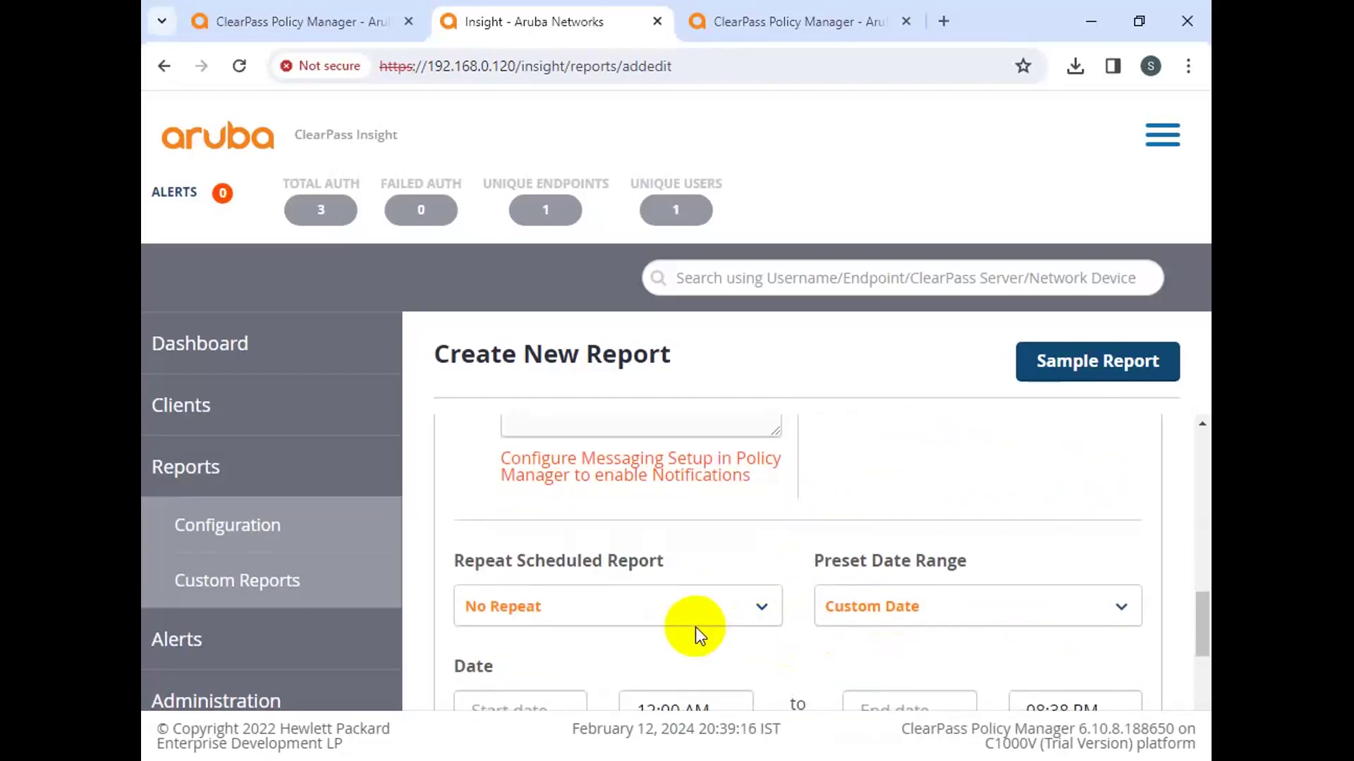
Step: Set the report's custom date range from 2024-01-01 to 2024-02-12 without repetition, and continue to the filters and raw data page
scroll(805, 616, "down", 2)
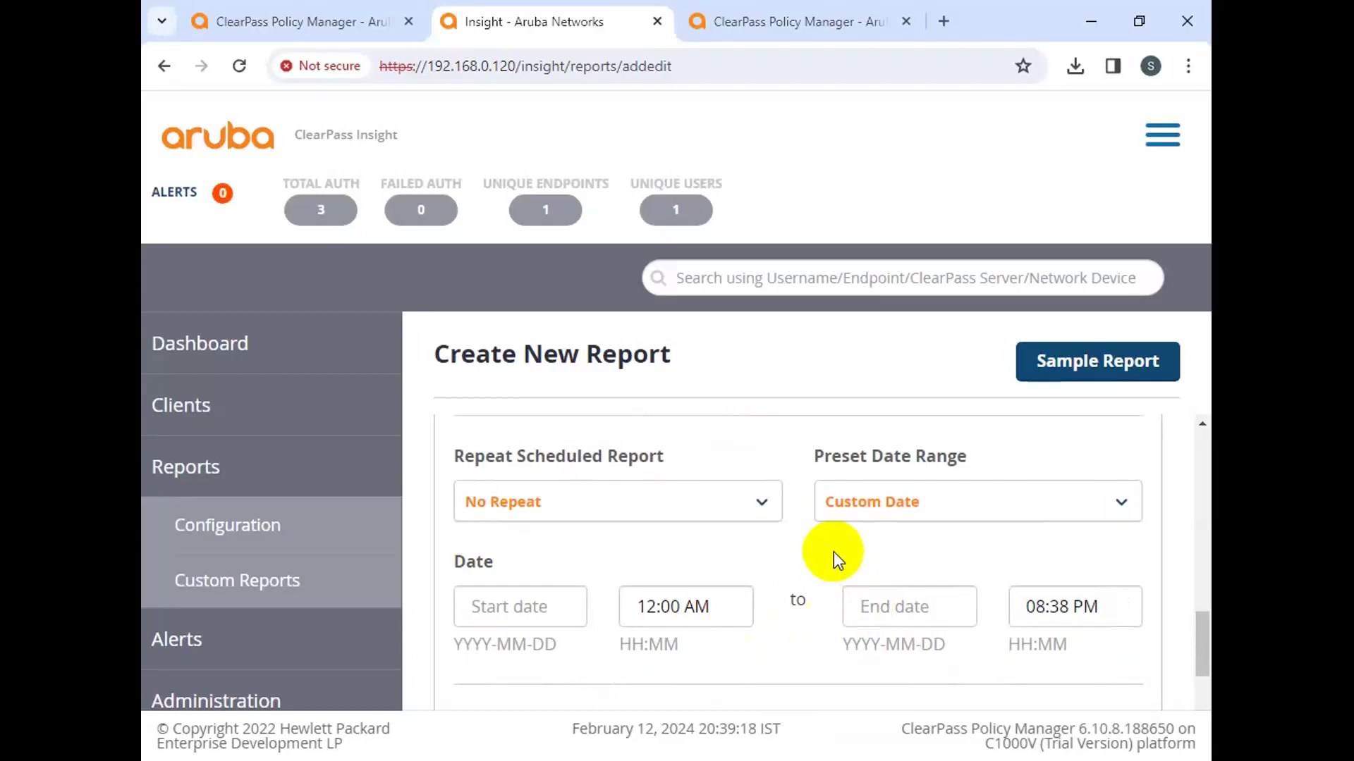
left_click(751, 513)
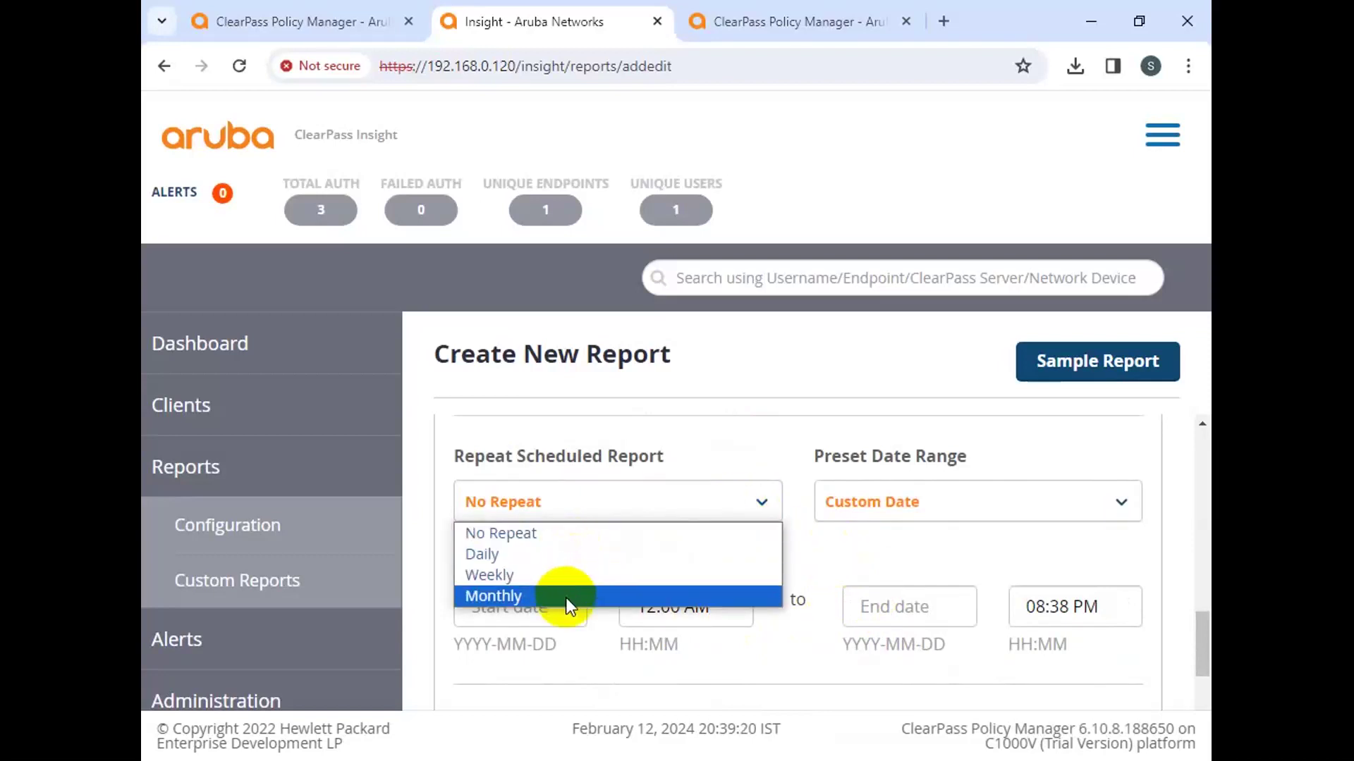
left_click(818, 558)
left_click(536, 620)
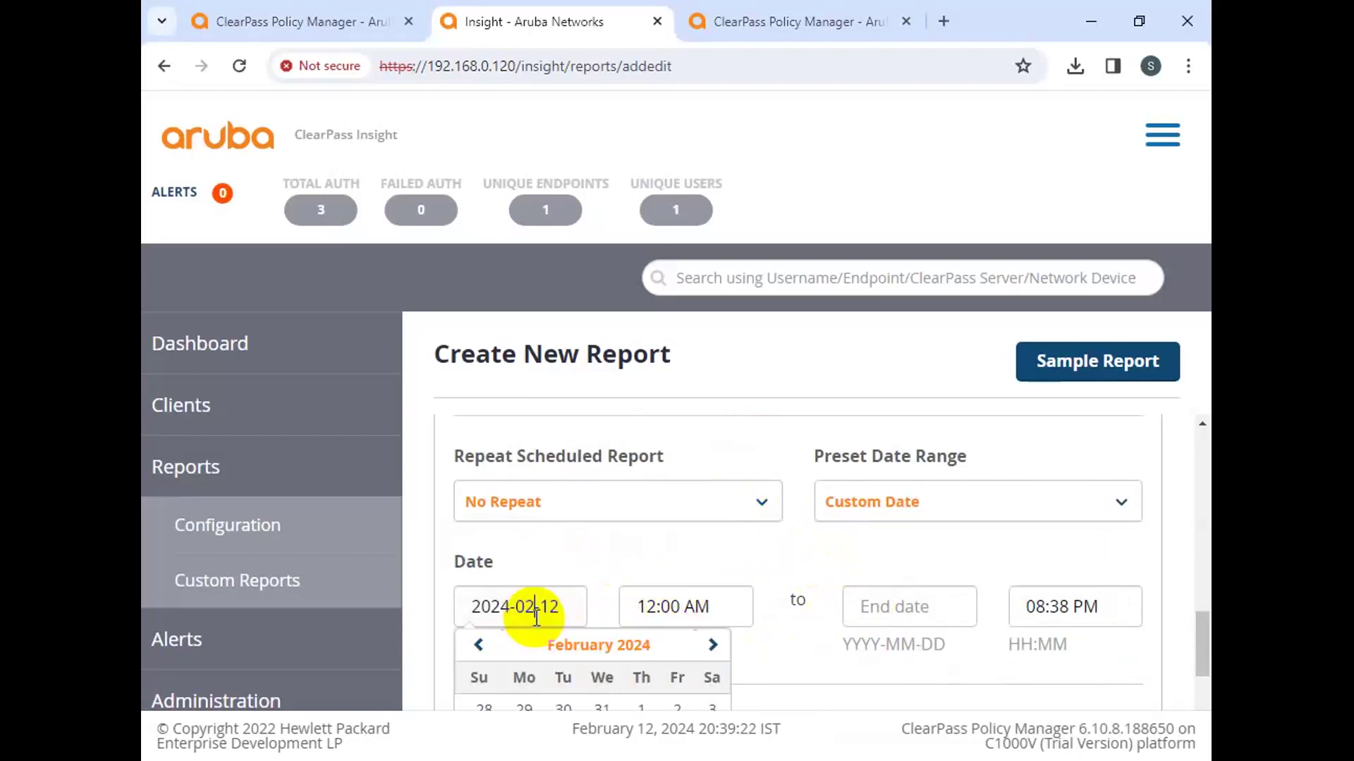
scroll(583, 543, "down", 2)
left_click(486, 541)
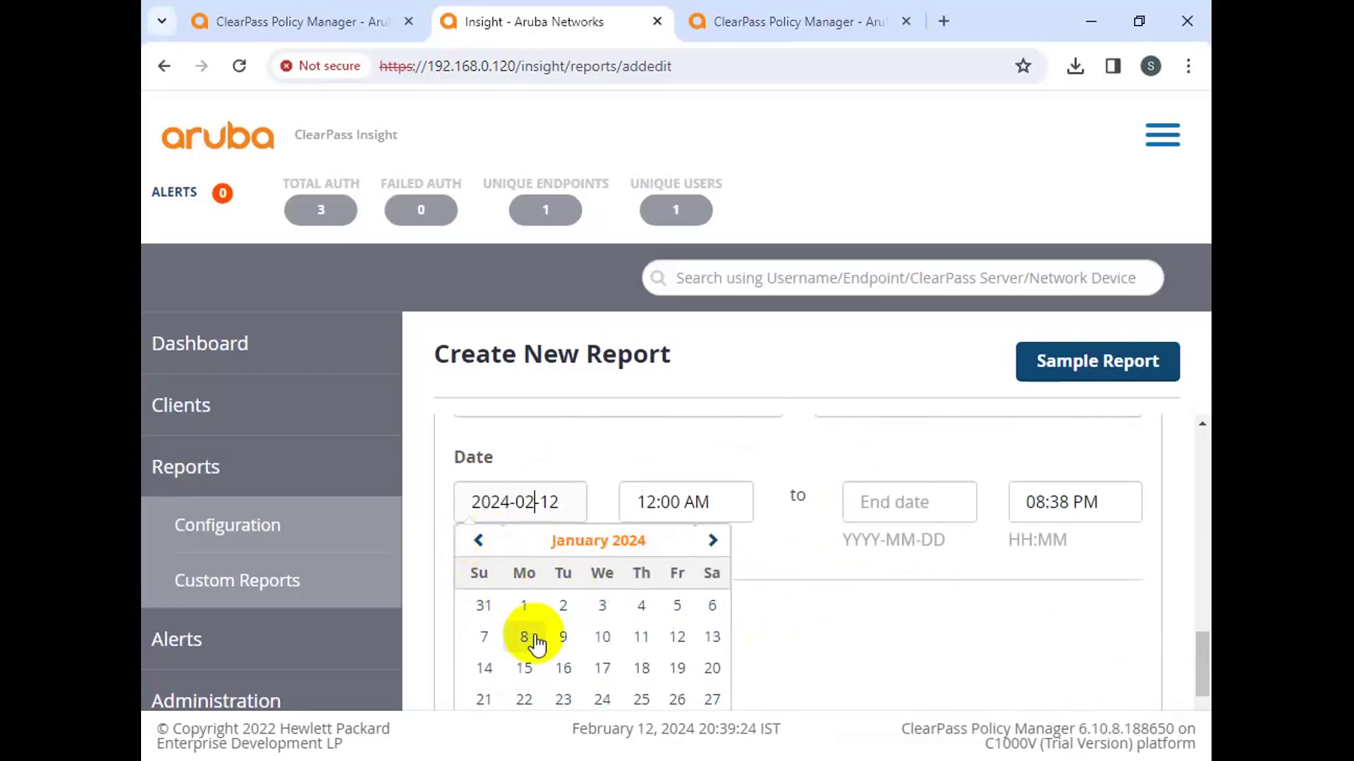
left_click(523, 605)
left_click(887, 512)
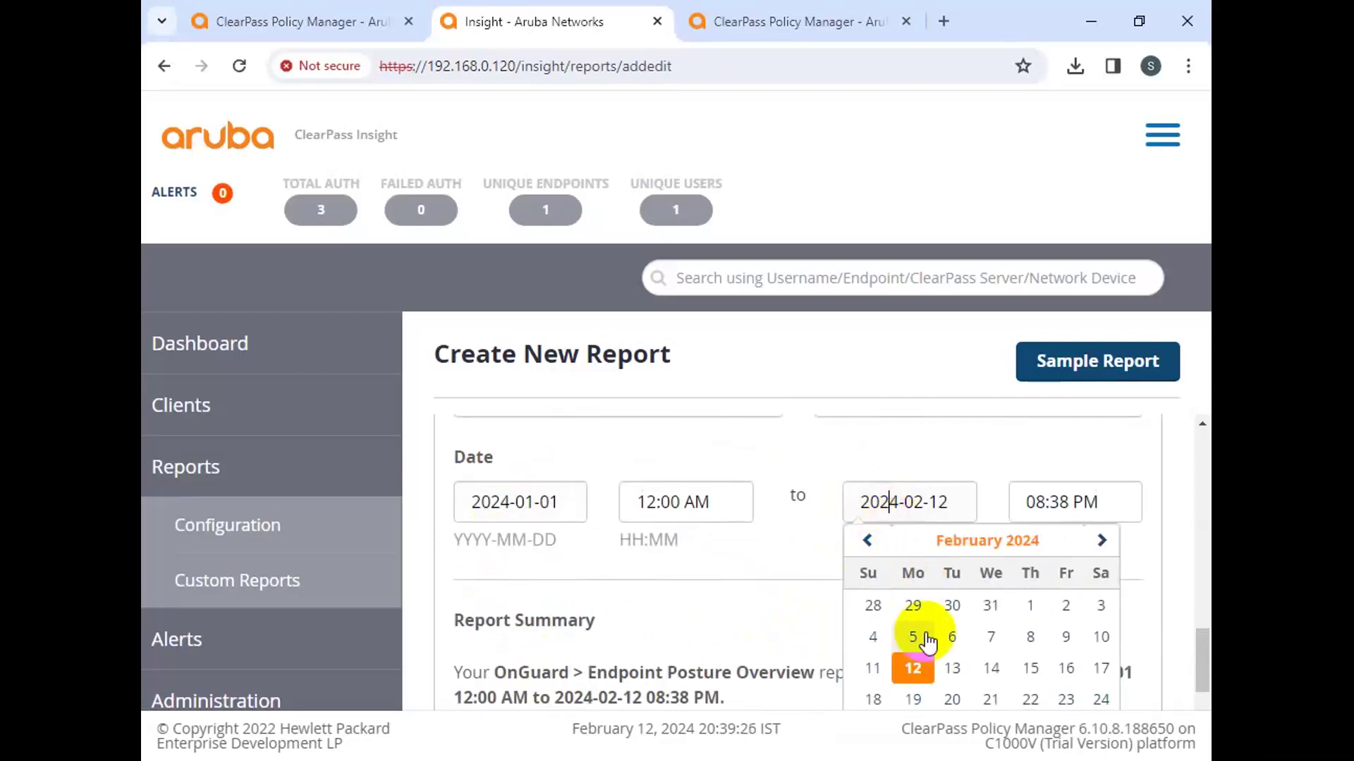
left_click(821, 462)
scroll(827, 444, "down", 4)
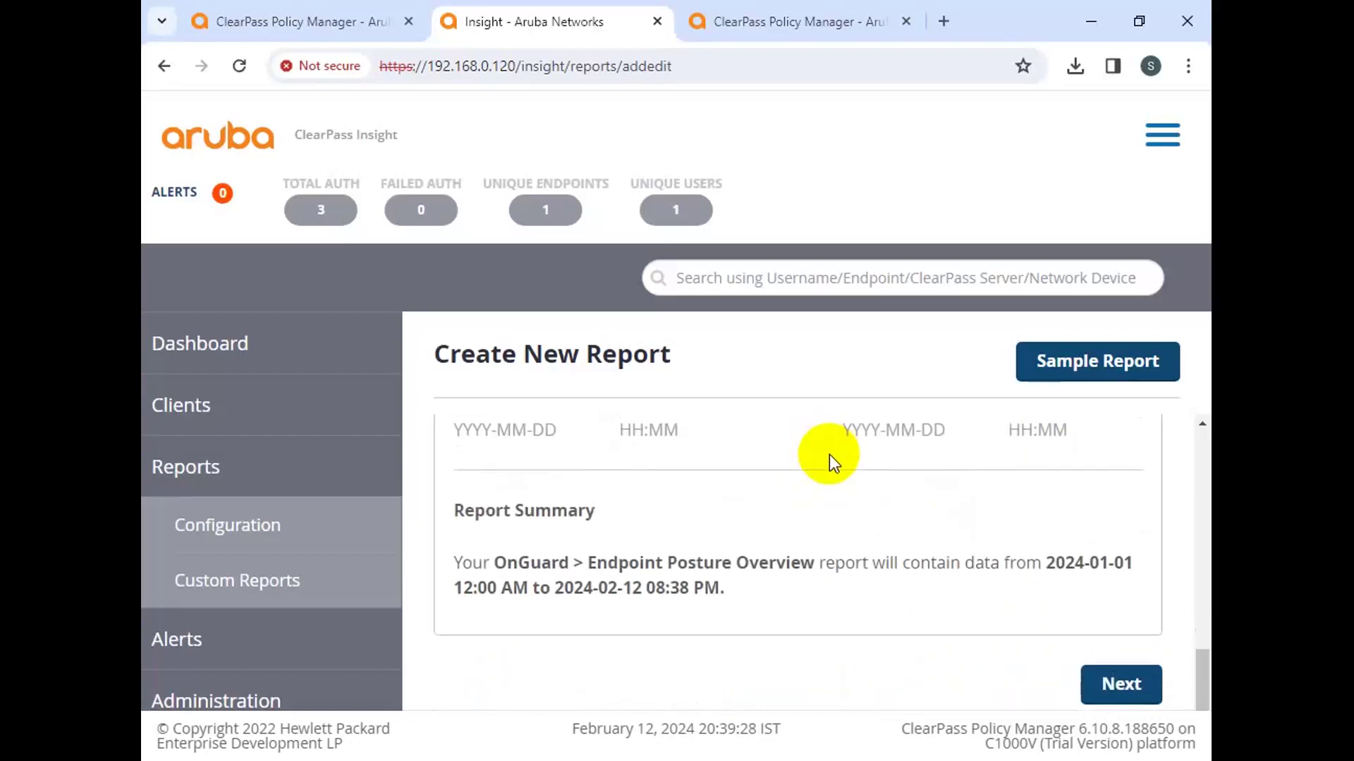
left_click(1094, 589)
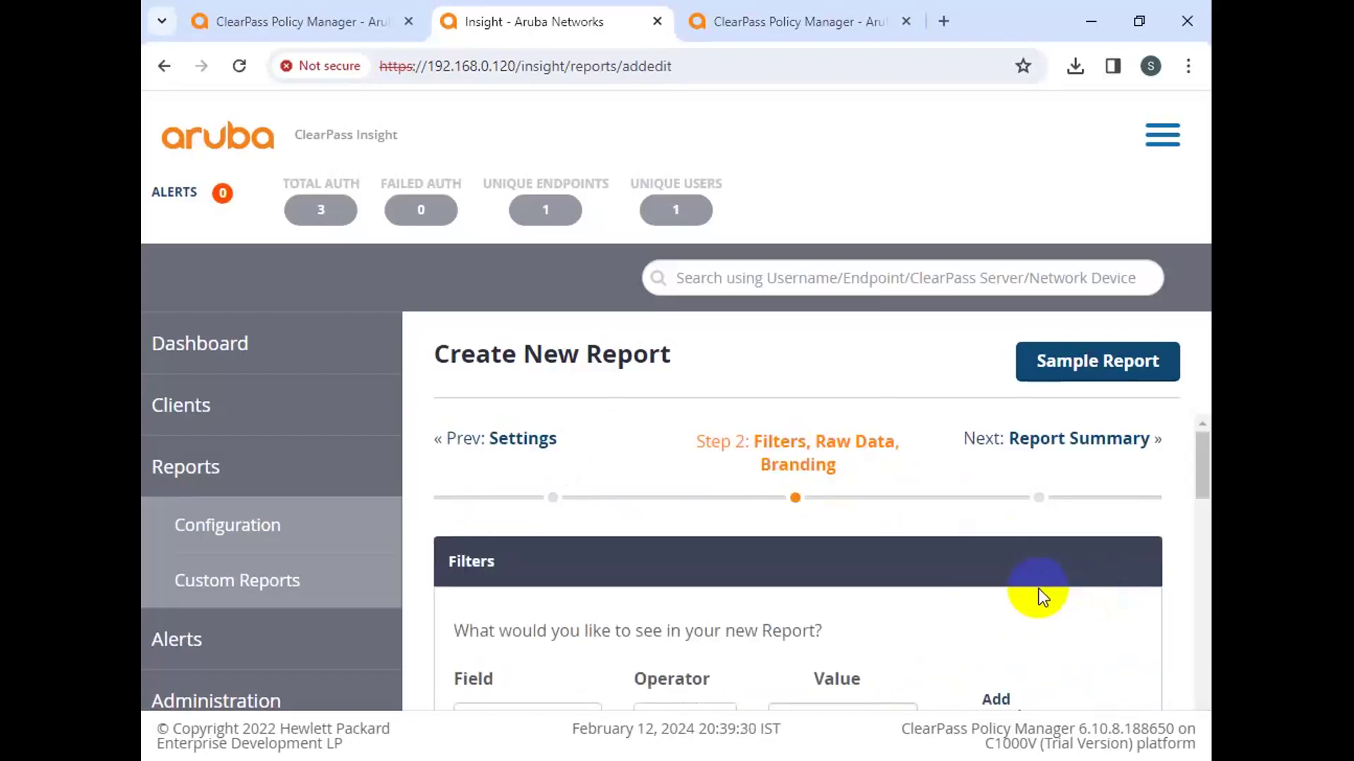
Step: Review the default selected columns in the CSV raw data configuration to judge which ones the USB report needs
scroll(624, 618, "down", 4)
scroll(639, 613, "down", 5)
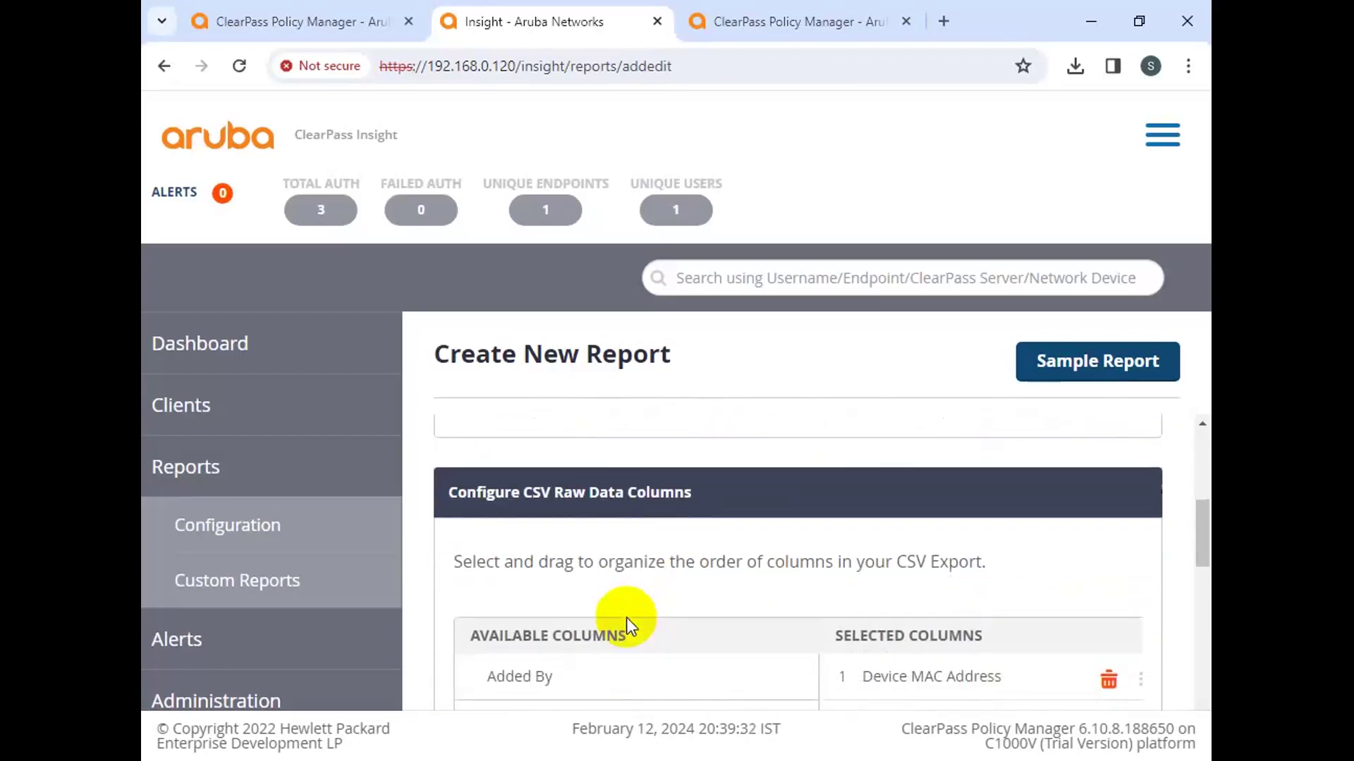
scroll(988, 675, "down", 3)
scroll(990, 655, "down", 1)
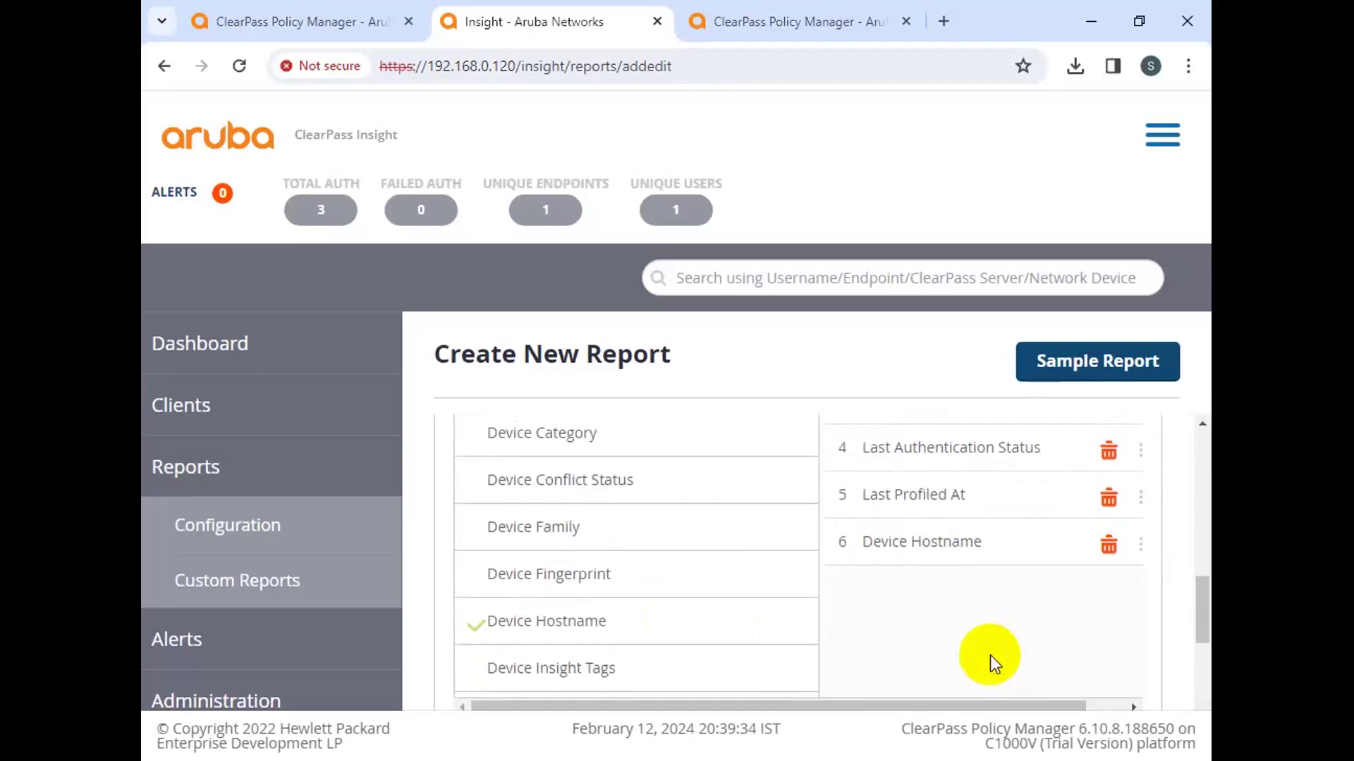
scroll(987, 635, "up", 3)
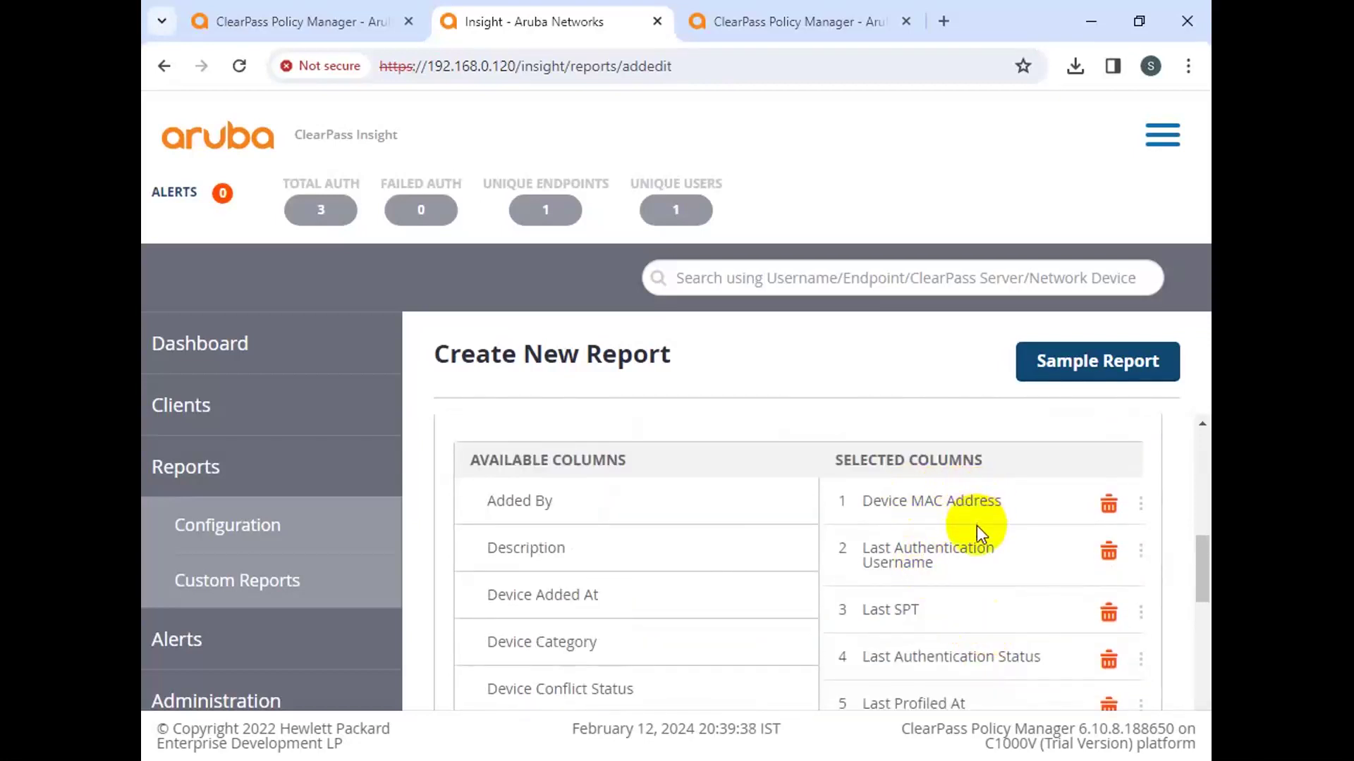
scroll(933, 614, "down", 3)
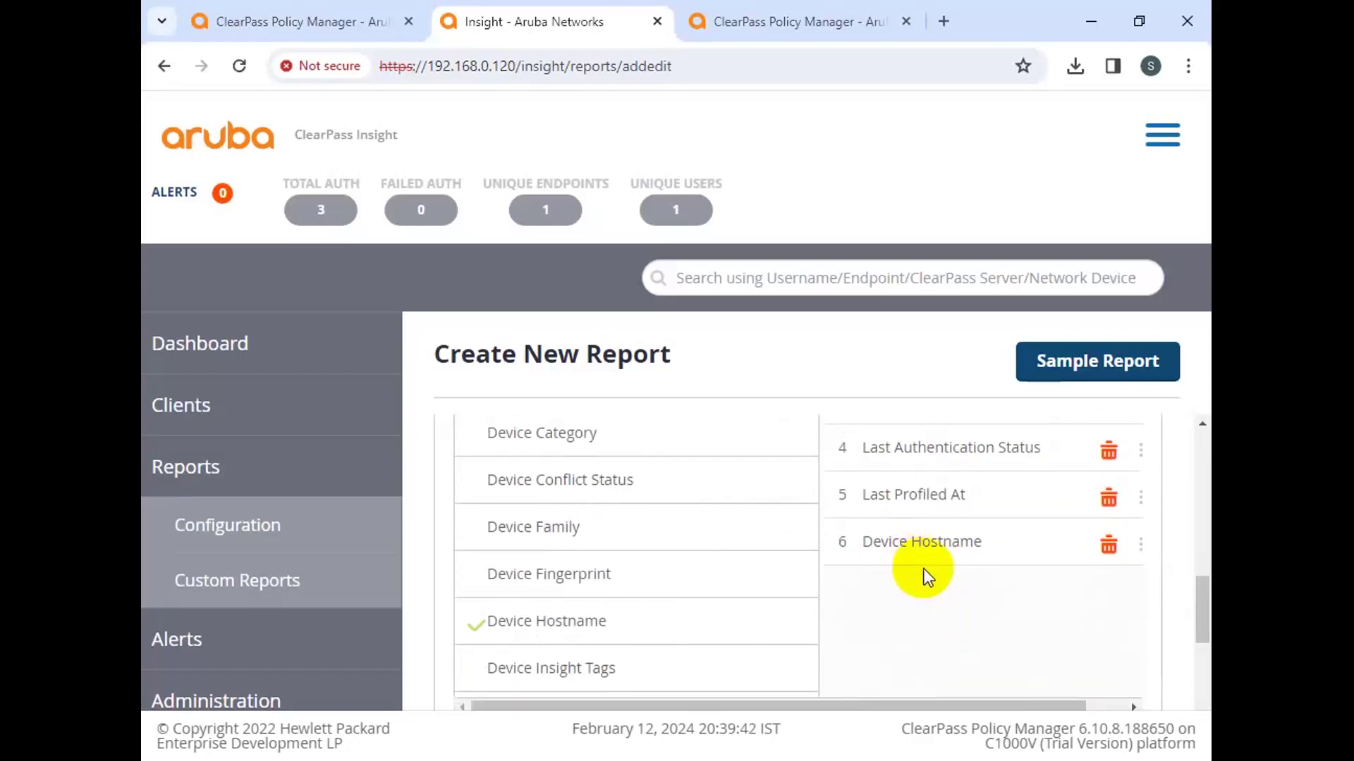
scroll(927, 560, "up", 3)
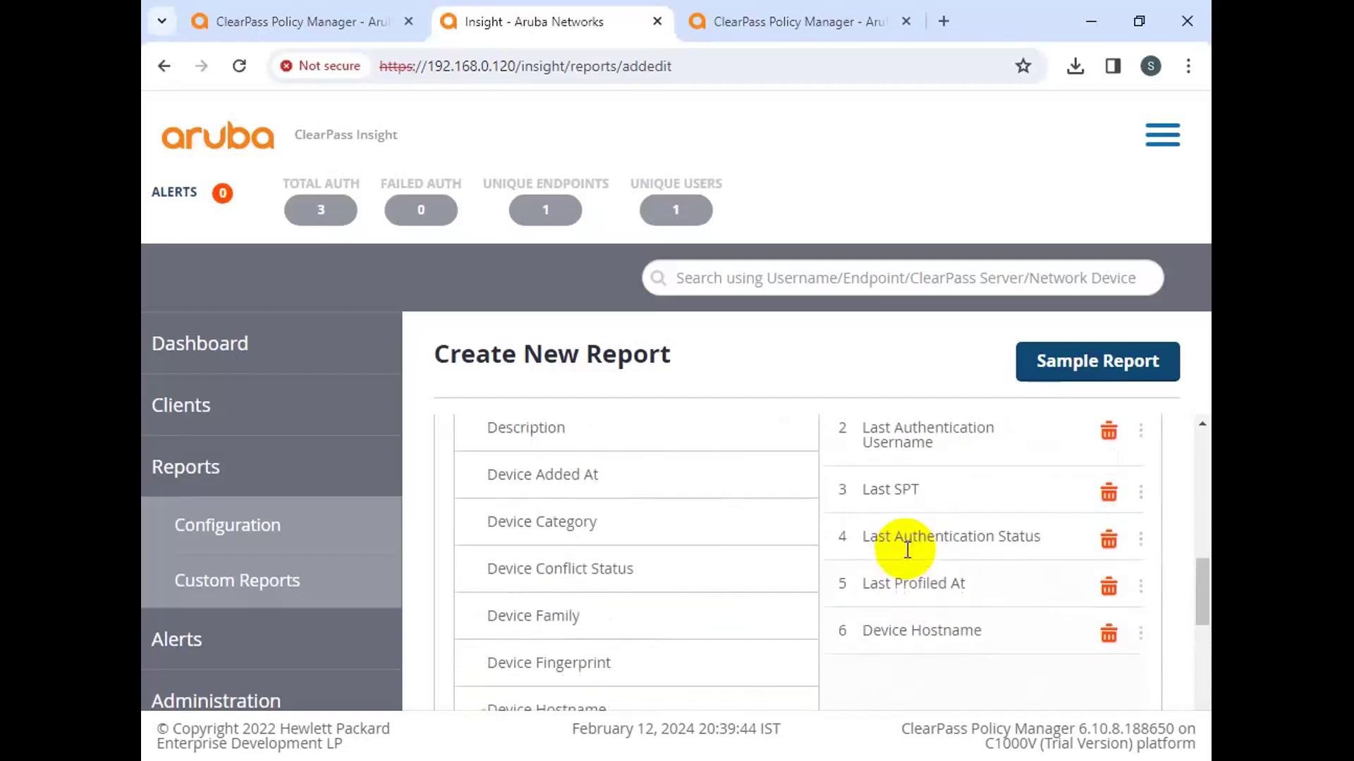
scroll(957, 563, "down", 3)
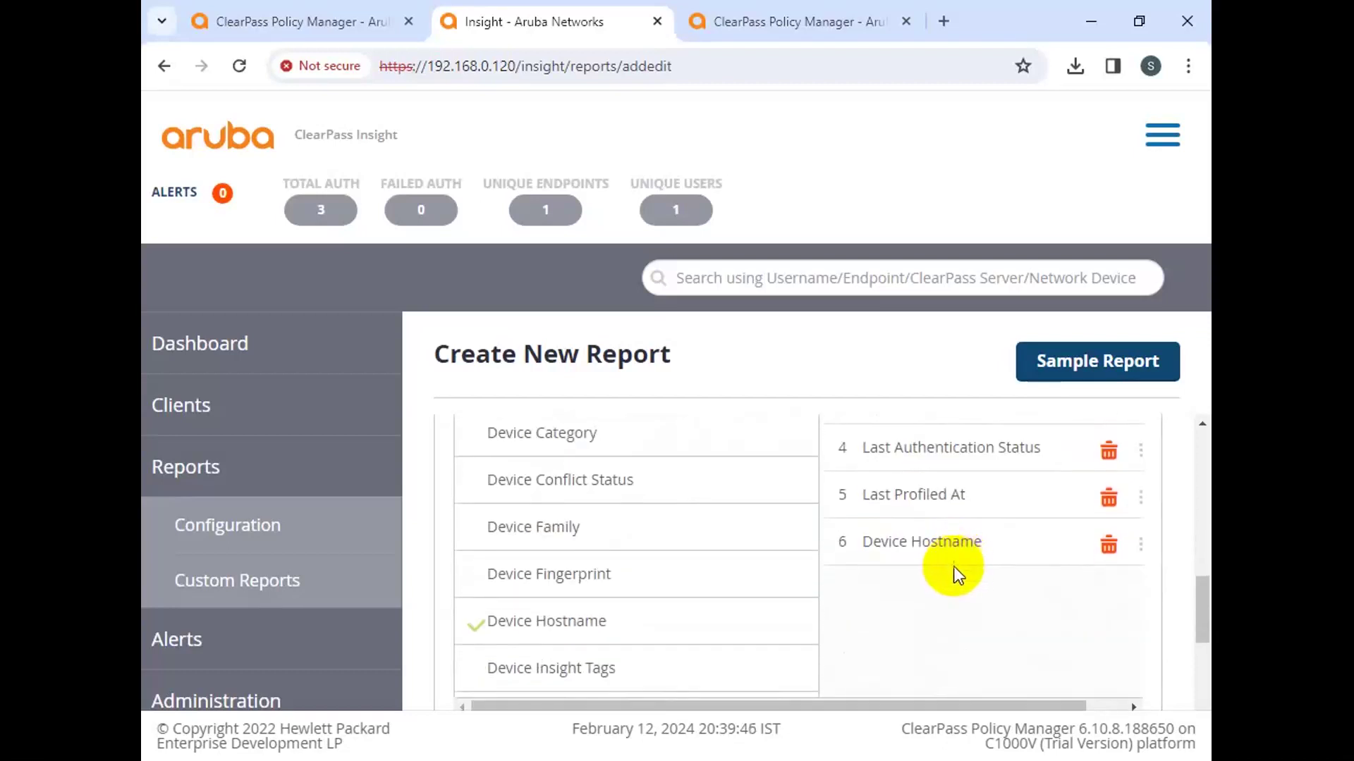
scroll(954, 568, "up", 1)
scroll(969, 583, "down", 1)
scroll(972, 580, "up", 3)
scroll(972, 581, "down", 2)
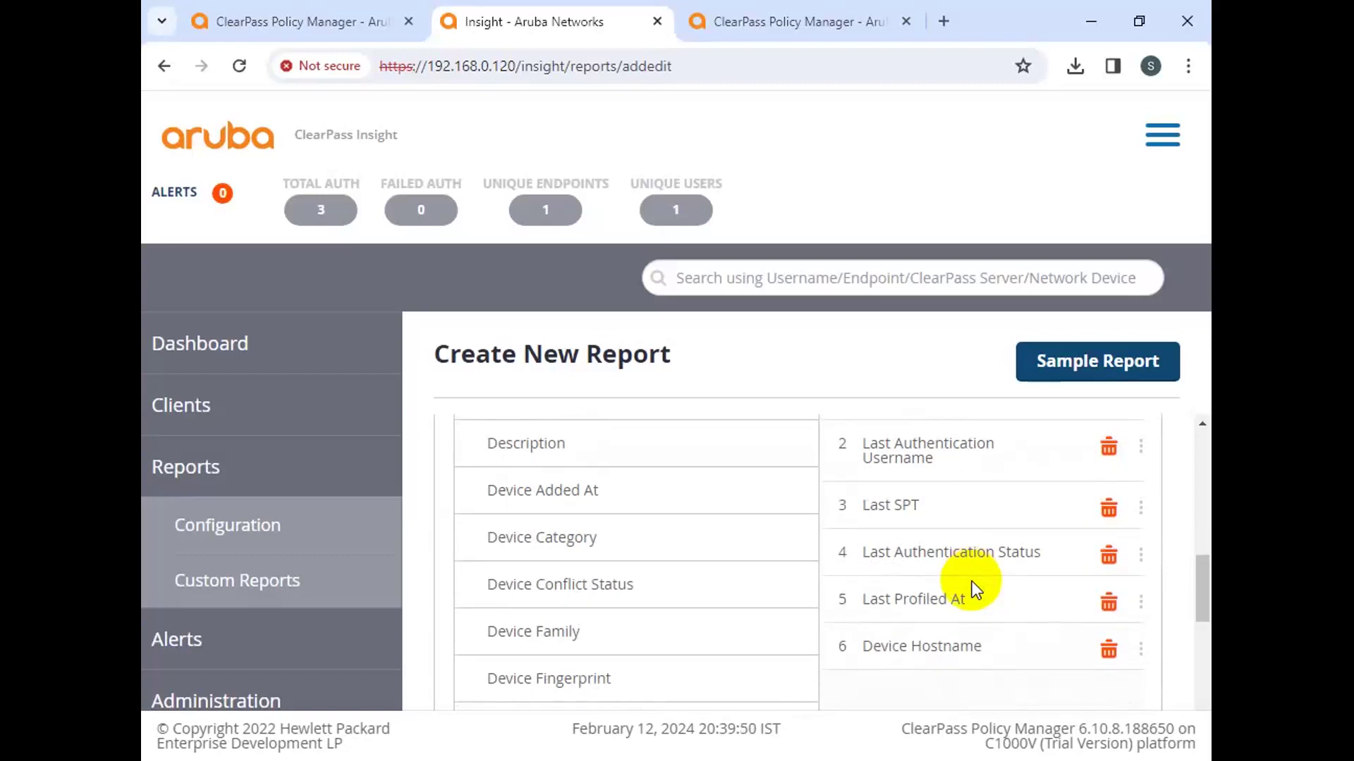
scroll(971, 581, "up", 3)
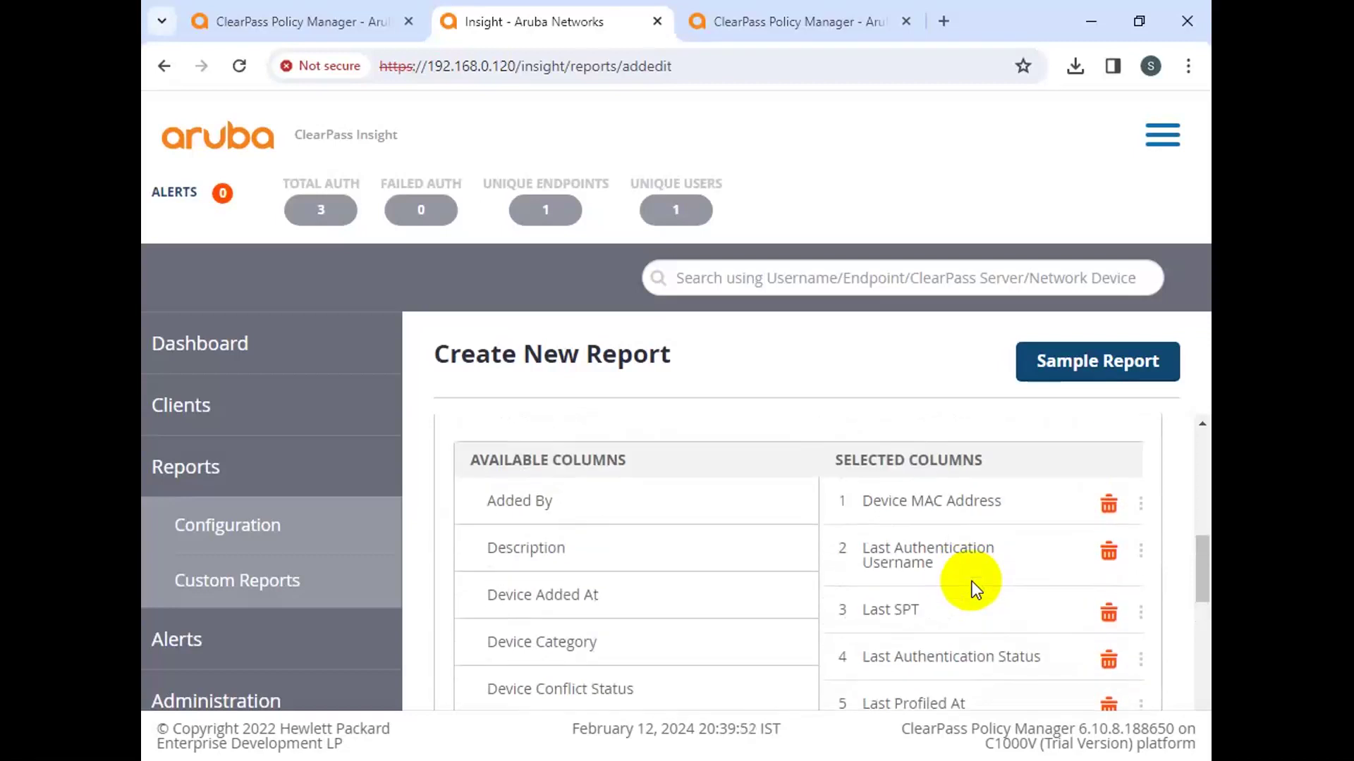
scroll(970, 608, "down", 2)
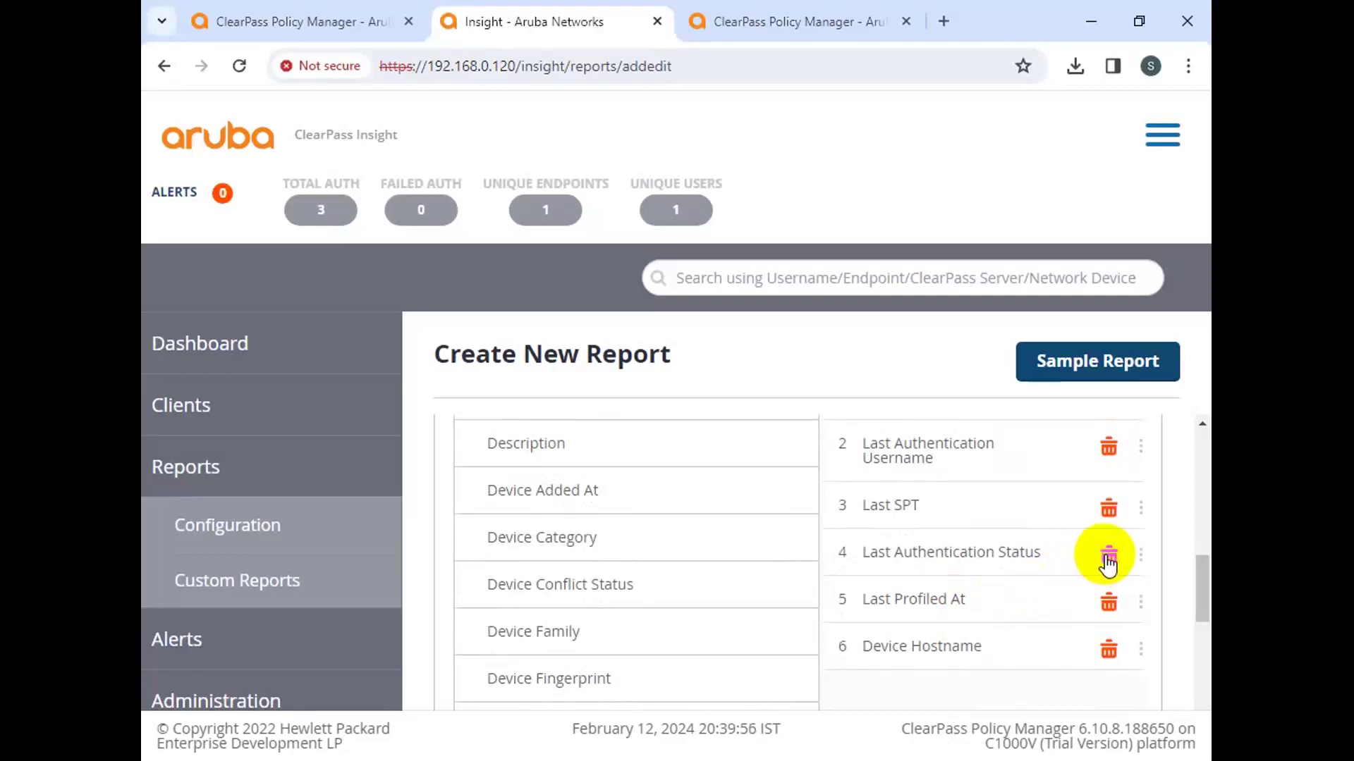
Step: Remove Last SPT, Last Authentication Username, Last Profiled At and Last Authentication Status from the selected CSV columns
left_click(1109, 511)
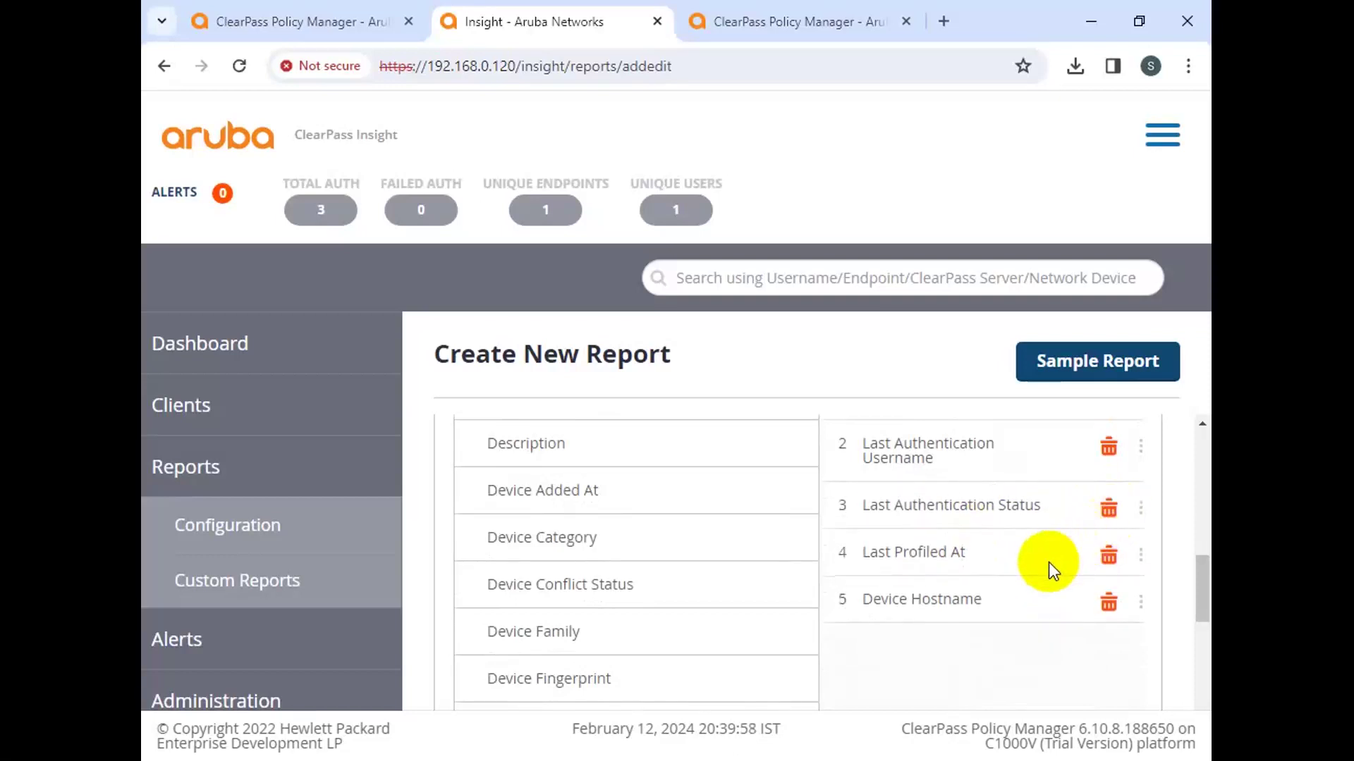
scroll(1046, 563, "up", 2)
left_click(1109, 551)
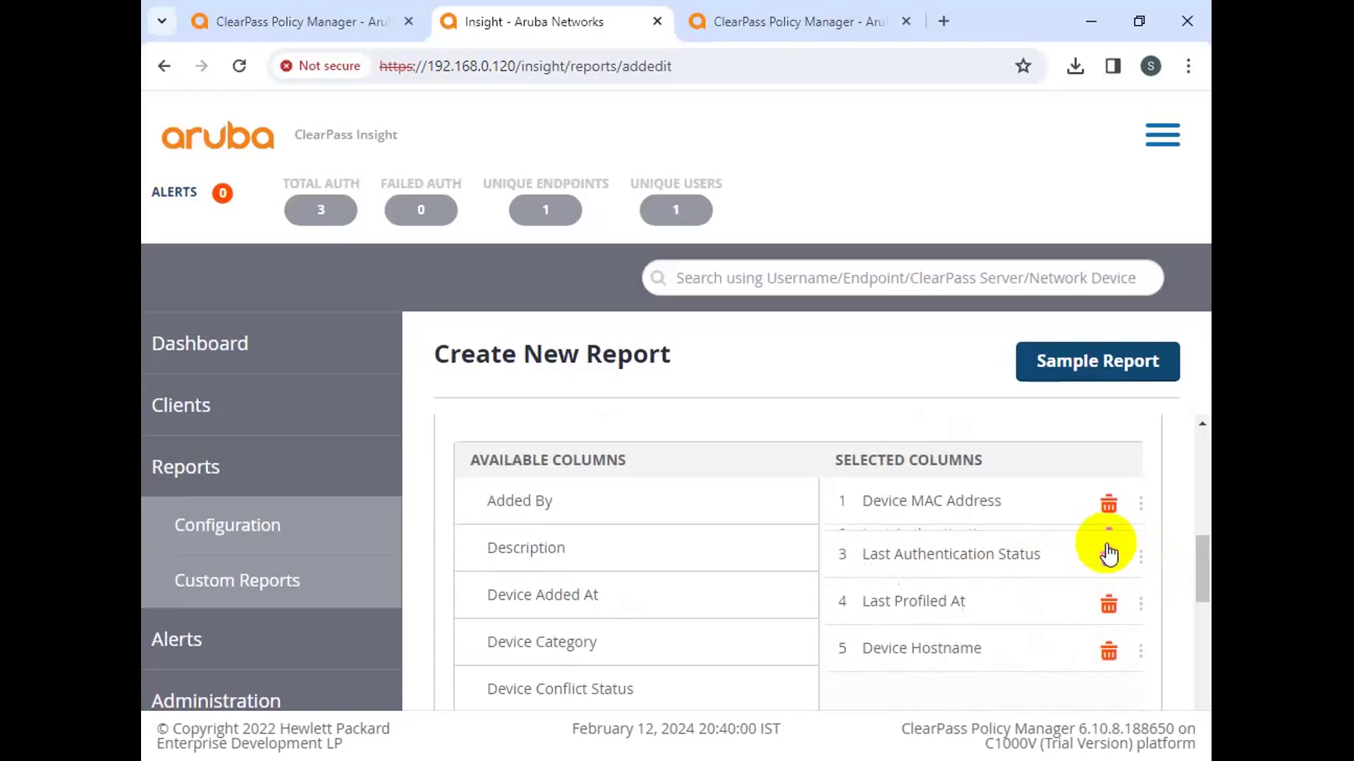
left_click(1109, 598)
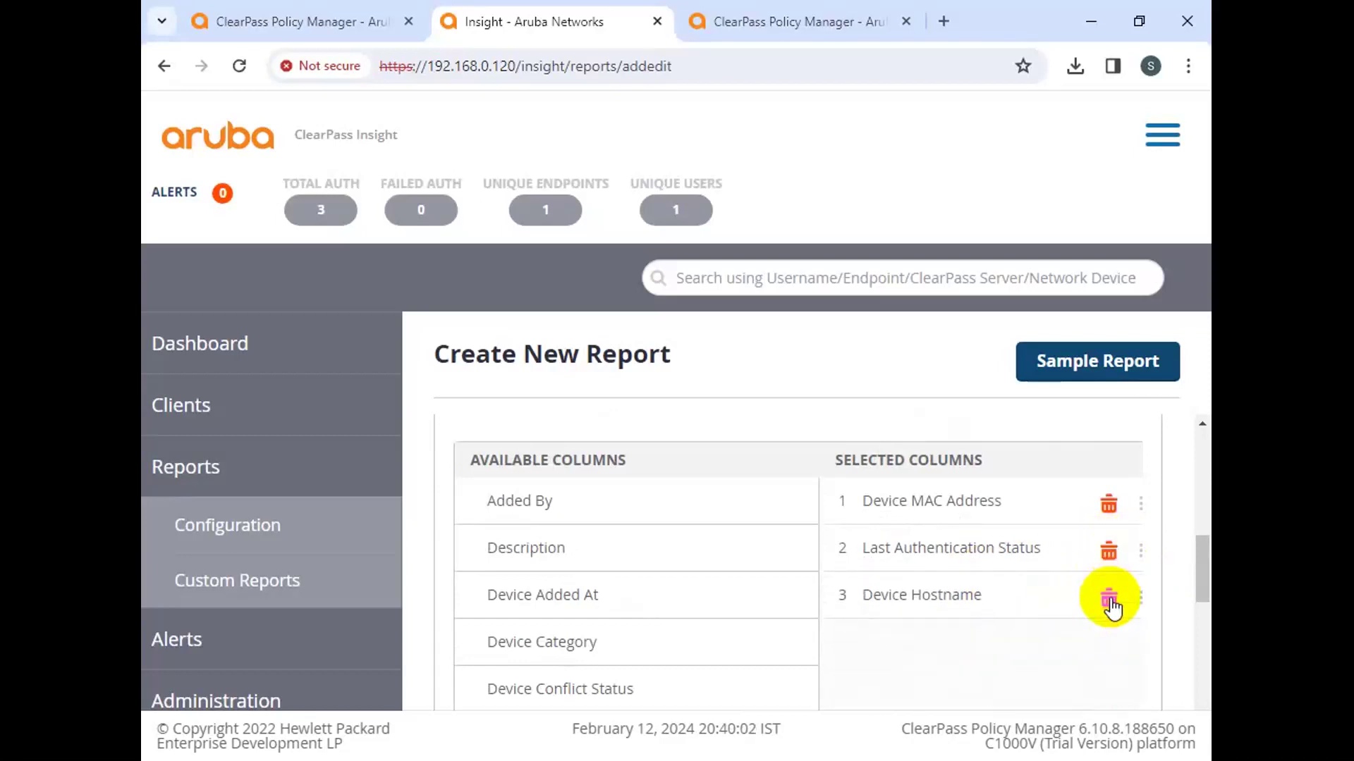
left_click(1109, 551)
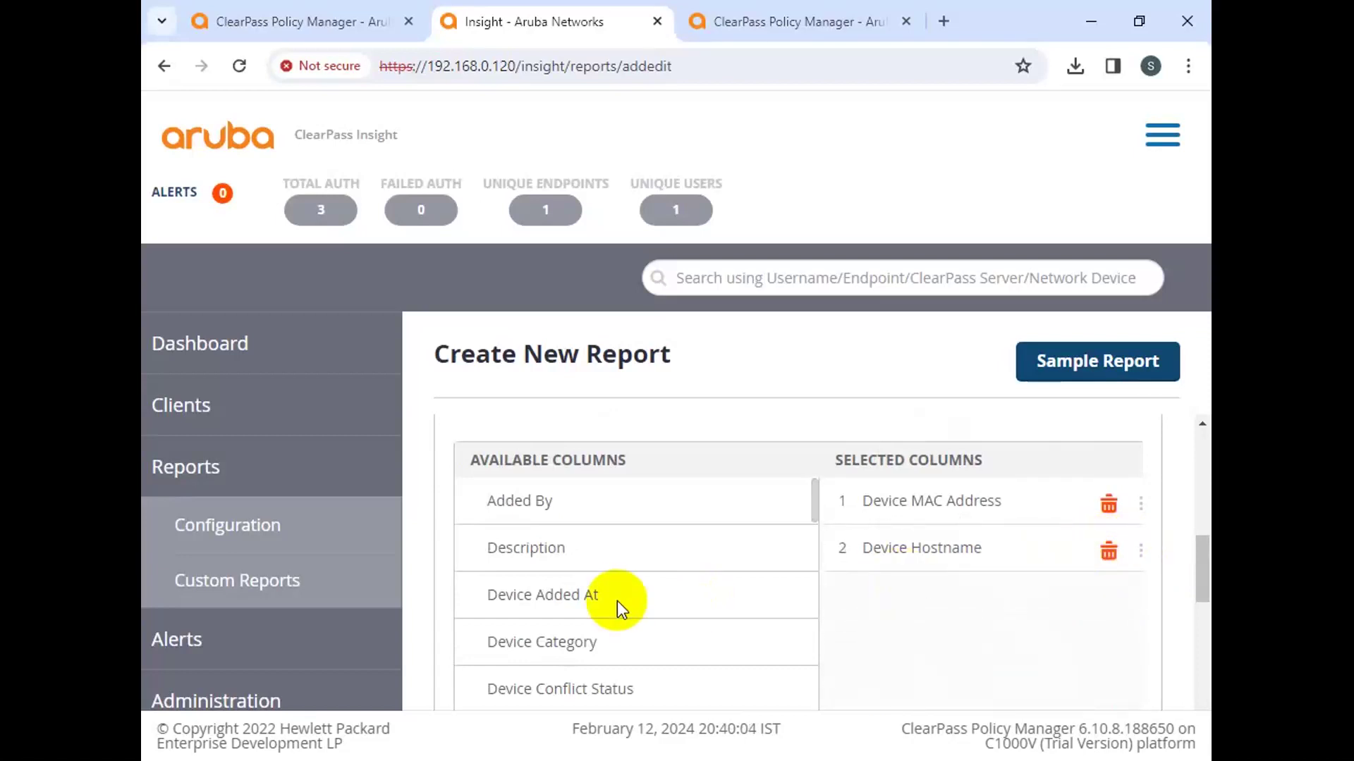
Step: Add Last USB Devices Input and Last USB Devices Output to the selected CSV raw data columns
scroll(607, 592, "down", 2)
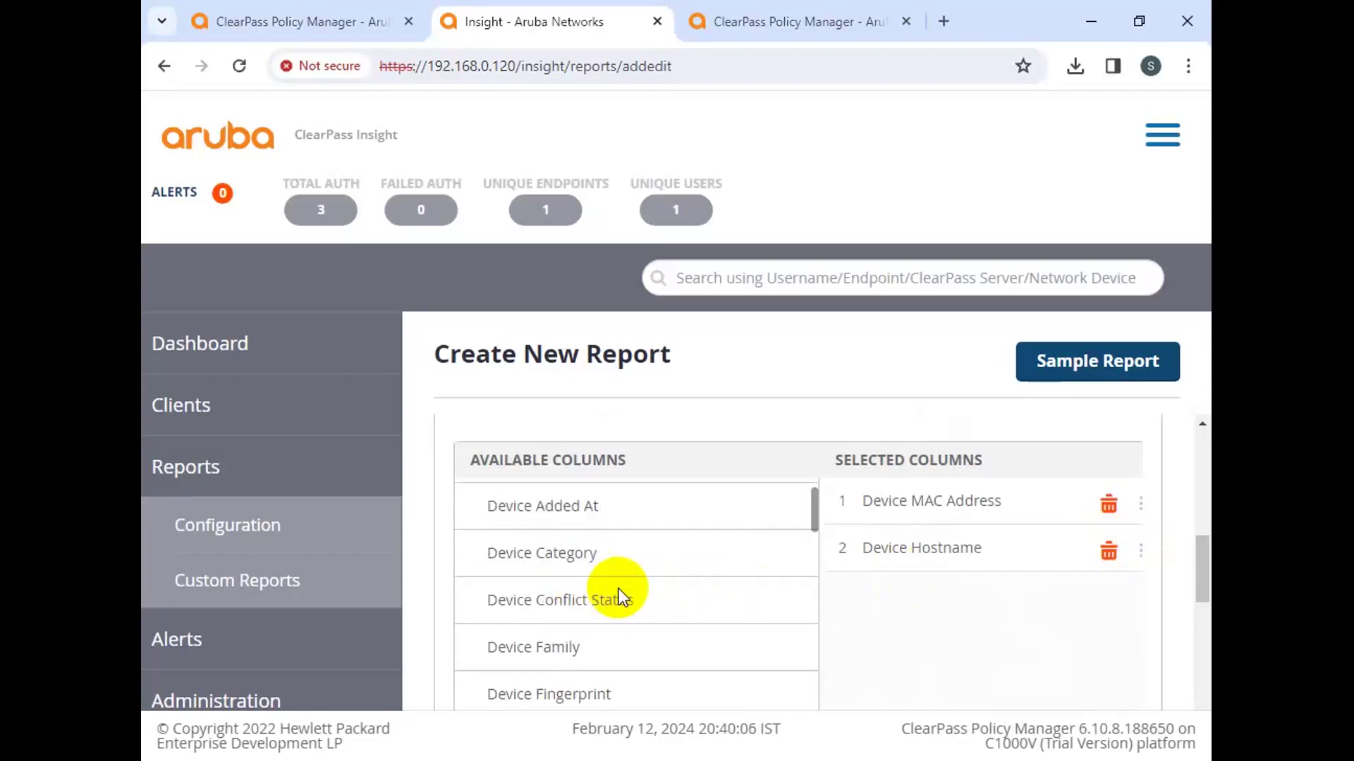
scroll(643, 628, "down", 7)
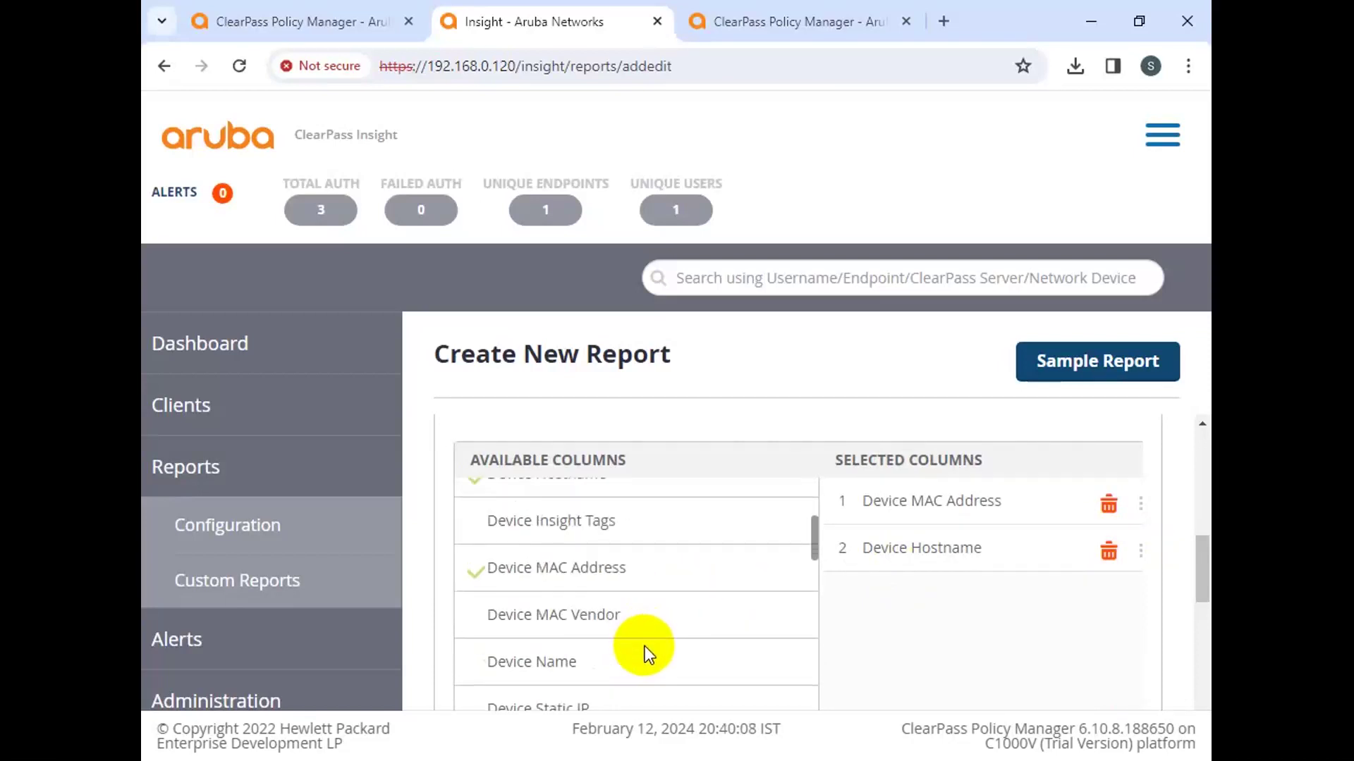
scroll(623, 646, "down", 2)
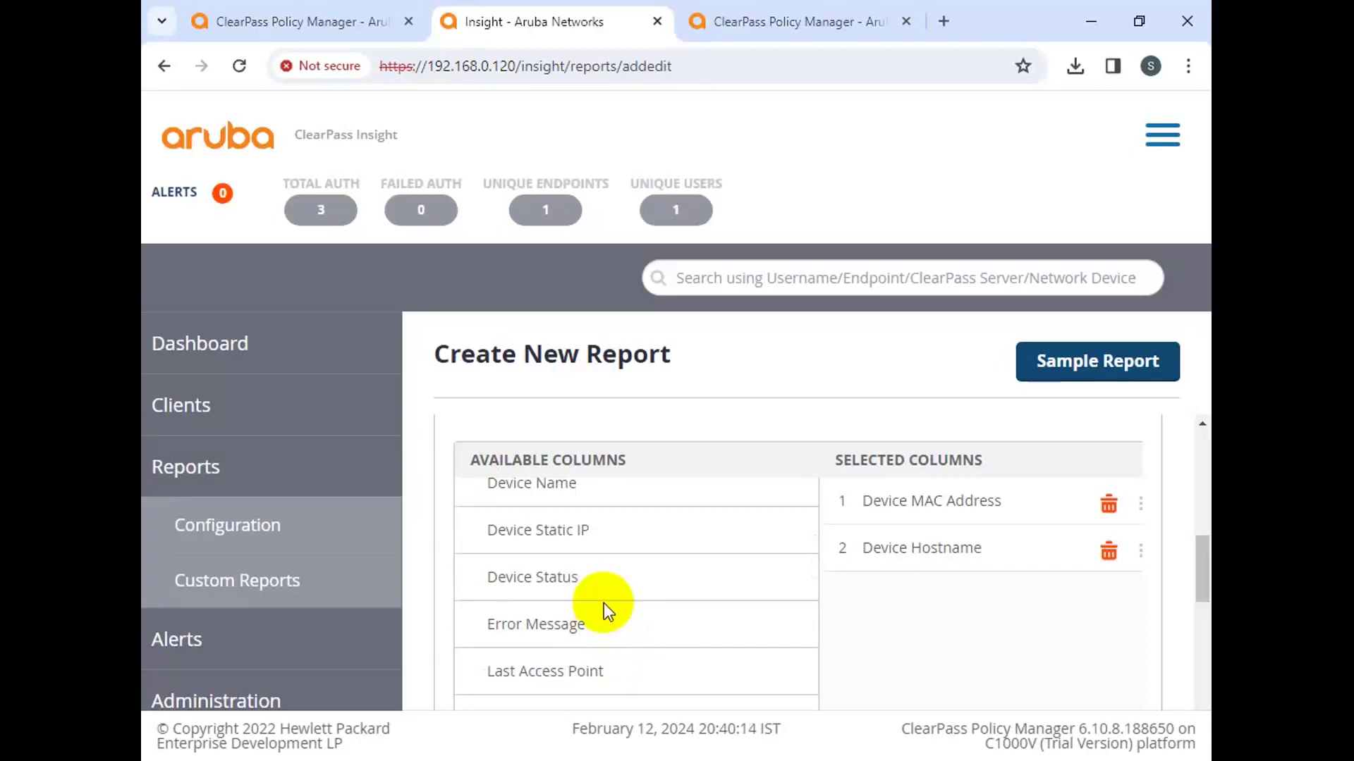
scroll(588, 612, "down", 2)
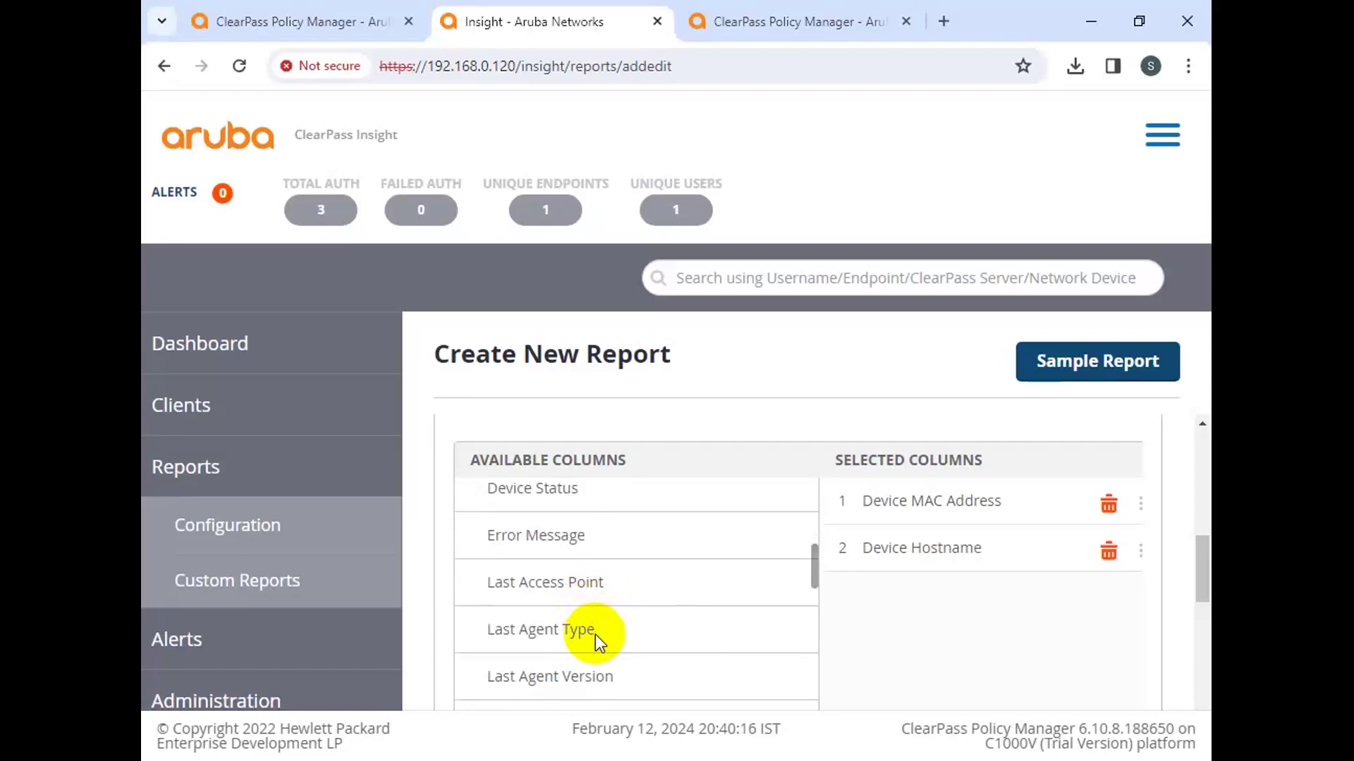
scroll(595, 635, "down", 2)
scroll(598, 638, "down", 2)
scroll(599, 641, "down", 1)
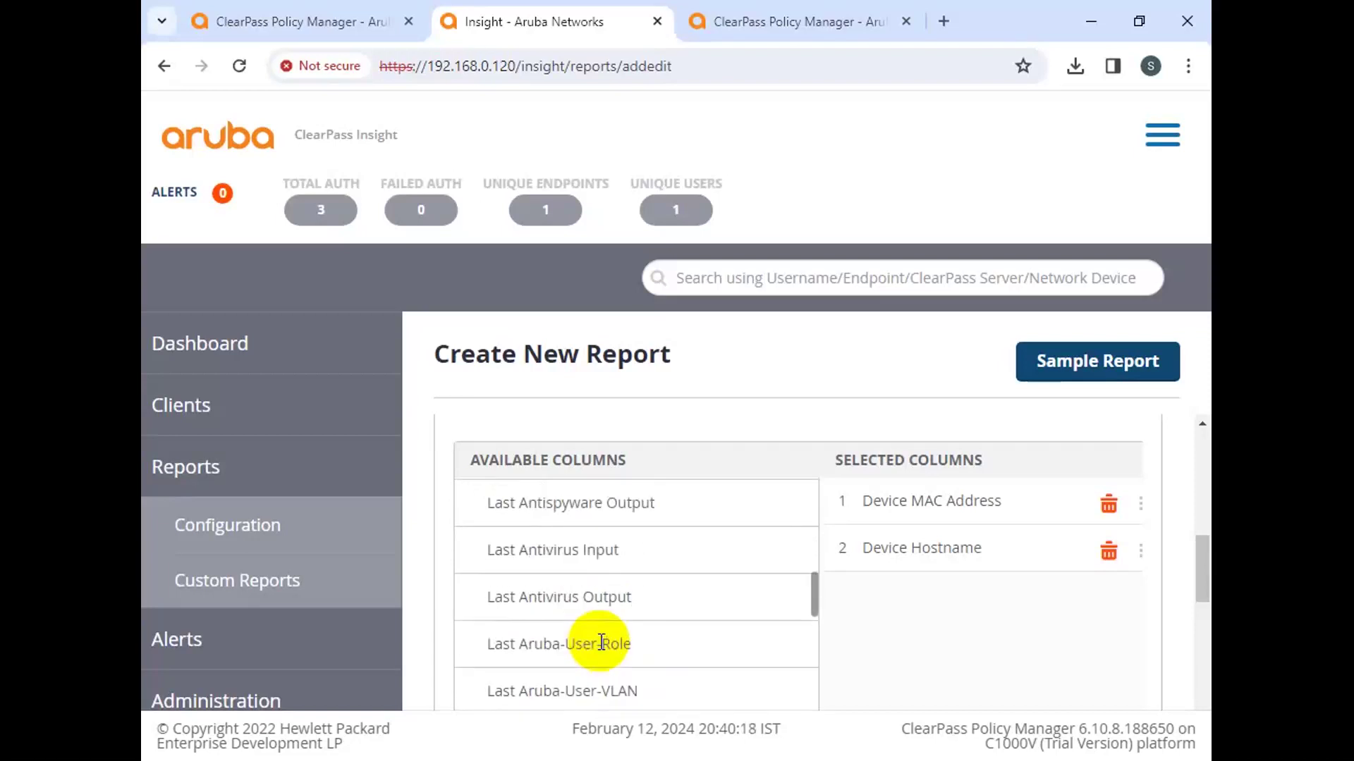
scroll(601, 641, "down", 5)
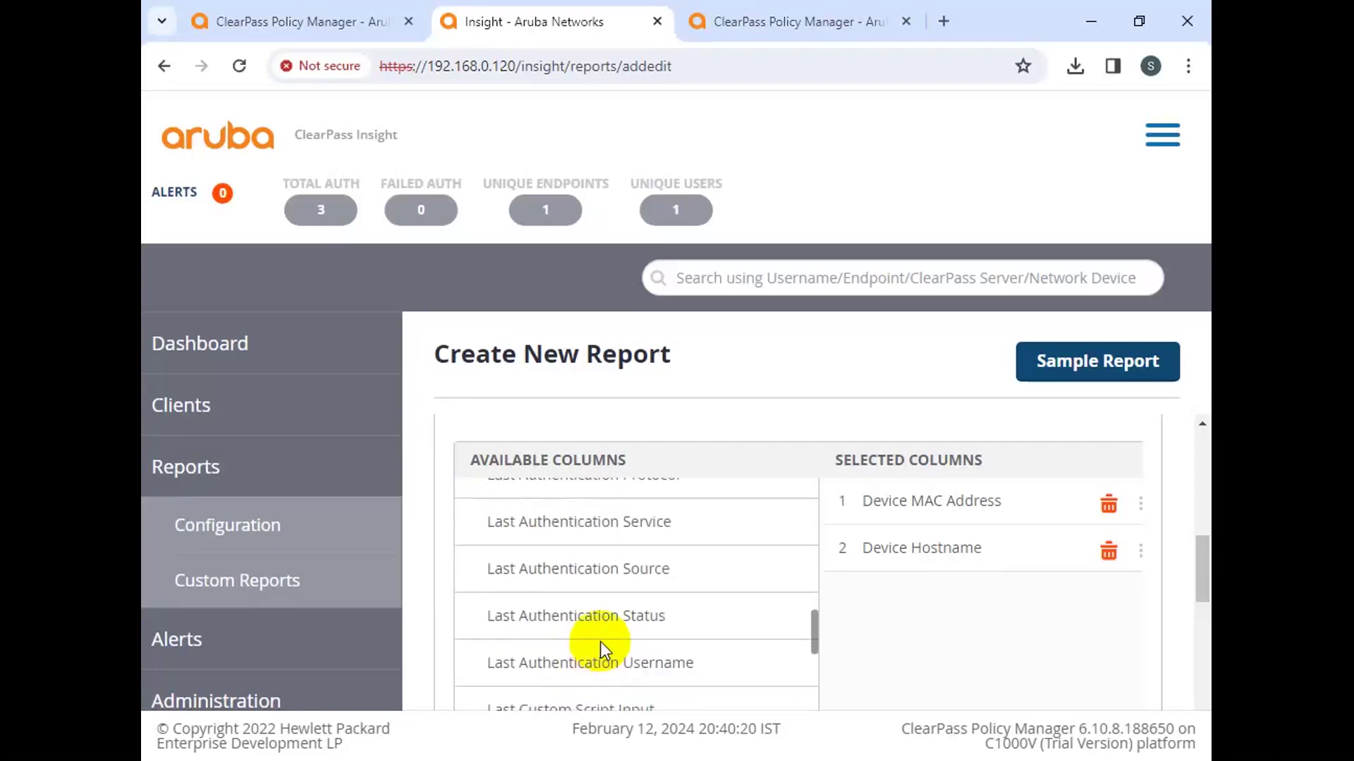
scroll(602, 639, "up", 1)
scroll(602, 638, "down", 3)
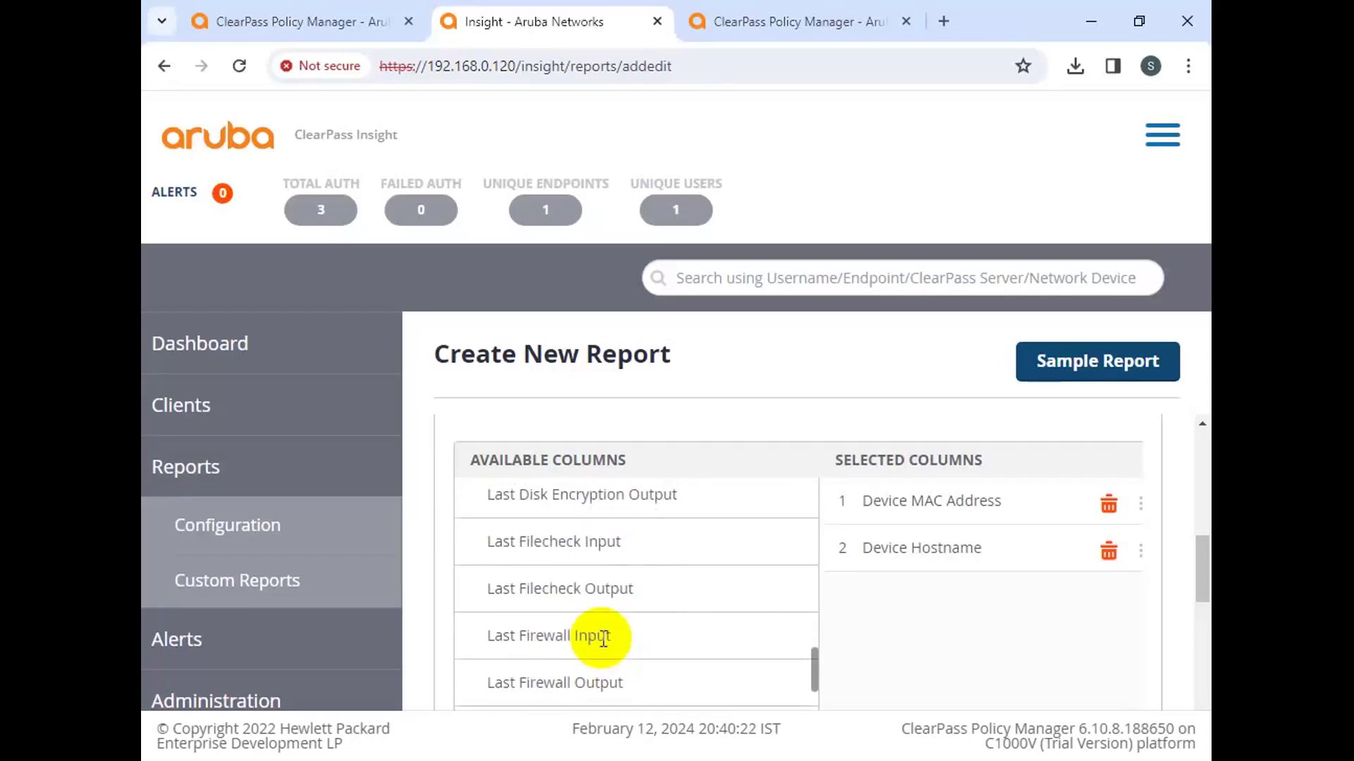
scroll(603, 640, "down", 2)
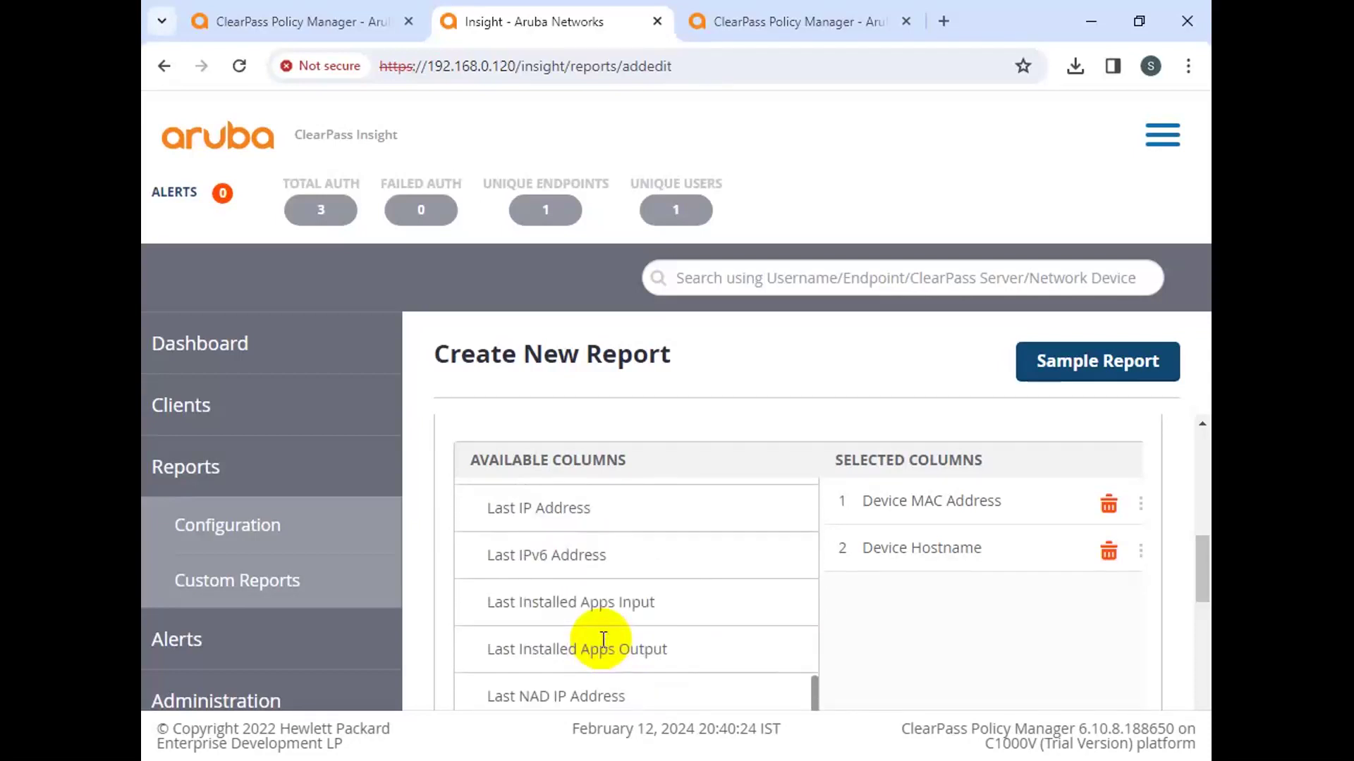
scroll(595, 632, "down", 1)
scroll(594, 629, "down", 2)
scroll(593, 629, "up", 2)
scroll(561, 620, "down", 2)
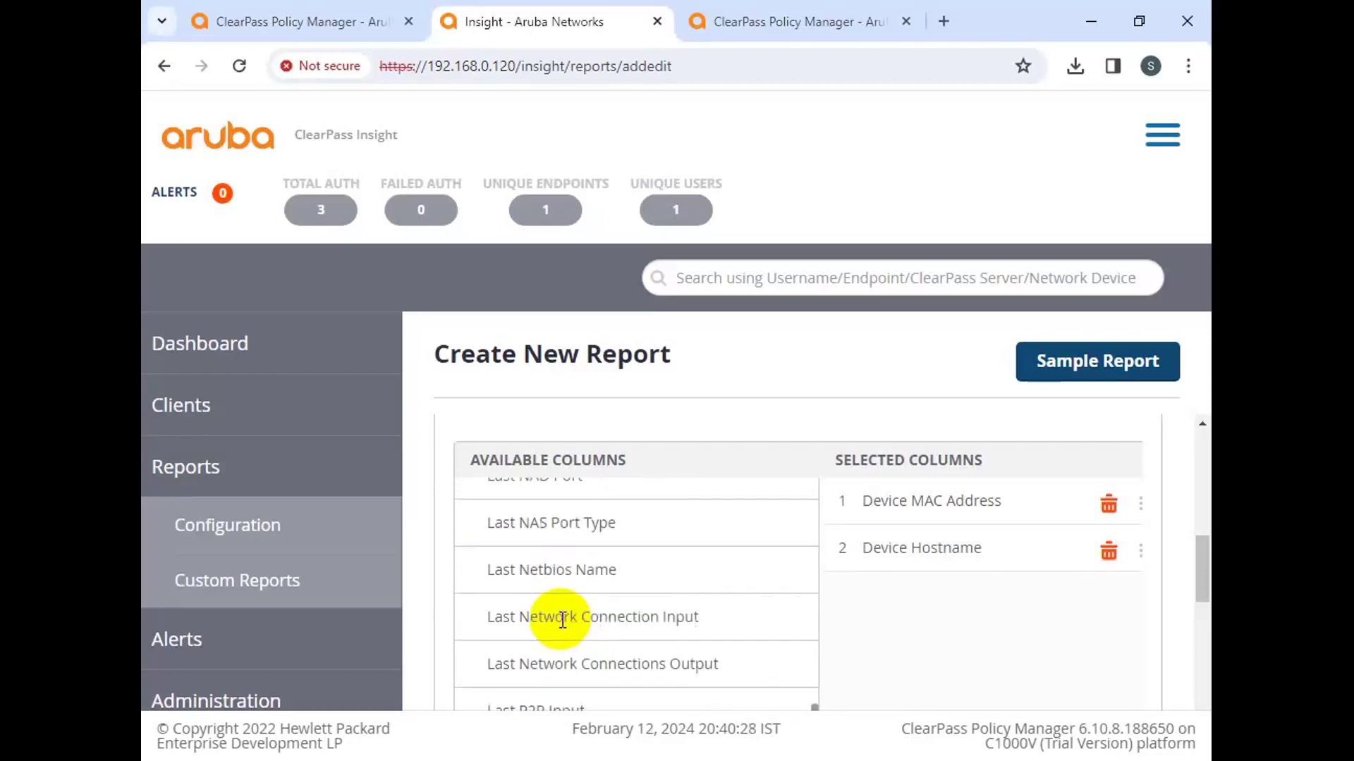
scroll(535, 578, "down", 1)
scroll(578, 606, "down", 5)
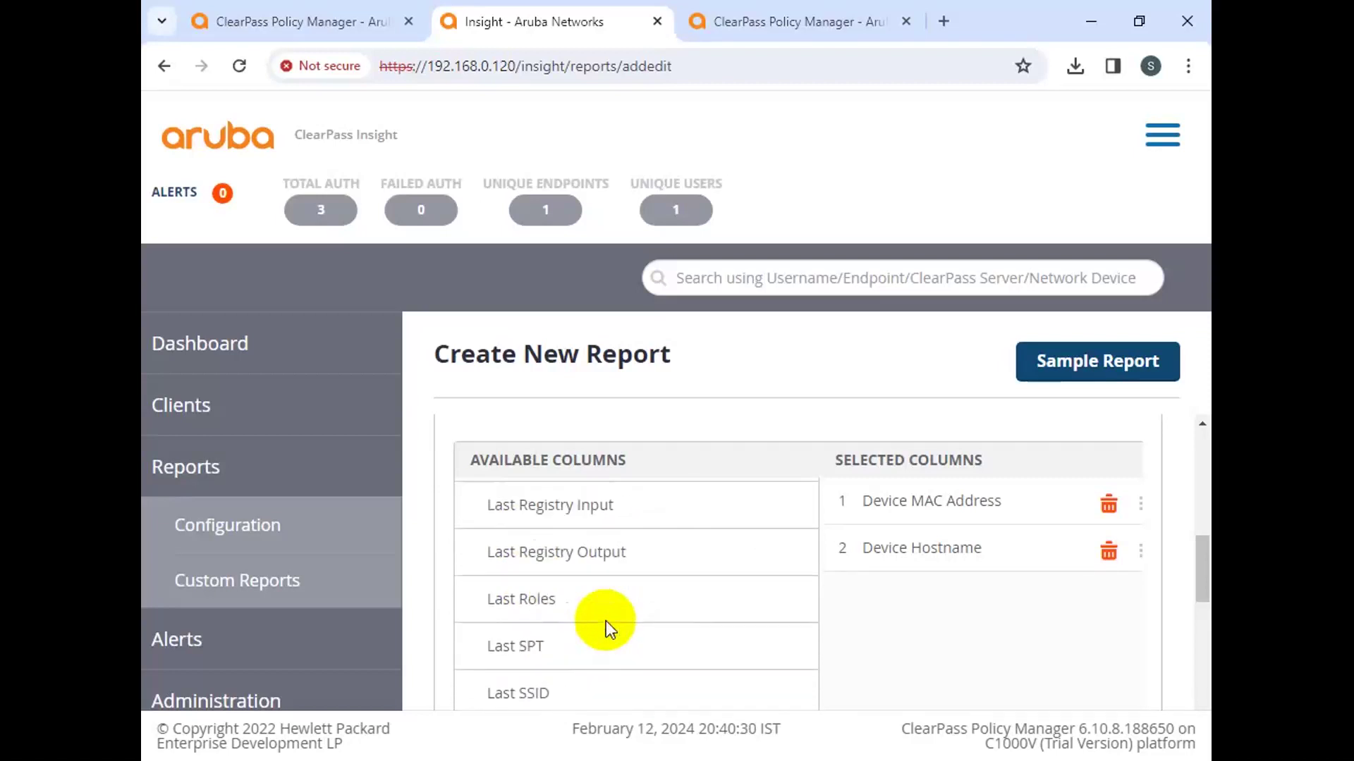
scroll(607, 622, "down", 8)
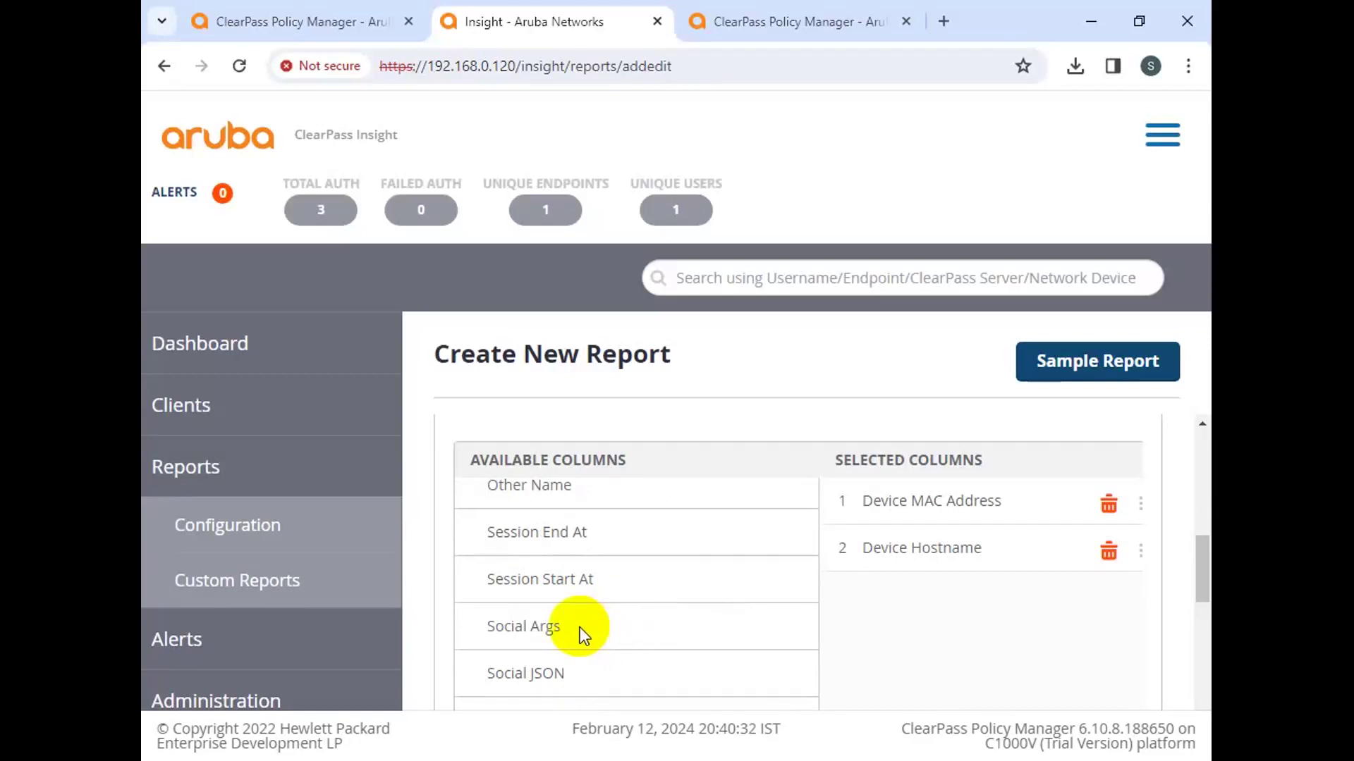
scroll(576, 637, "up", 1)
scroll(575, 636, "up", 2)
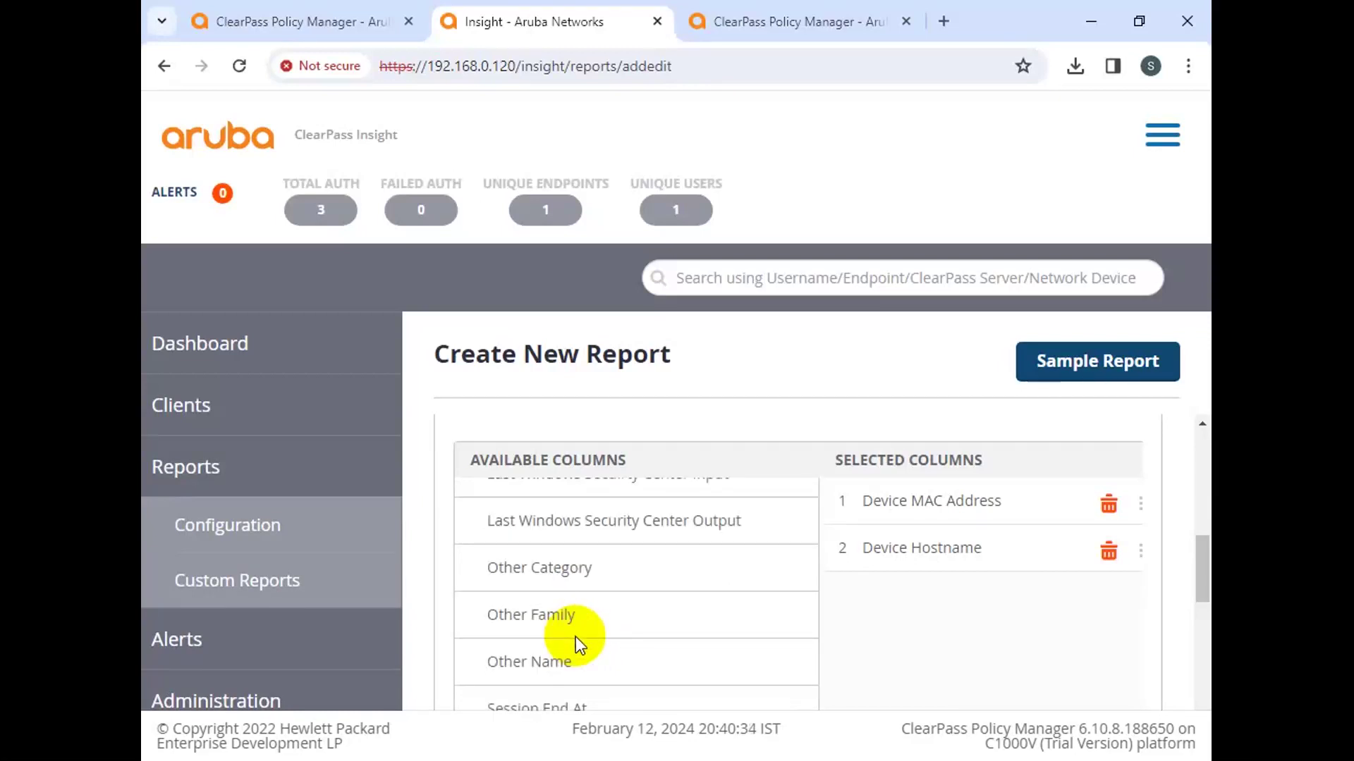
scroll(576, 636, "up", 3)
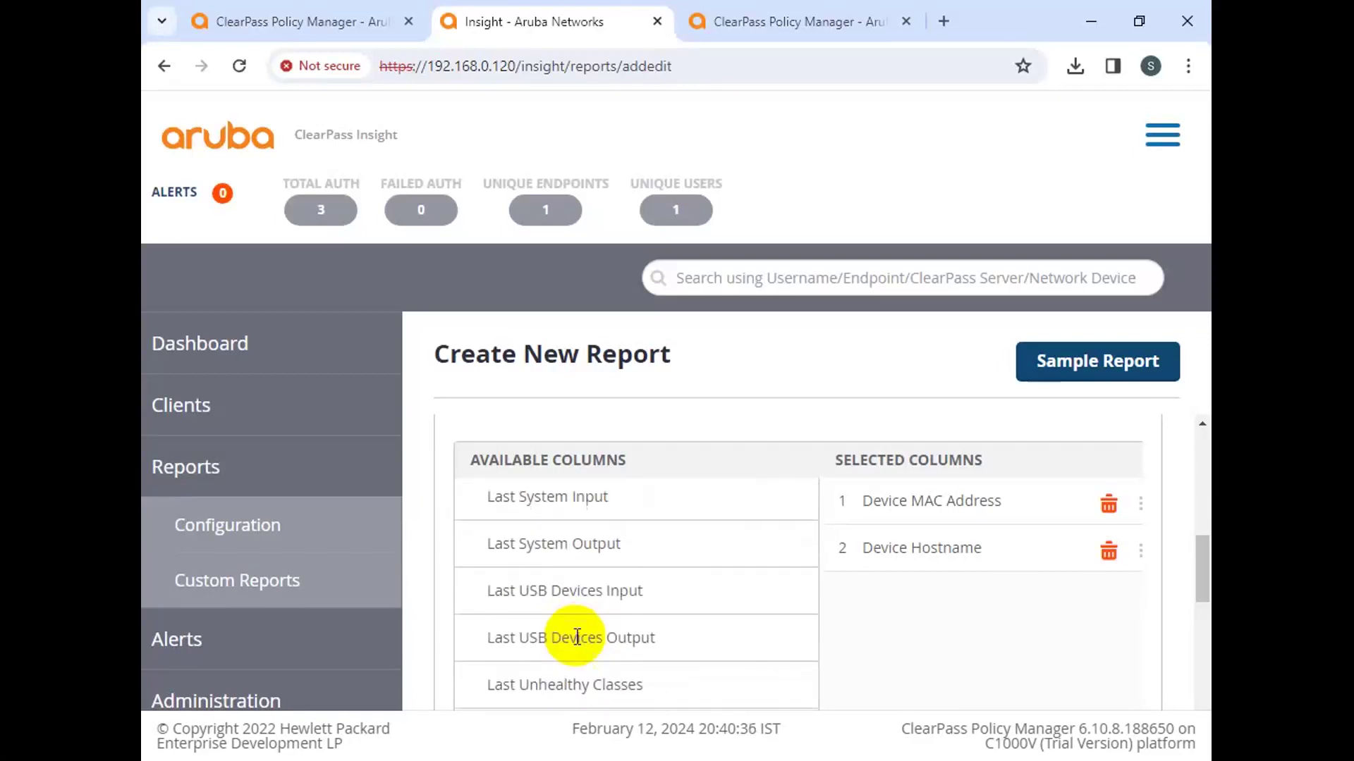
left_click(590, 592)
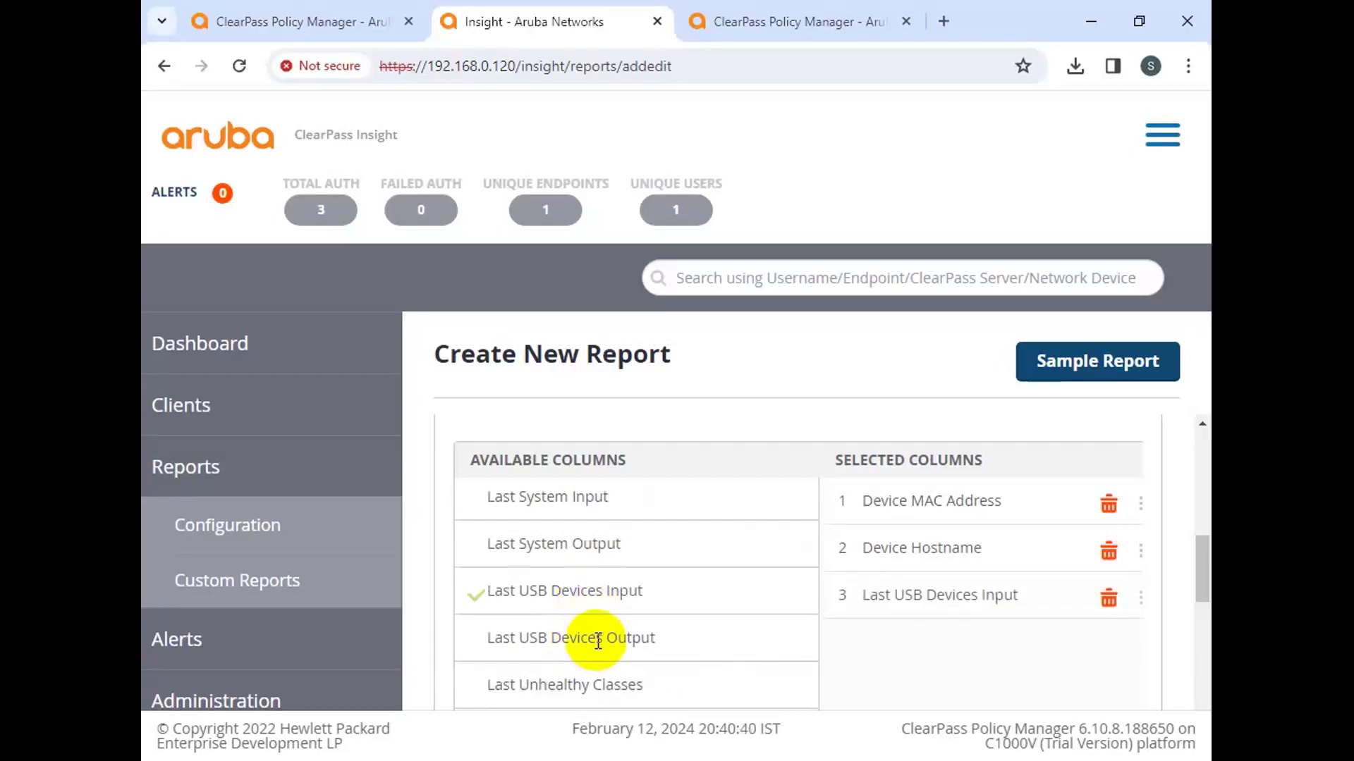
left_click(598, 639)
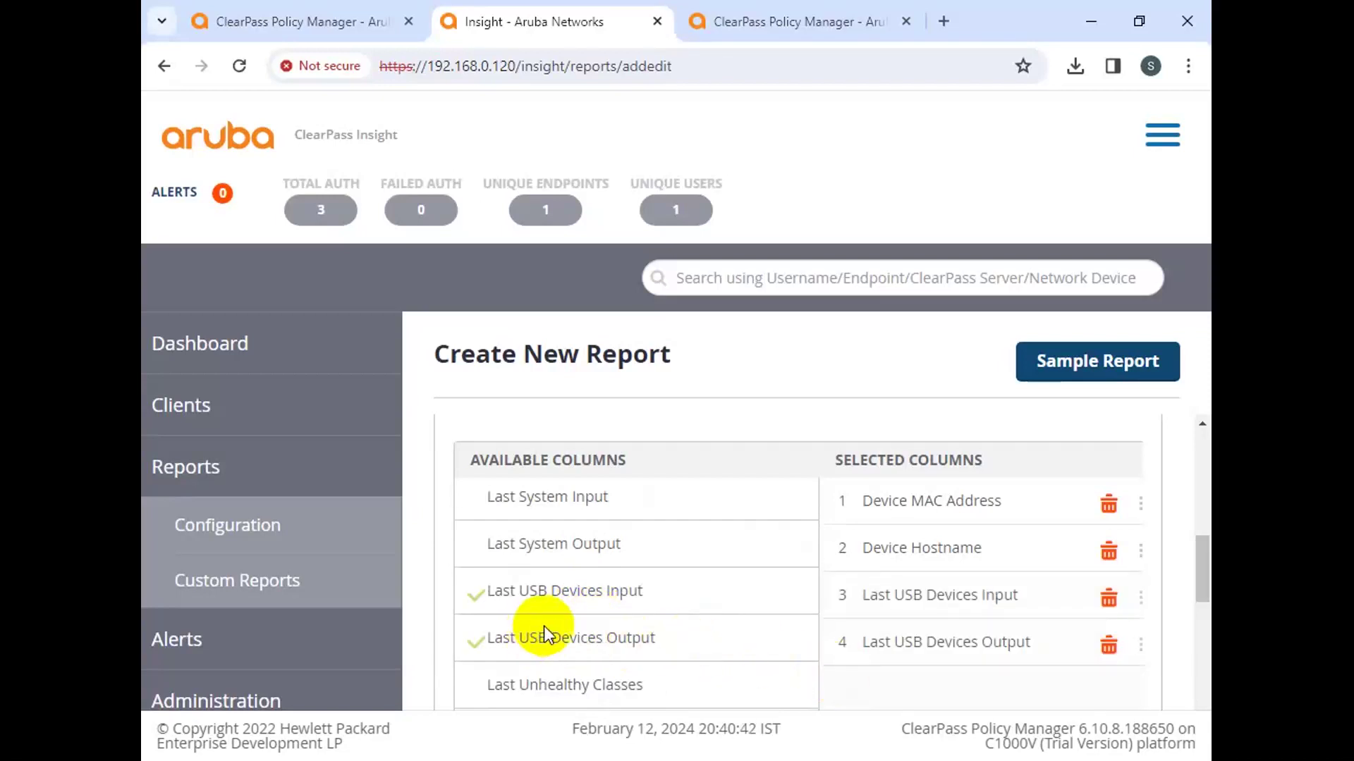
Step: Add Last SPT and Last IP Address to the selected CSV raw data columns
scroll(544, 629, "up", 1)
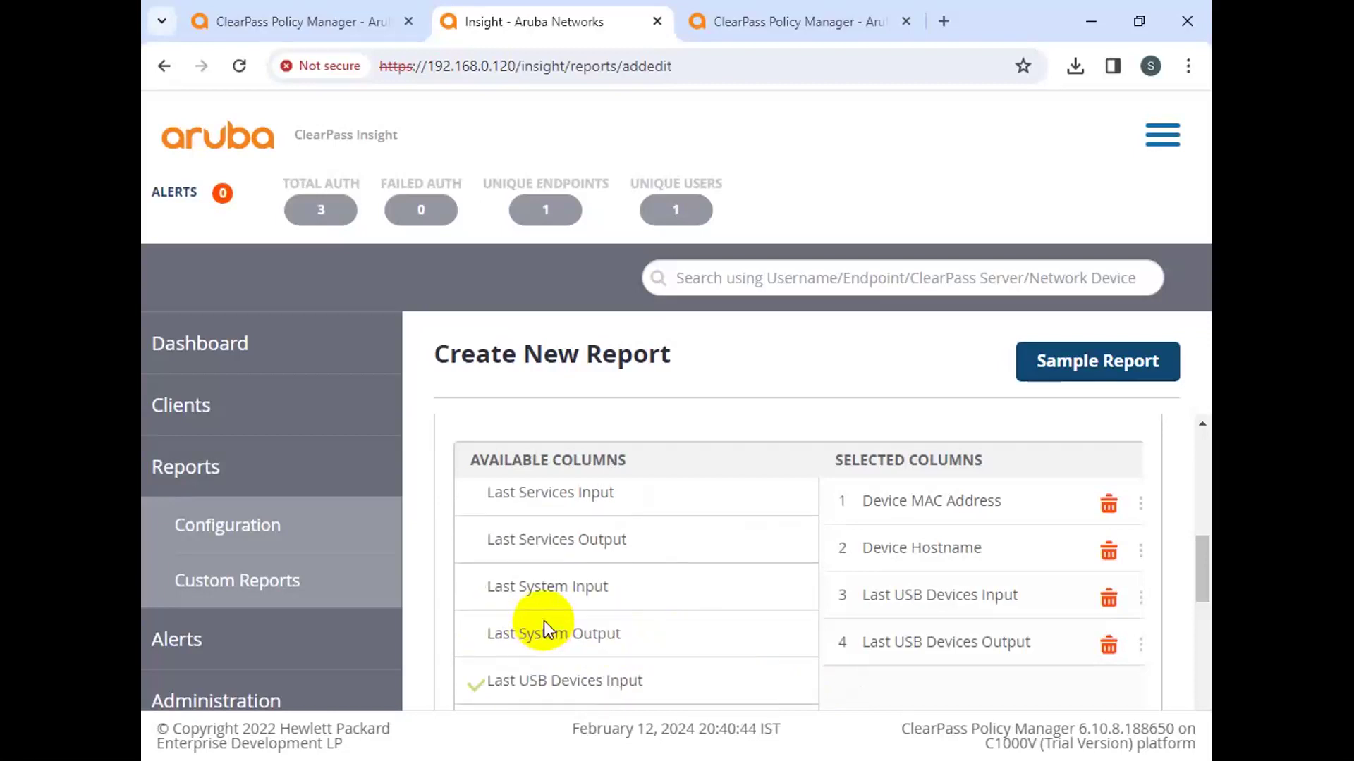
scroll(545, 626, "up", 1)
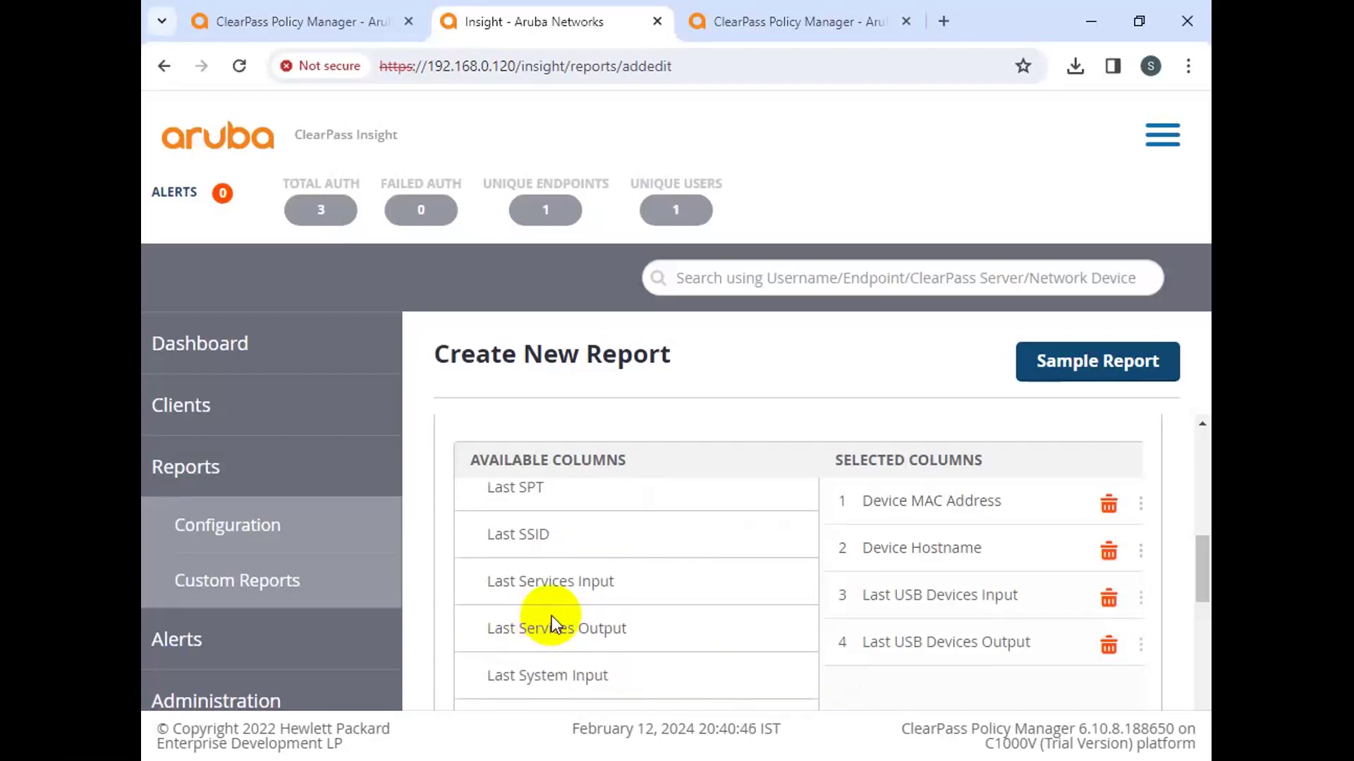
left_click(520, 487)
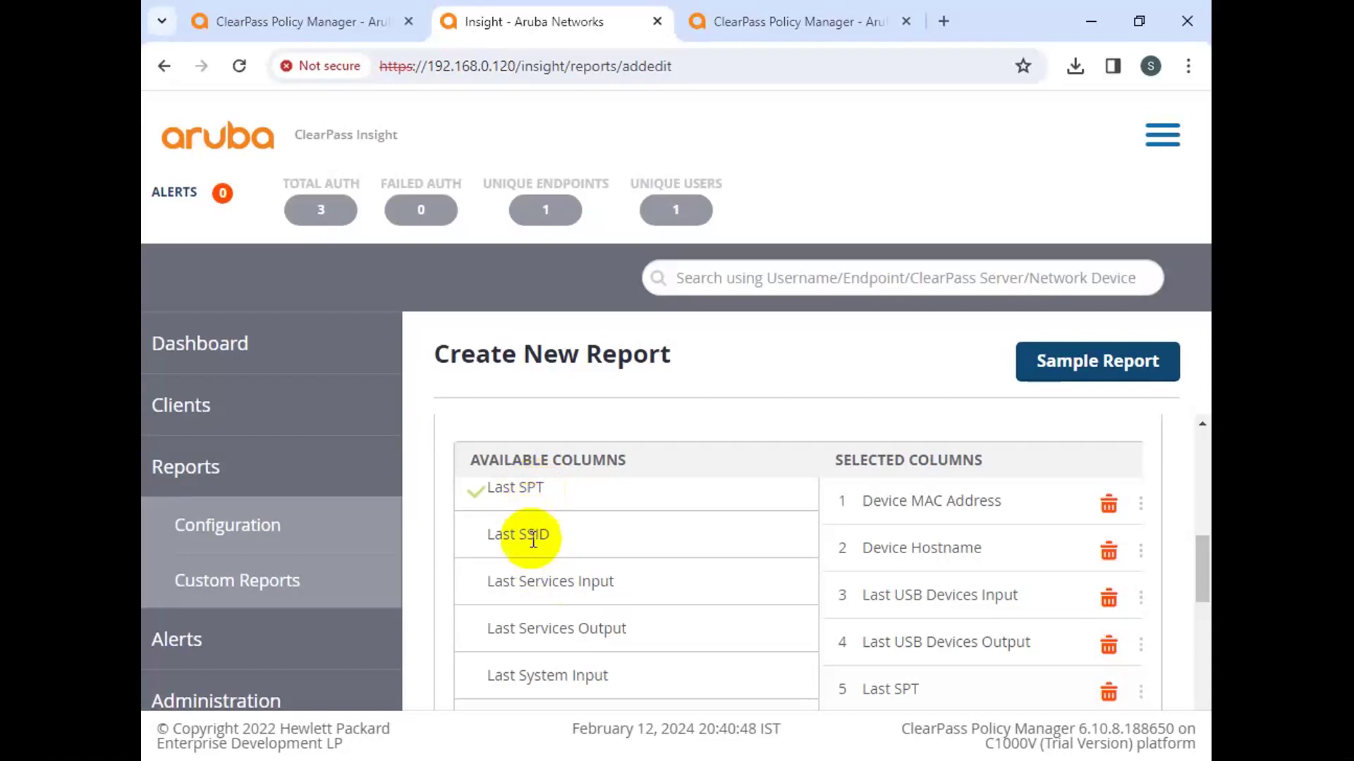
scroll(537, 572, "up", 1)
scroll(546, 574, "up", 1)
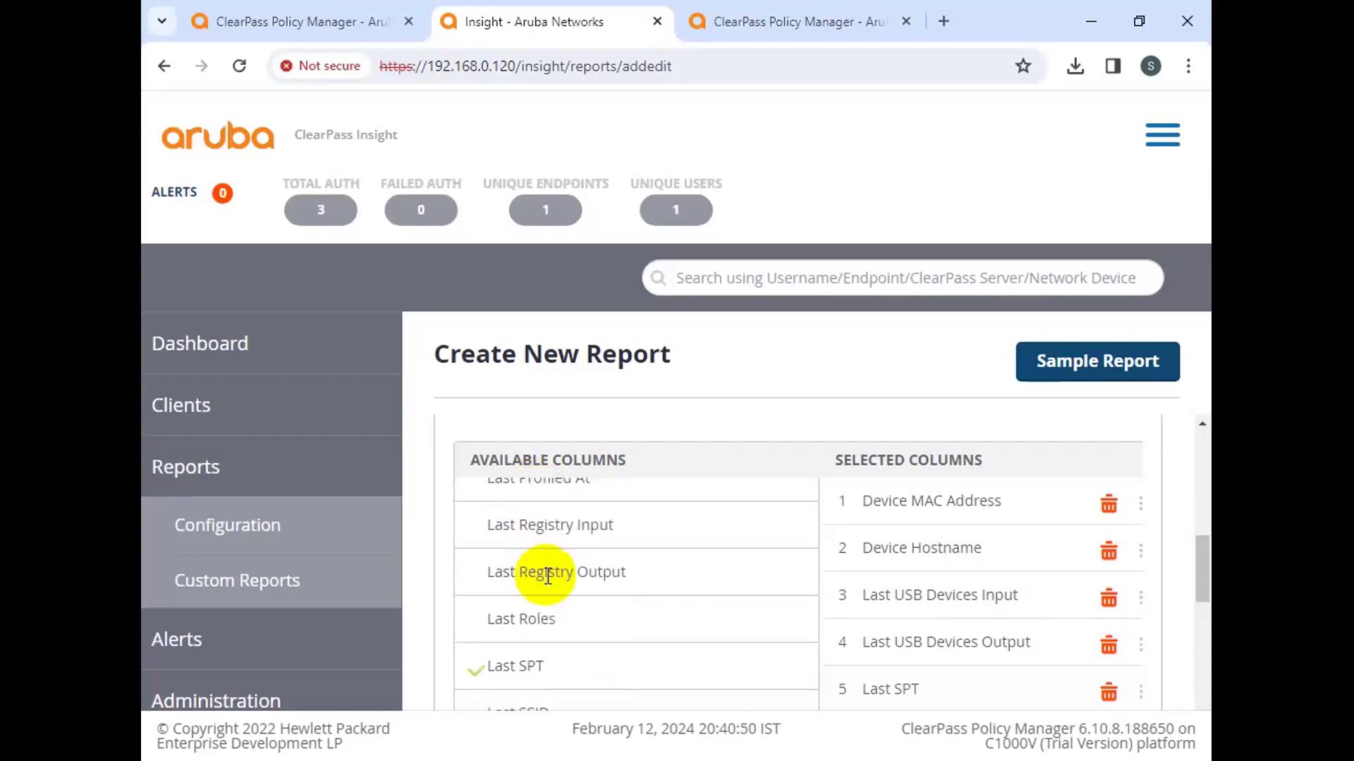
scroll(548, 574, "up", 1)
scroll(549, 564, "up", 1)
scroll(549, 568, "up", 2)
scroll(548, 571, "up", 1)
scroll(548, 567, "up", 2)
scroll(548, 569, "up", 2)
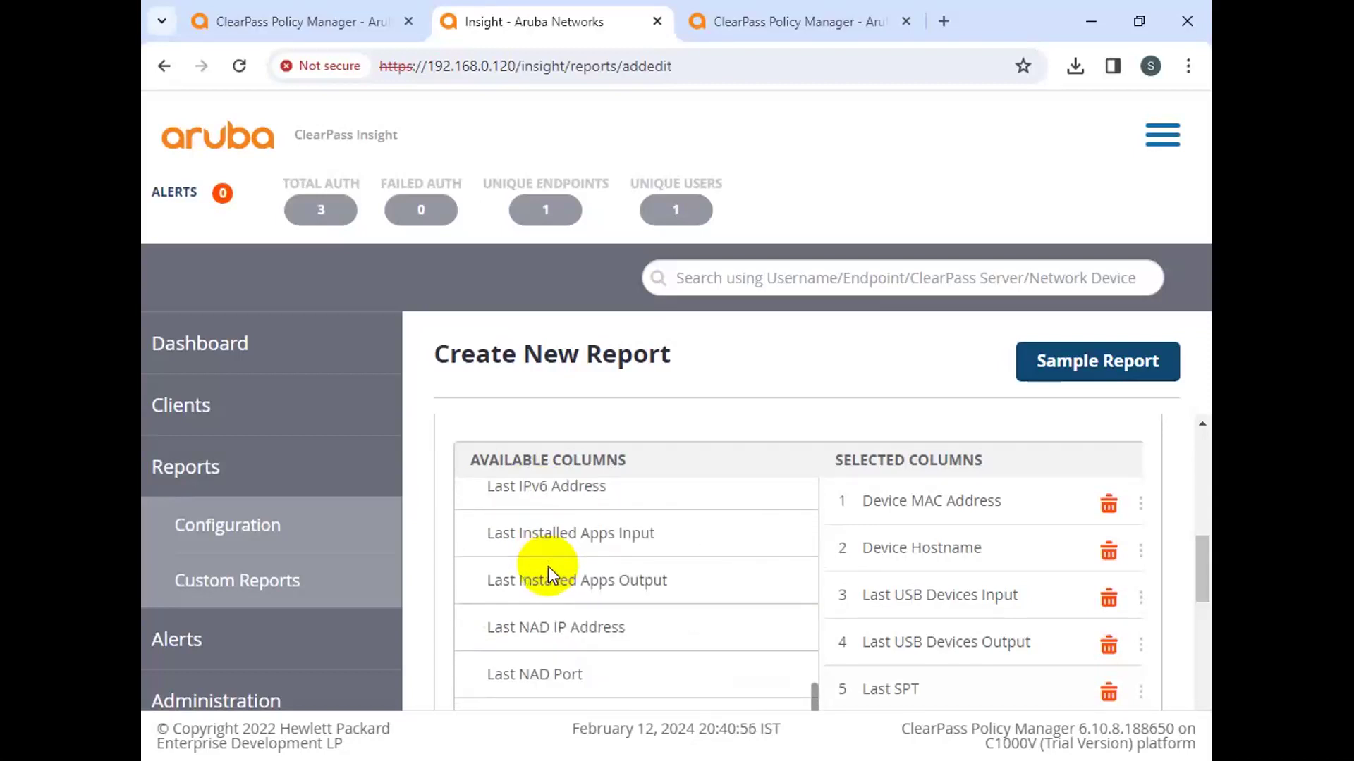
left_click(551, 529)
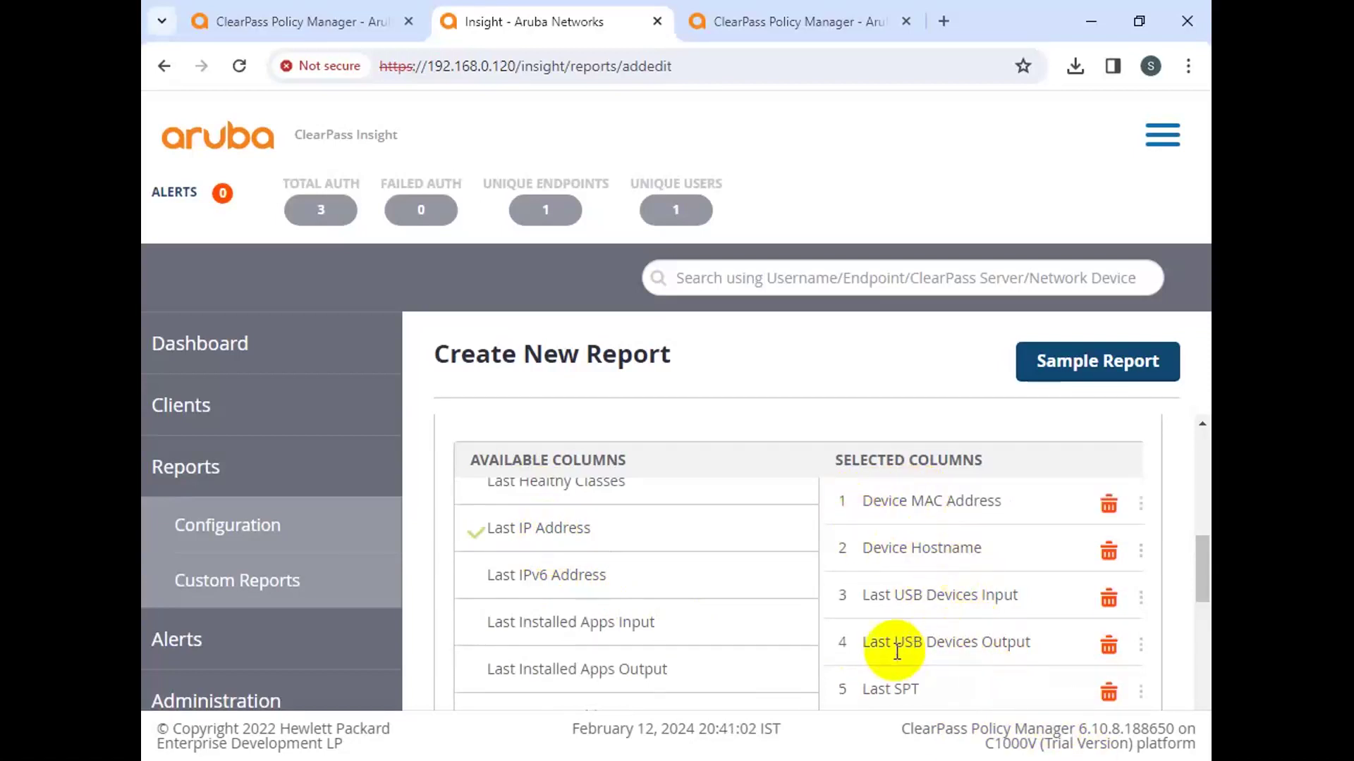
Step: Keep the default logo and branding, continue to the report summary, and save the USB report
scroll(881, 638, "down", 2)
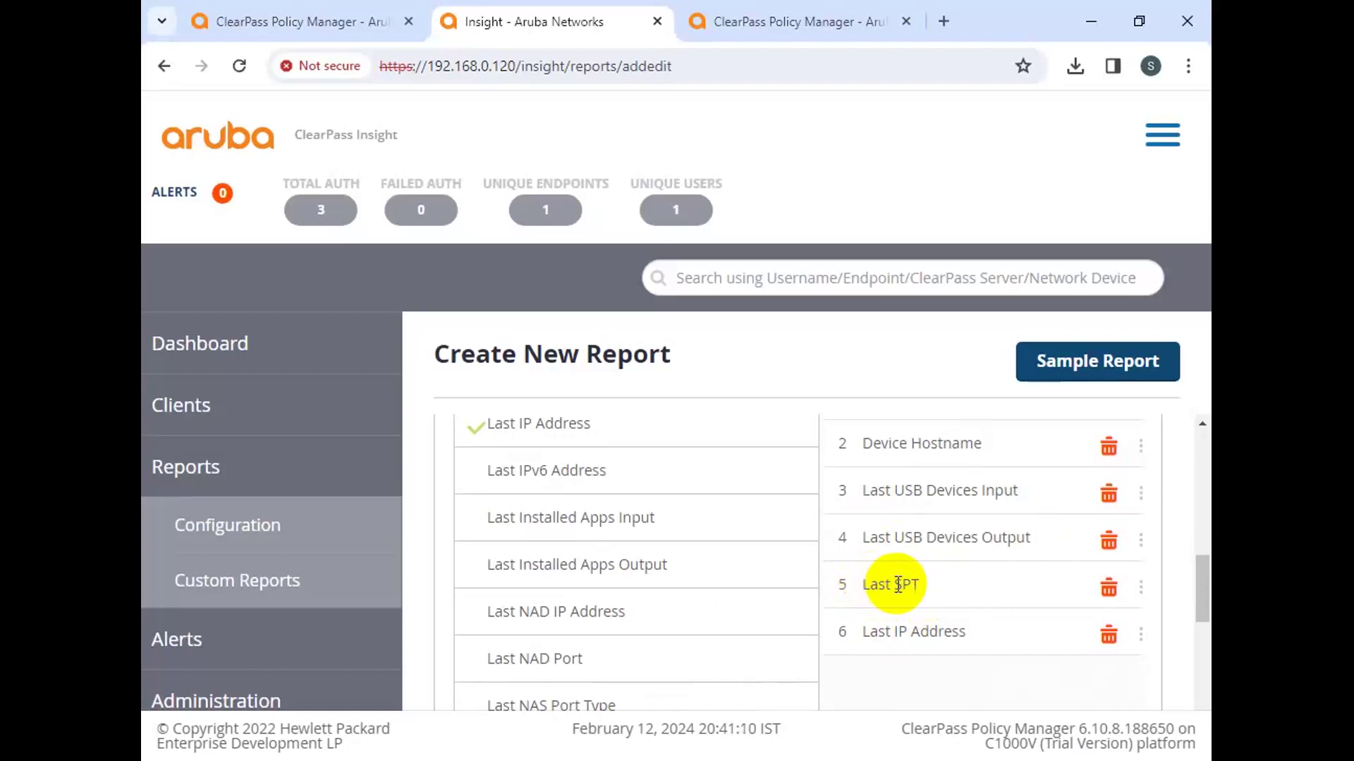
scroll(932, 602, "down", 8)
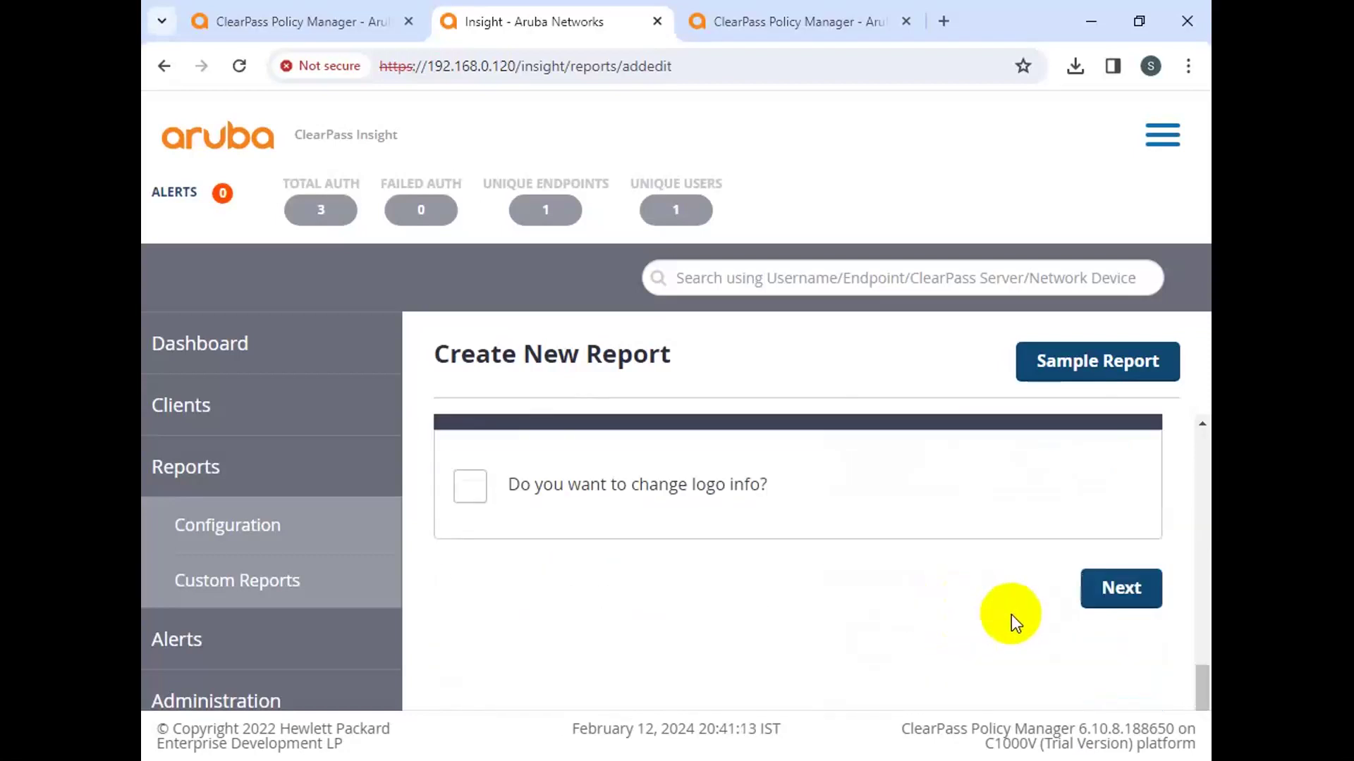
left_click(1111, 594)
scroll(1065, 592, "down", 10)
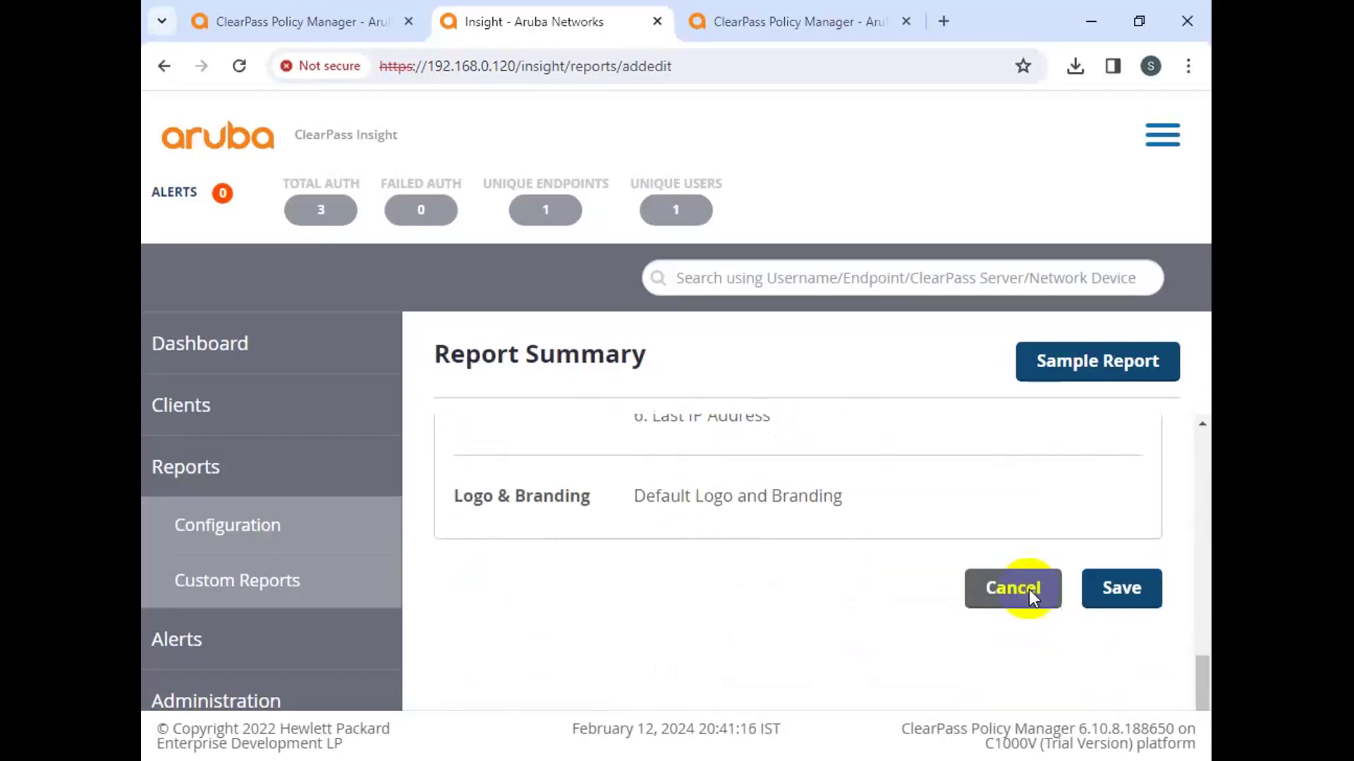
left_click(1079, 589)
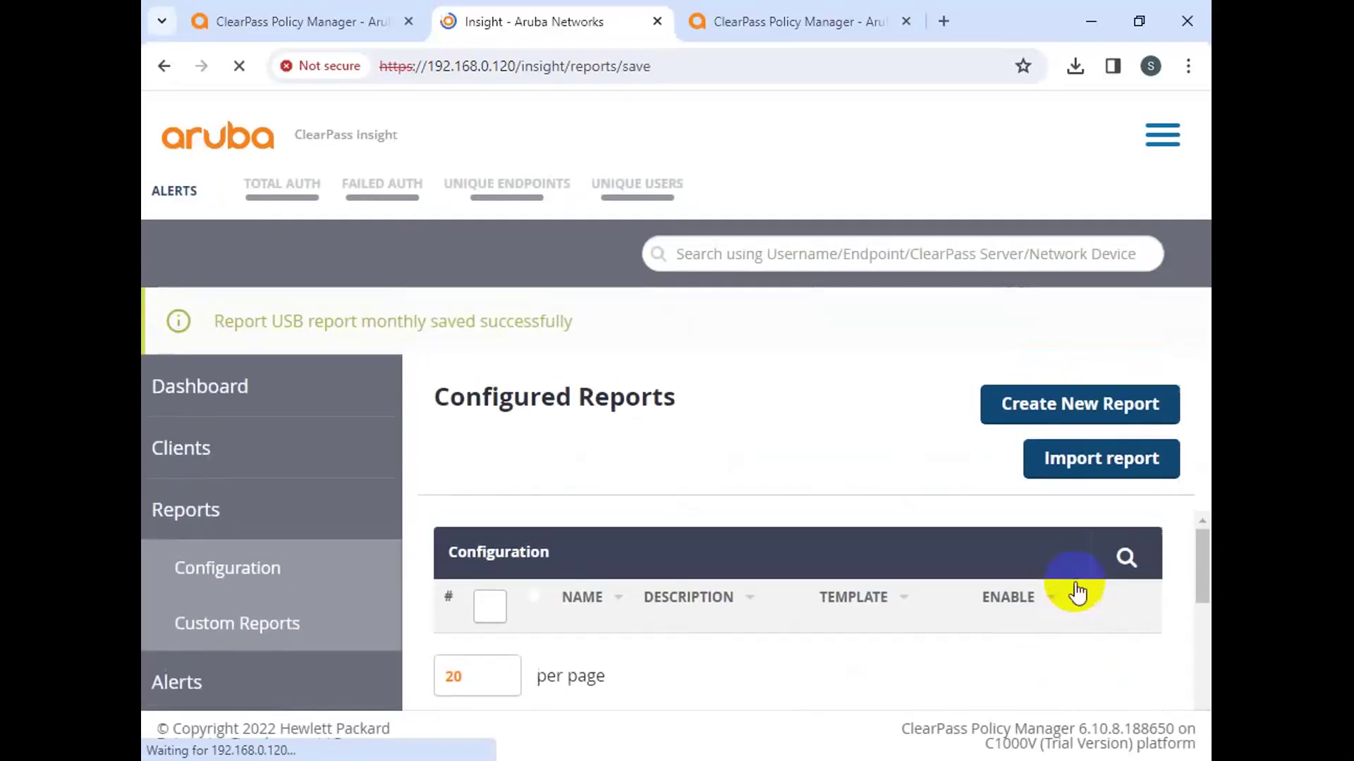
Step: Open today's USB report monthly entry in Reports, download the created report, and open the downloaded archive
left_click(206, 539)
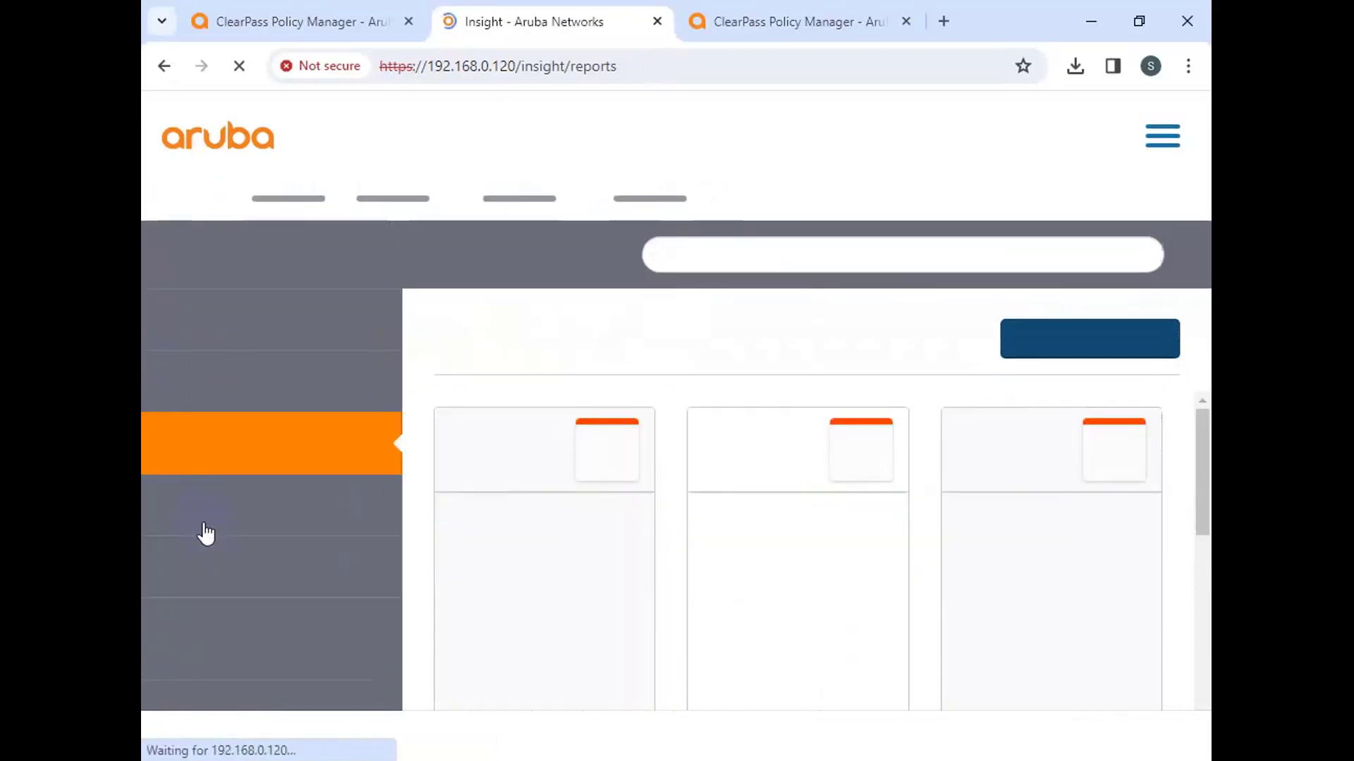
left_click(781, 548)
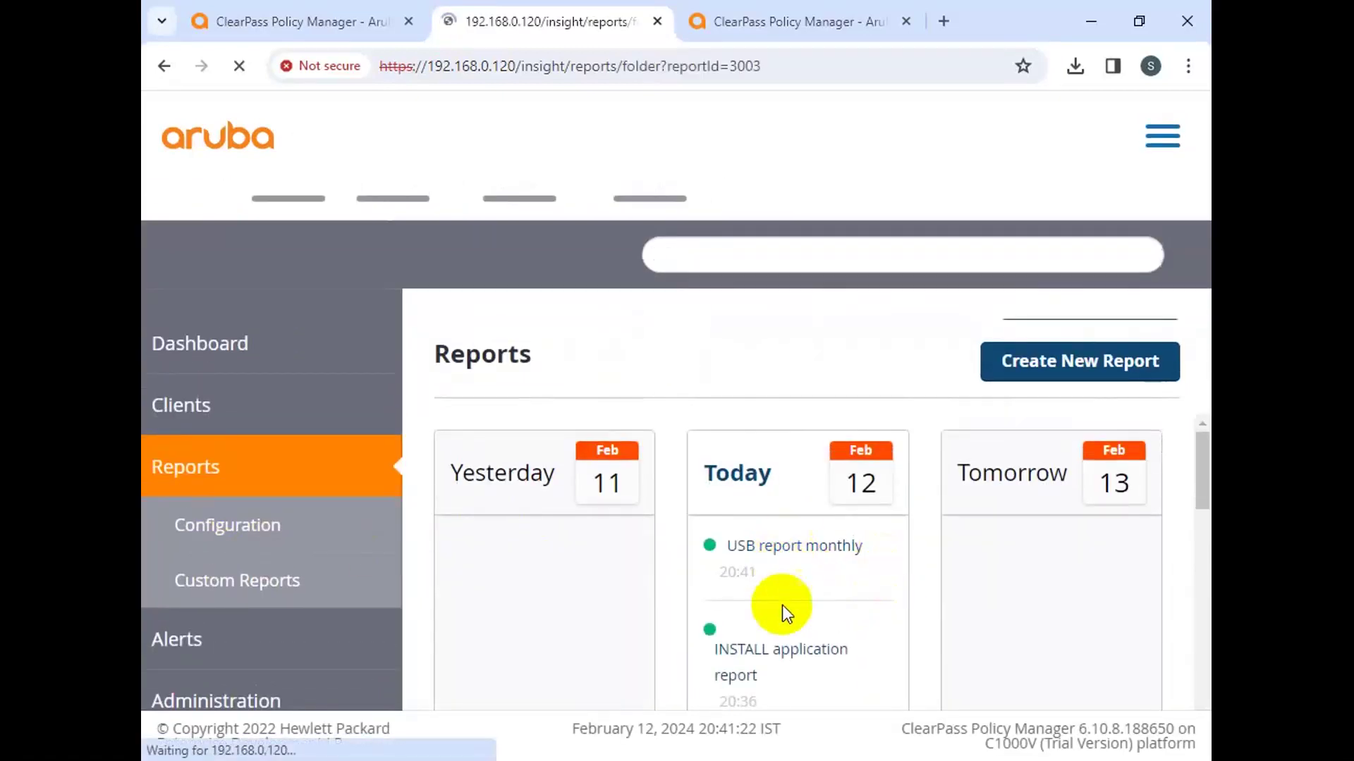
scroll(796, 568, "down", 3)
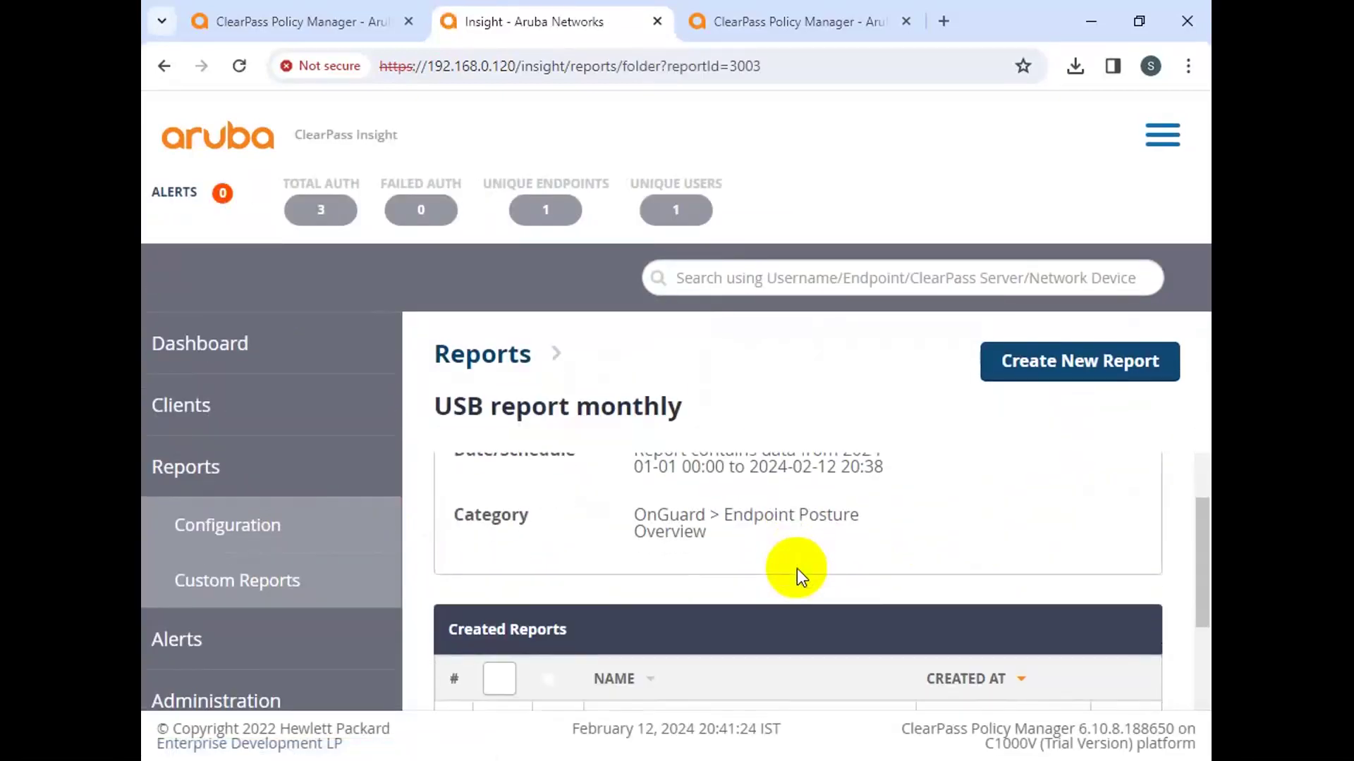
scroll(797, 570, "down", 2)
left_click(1124, 631)
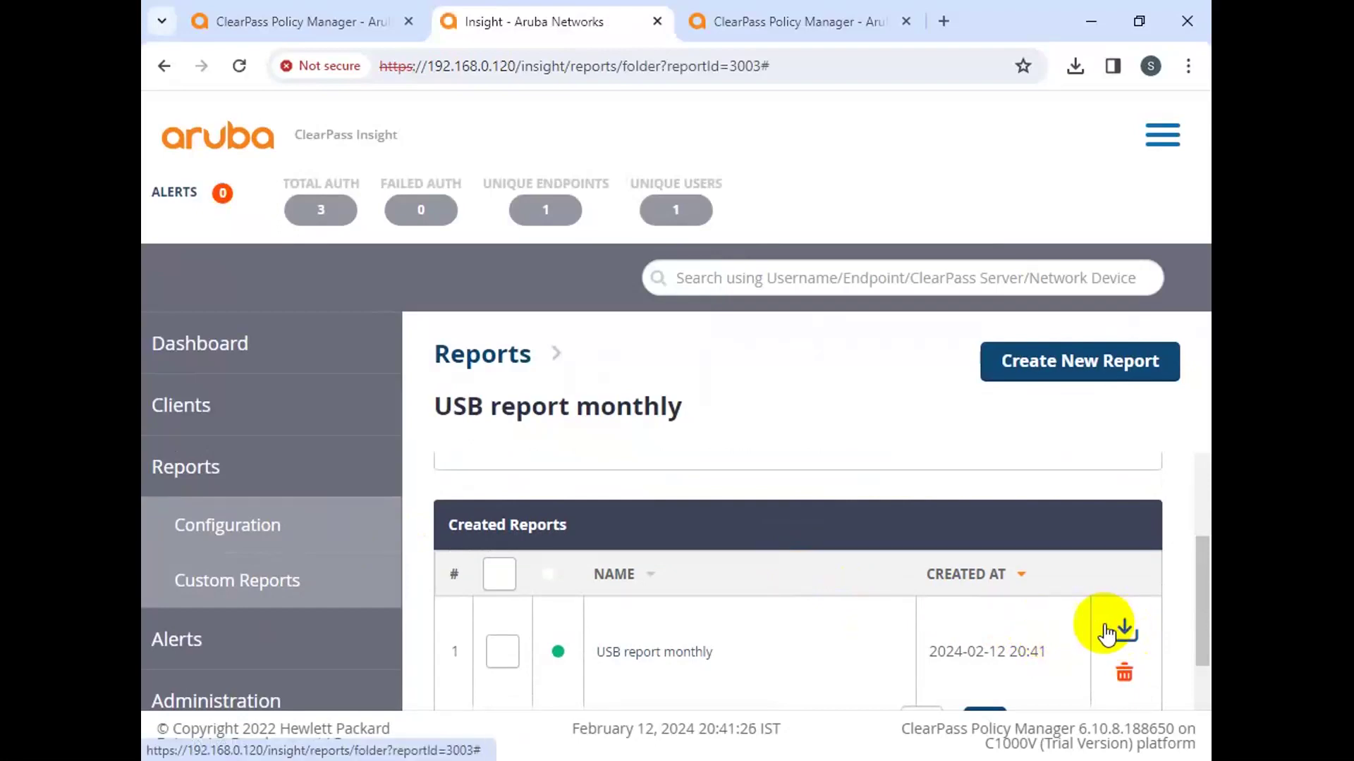
left_click(900, 150)
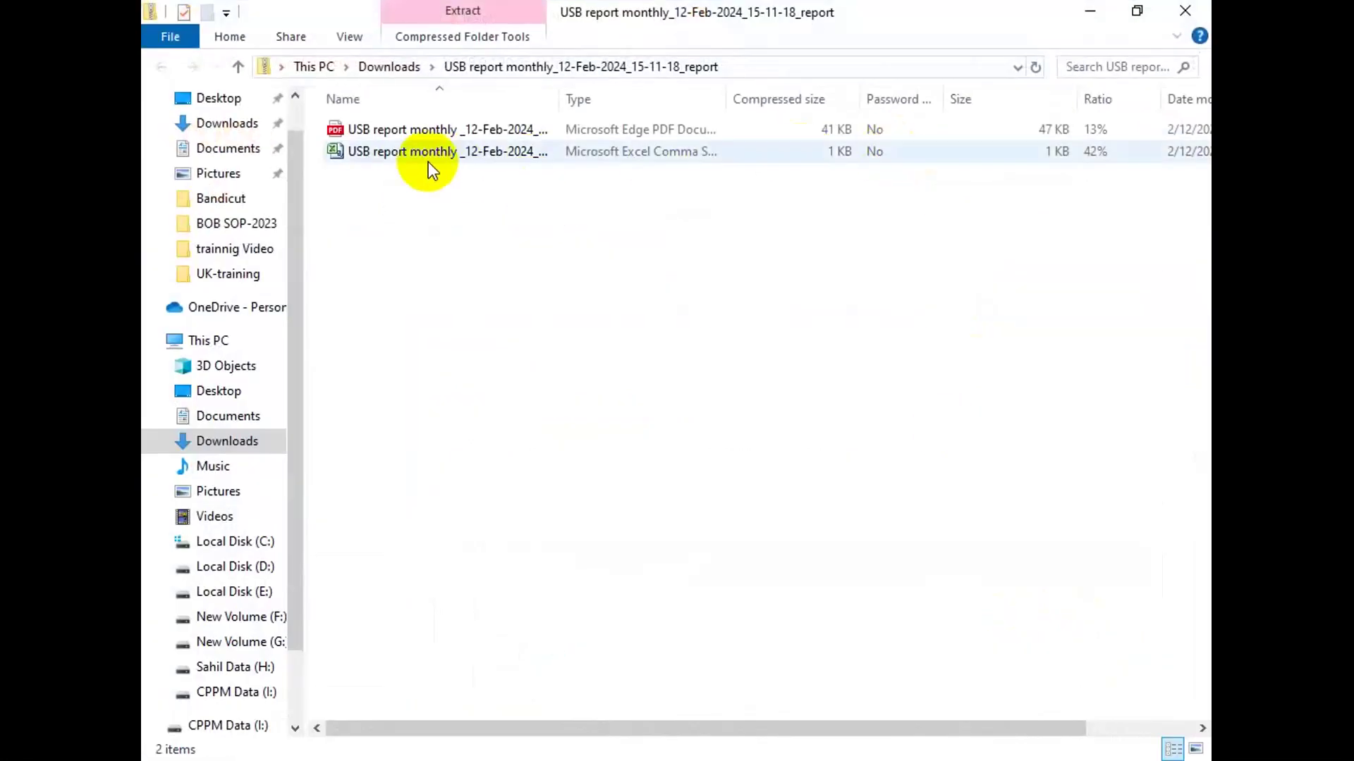
Step: Open the PDF version of the USB report, look through its pages to the end, and close it
double_click(401, 134)
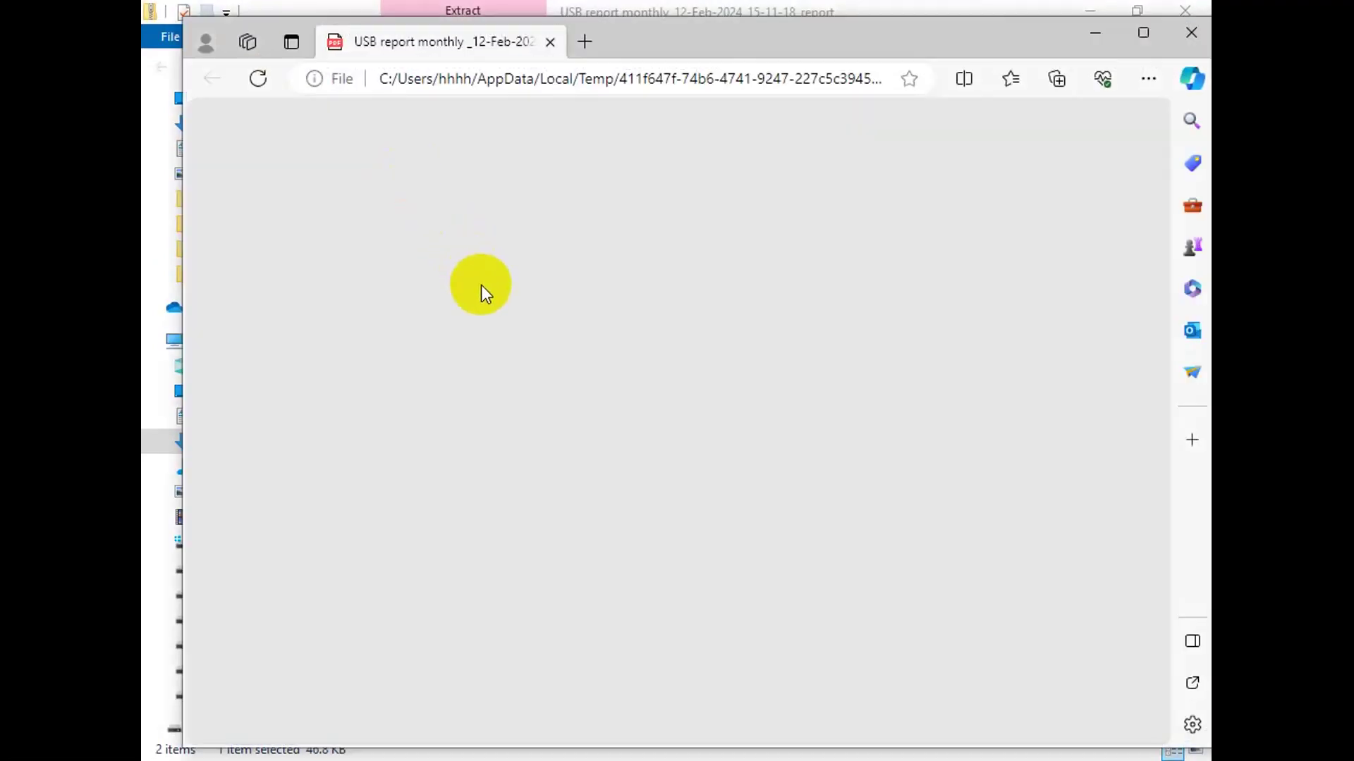
scroll(564, 303, "down", 15)
scroll(571, 310, "down", 10)
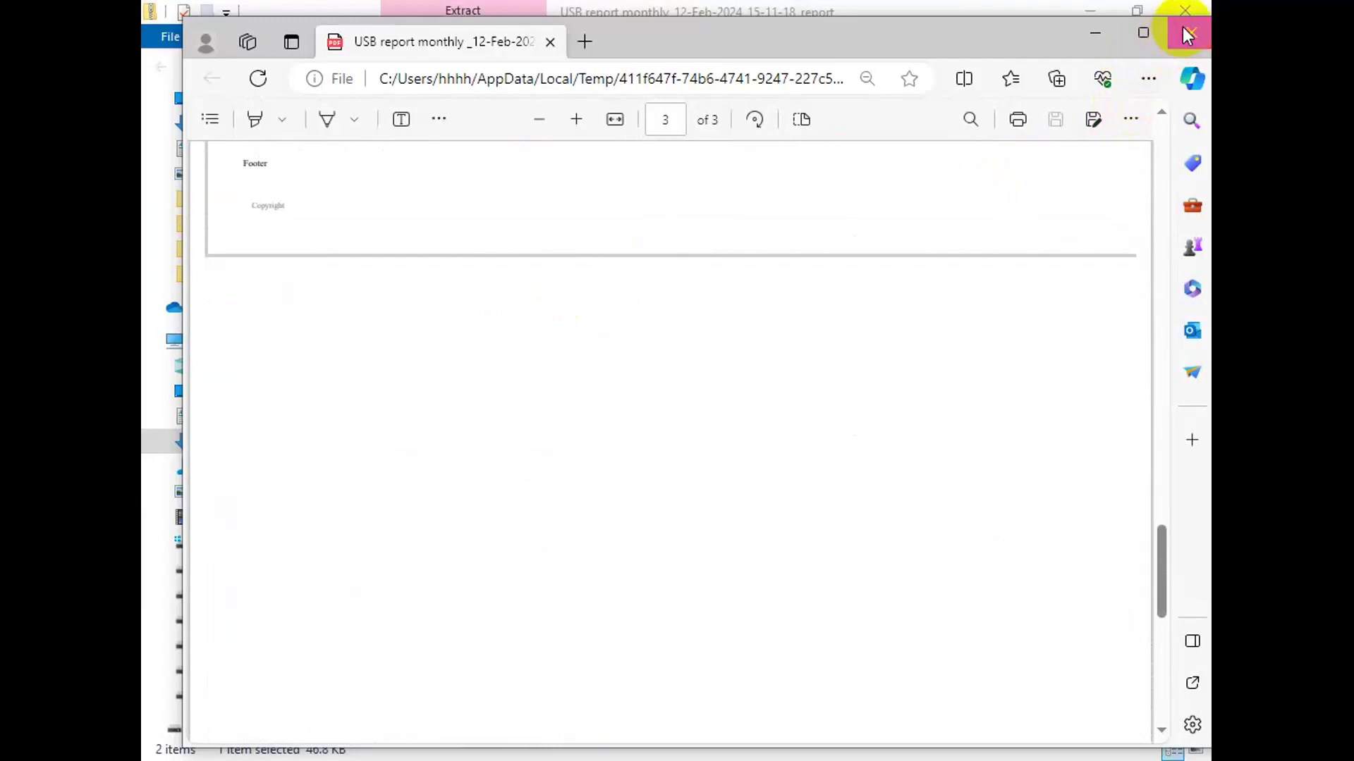
left_click(1191, 32)
Step: Open the CSV version of the USB report in Excel, dismiss the activation wizard, and widen the data columns to read their contents
left_click(414, 153)
double_click(414, 154)
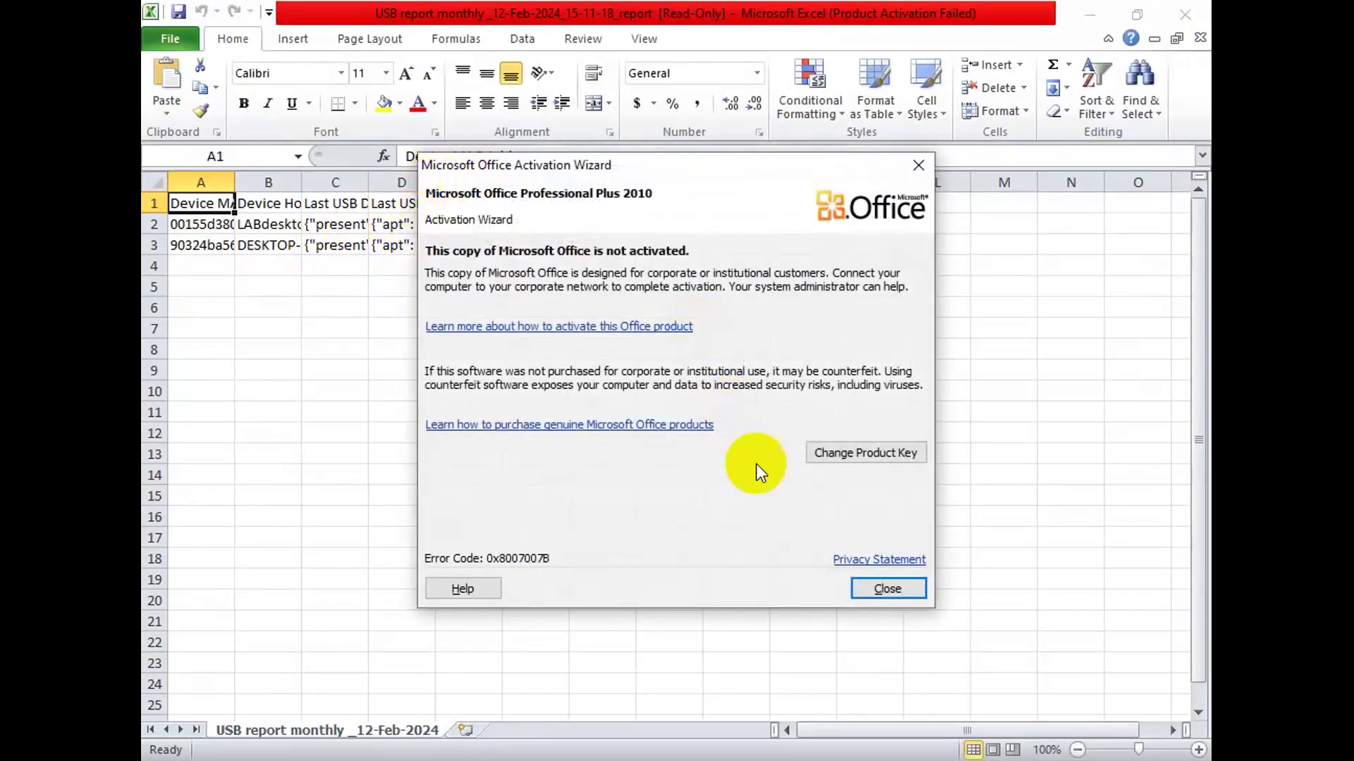
left_click(881, 588)
left_click_drag(436, 184, 837, 184)
left_click(772, 183)
left_click_drag(544, 182, 643, 185)
left_click_drag(369, 182, 486, 183)
left_click_drag(303, 189, 362, 187)
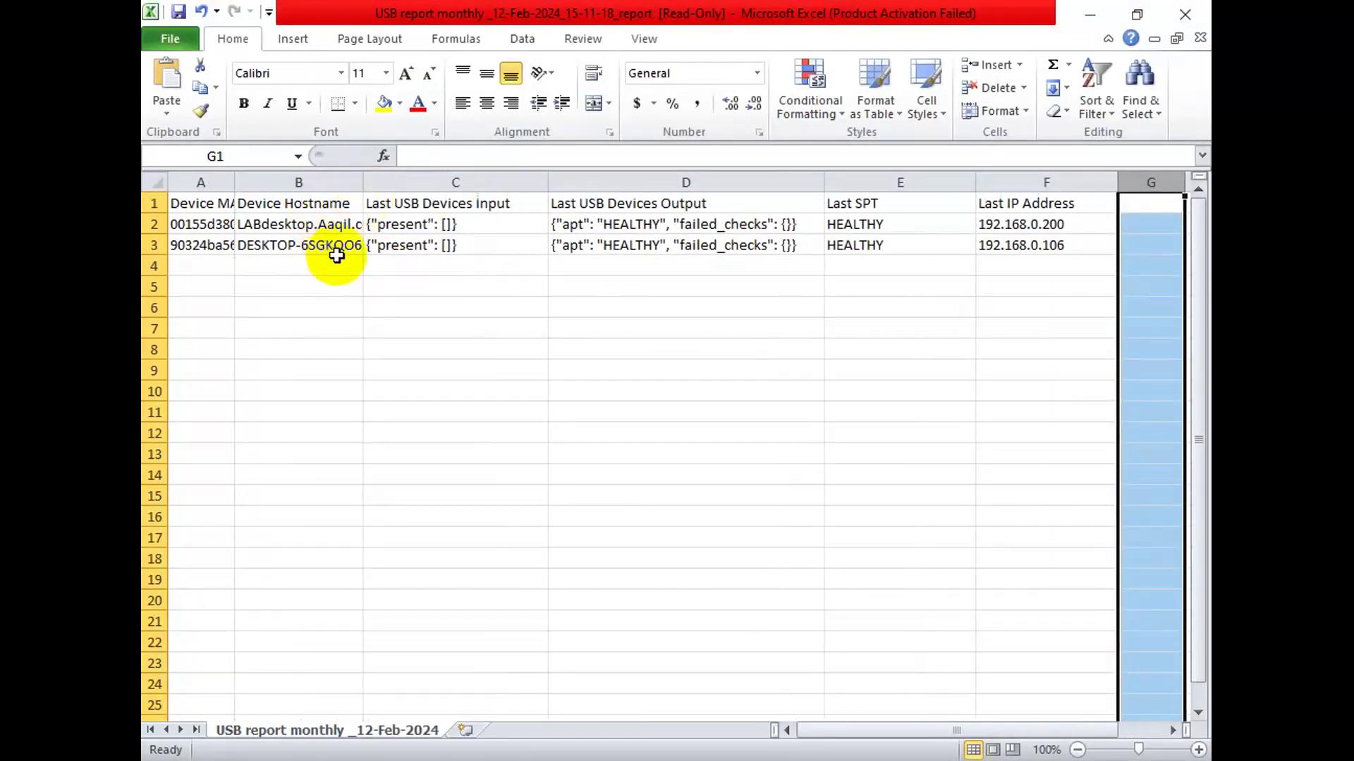
left_click_drag(235, 181, 317, 192)
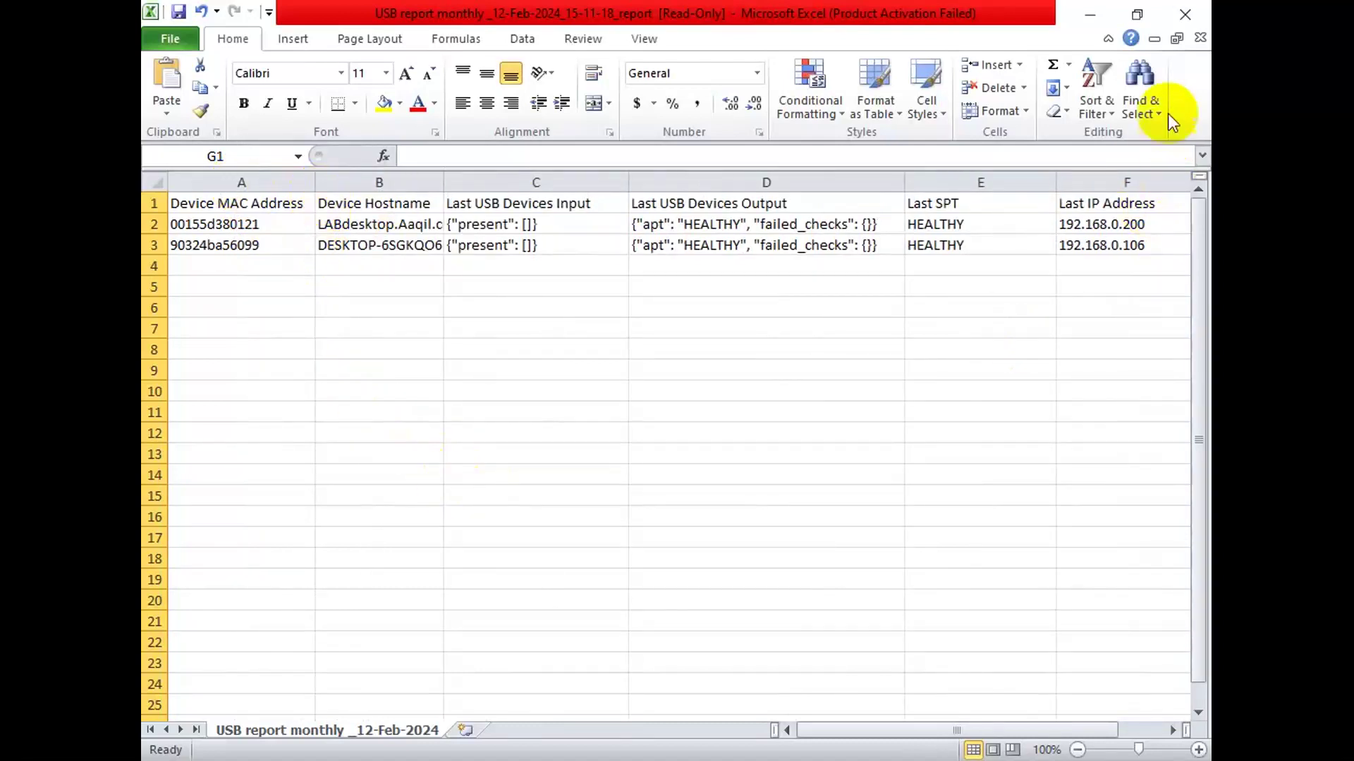
Step: Close the CSV without saving changes, exit Excel, and switch back to the USB report monthly page in ClearPass Insight
left_click(1200, 39)
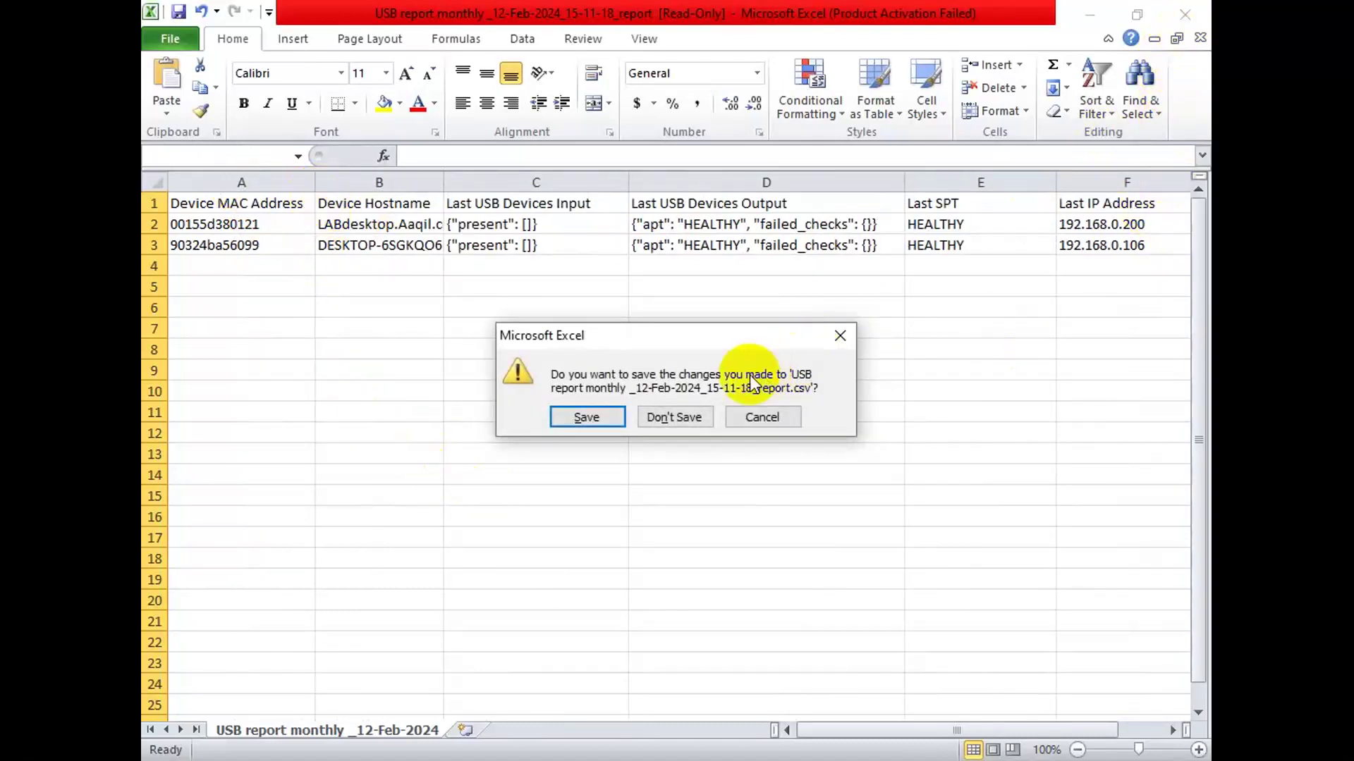
left_click(691, 417)
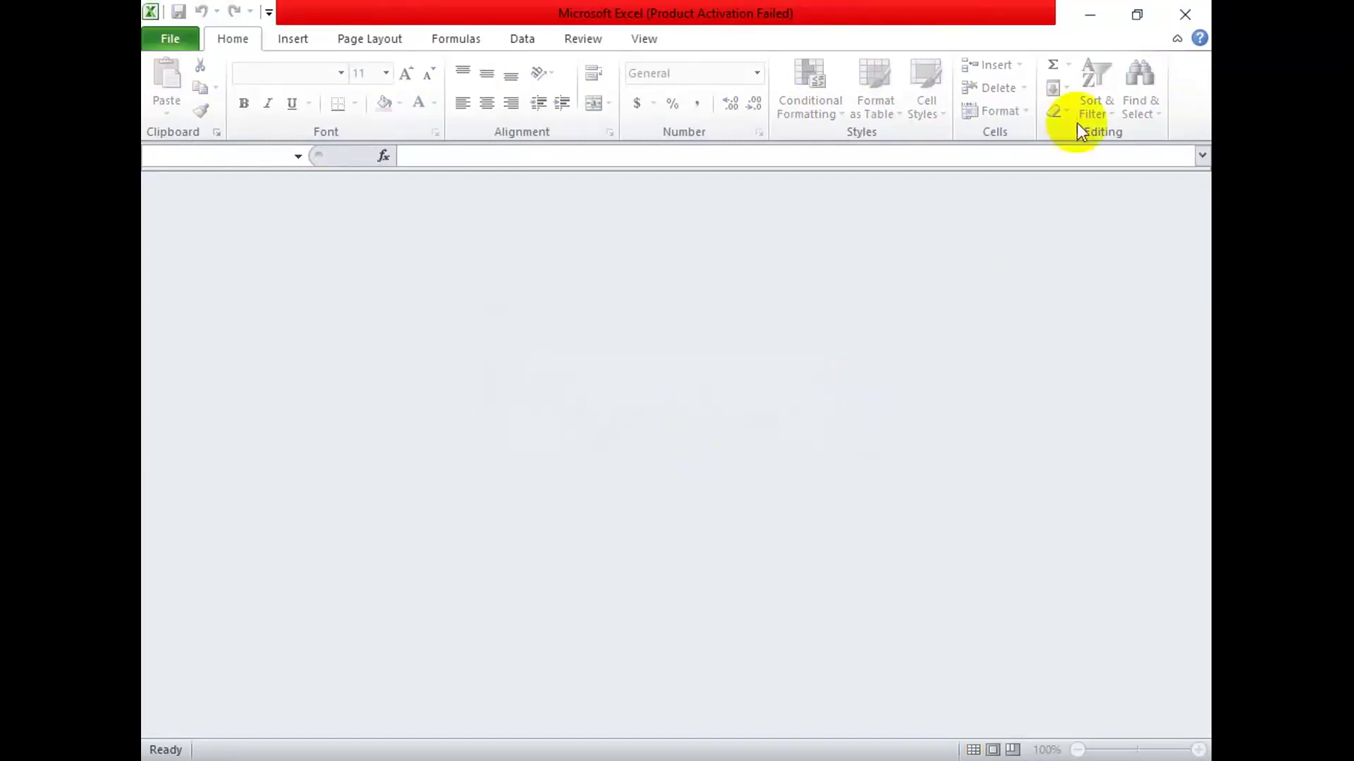
left_click(1188, 15)
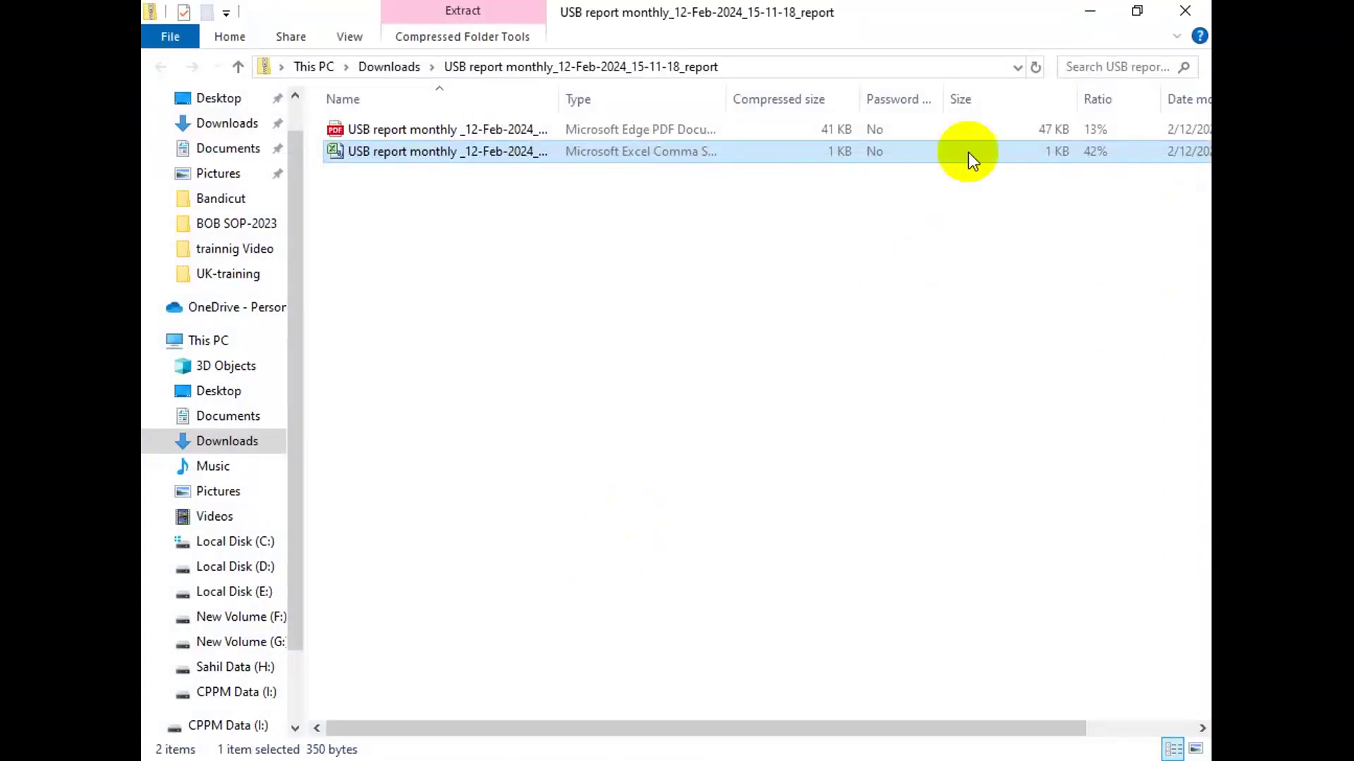
left_click(716, 743)
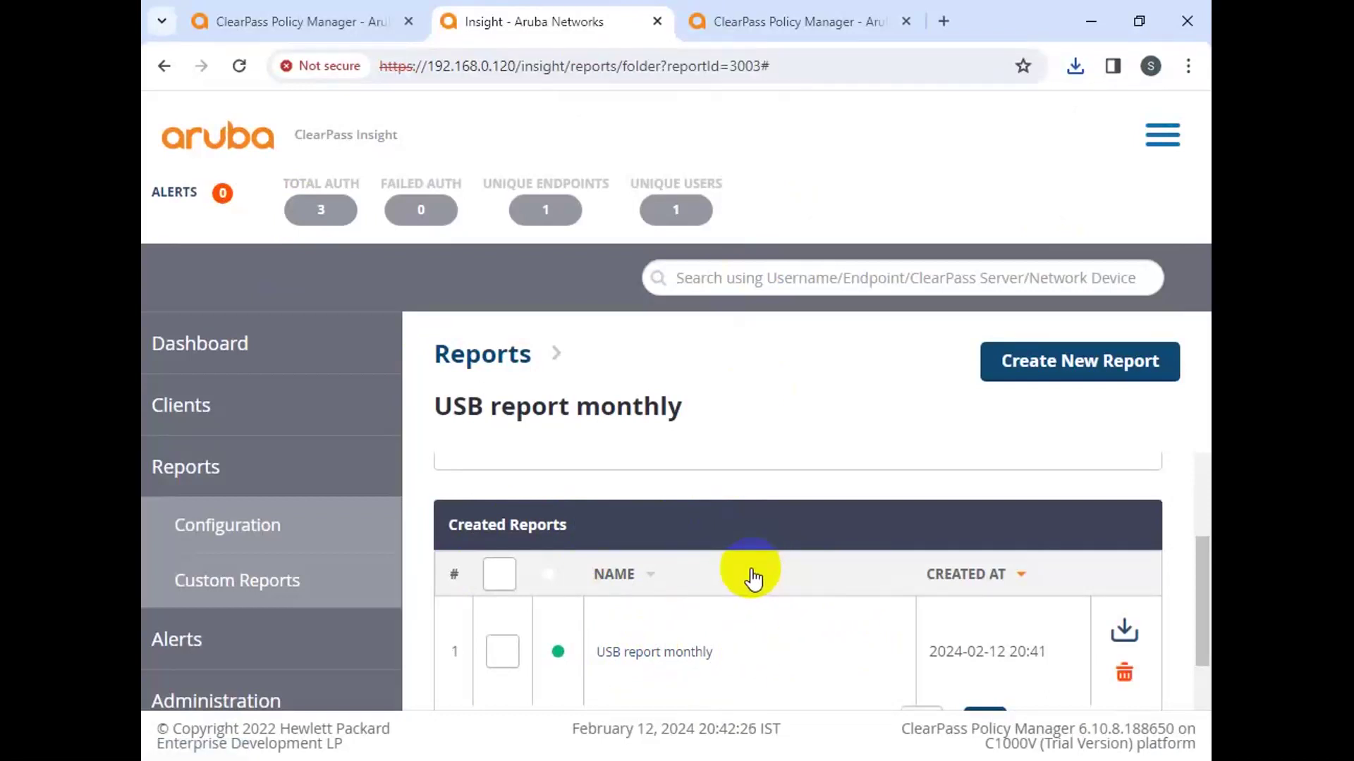
scroll(751, 573, "down", 2)
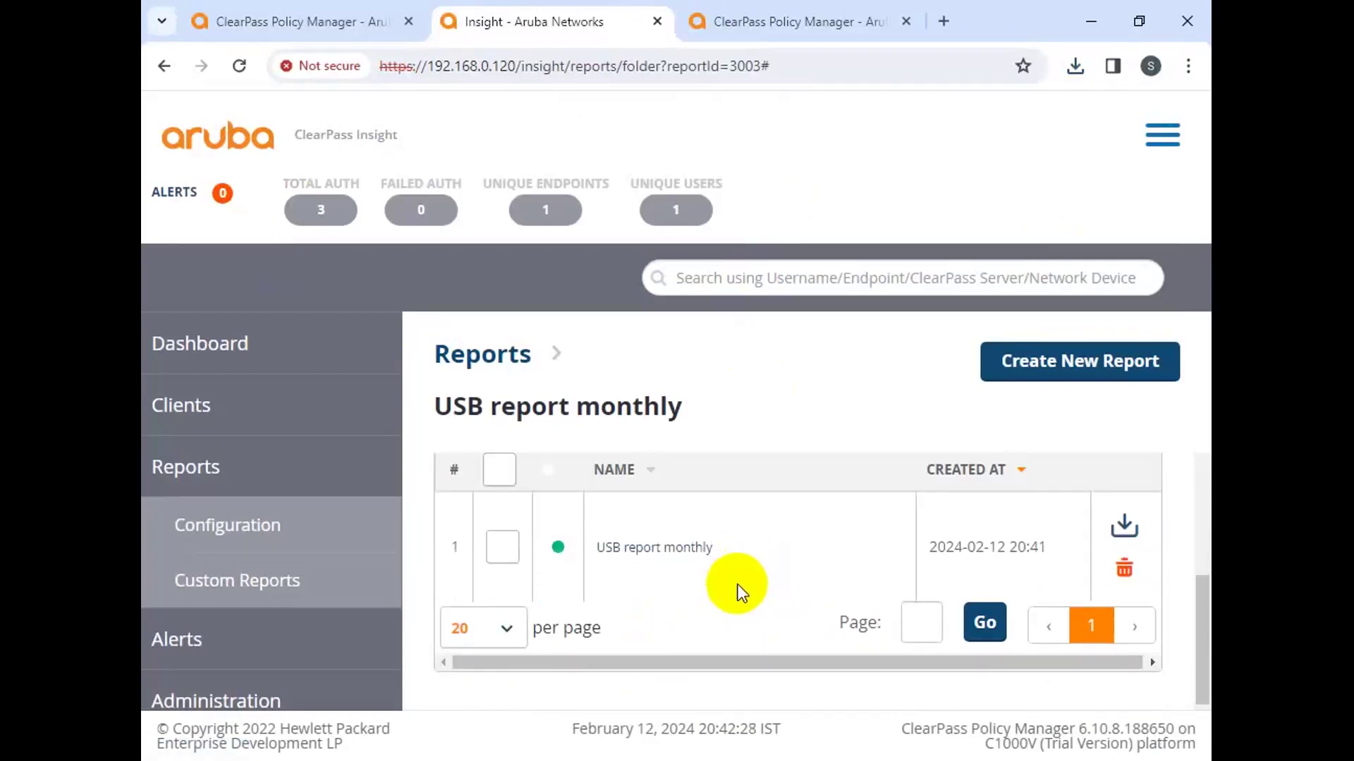
scroll(740, 592, "up", 2)
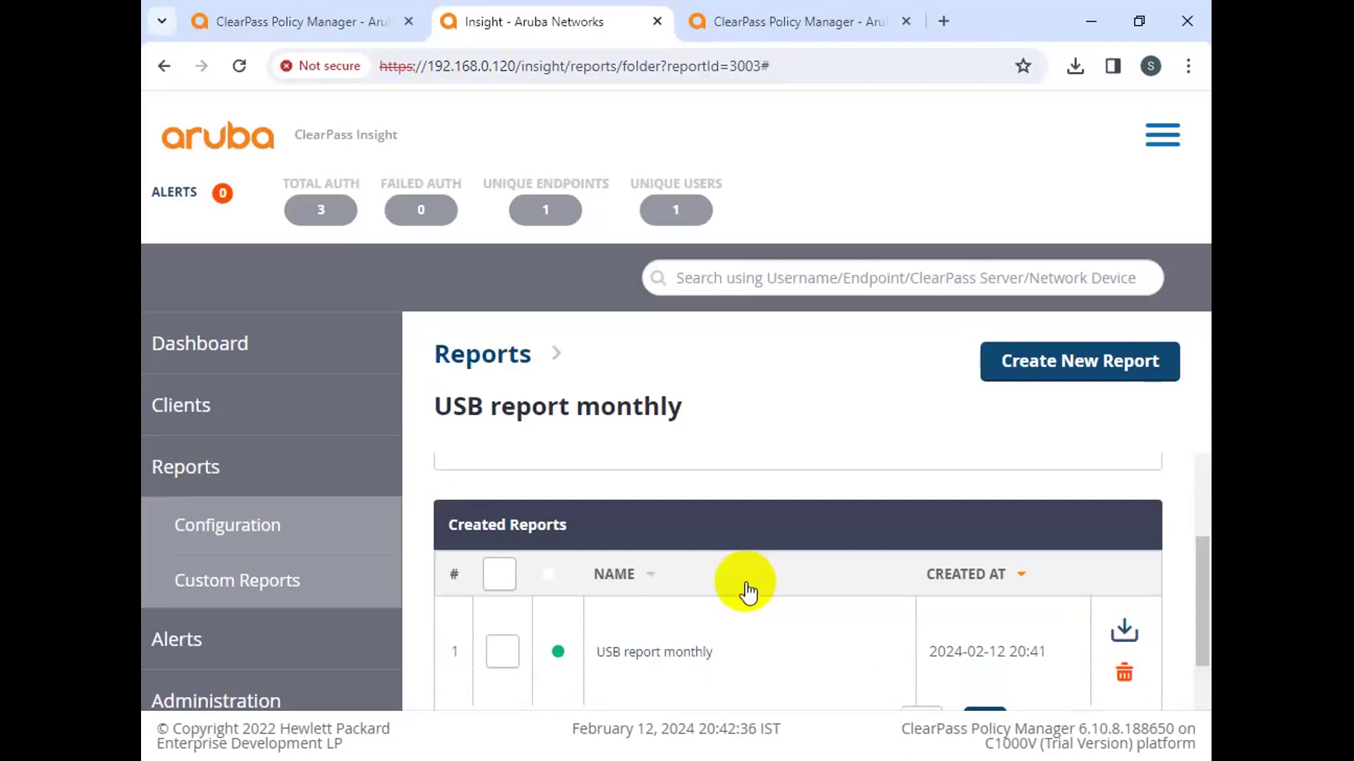
Step: View the Insight Alerts page, and examine the authentication charts on the Dashboard
left_click(179, 647)
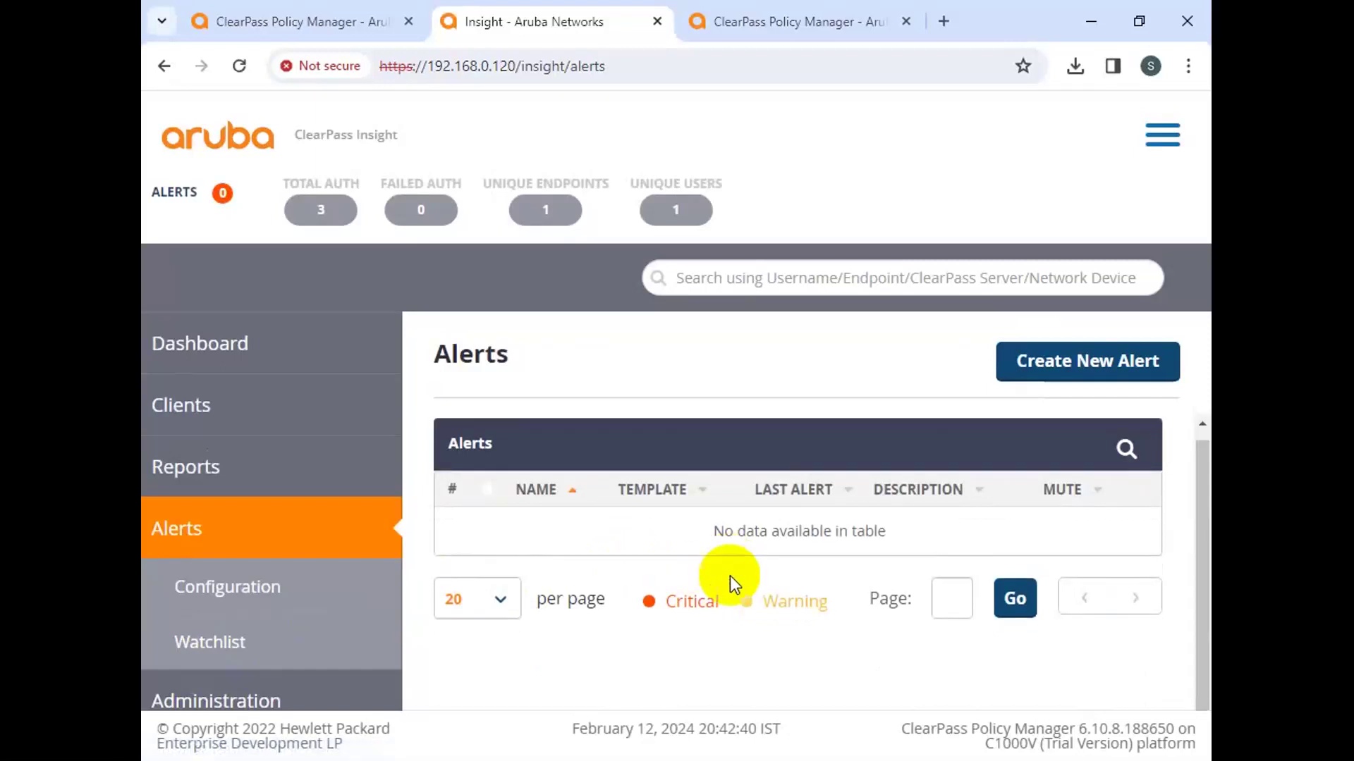
left_click(199, 353)
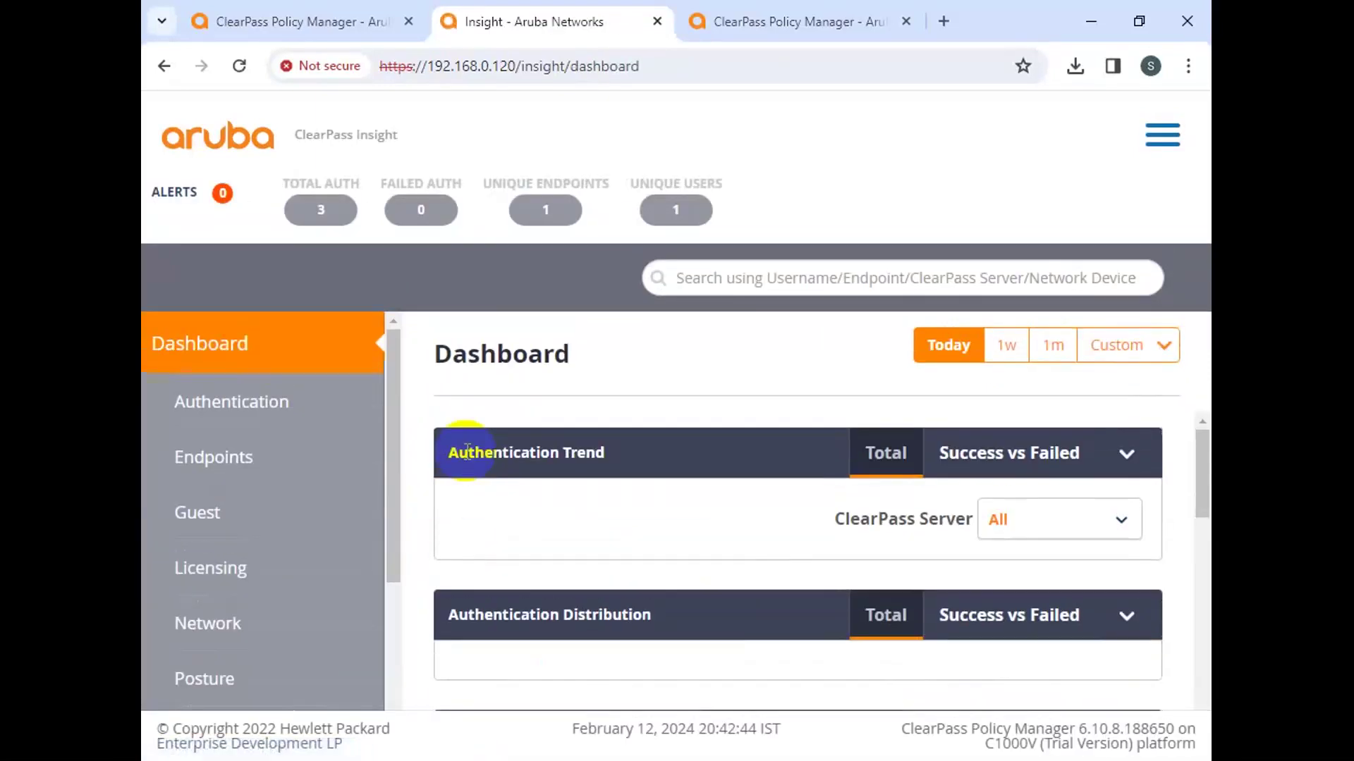
scroll(704, 548, "down", 5)
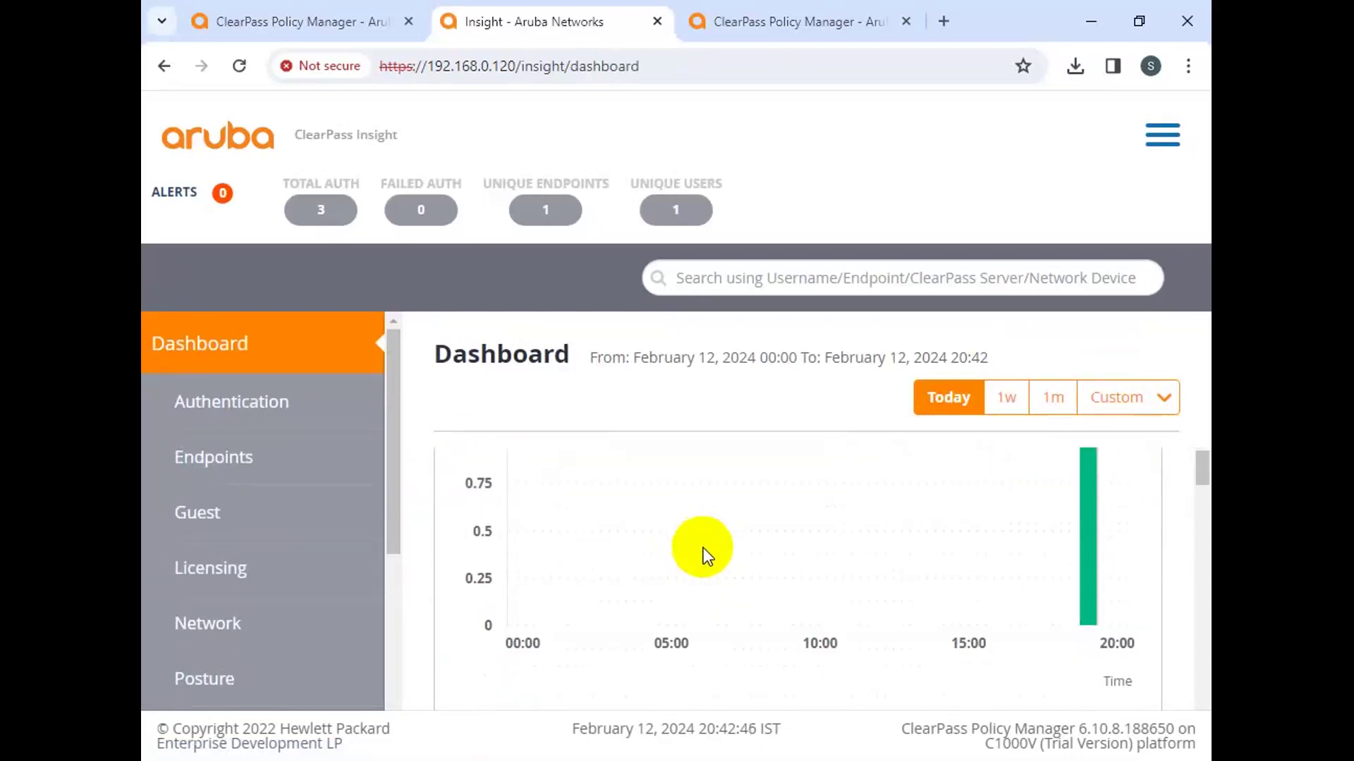